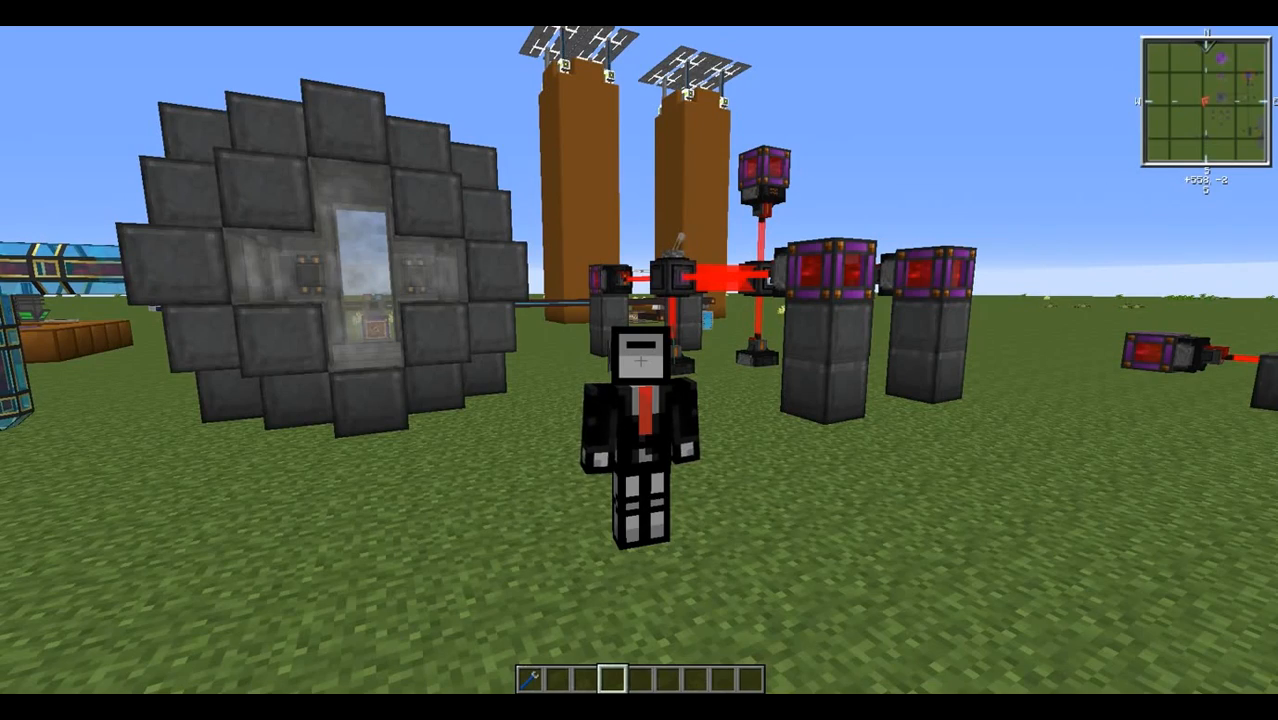
# Fly up and over the base to survey the solar evaporation towers from above.
pyautogui.press('F5')
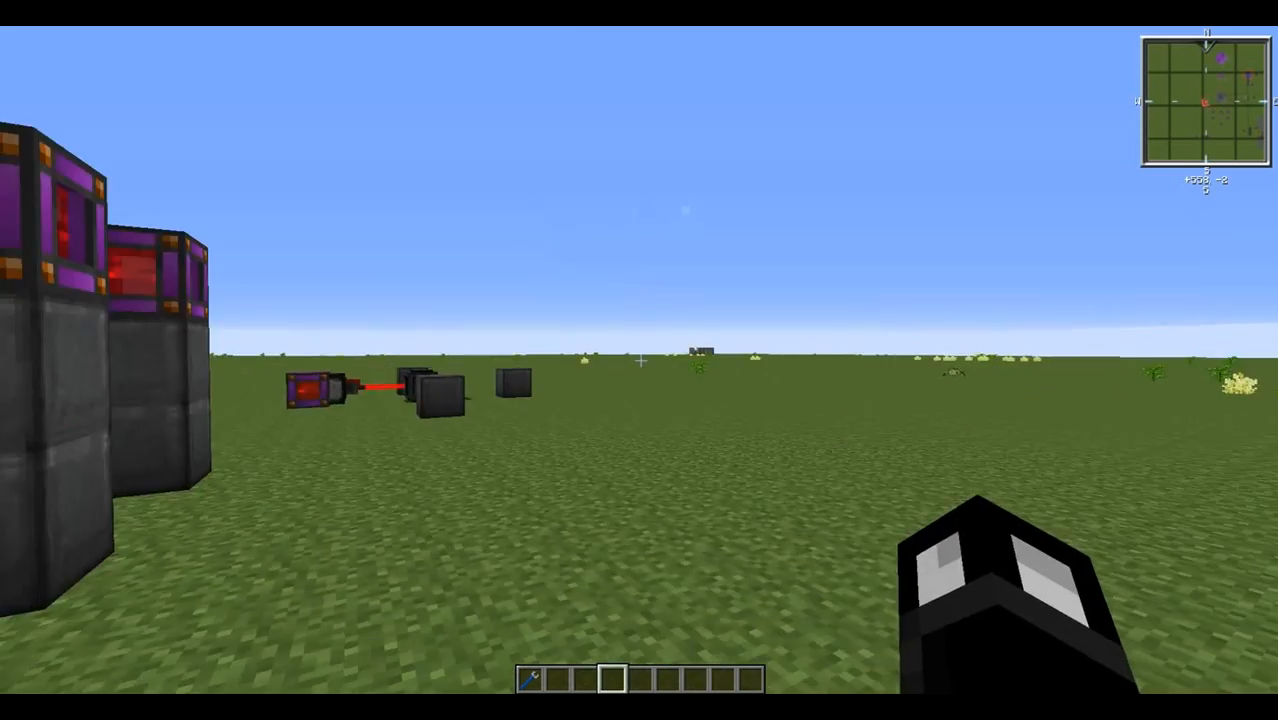
pyautogui.press('space')
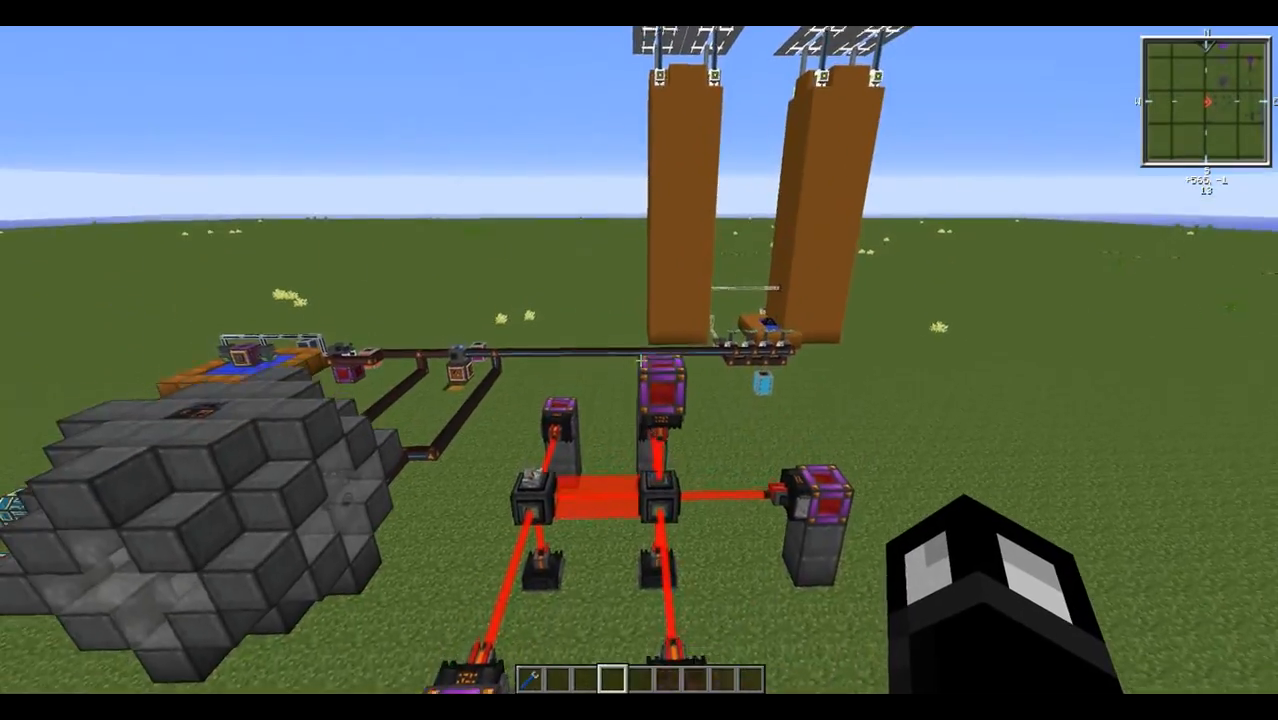
pyautogui.press('s')
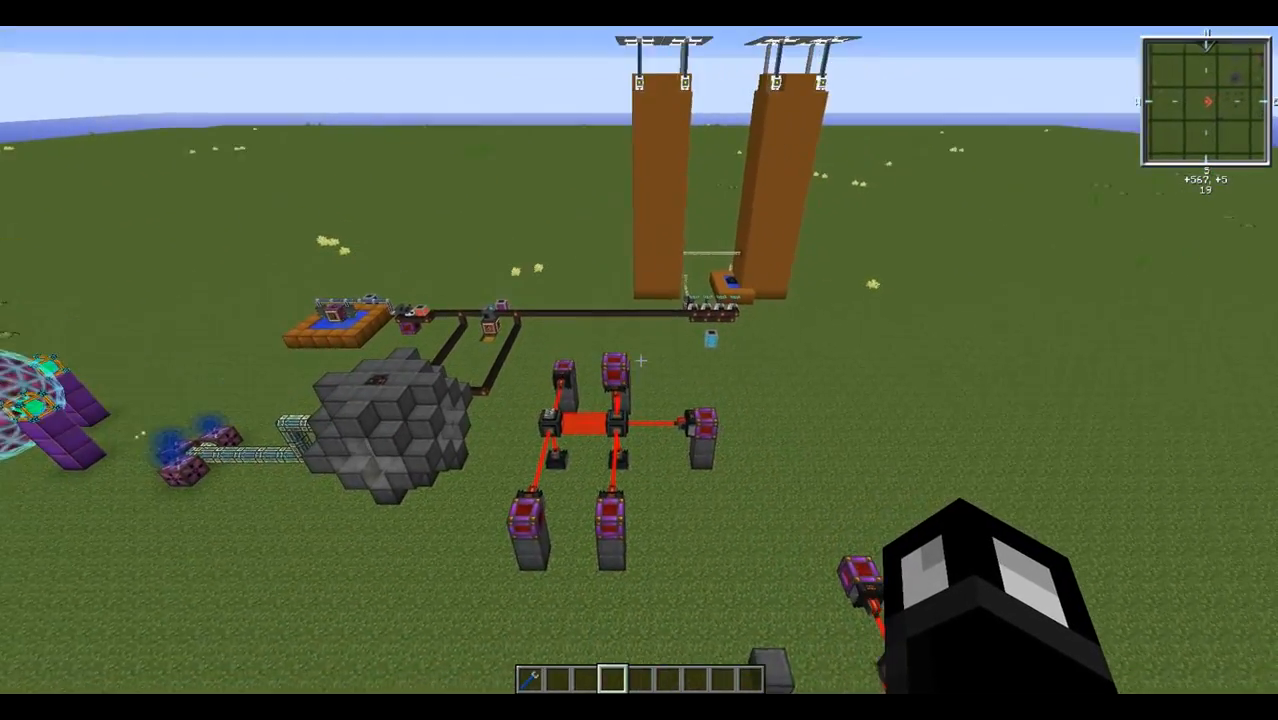
pyautogui.press('w')
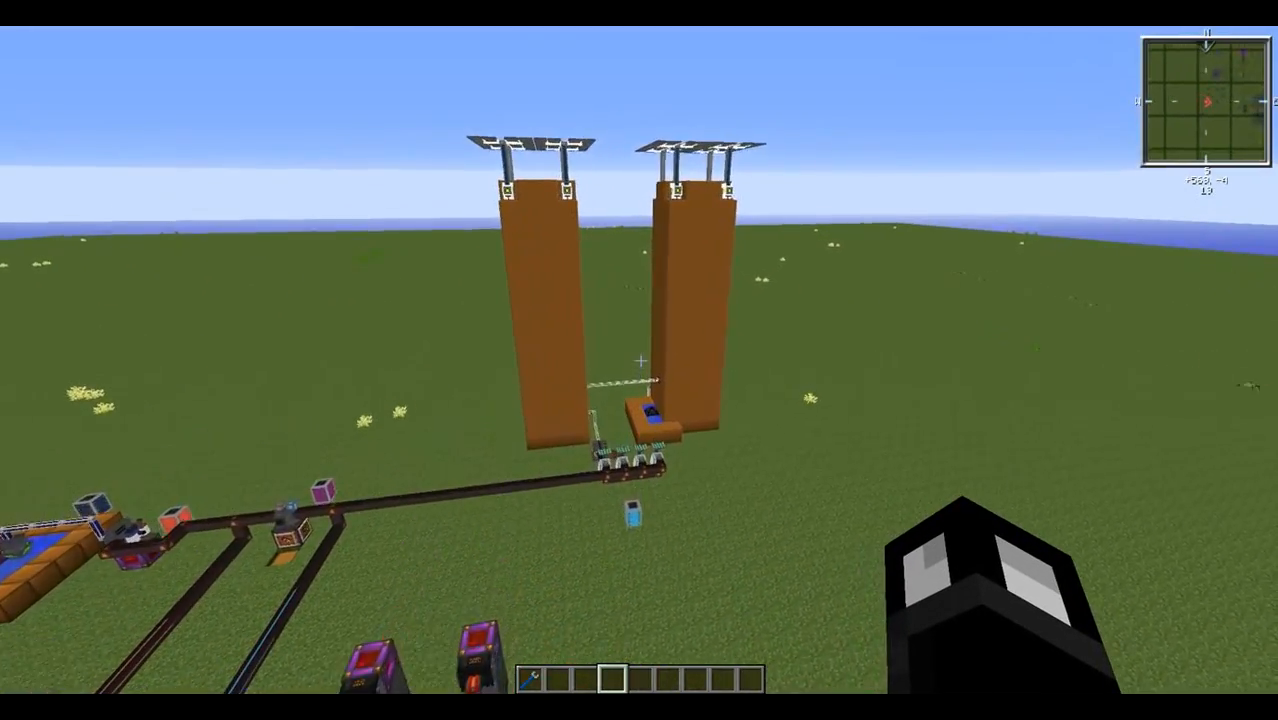
pyautogui.press('w')
pyautogui.press('space')
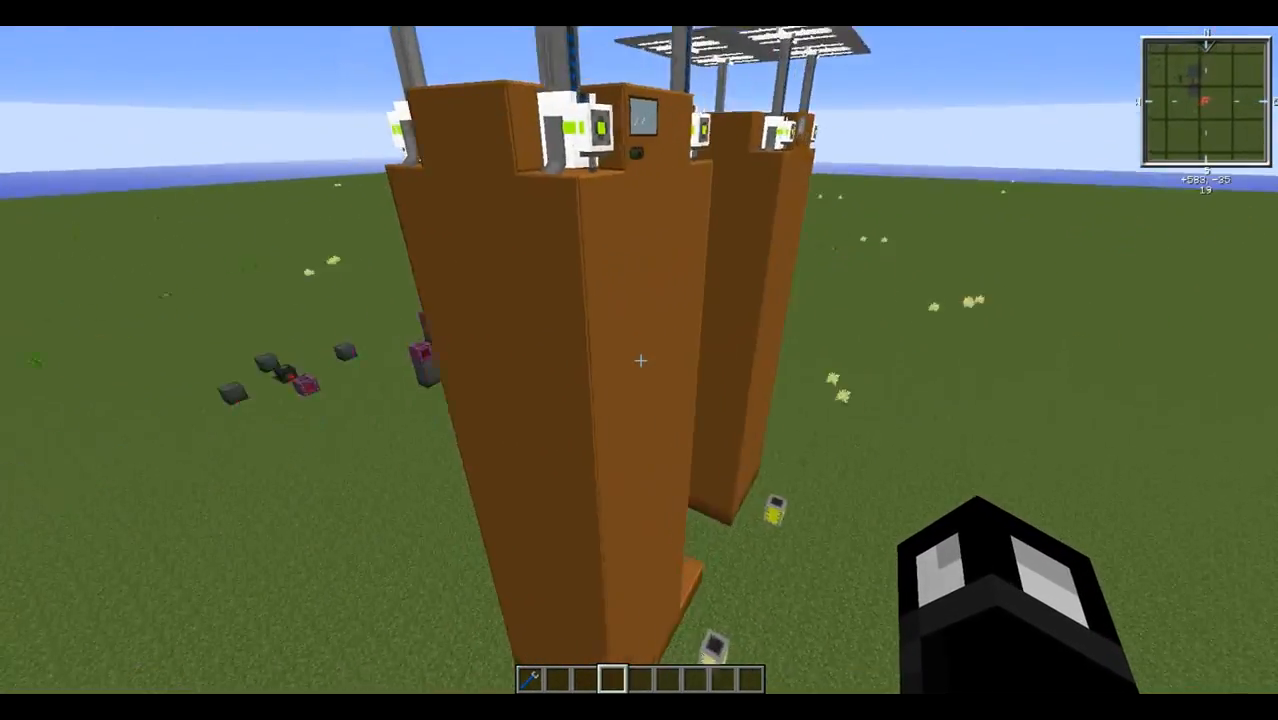
pyautogui.press('s')
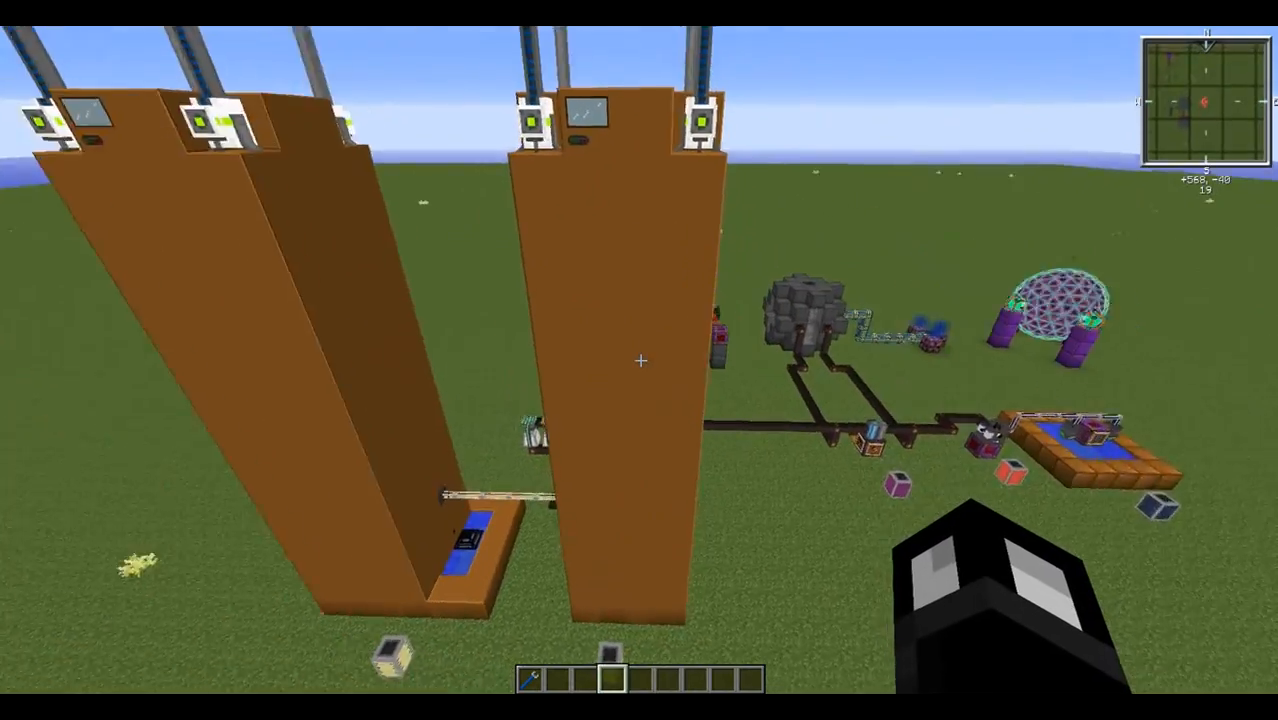
pyautogui.press('s')
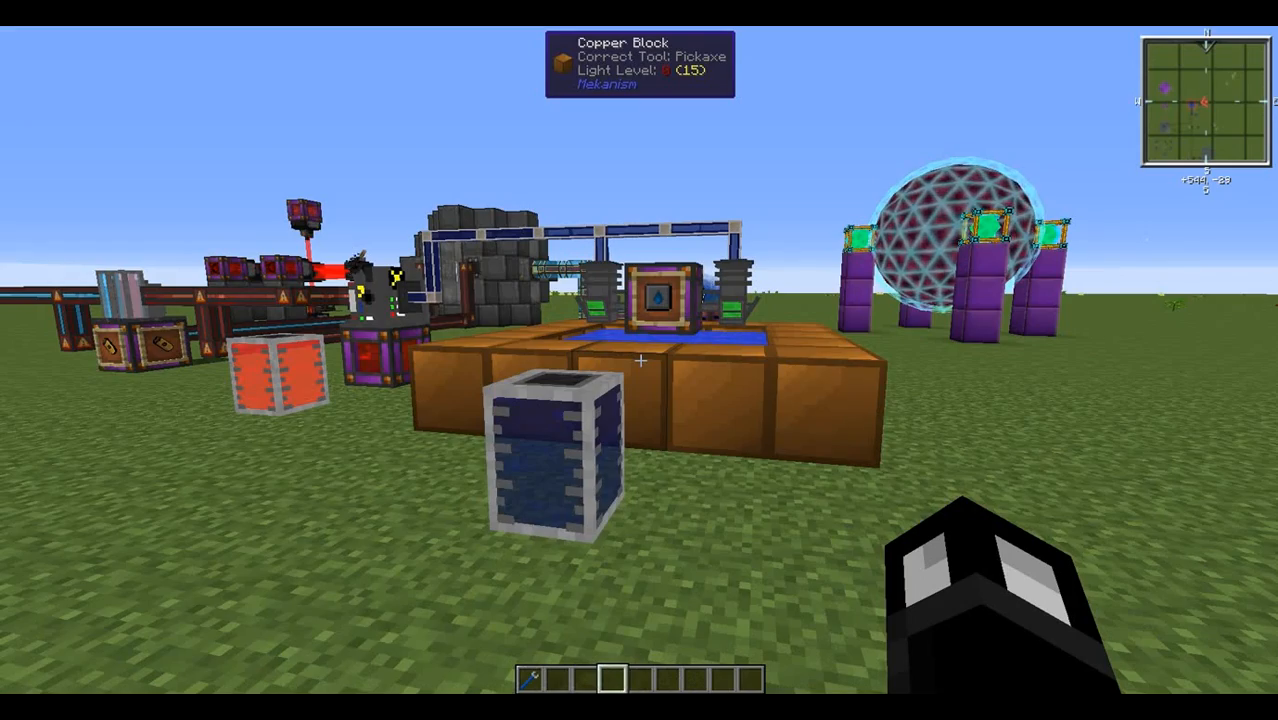
# Inspect the electric pump's interface, heavy water output and installed upgrades with filter.
pyautogui.press('w')
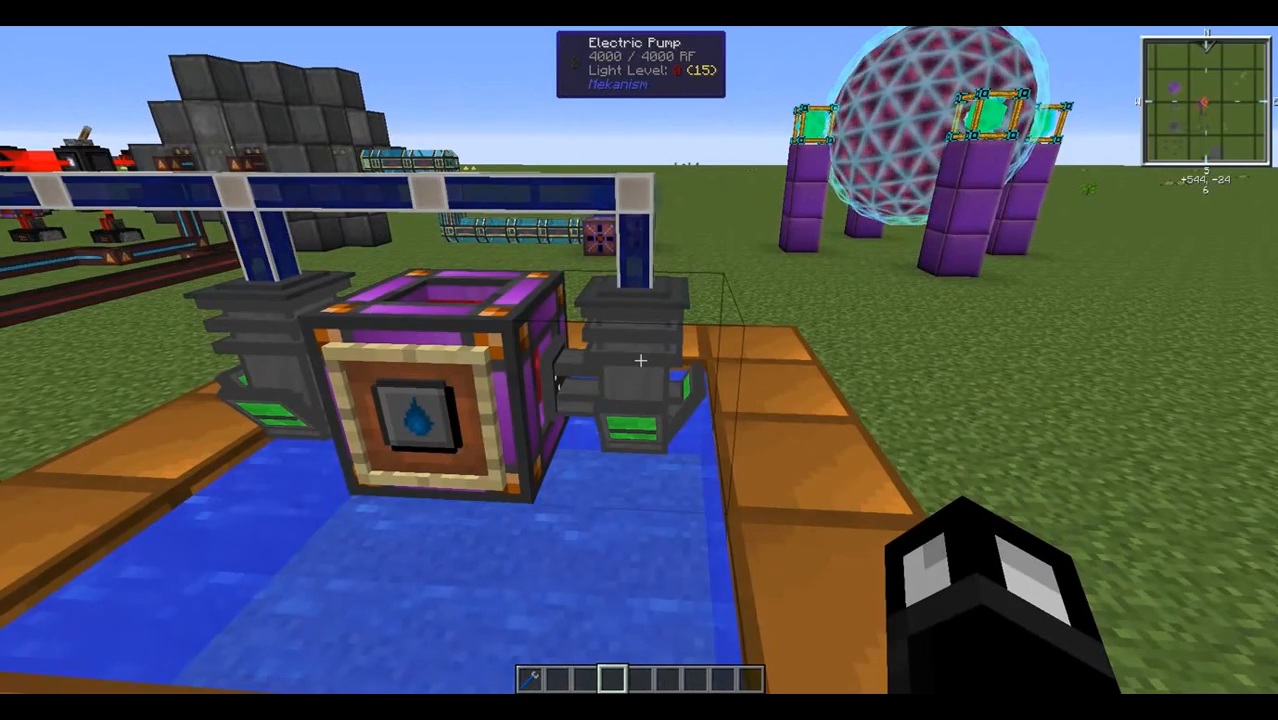
pyautogui.rightClick(640, 360)
pyautogui.press('Escape')
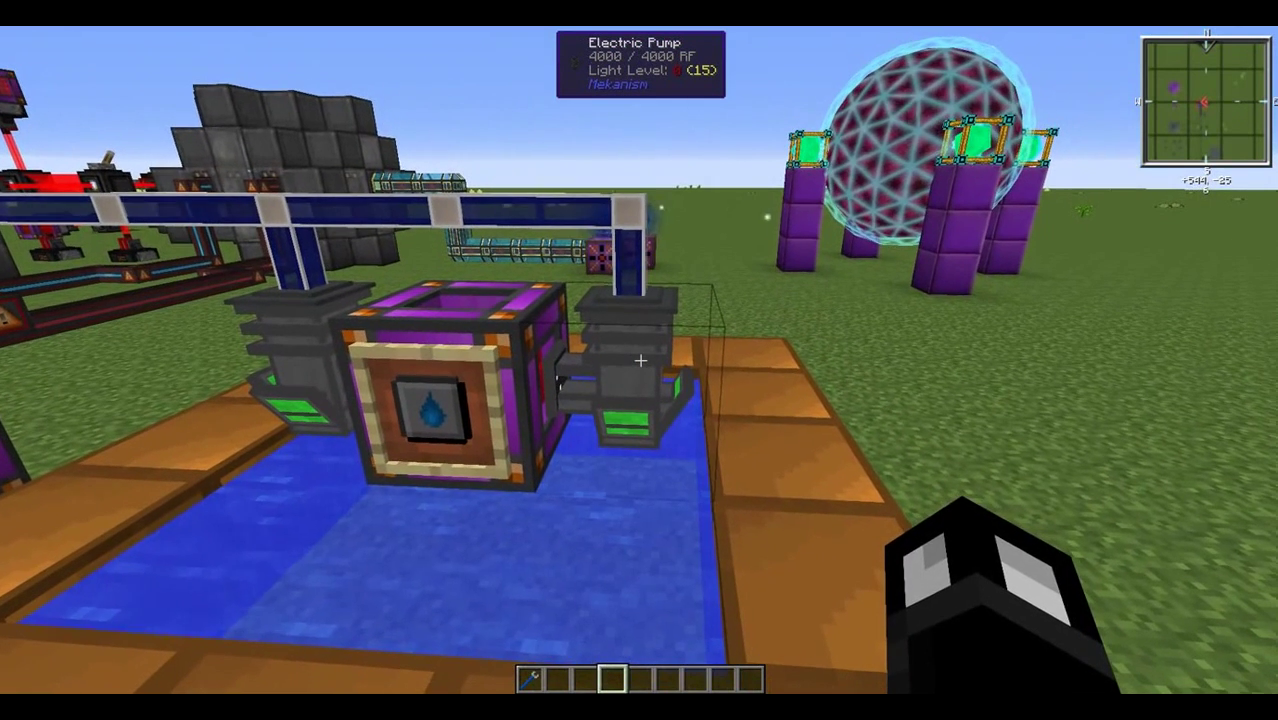
pyautogui.rightClick(640, 360)
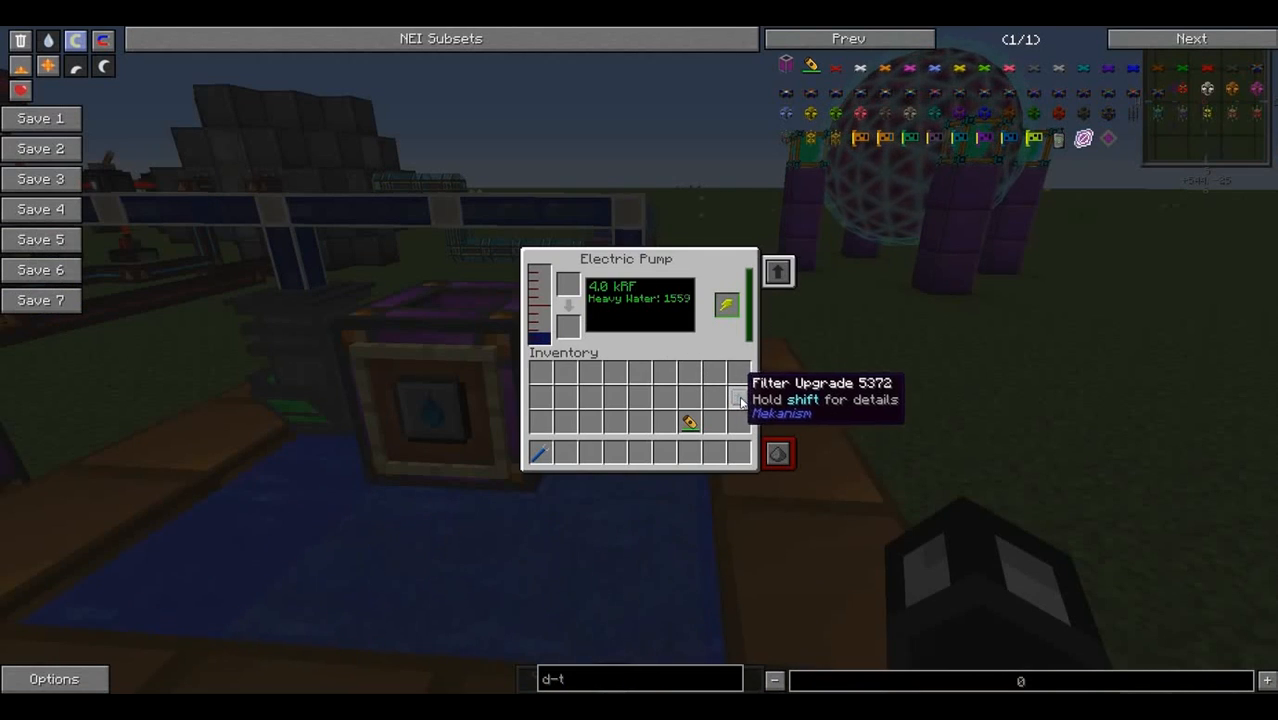
pyautogui.press('Escape')
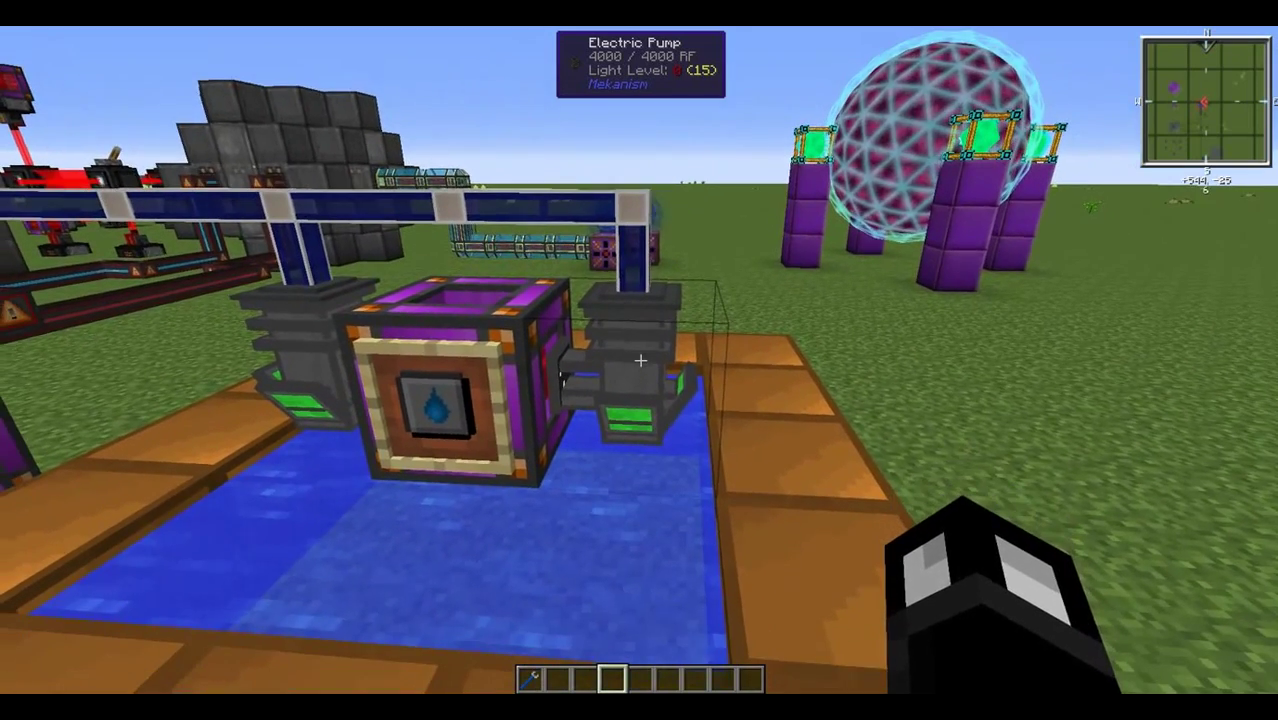
pyautogui.rightClick(640, 360)
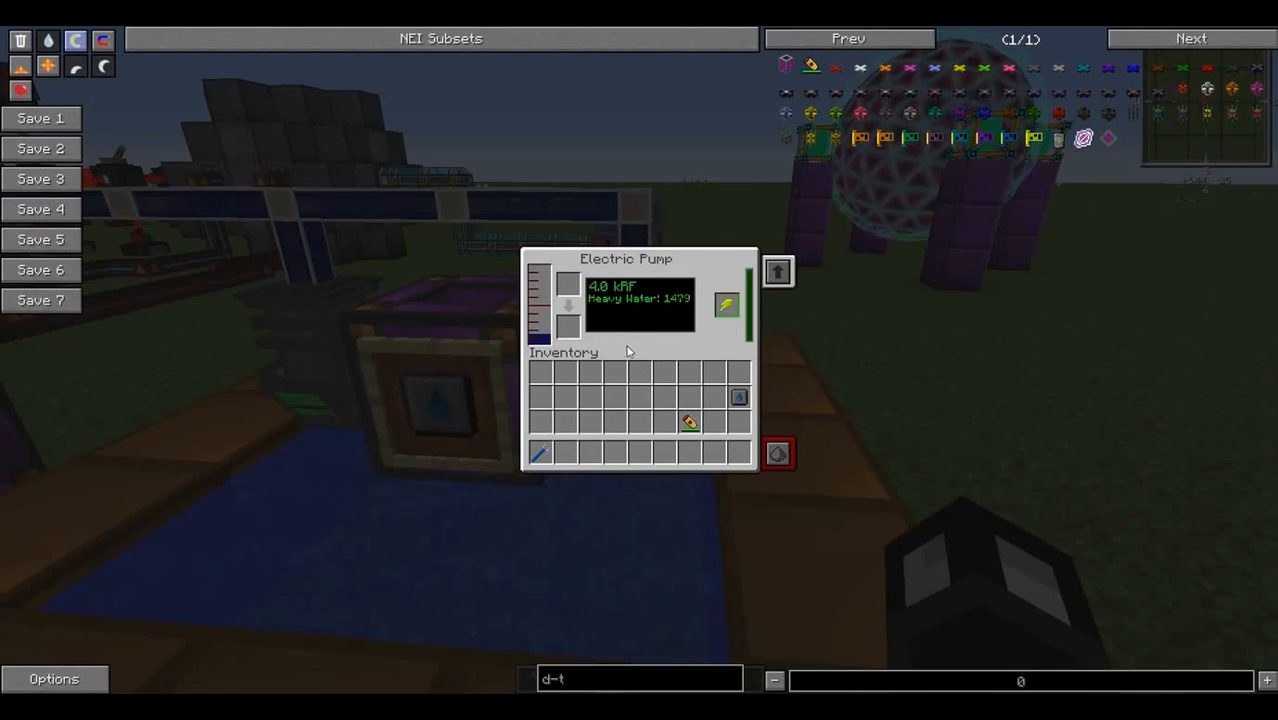
pyautogui.click(778, 272)
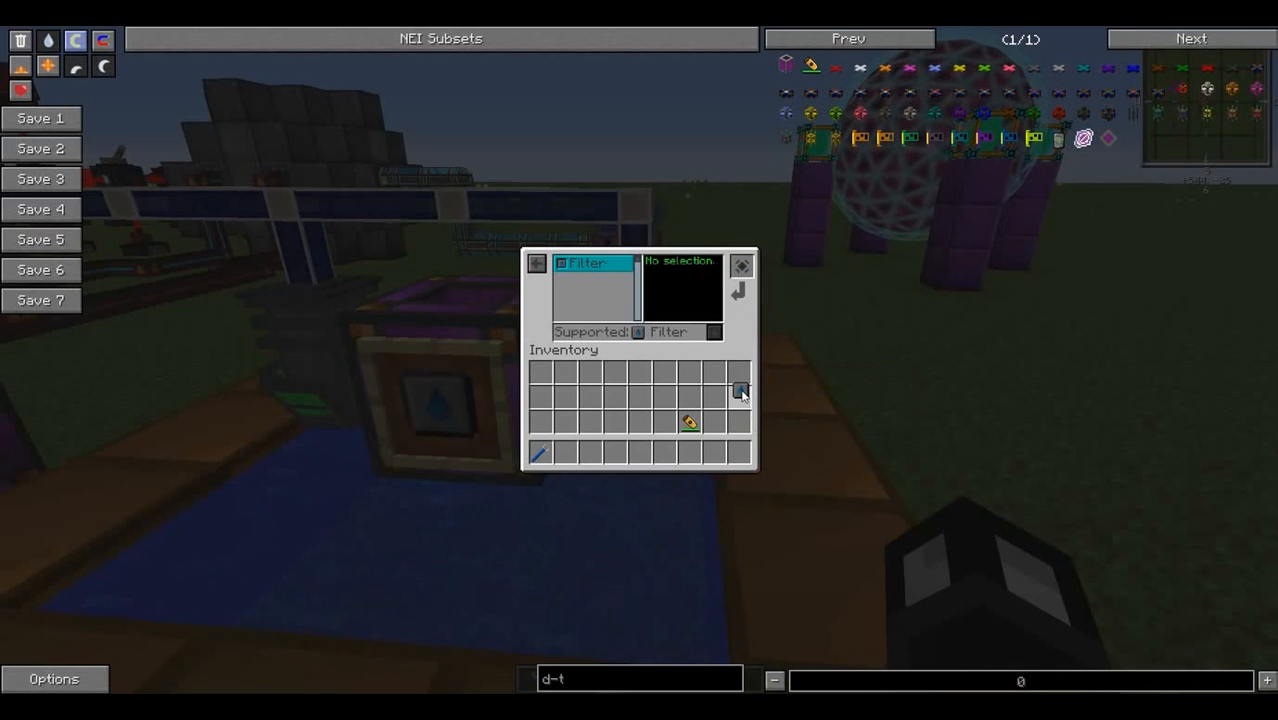
pyautogui.press('Escape')
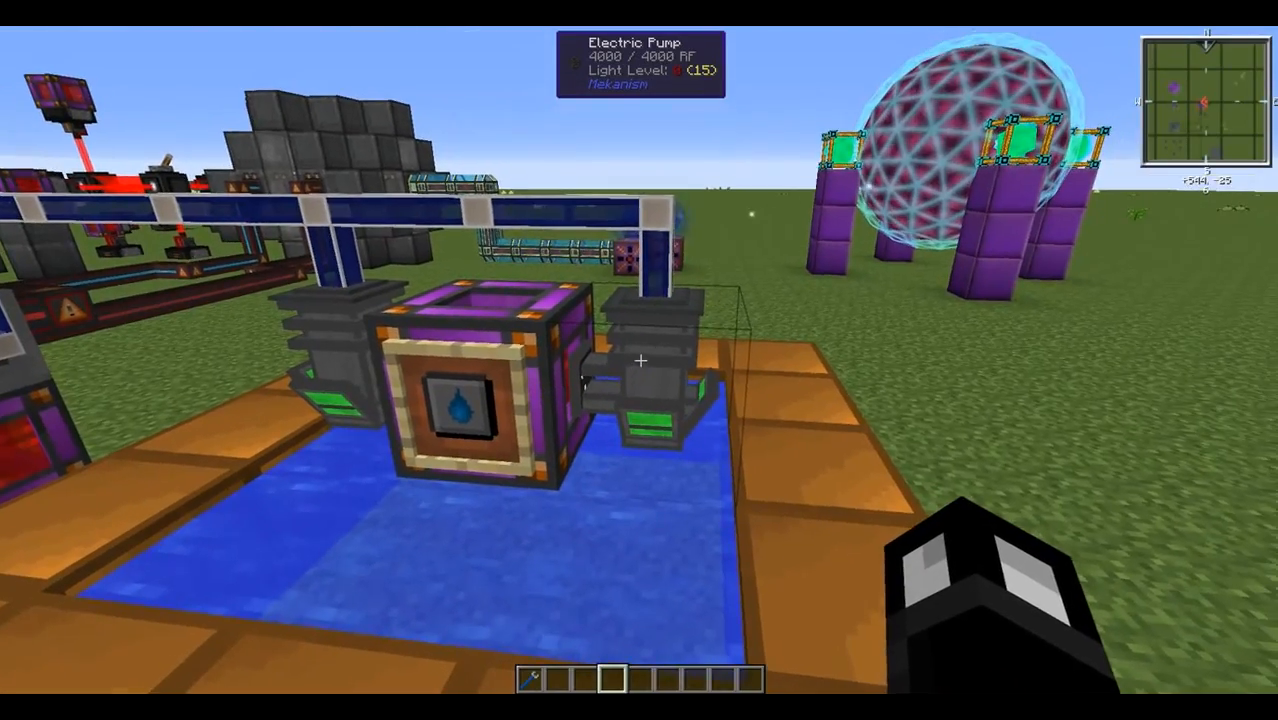
pyautogui.rightClick(640, 360)
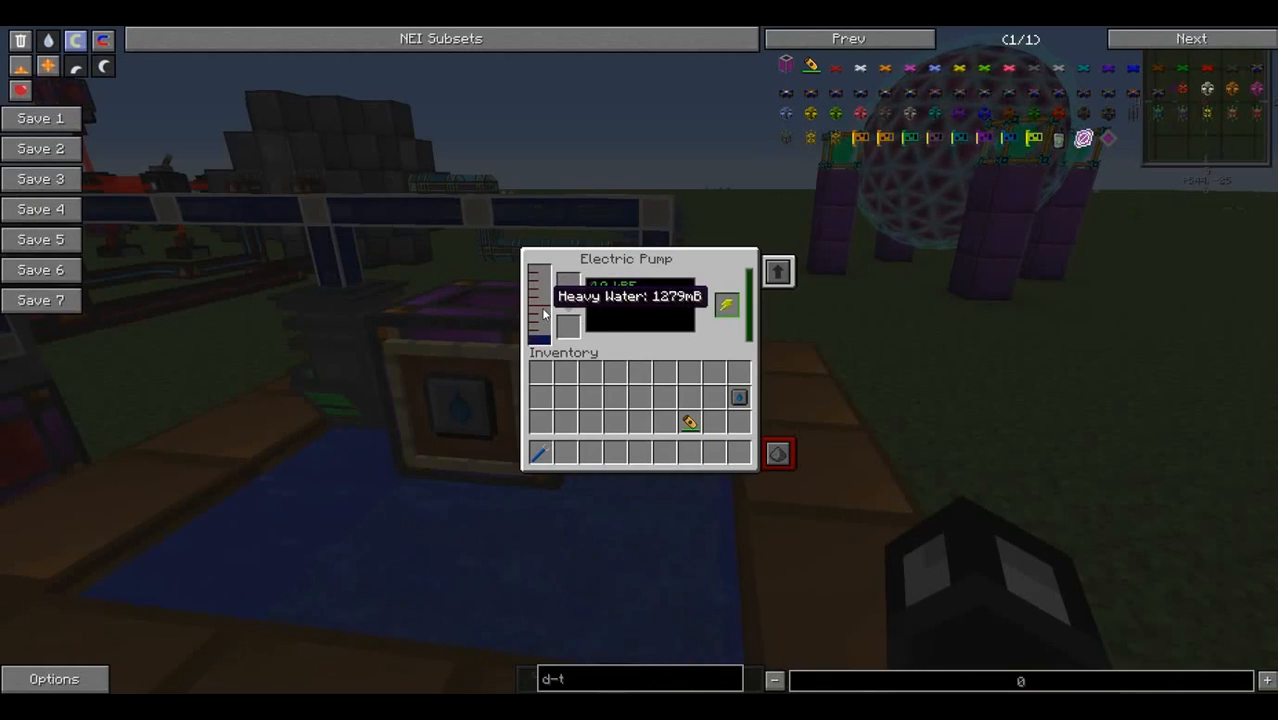
pyautogui.press('Escape')
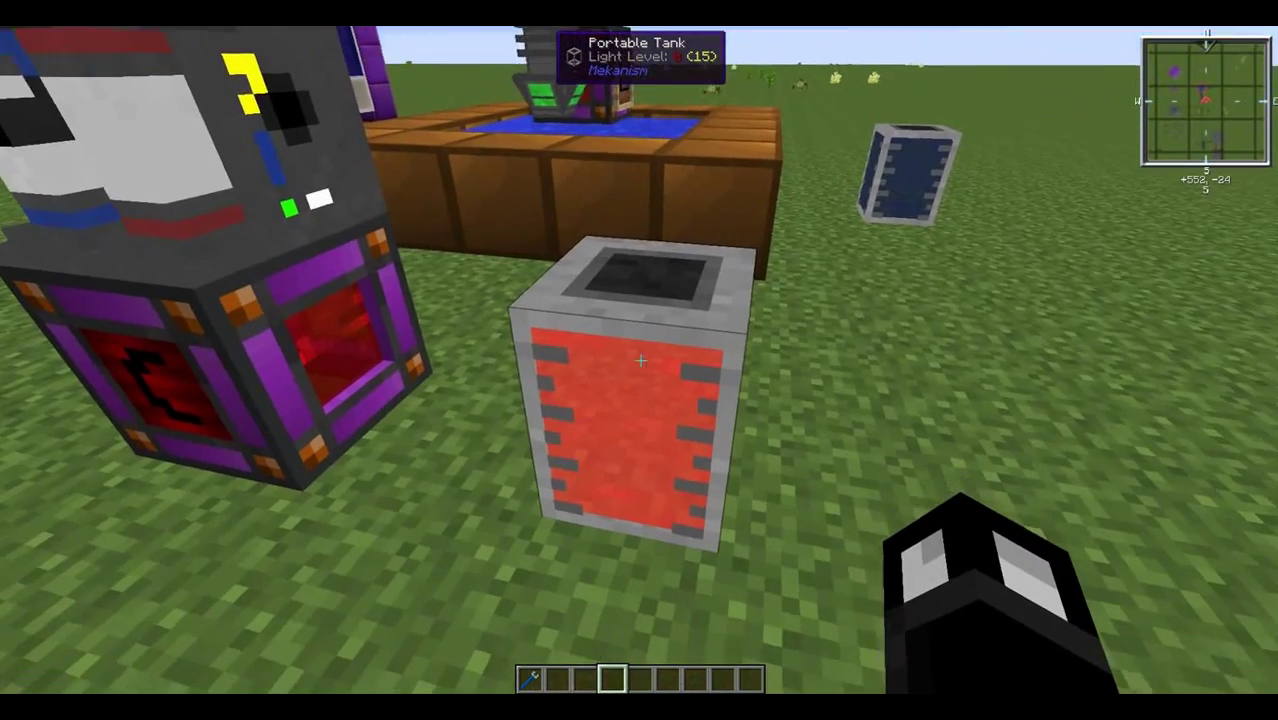
# Check the portable tank's Liquid Deuterium and review the electrolytic separator's outputs.
pyautogui.rightClick(640, 360)
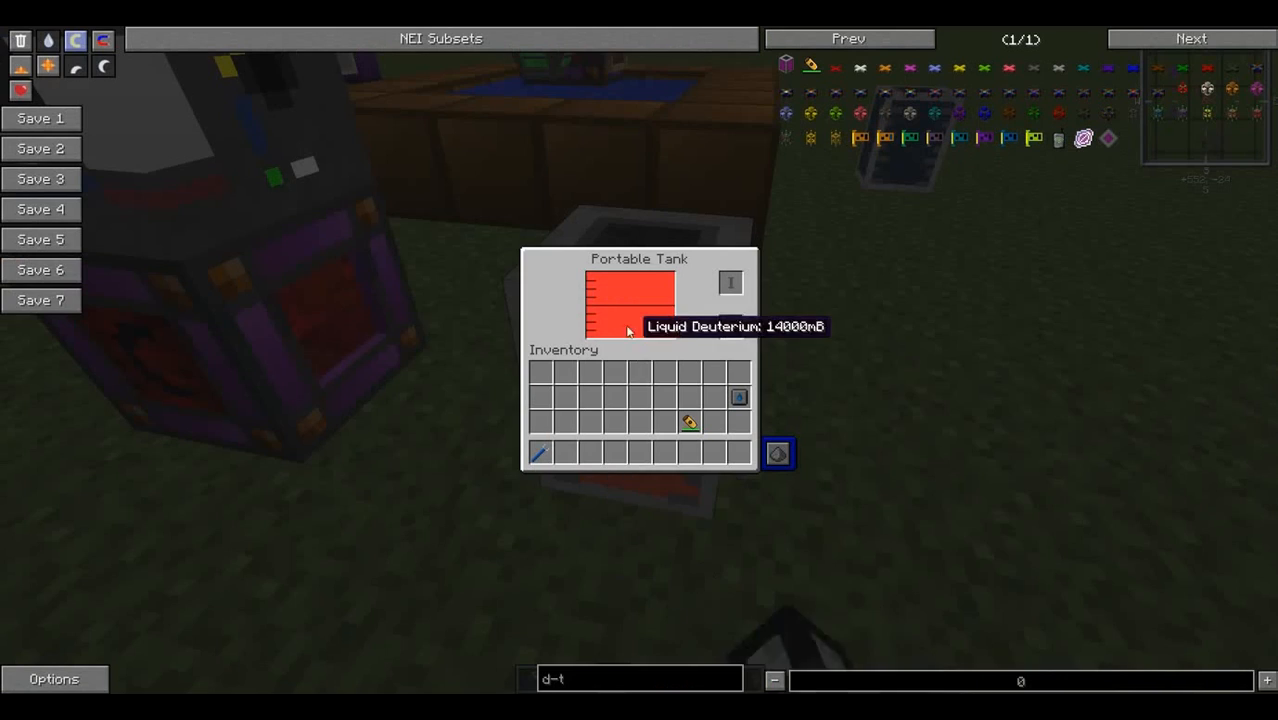
pyautogui.press('Escape')
pyautogui.rightClick(639, 360)
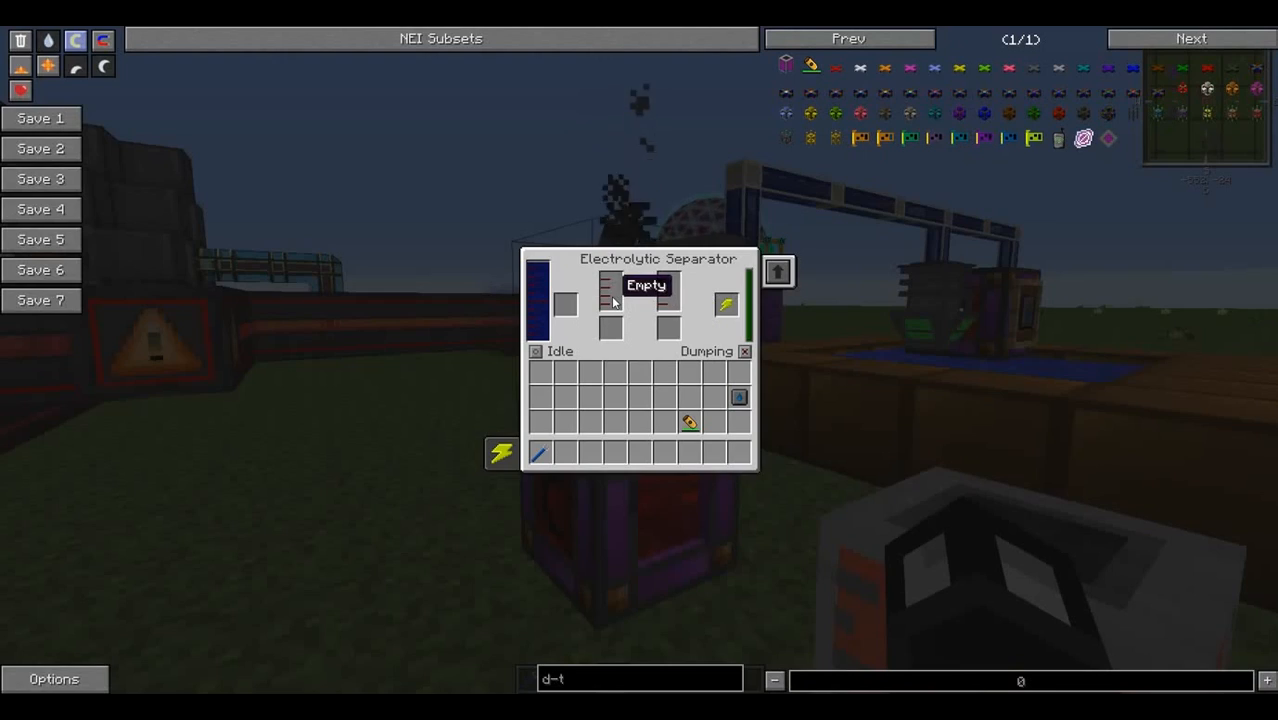
pyautogui.press('Escape')
pyautogui.rightClick(639, 360)
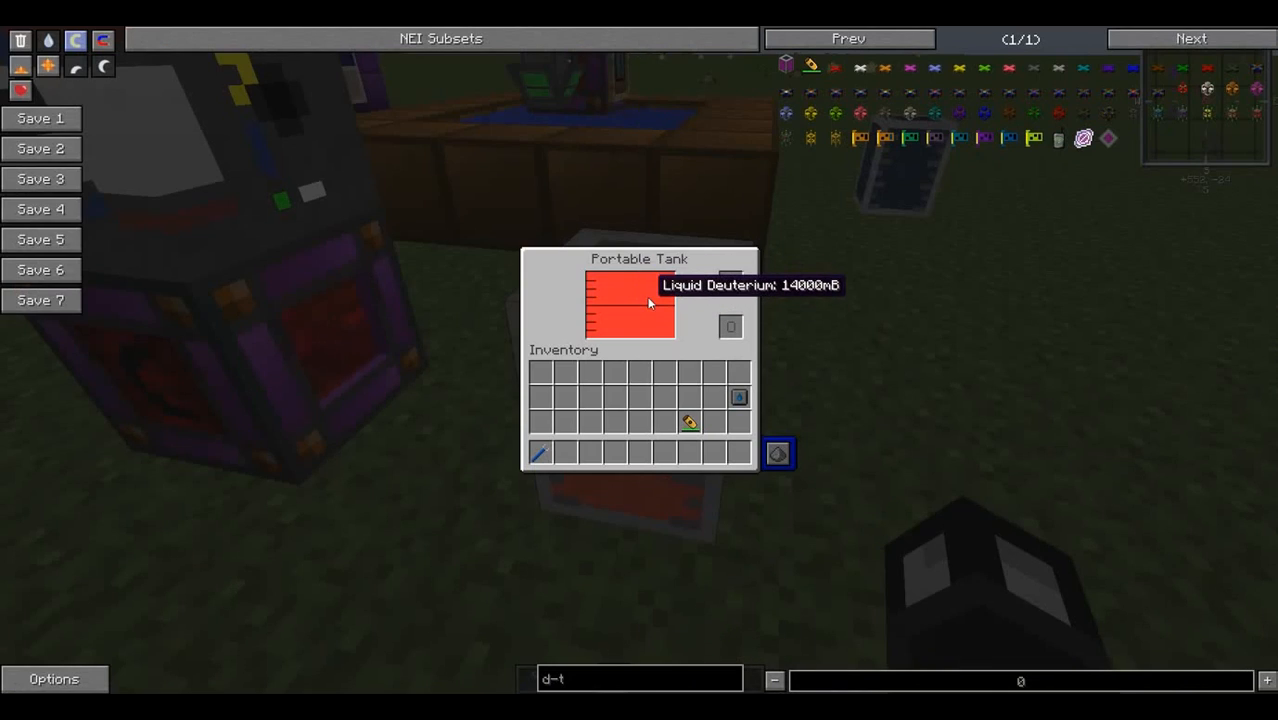
pyautogui.press('Escape')
pyautogui.rightClick(639, 360)
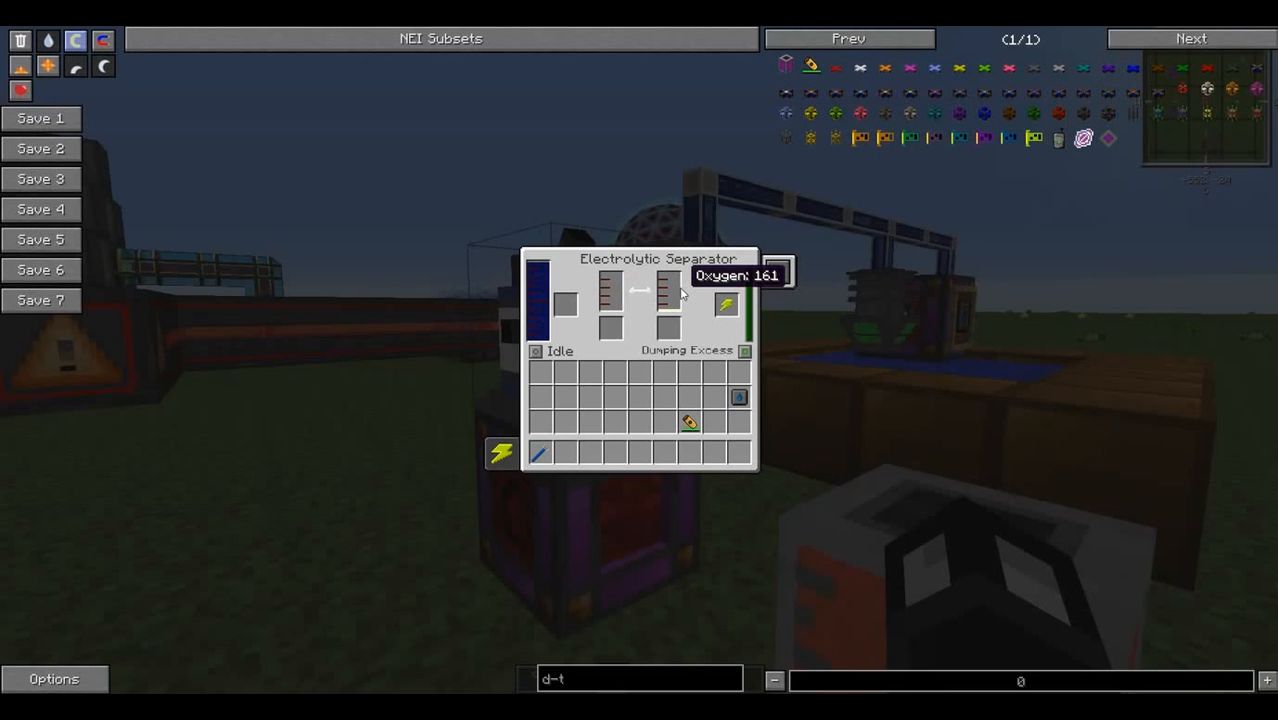
pyautogui.press('Escape')
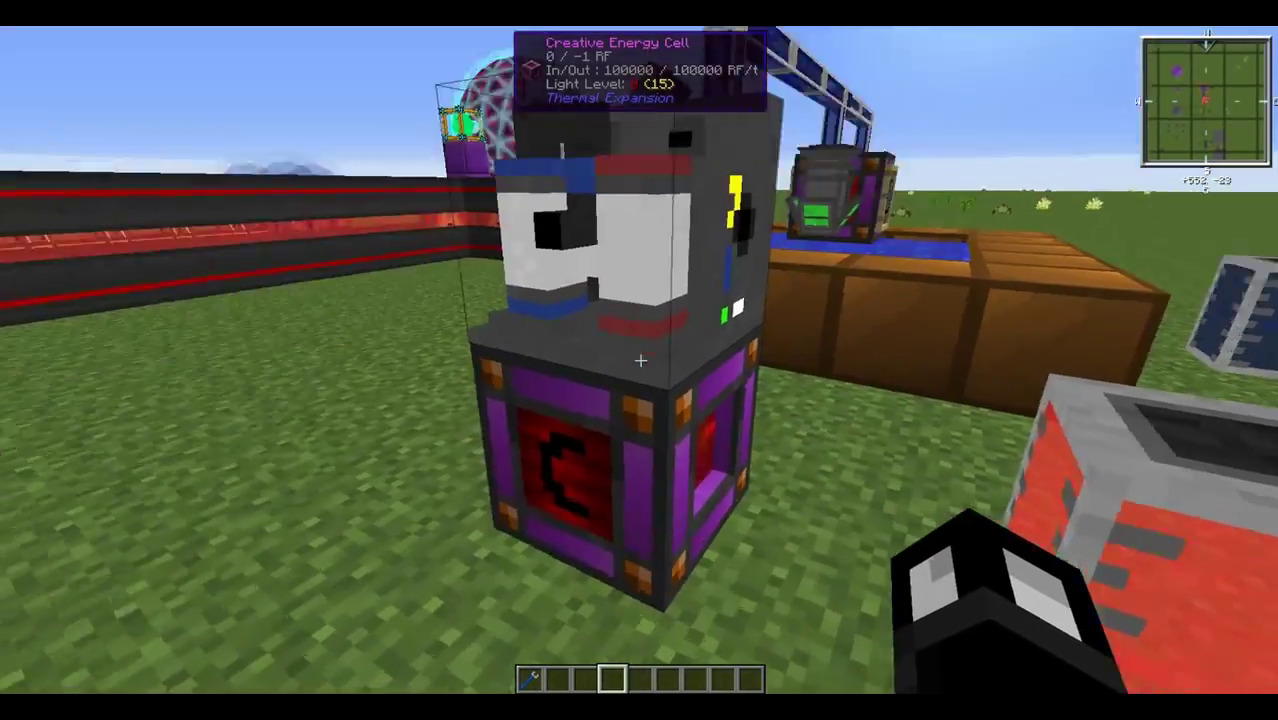
# Set the separator's right output to Dumping Excess and confirm the tank's deuterium level.
pyautogui.rightClick(640, 360)
pyautogui.press('Escape')
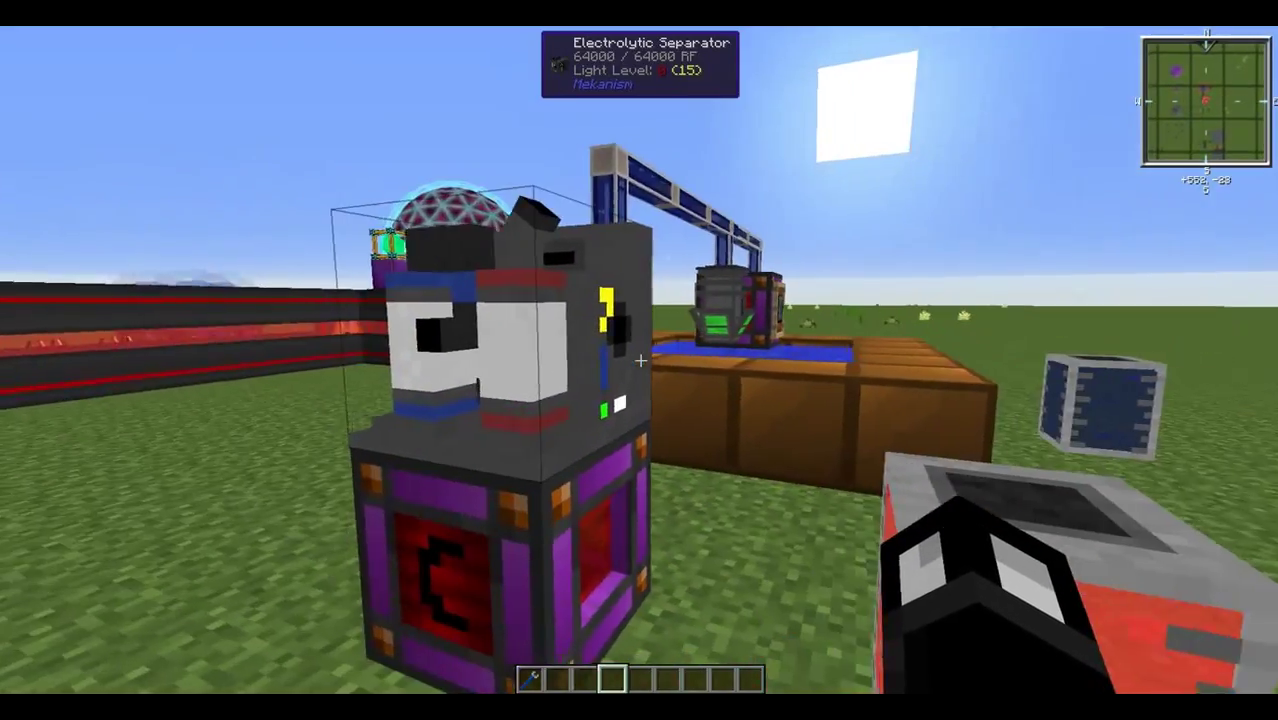
pyautogui.rightClick(640, 360)
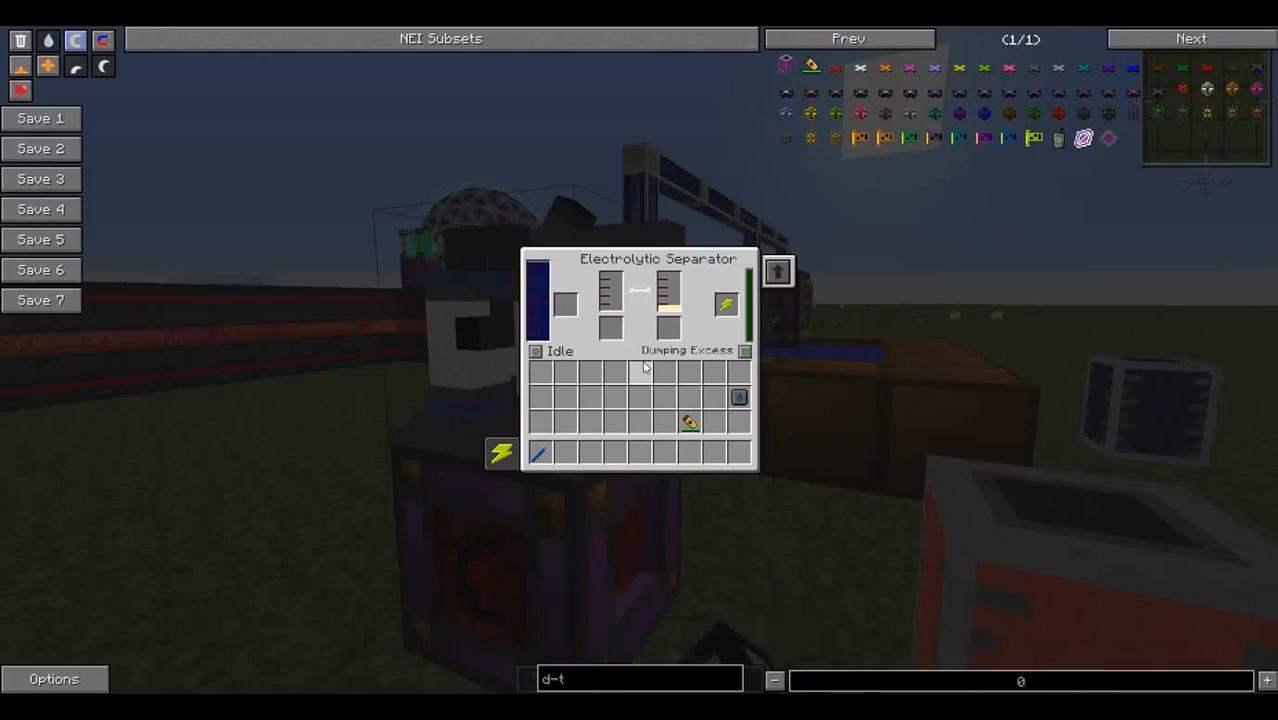
pyautogui.press('Escape')
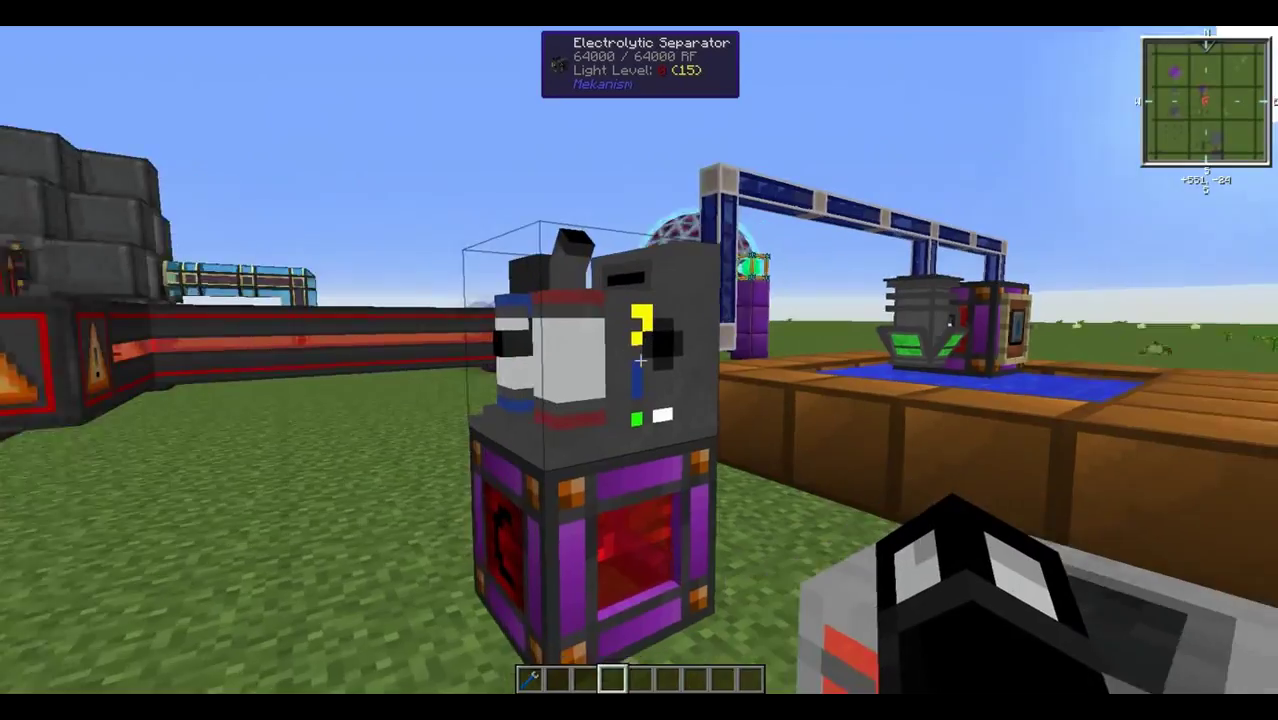
pyautogui.rightClick(640, 360)
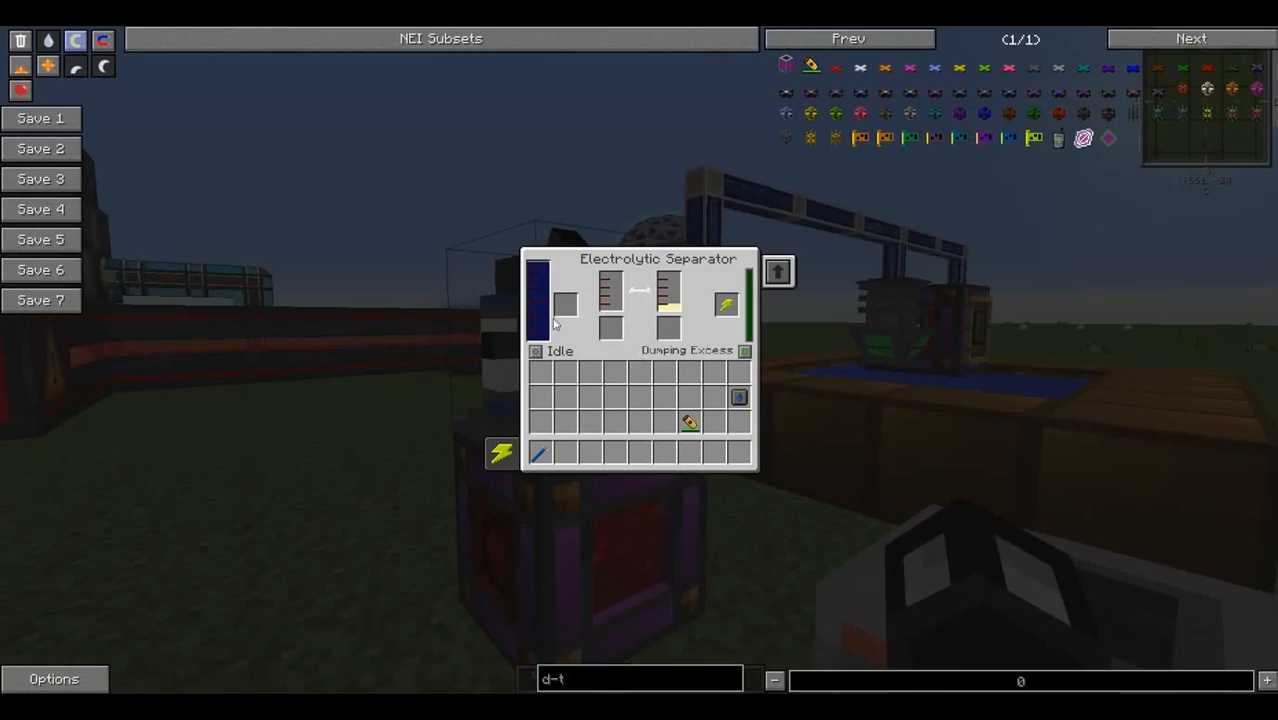
pyautogui.press('Escape')
pyautogui.rightClick(640, 360)
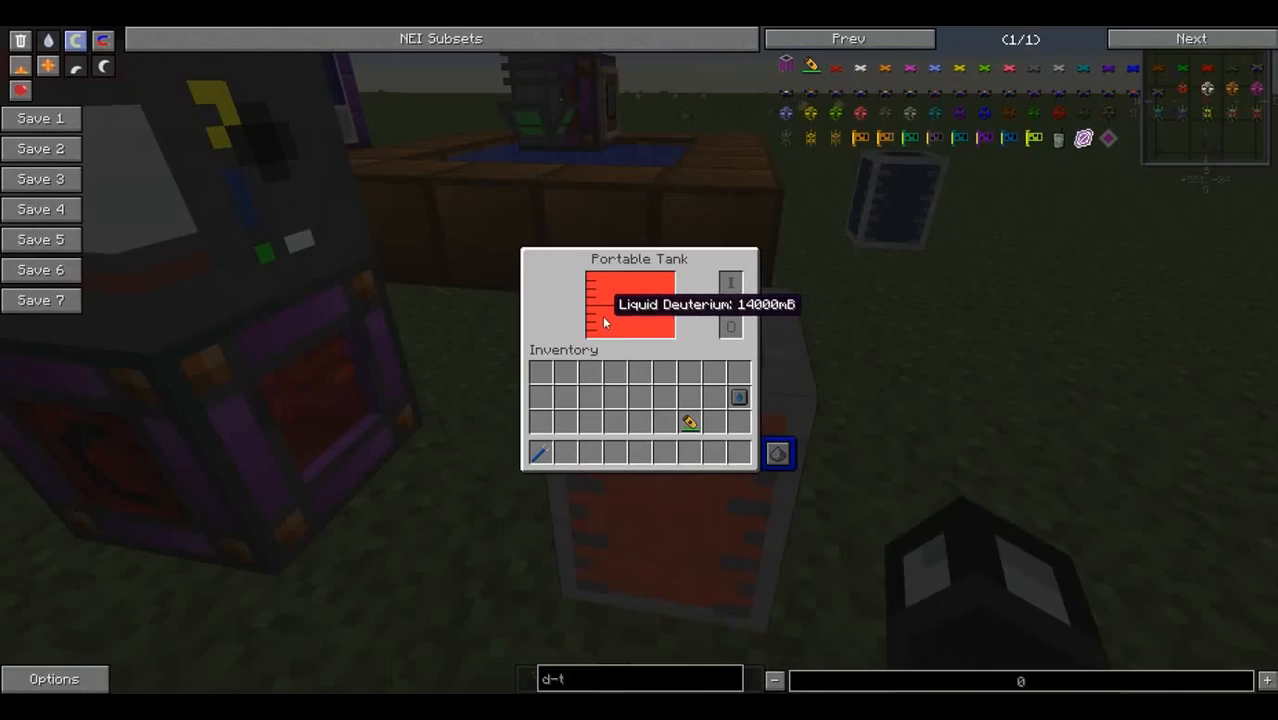
pyautogui.press('Escape')
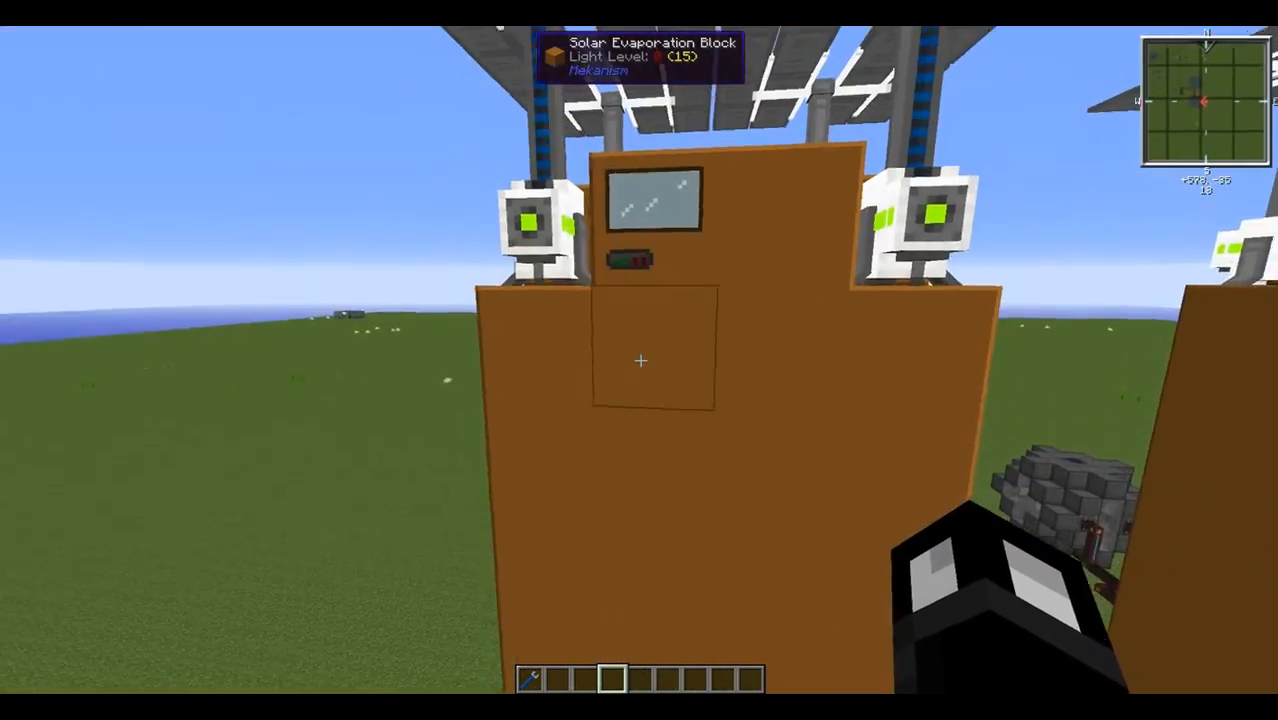
pyautogui.press('w')
pyautogui.press('s')
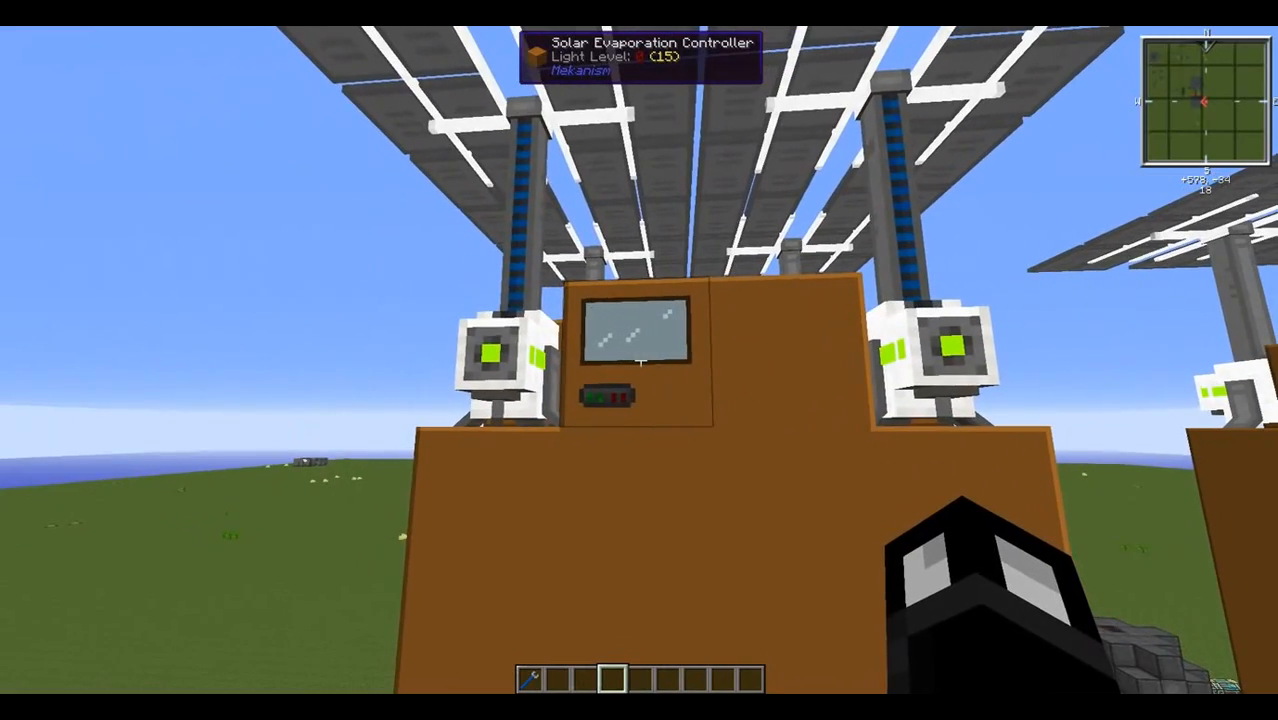
pyautogui.press('w')
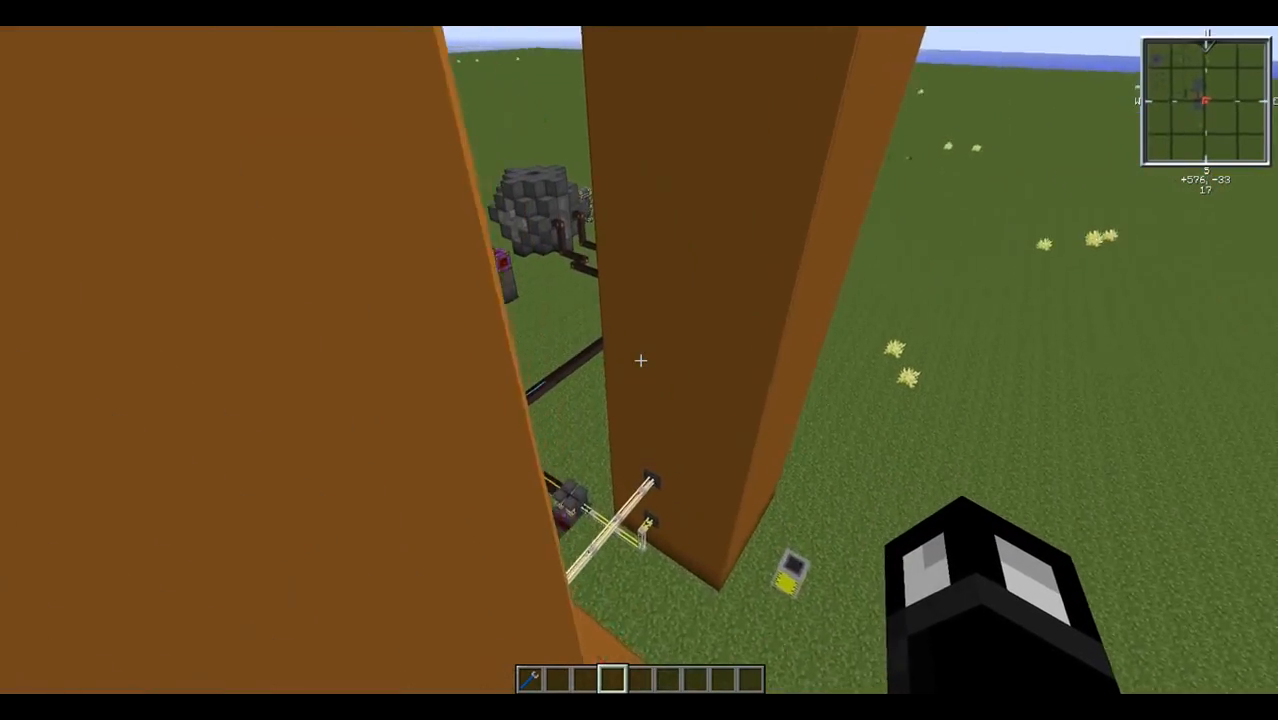
pyautogui.press('w')
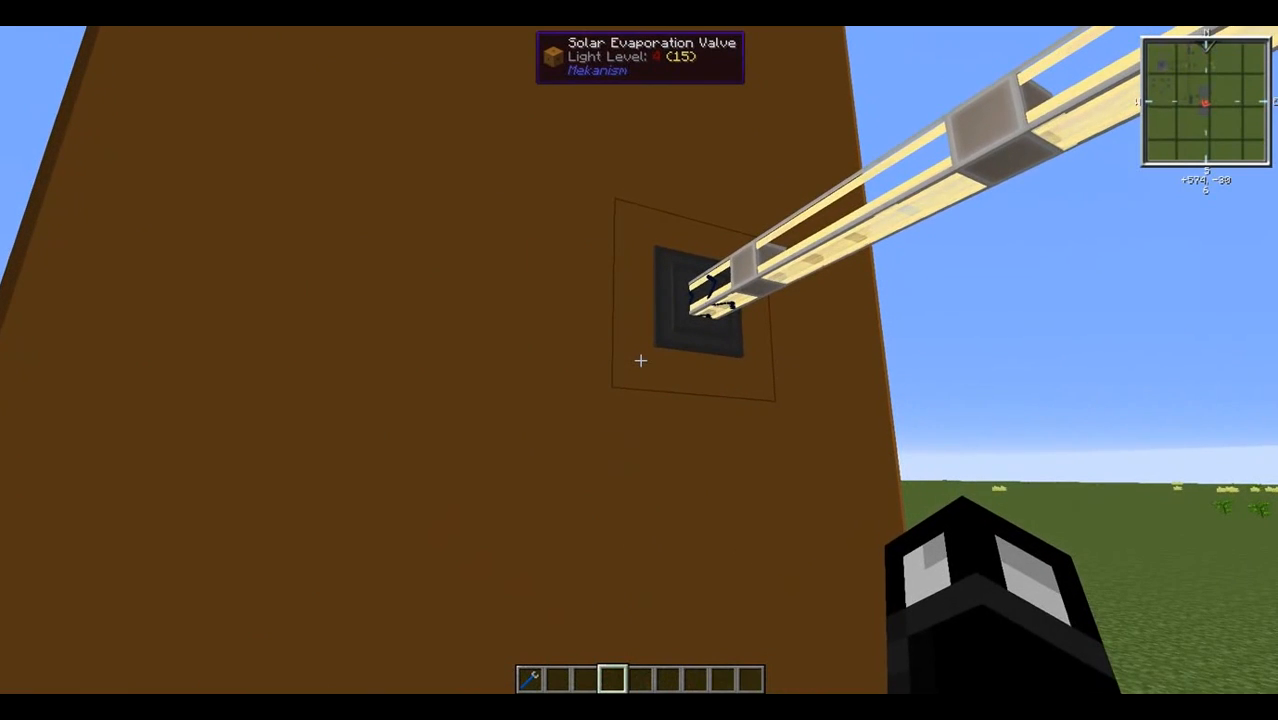
pyautogui.press('s')
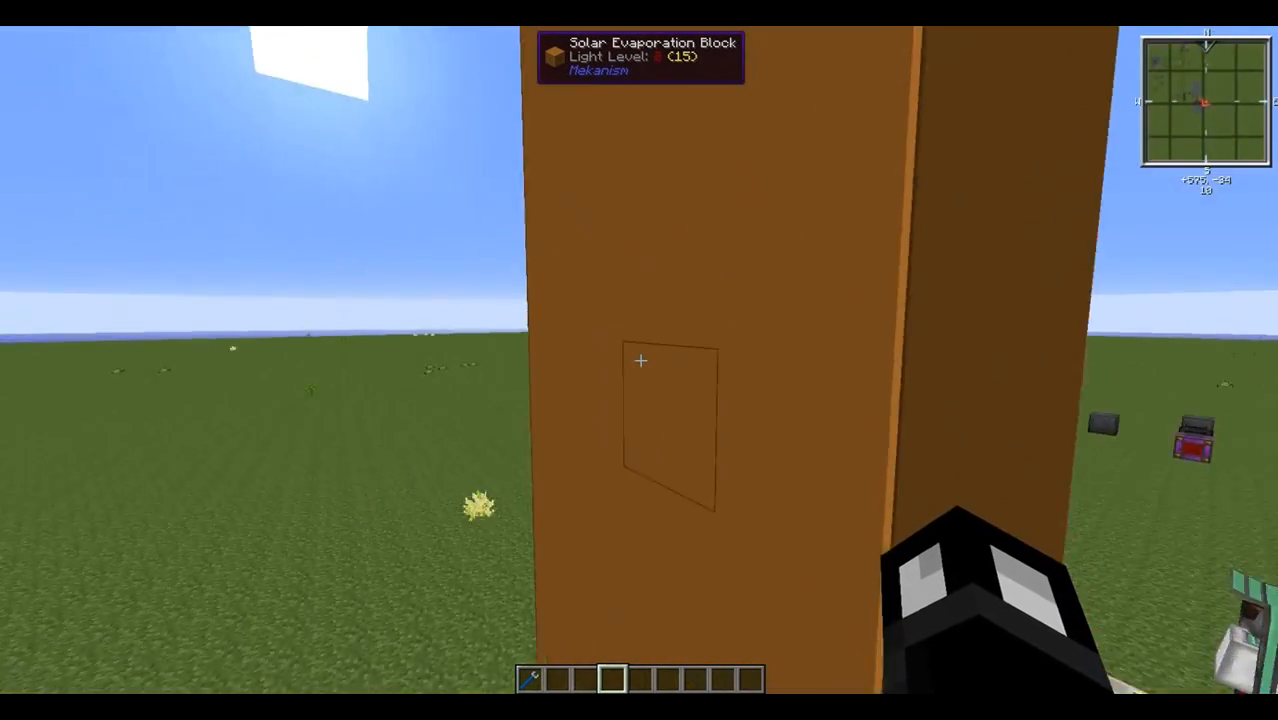
pyautogui.press('w')
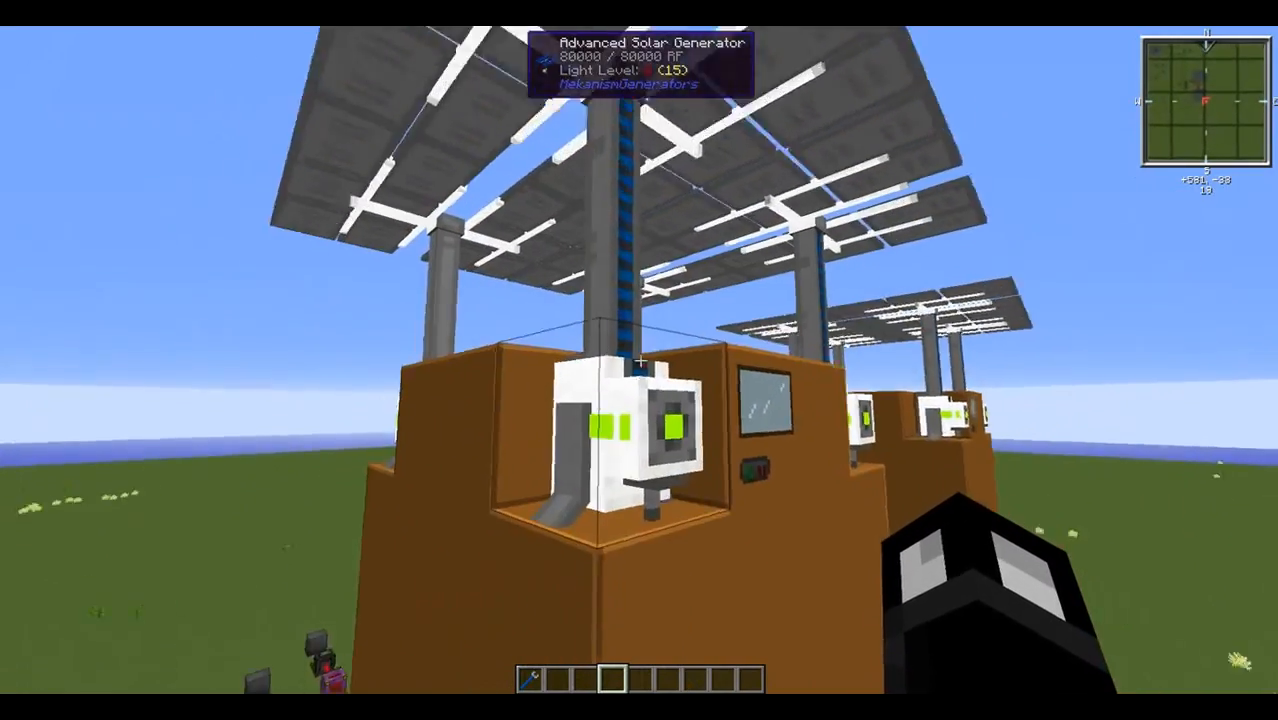
pyautogui.press('w')
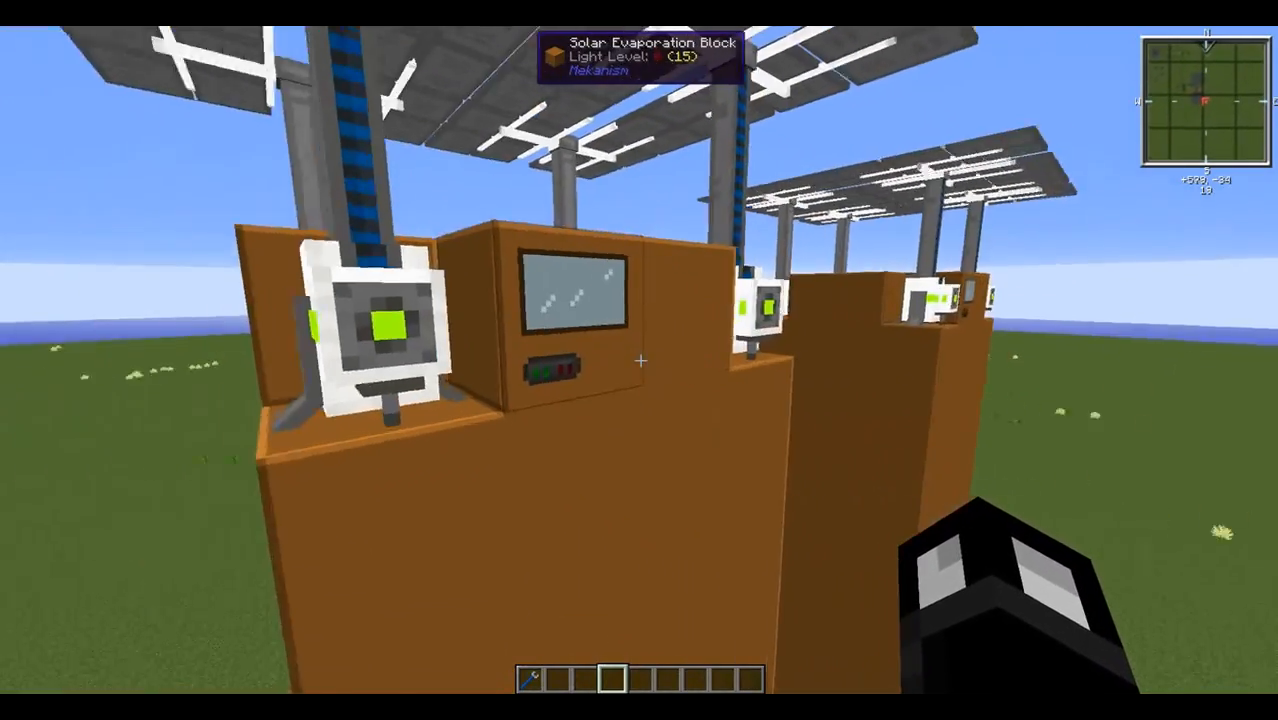
pyautogui.press('w')
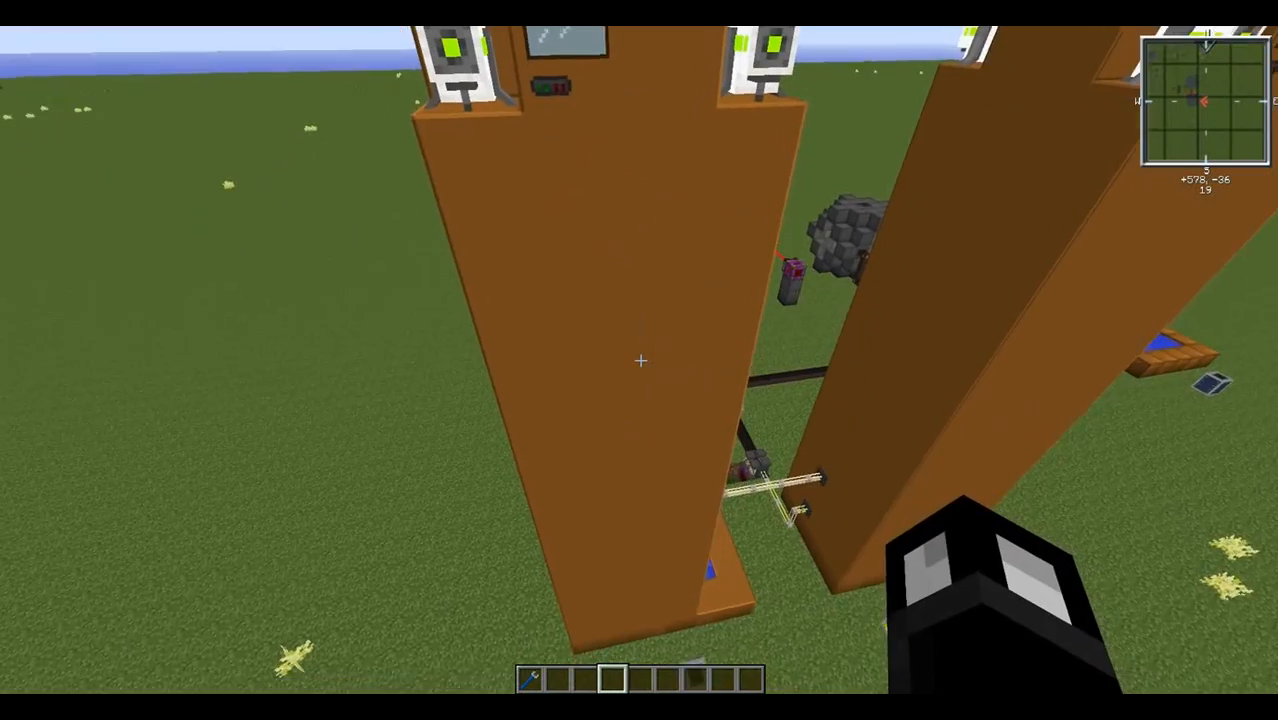
pyautogui.press('s')
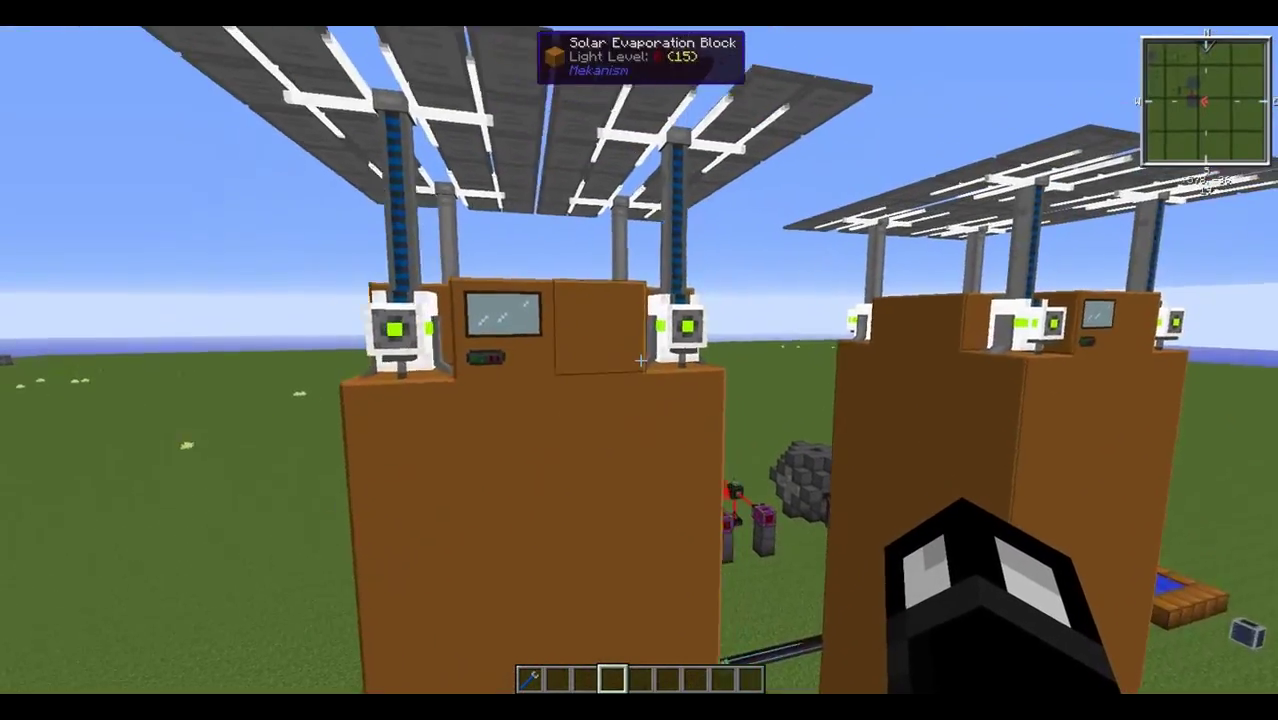
pyautogui.press('w')
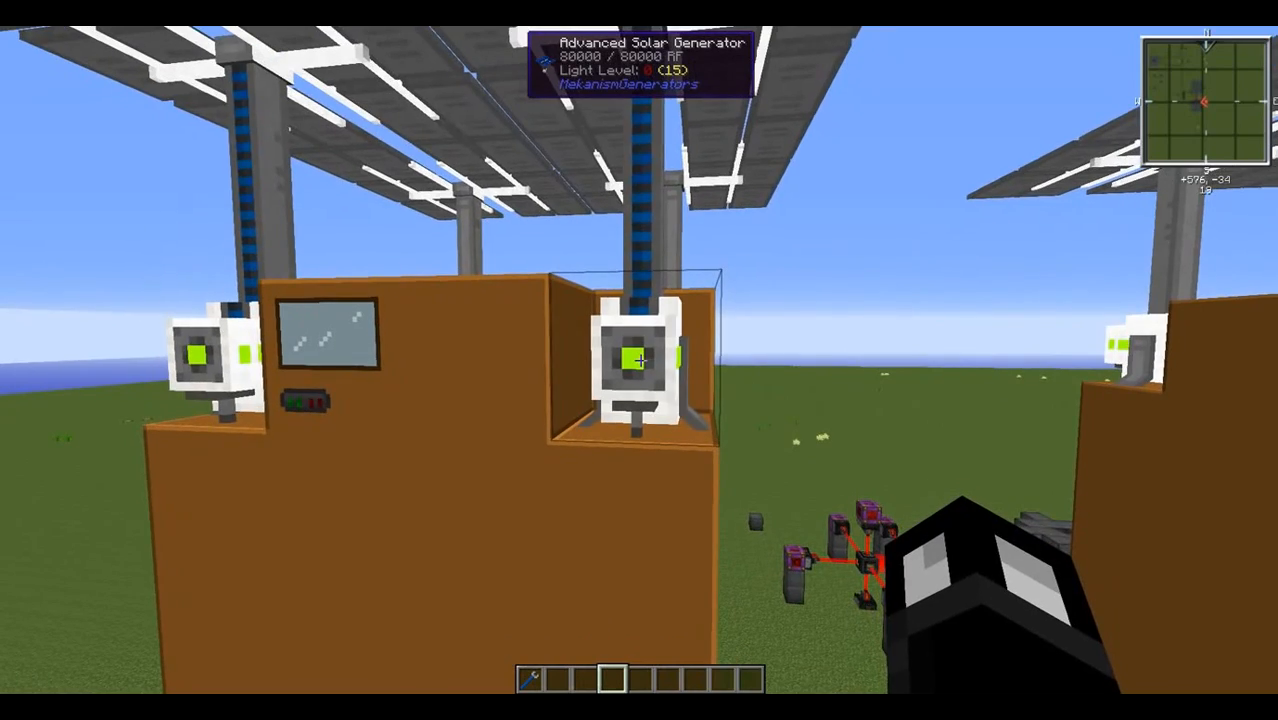
pyautogui.press('space')
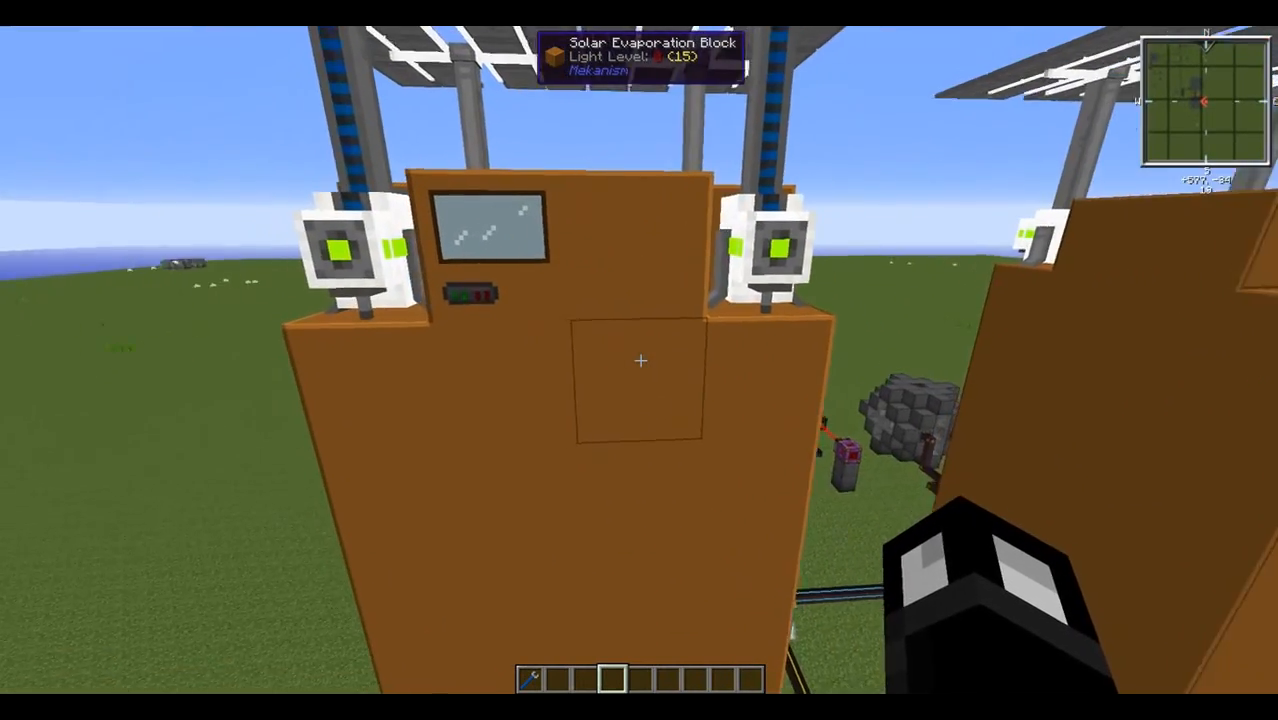
pyautogui.press('w')
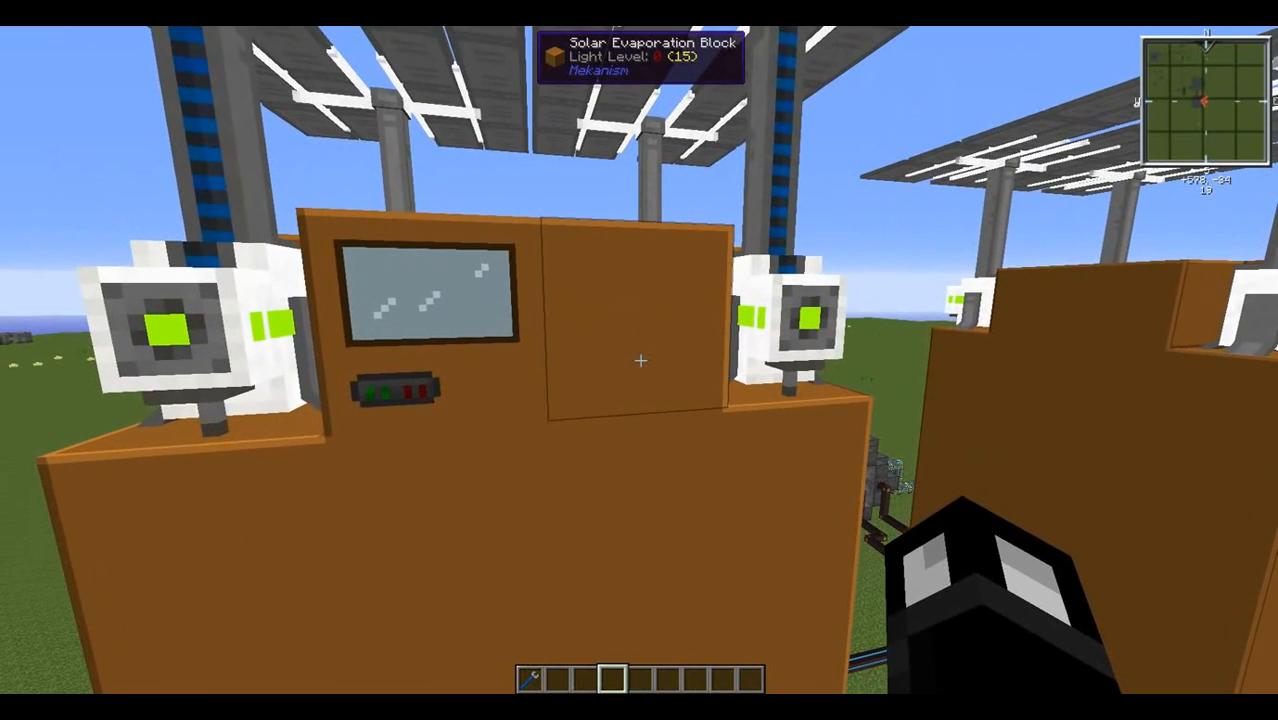
pyautogui.press('space')
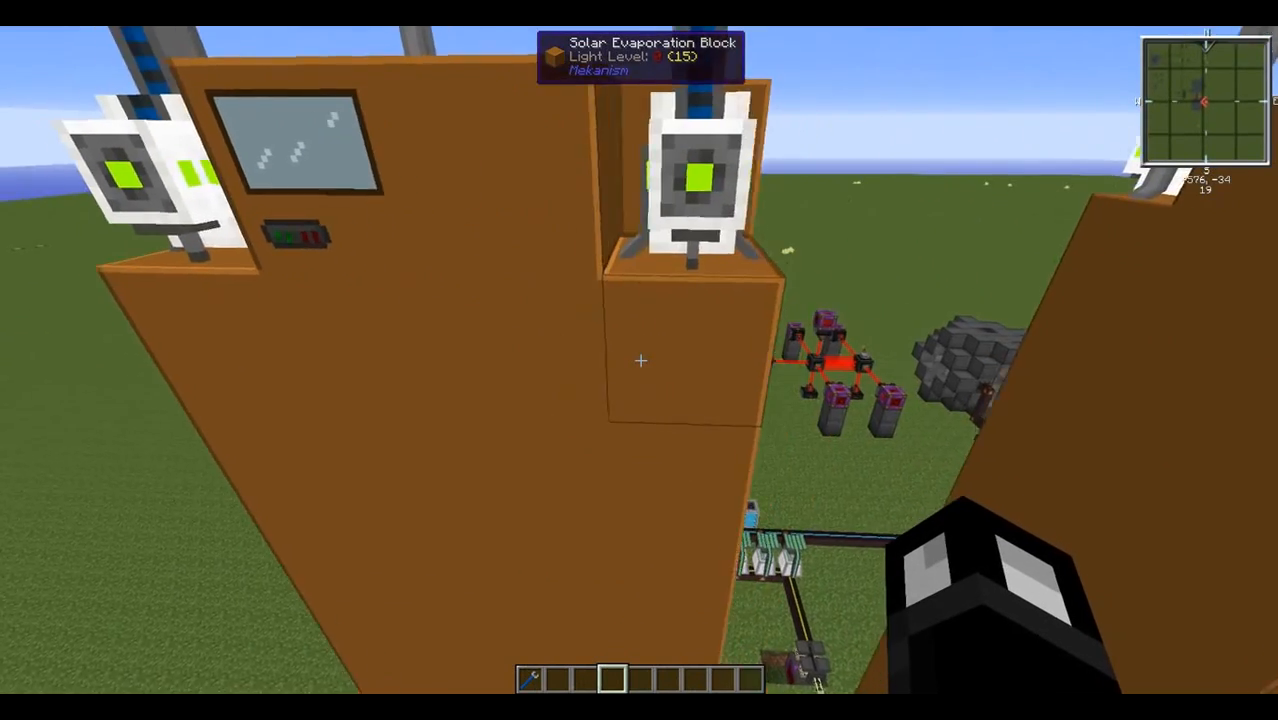
pyautogui.press('space')
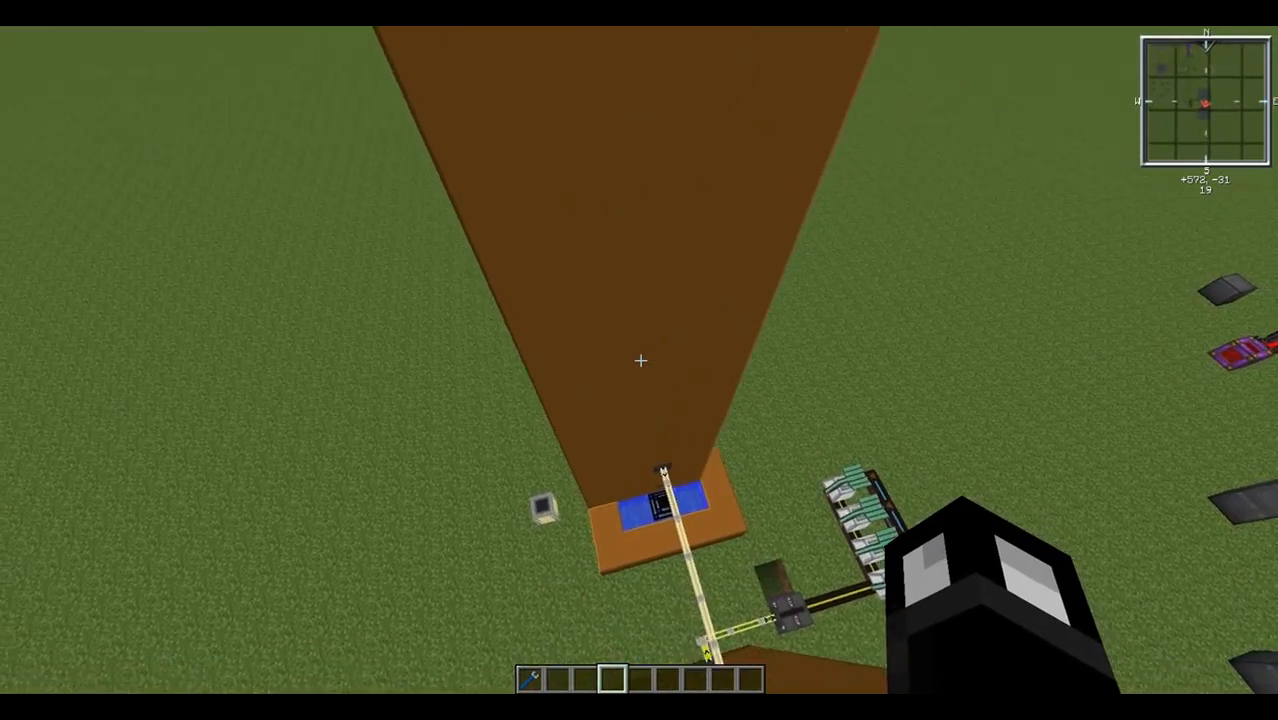
pyautogui.press('s')
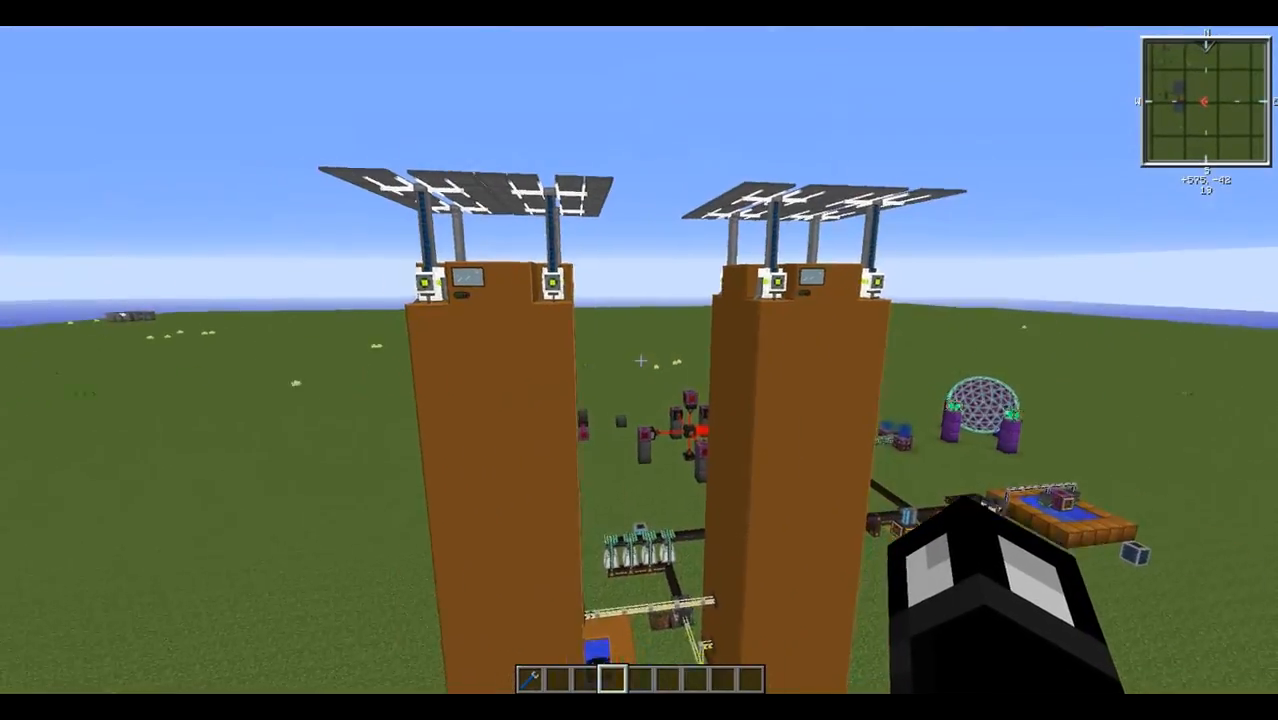
pyautogui.press('w')
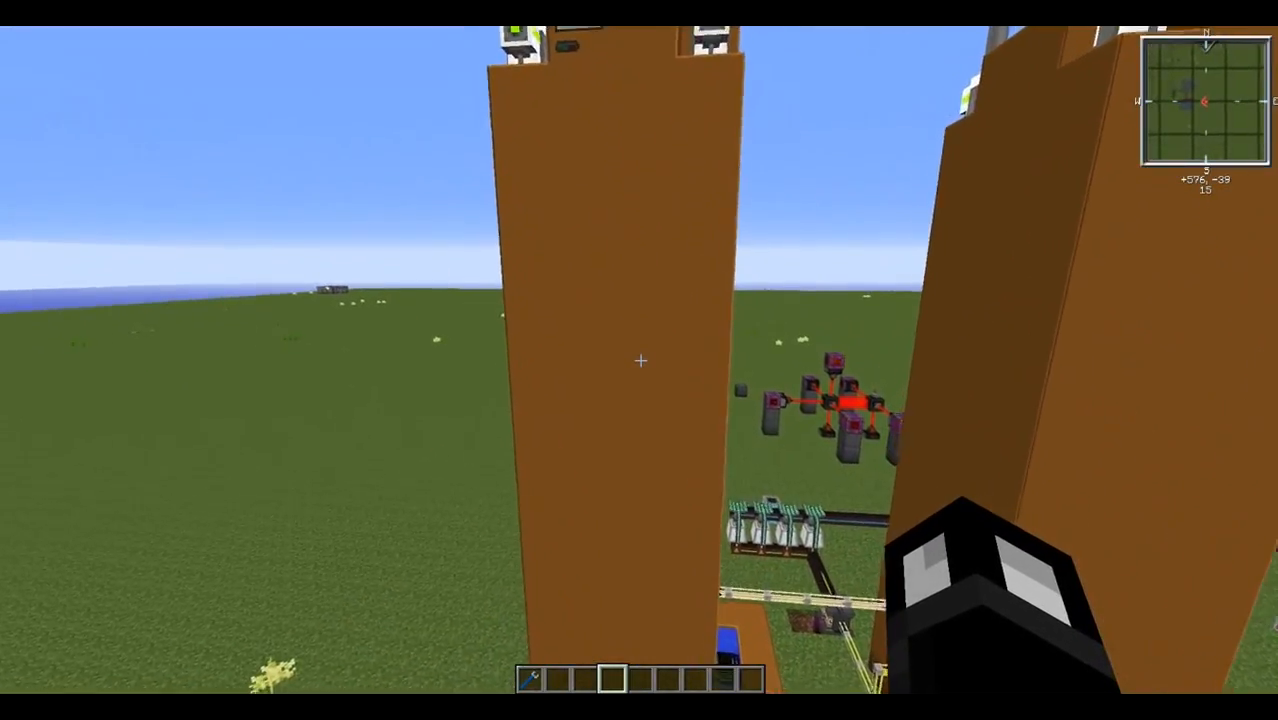
pyautogui.press('a')
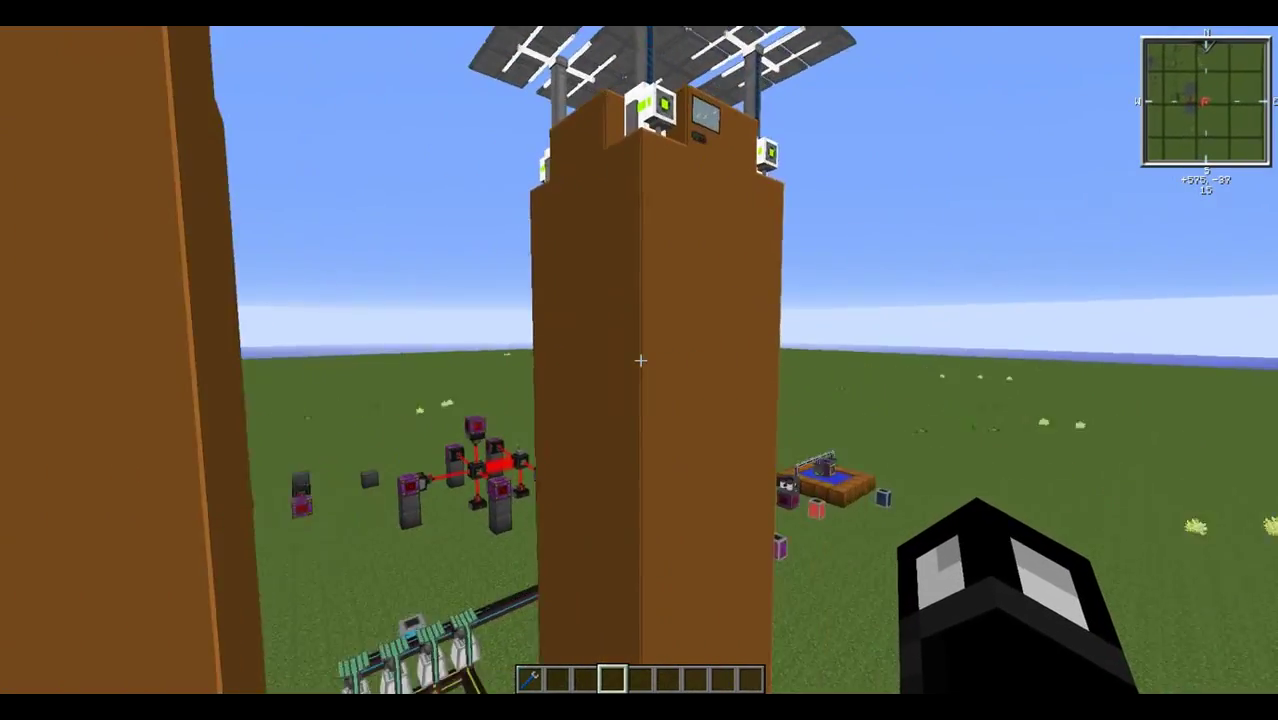
pyautogui.press('w')
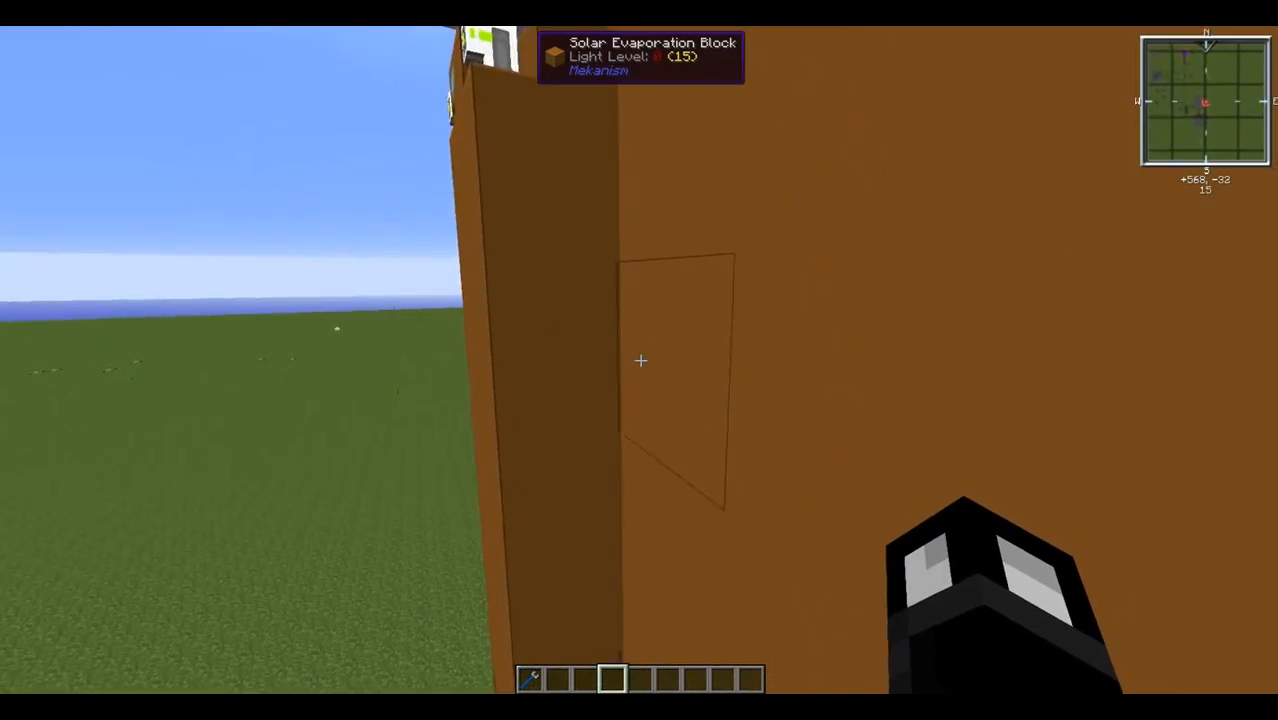
pyautogui.press('s')
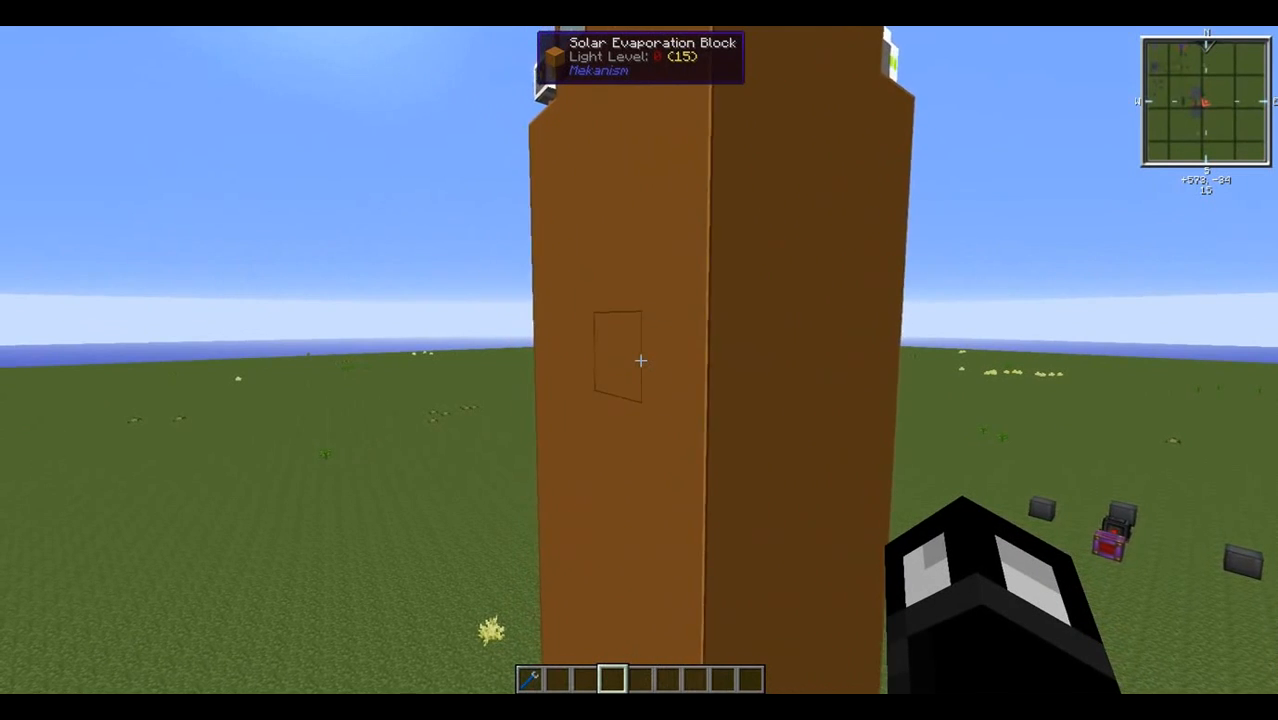
pyautogui.press('a')
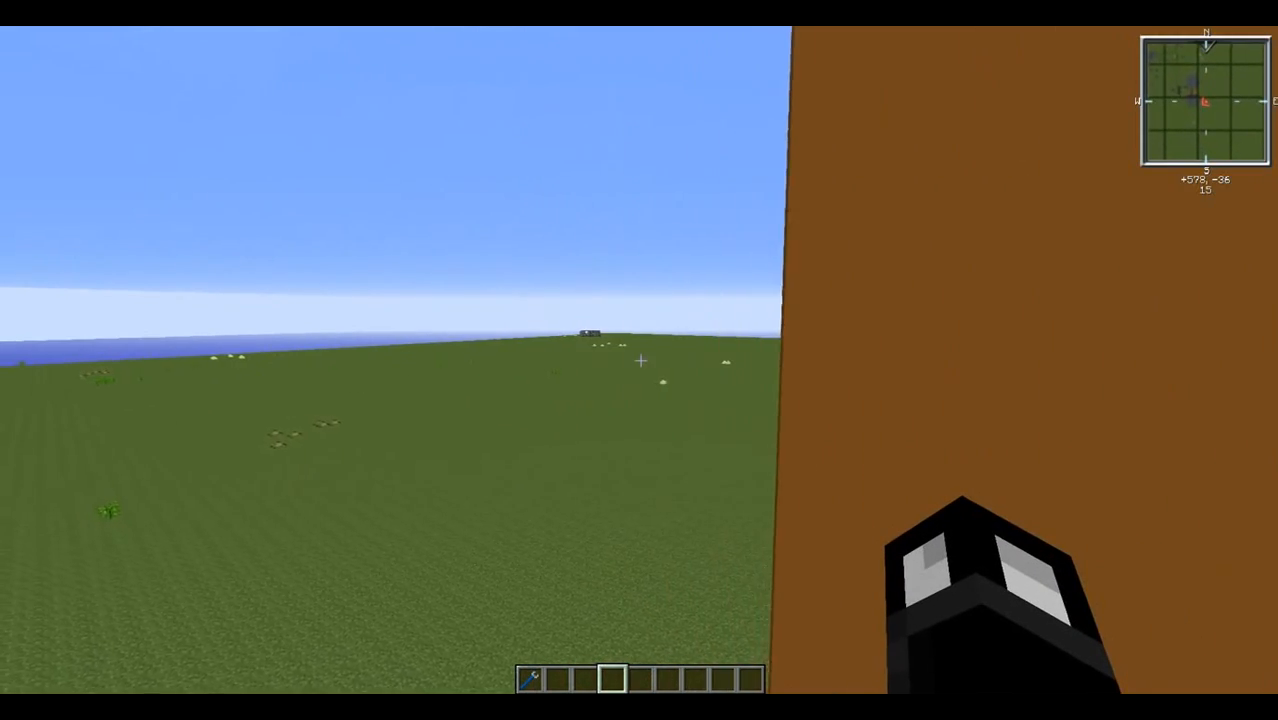
pyautogui.press('d')
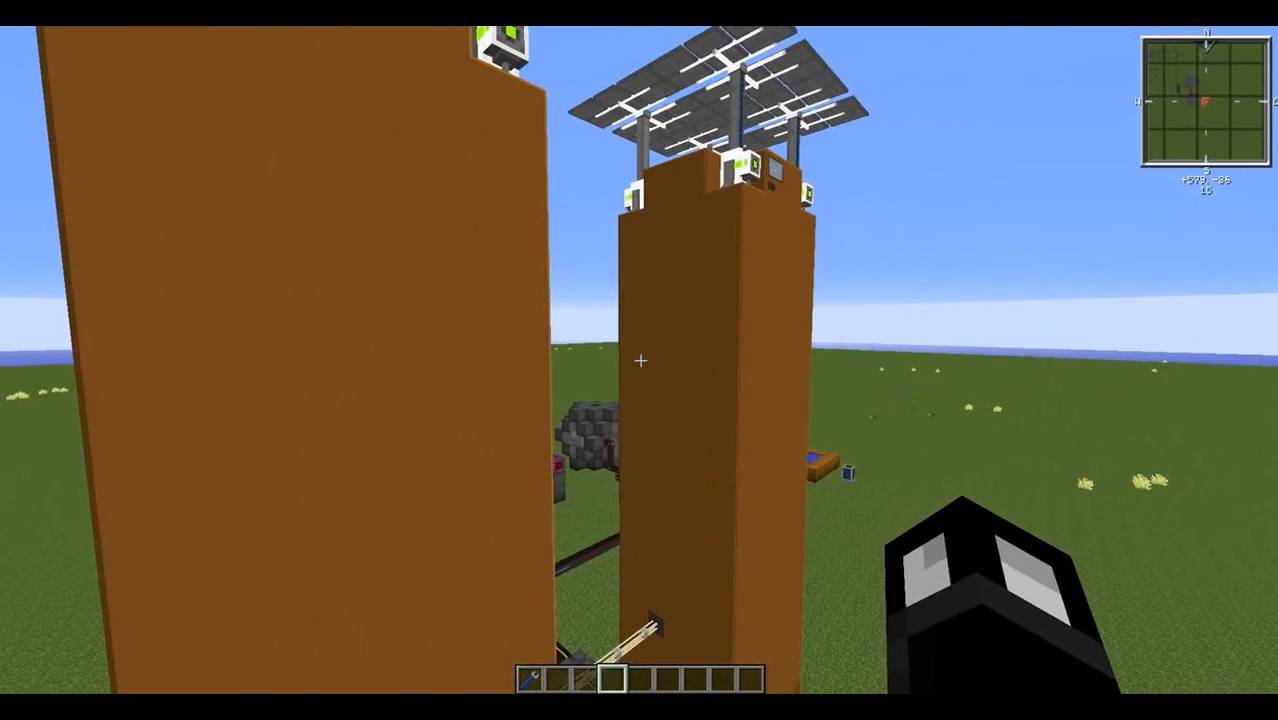
pyautogui.press('w')
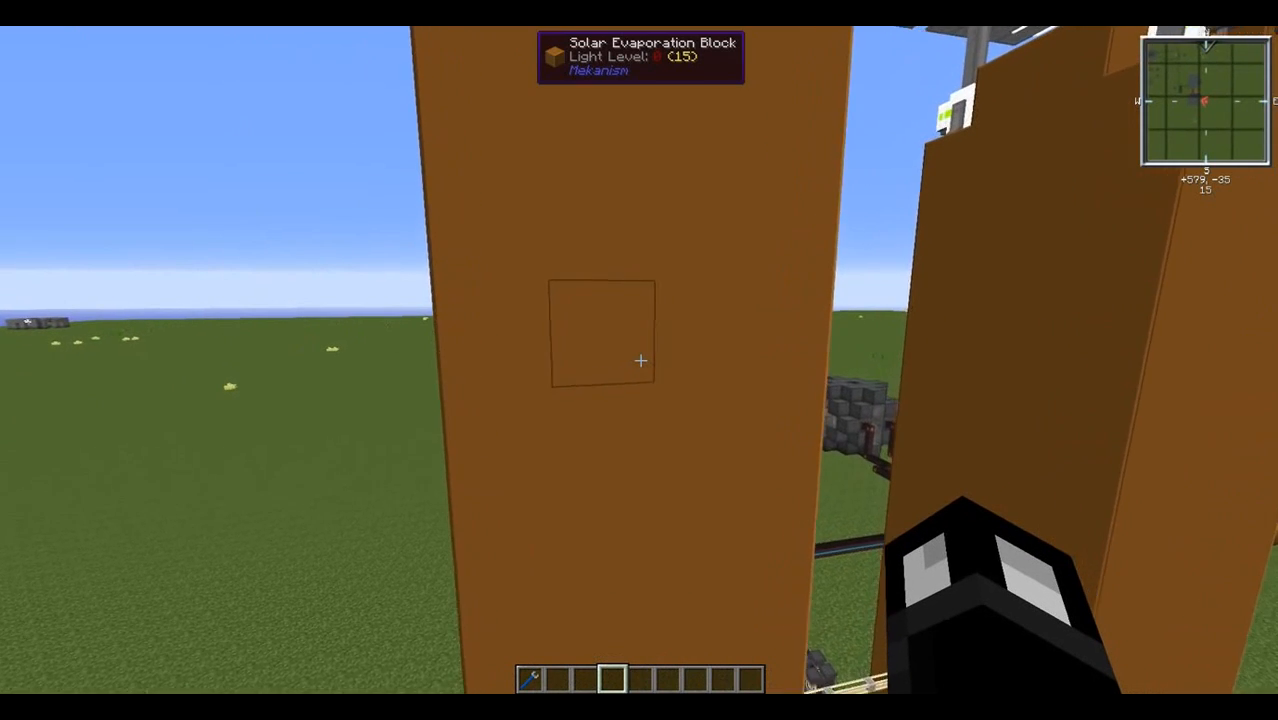
pyautogui.press('w')
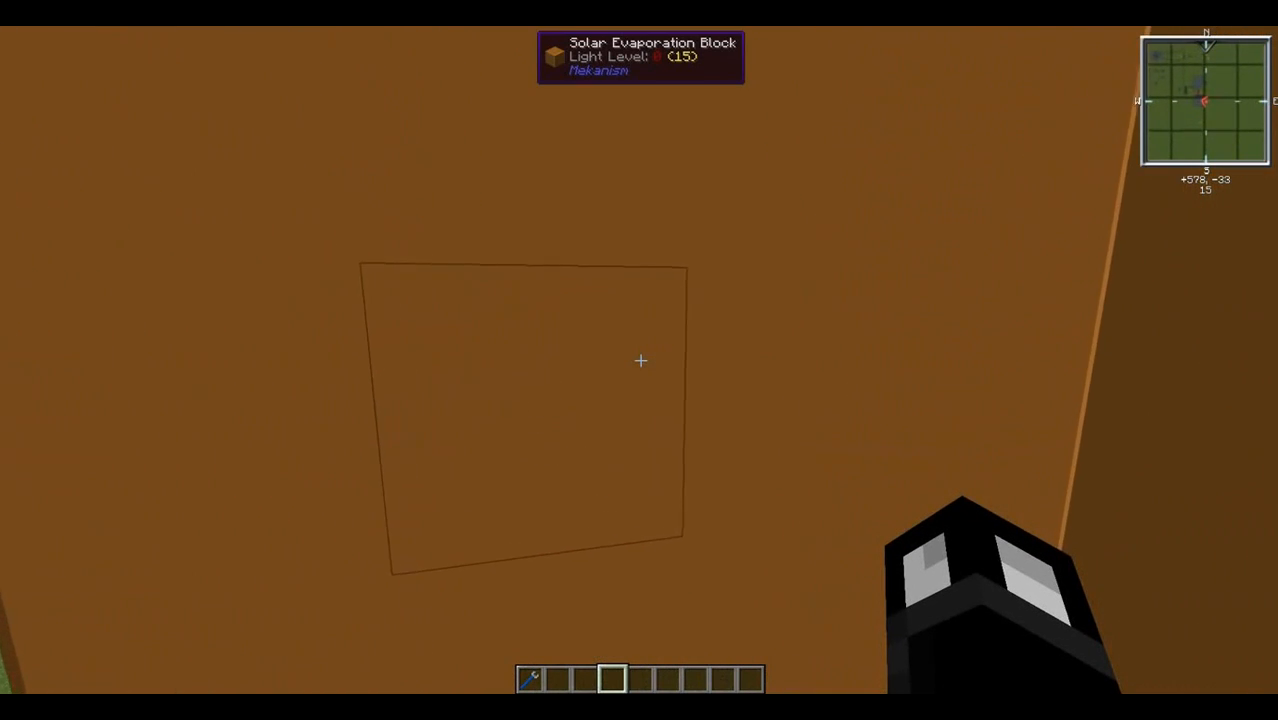
pyautogui.press('a')
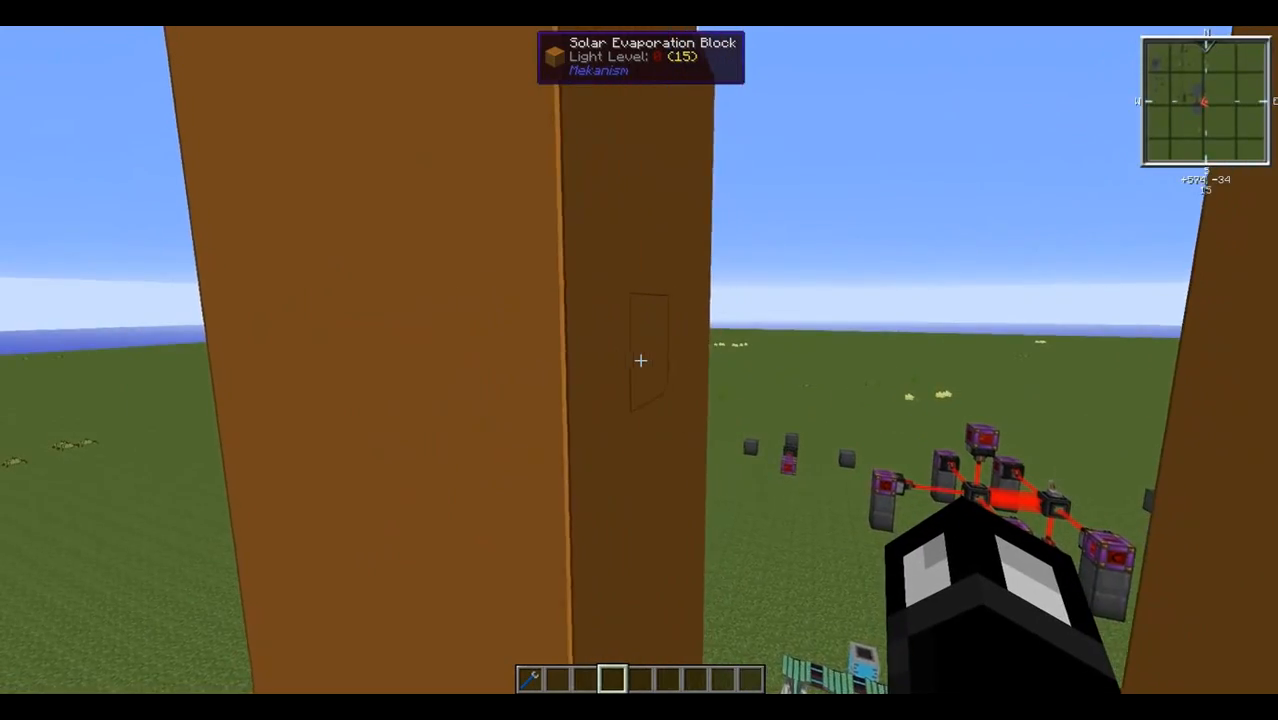
pyautogui.press('a')
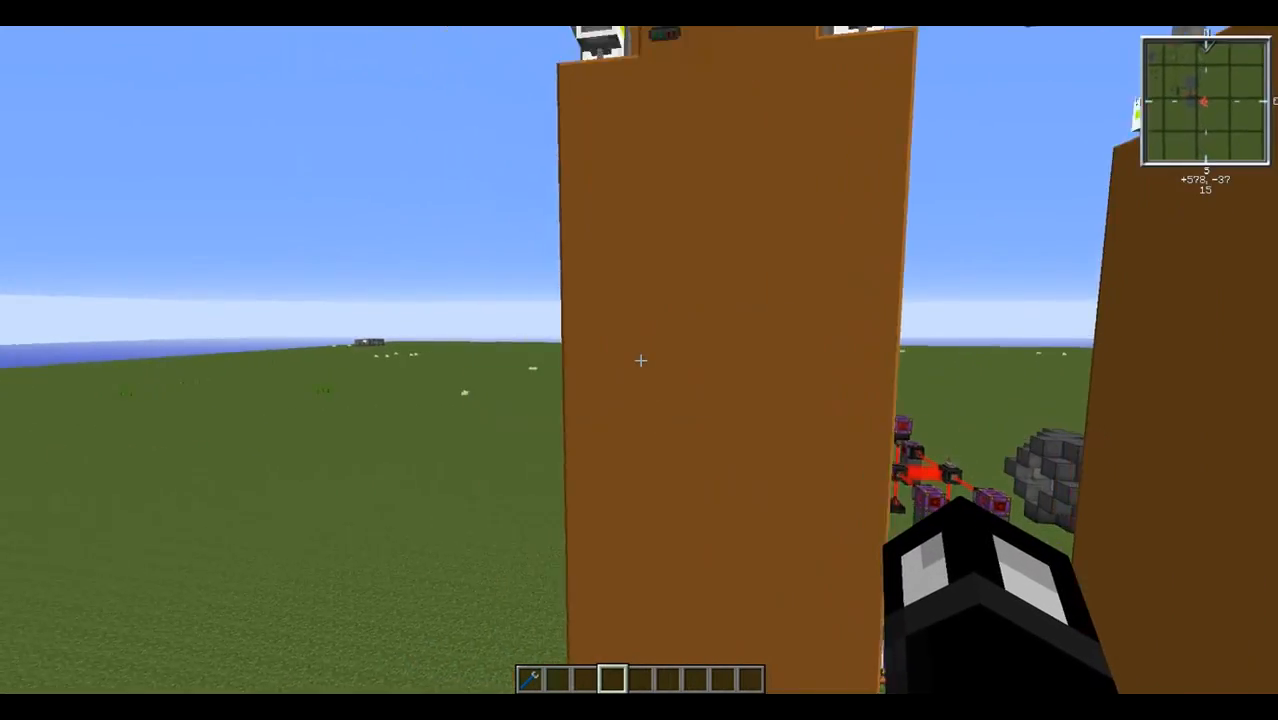
pyautogui.press('s')
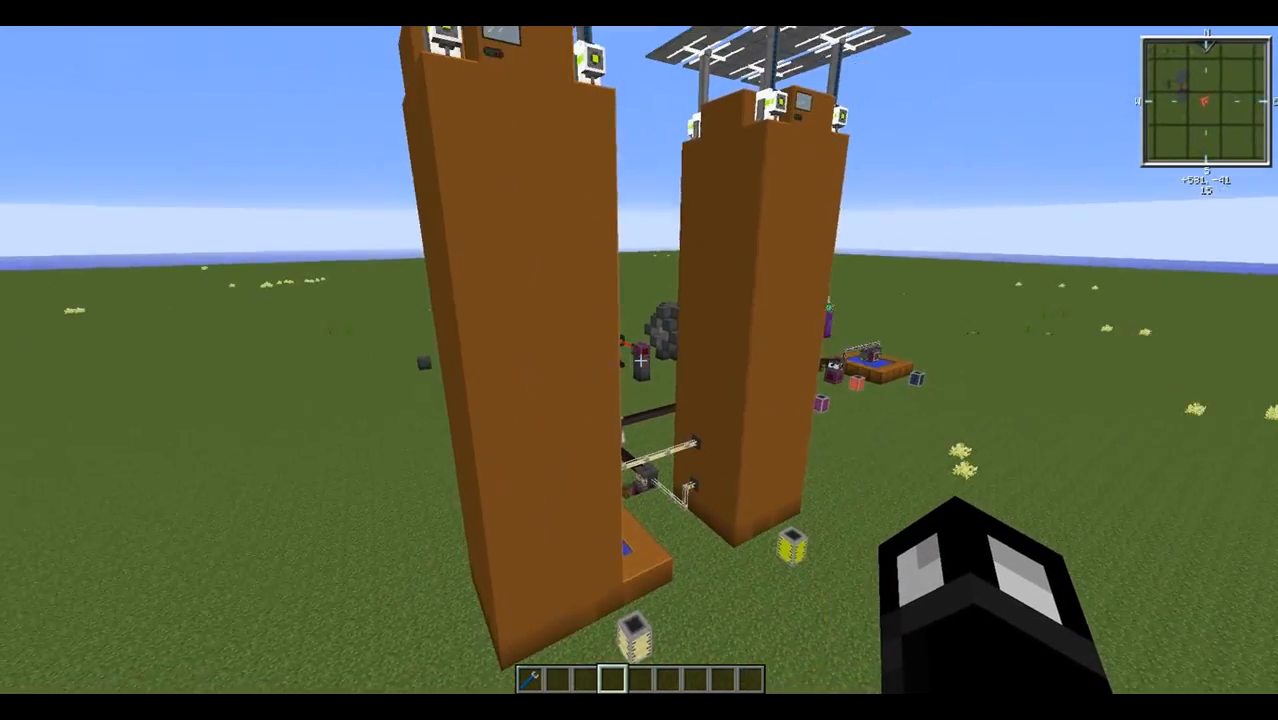
pyautogui.press('w')
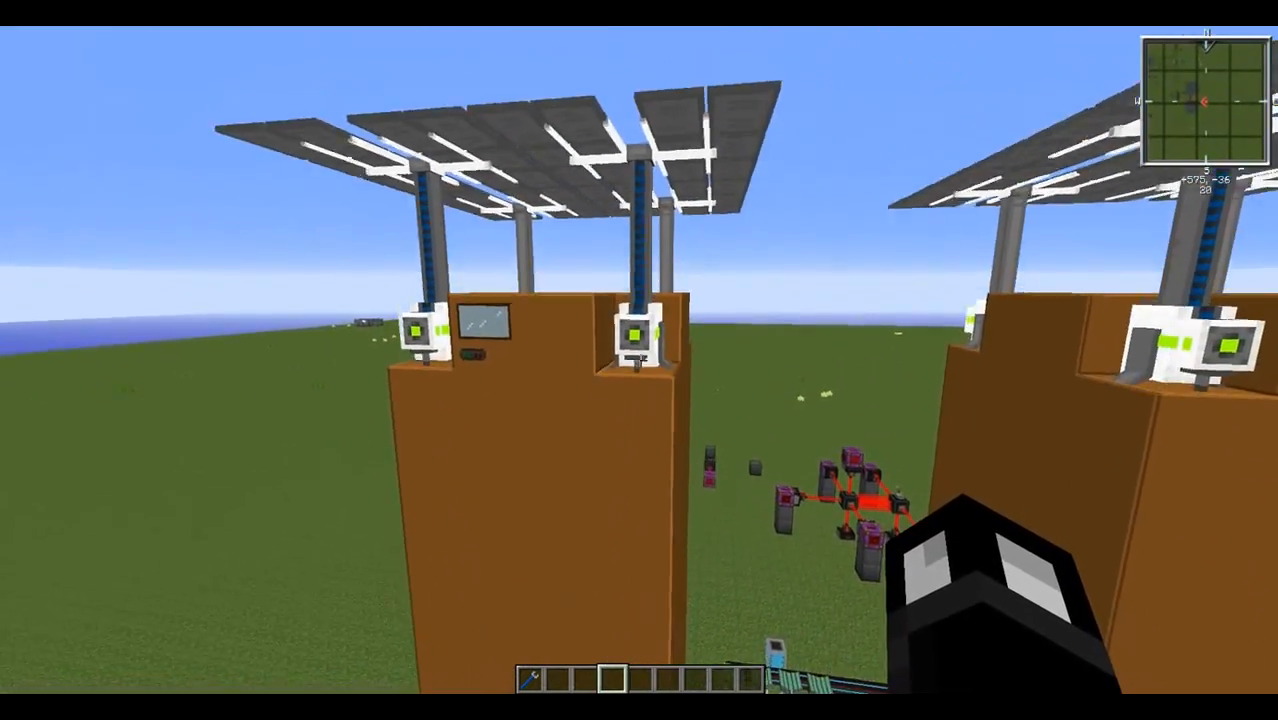
pyautogui.press('w')
pyautogui.press('w')
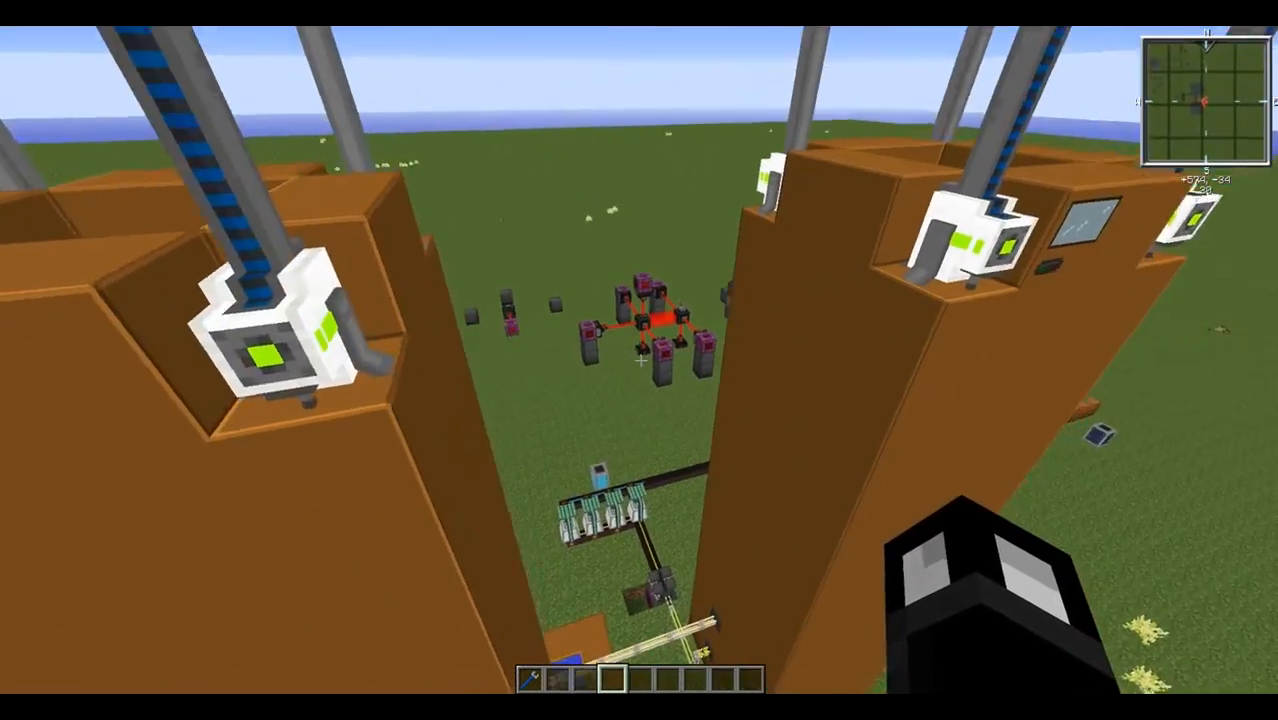
pyautogui.press('w')
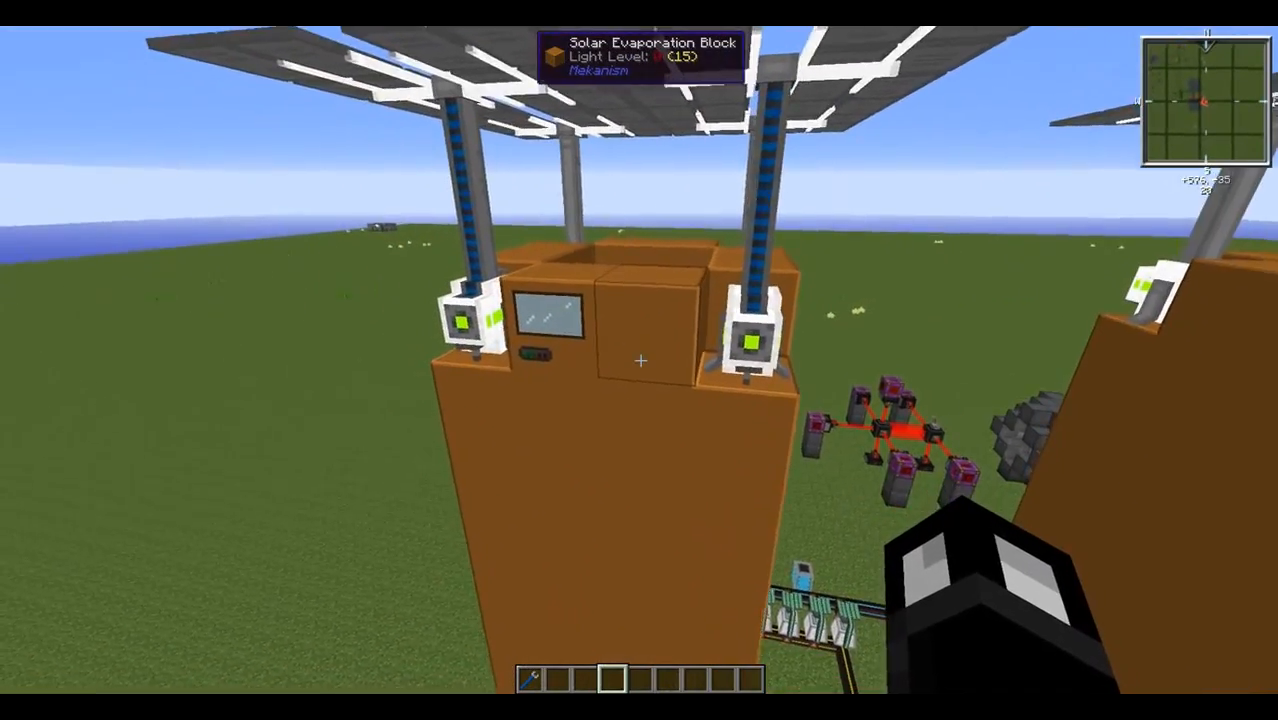
pyautogui.press('shift')
pyautogui.press('shift')
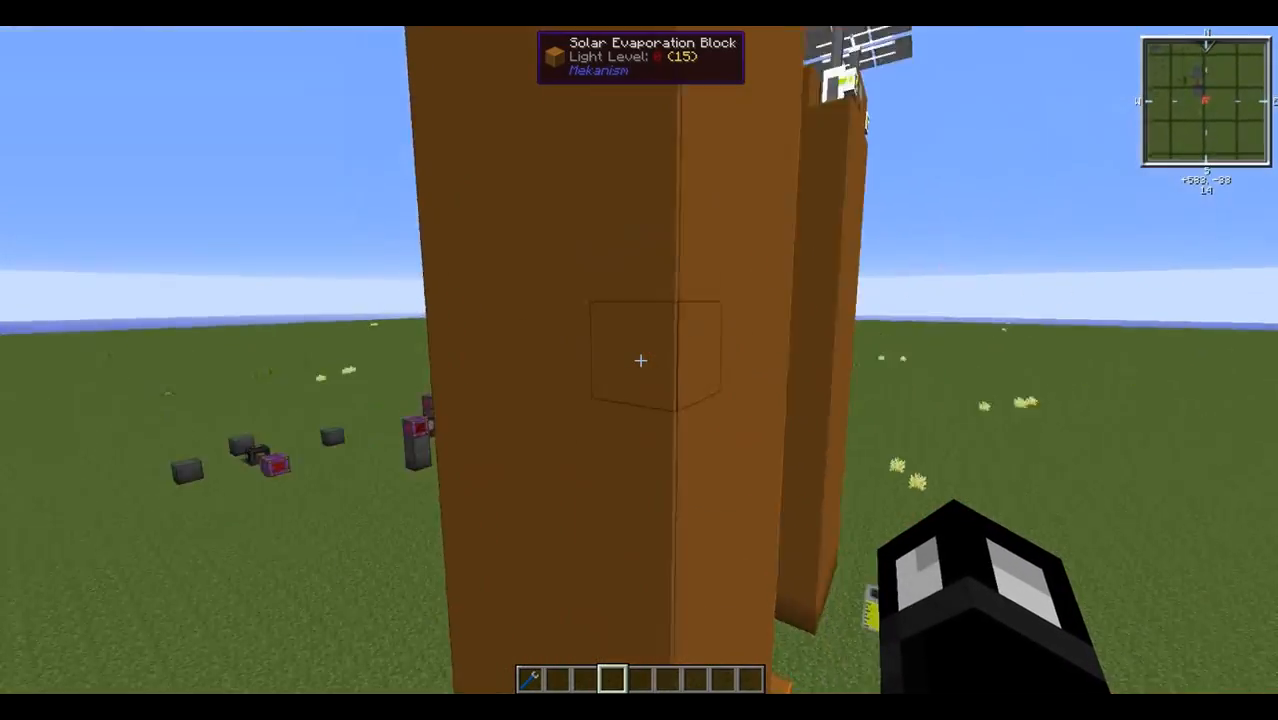
pyautogui.press('space')
pyautogui.press('w')
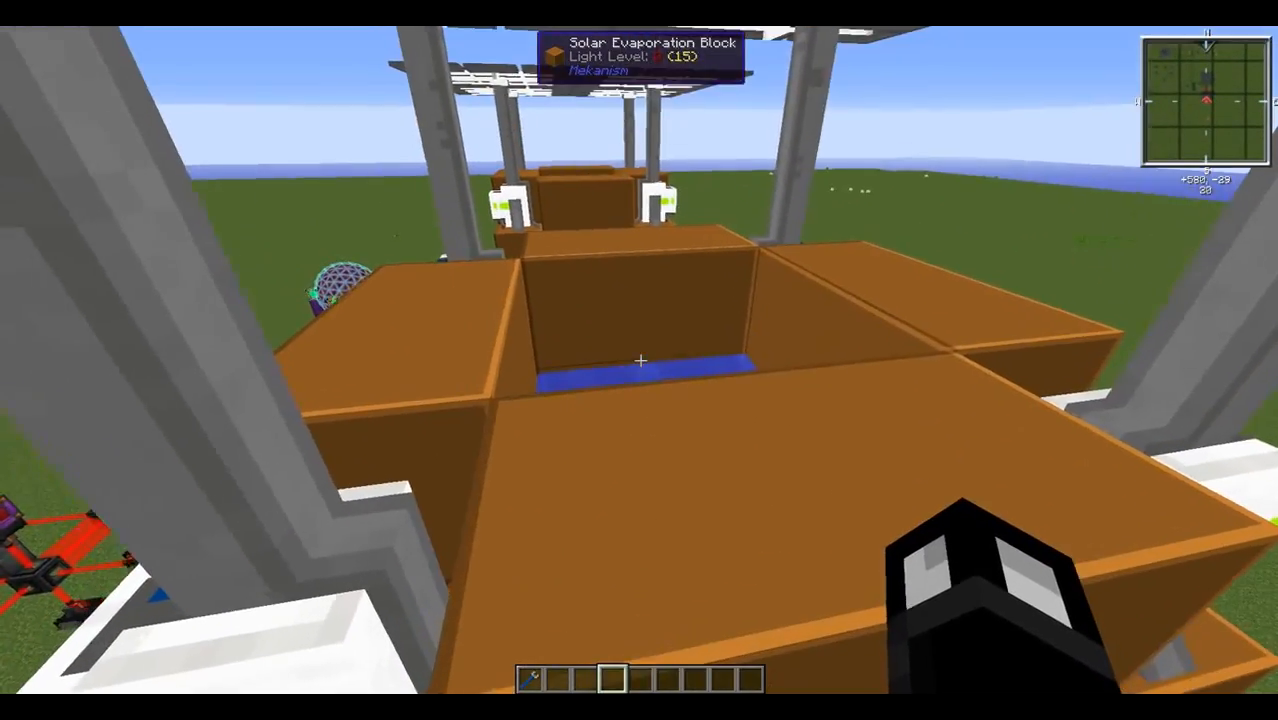
pyautogui.press('s')
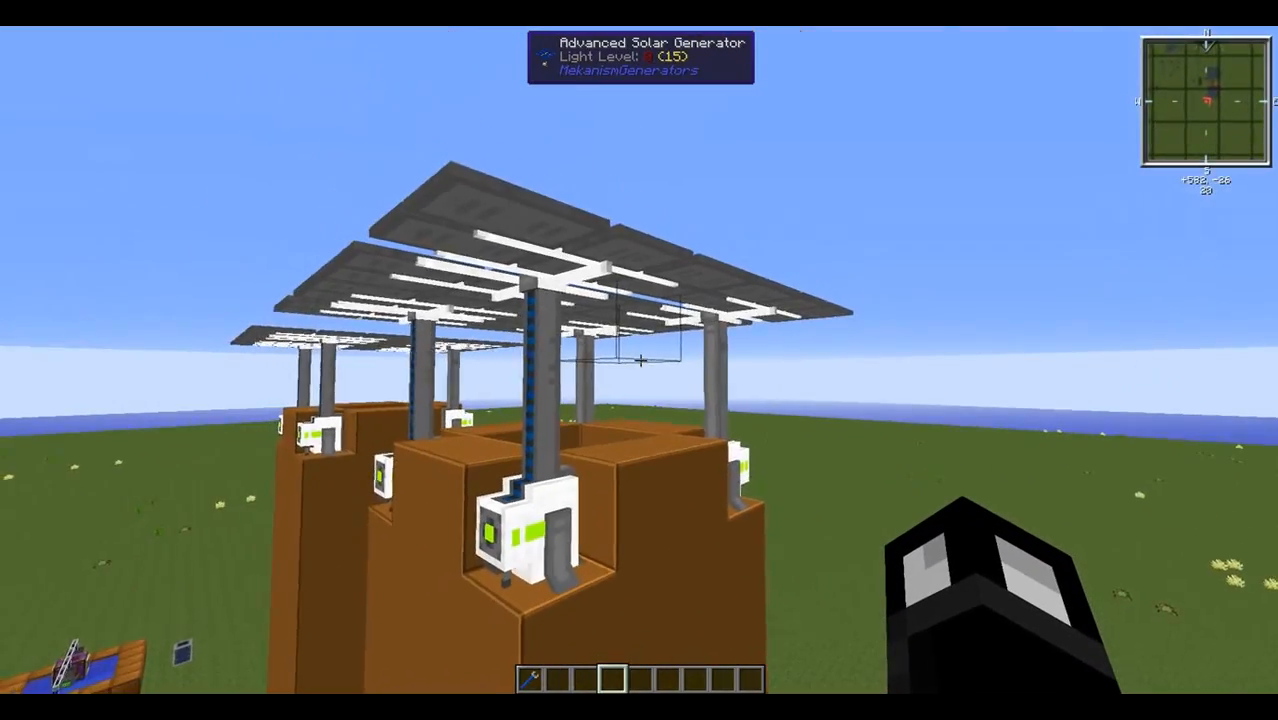
pyautogui.press('w')
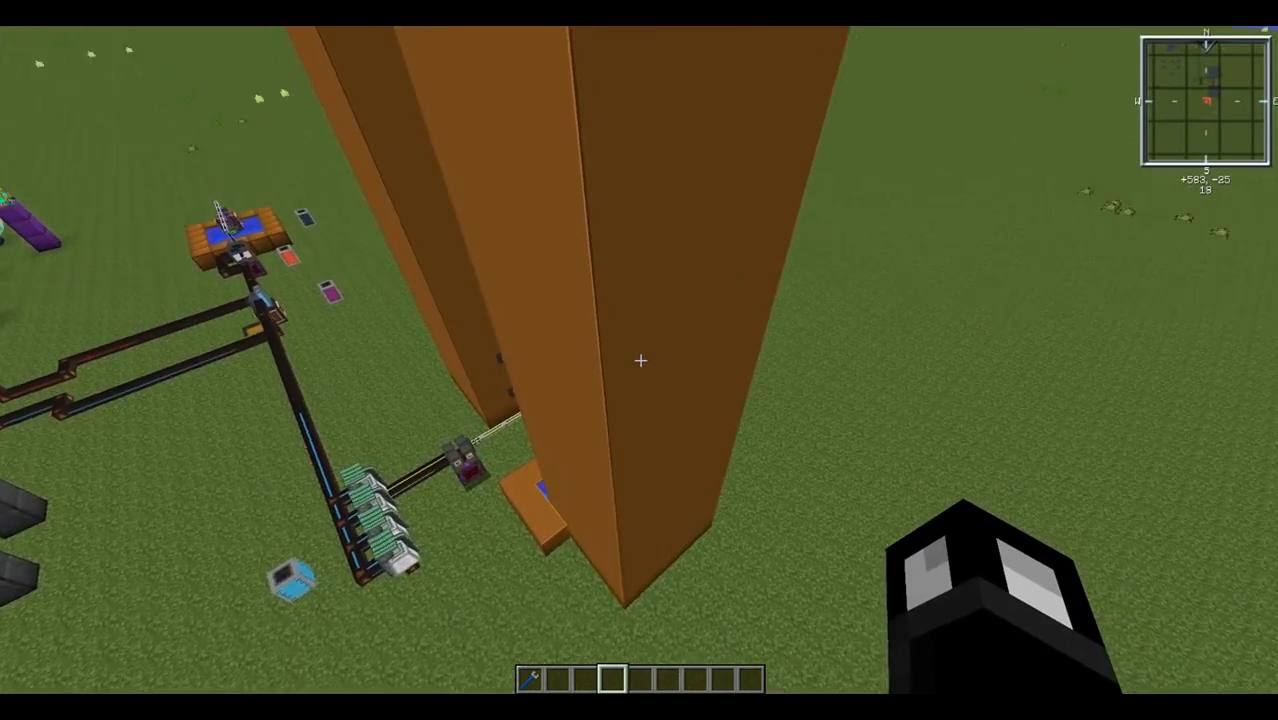
pyautogui.press('shift')
pyautogui.press('w')
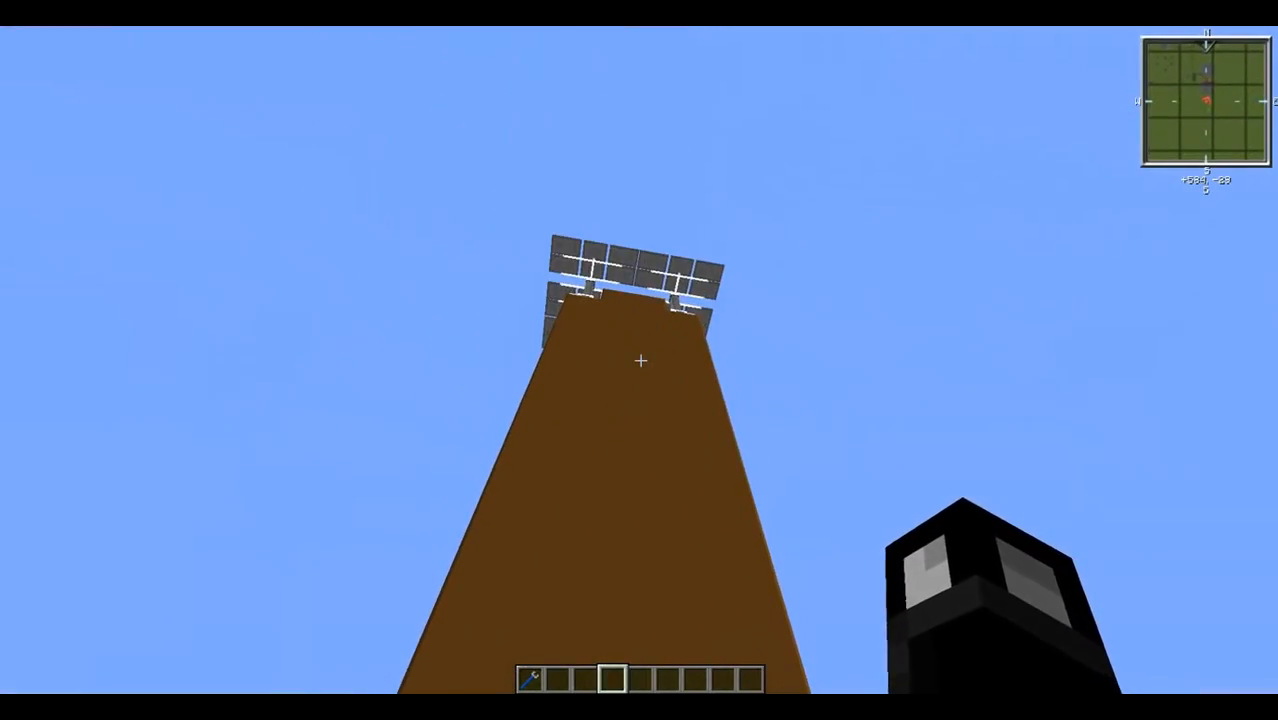
pyautogui.press('w')
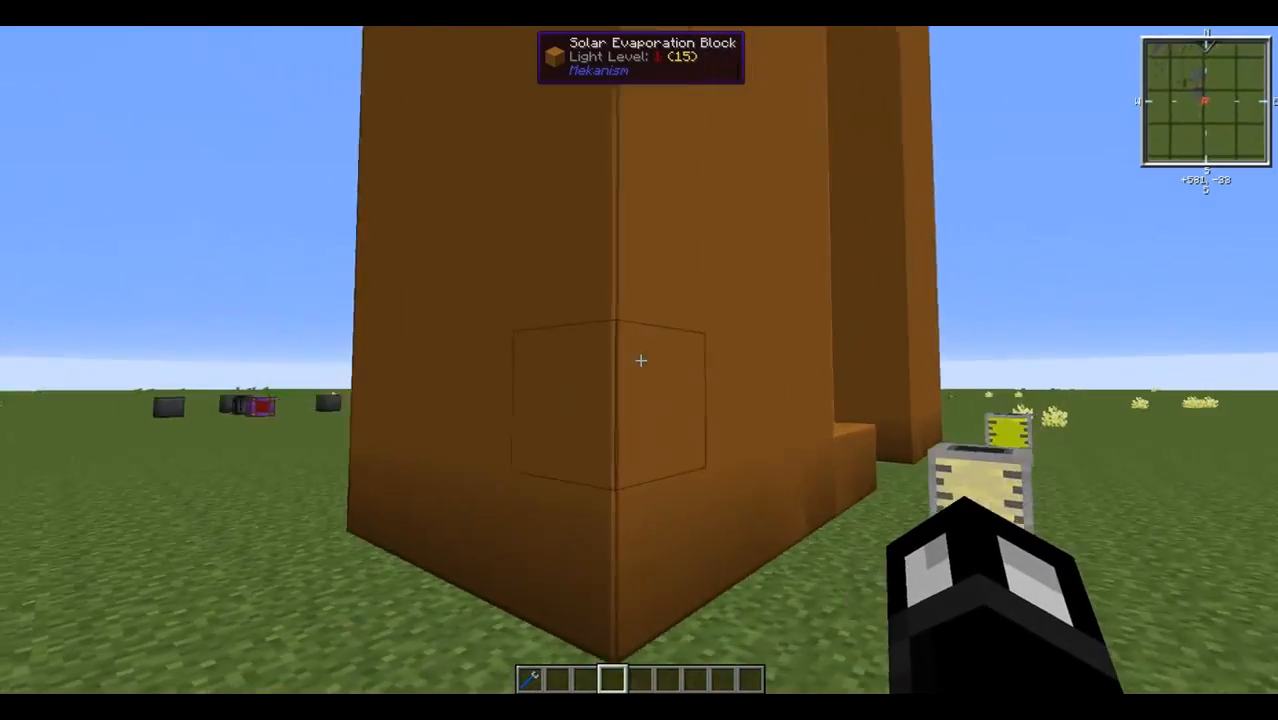
pyautogui.press('shift')
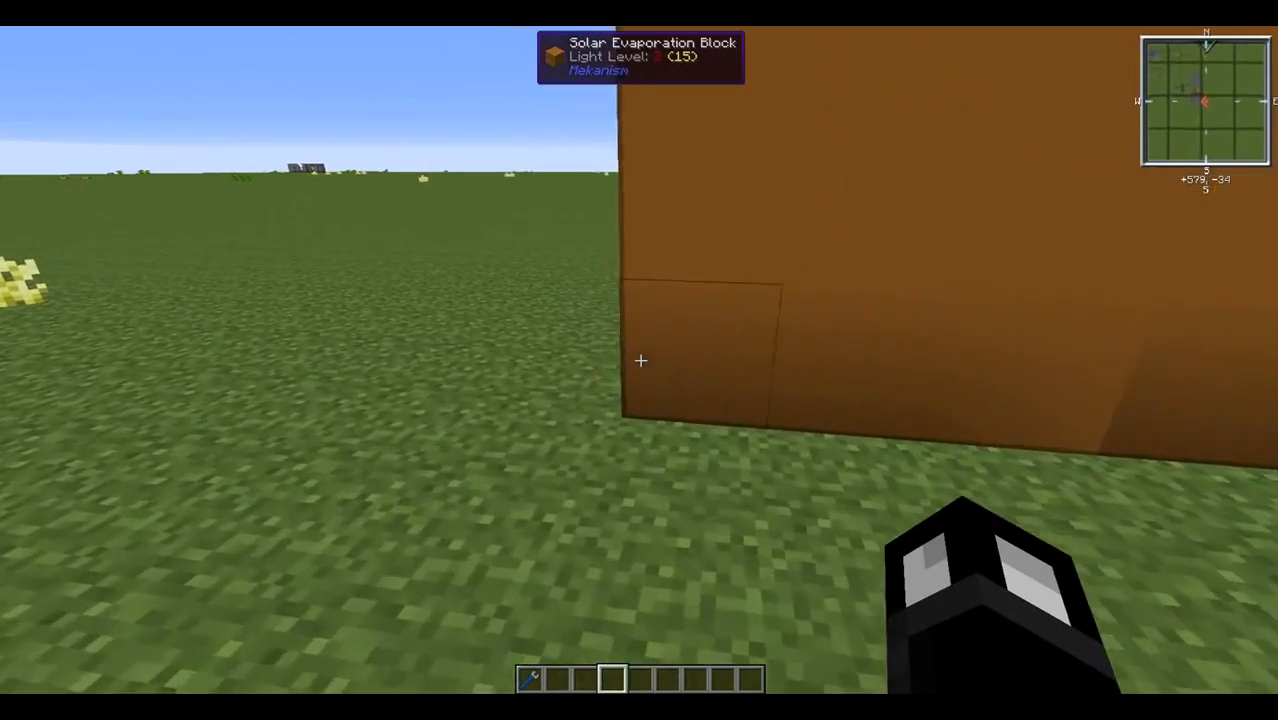
pyautogui.press('w')
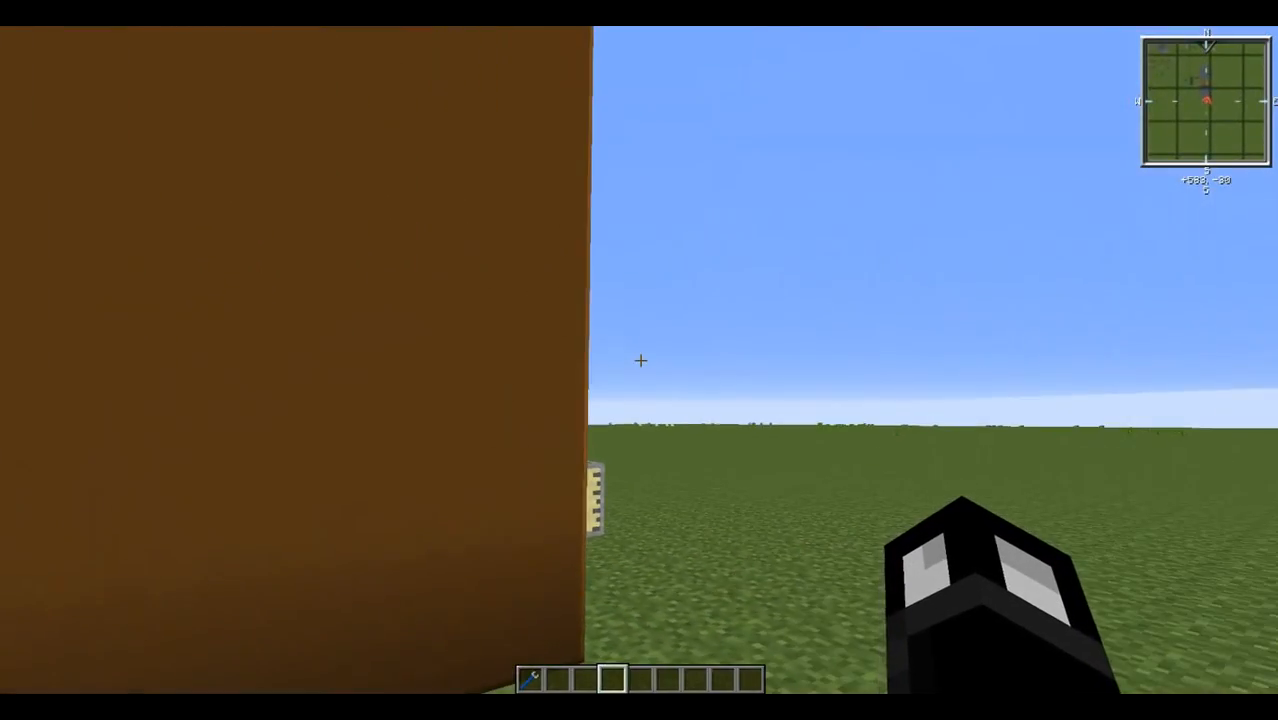
pyautogui.press('a')
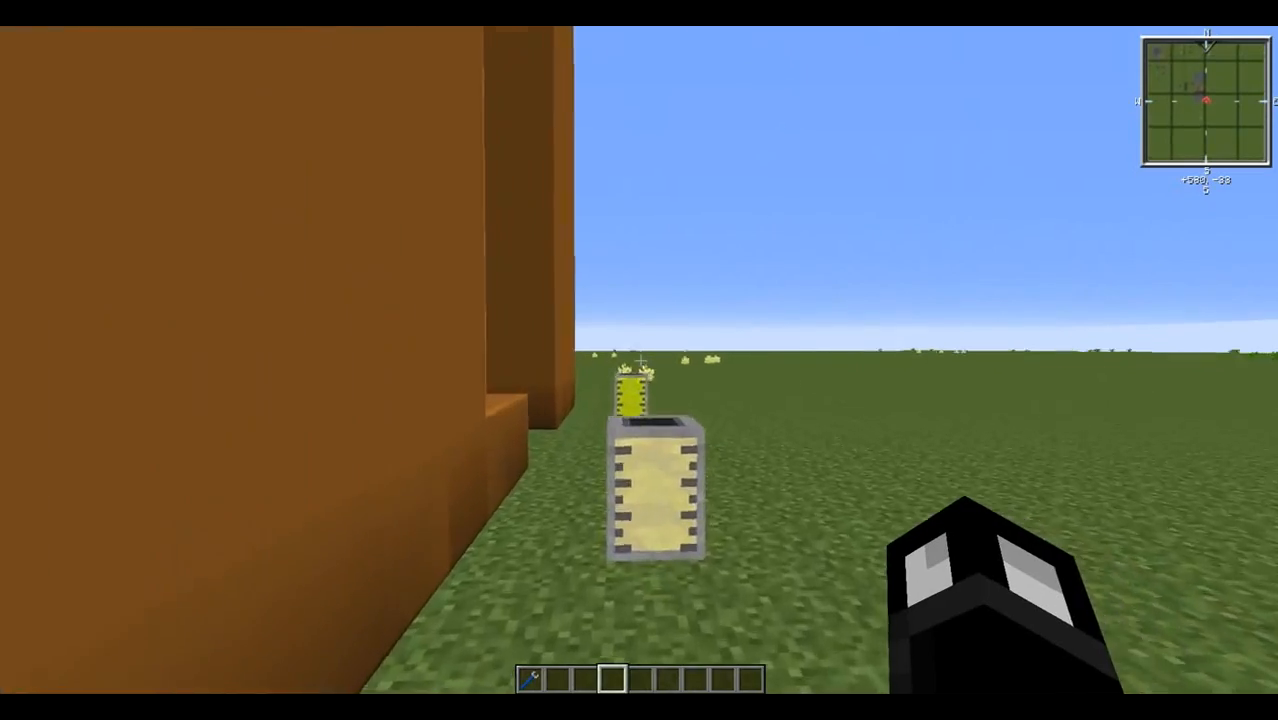
pyautogui.press('w')
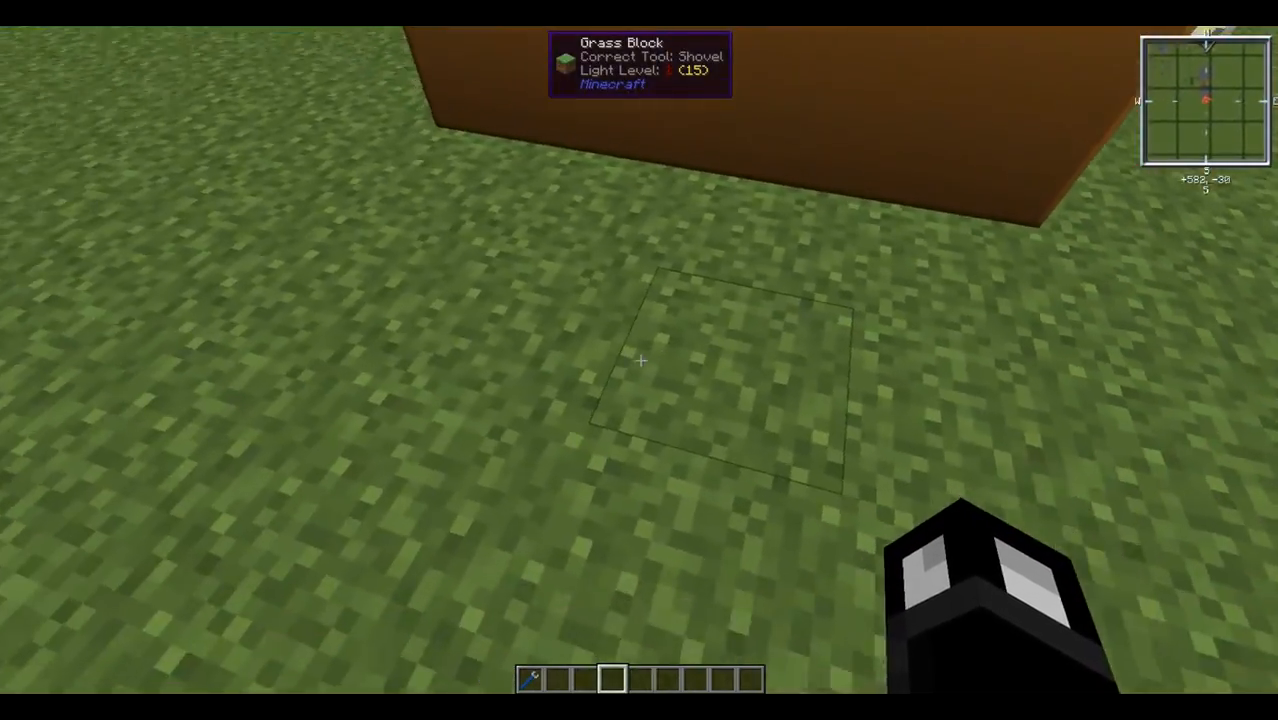
pyautogui.press('w')
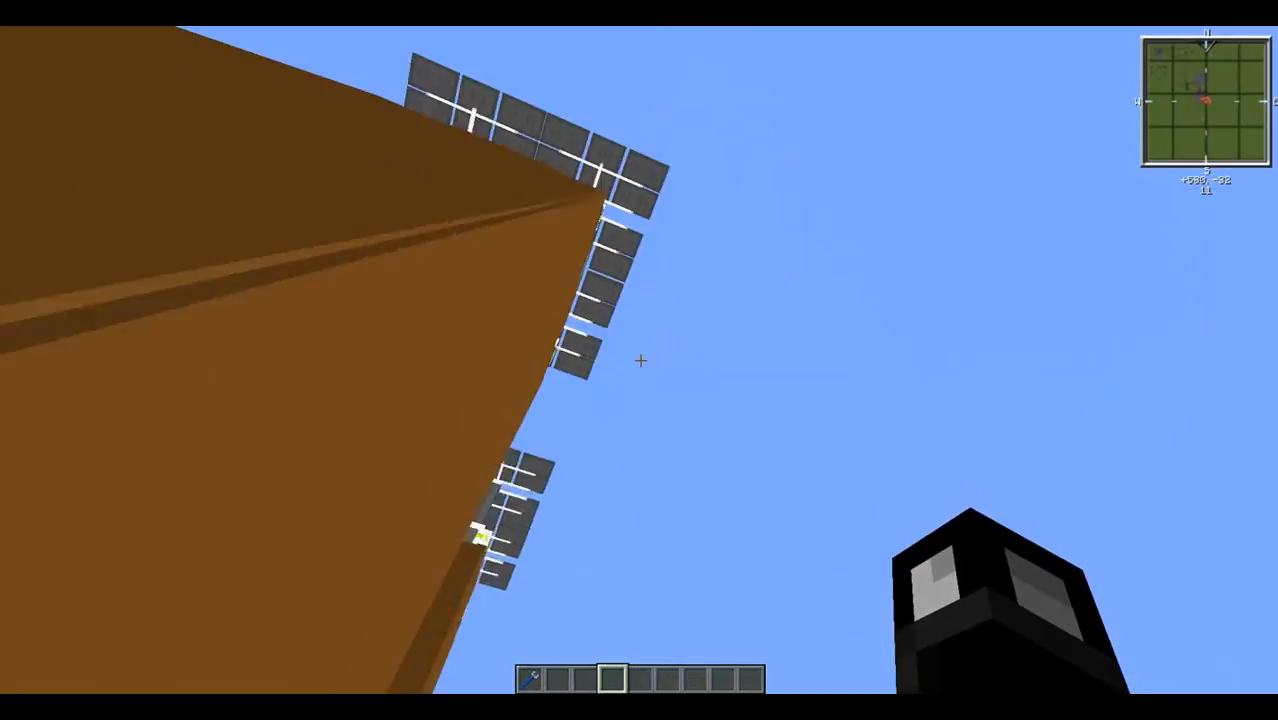
pyautogui.press('w')
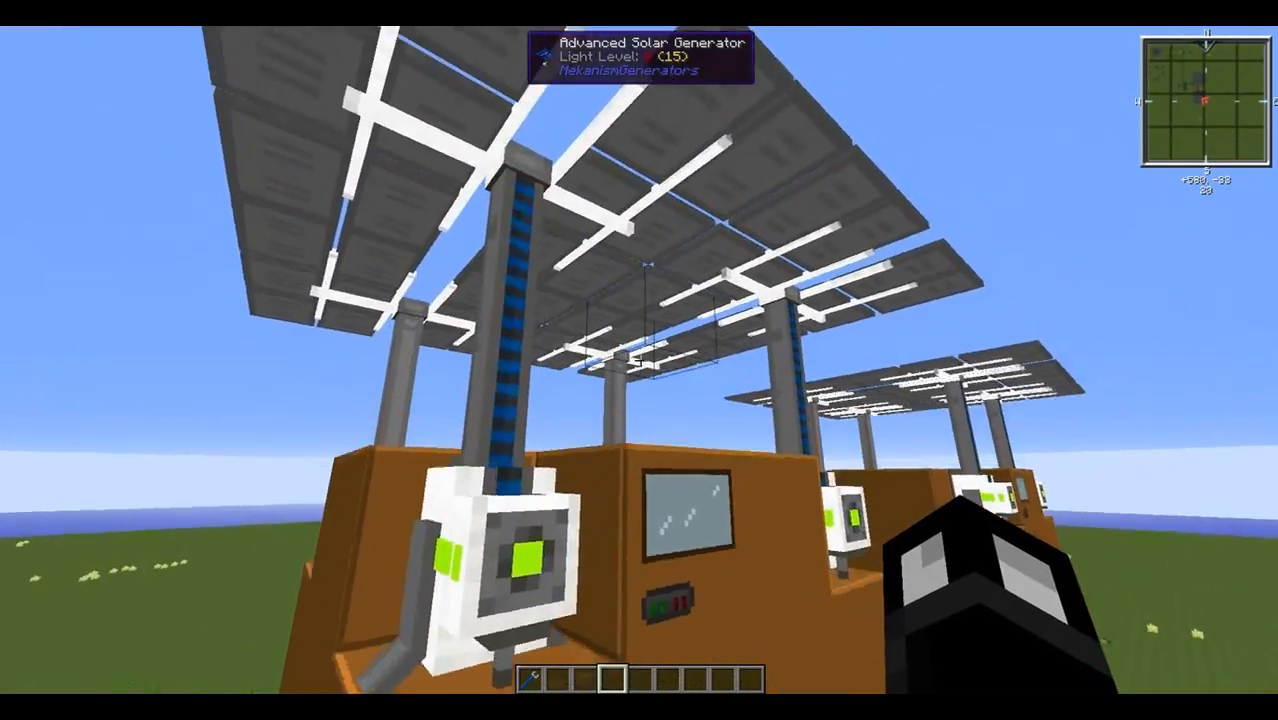
pyautogui.press('space')
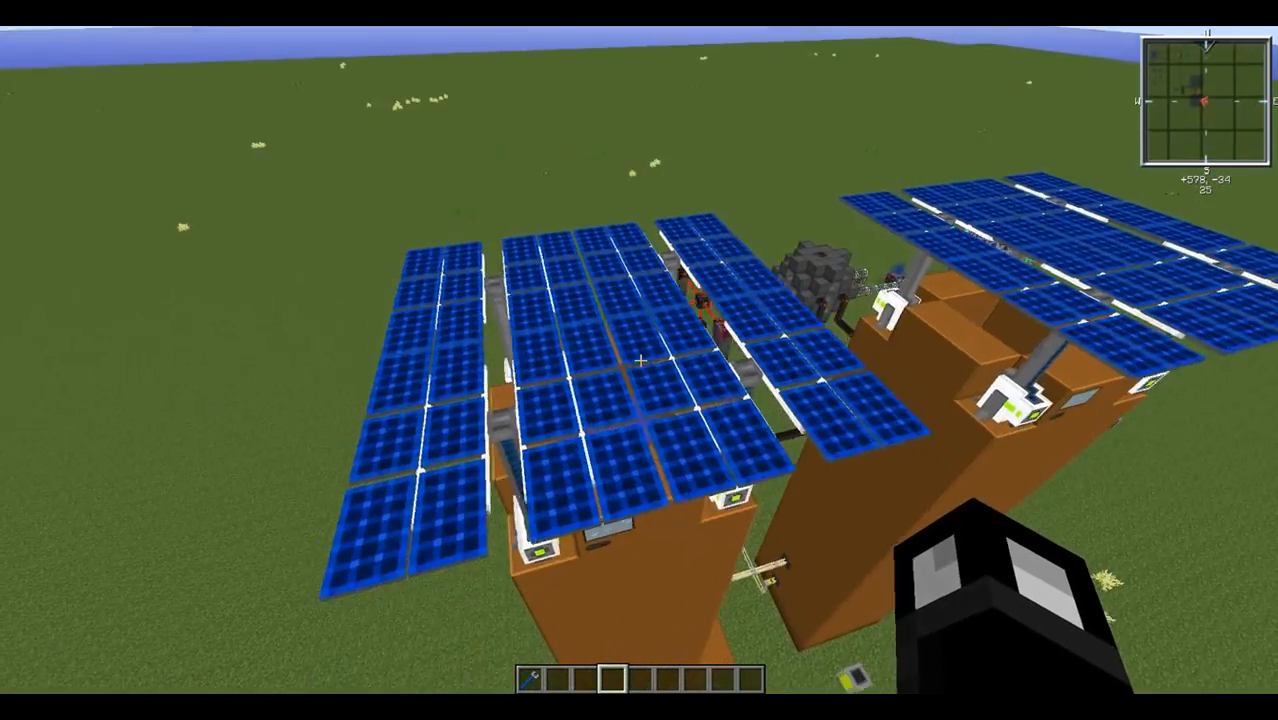
pyautogui.press('w')
pyautogui.press('w')
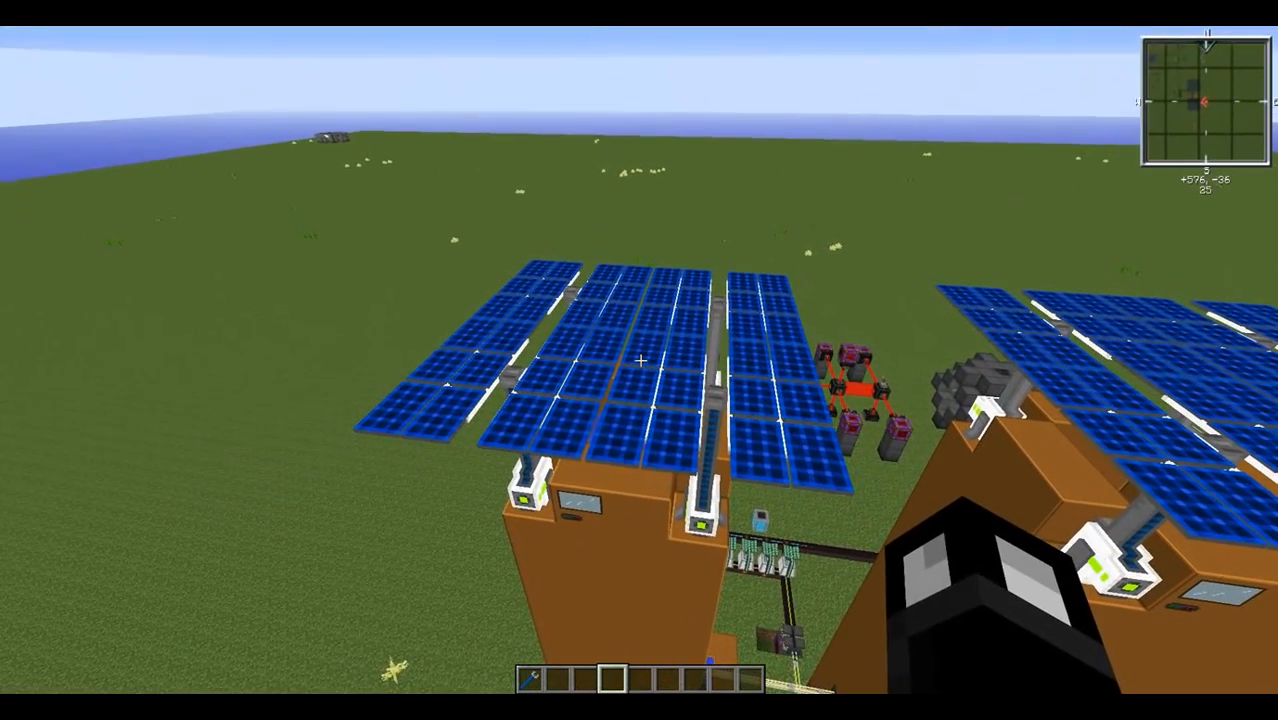
pyautogui.press('w')
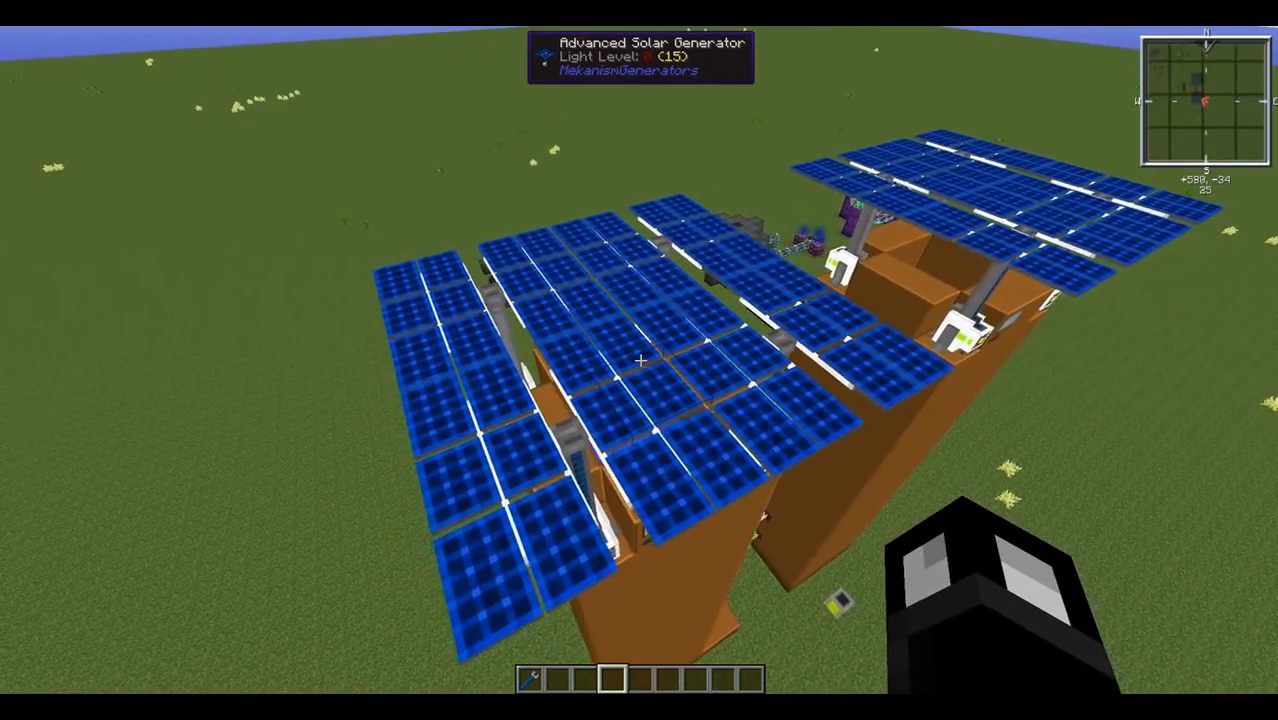
pyautogui.press('space')
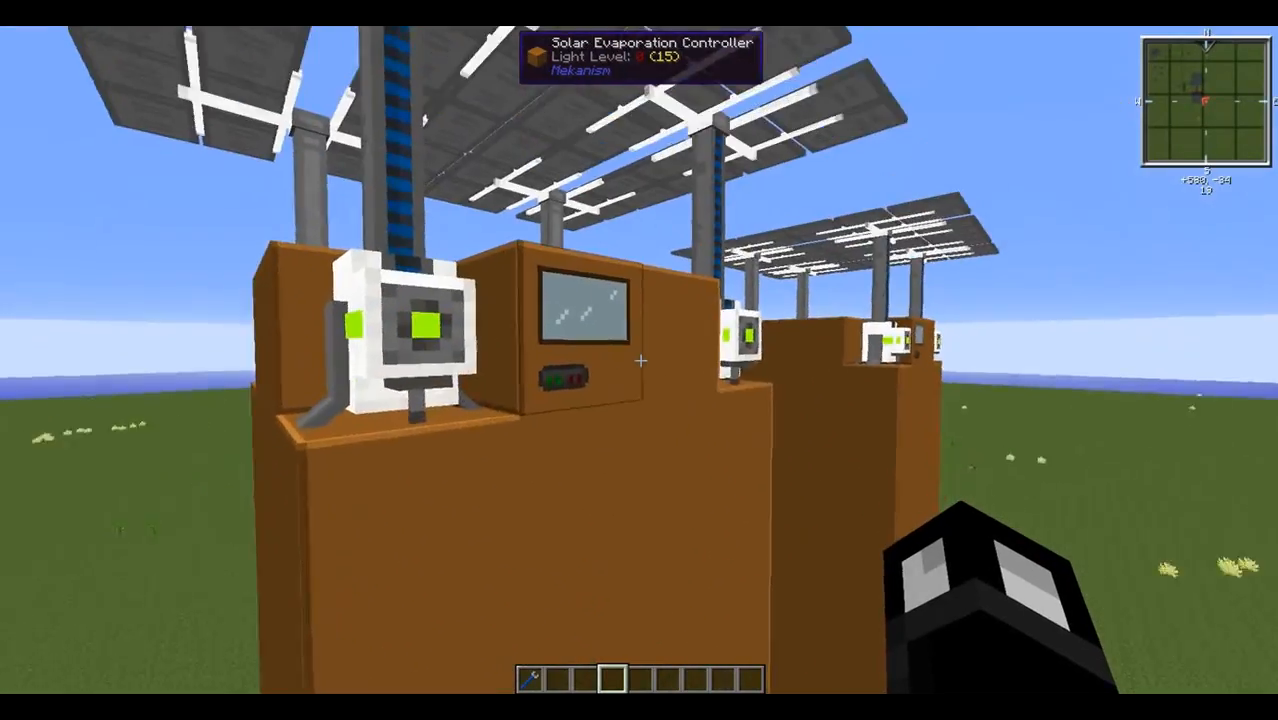
pyautogui.press('w')
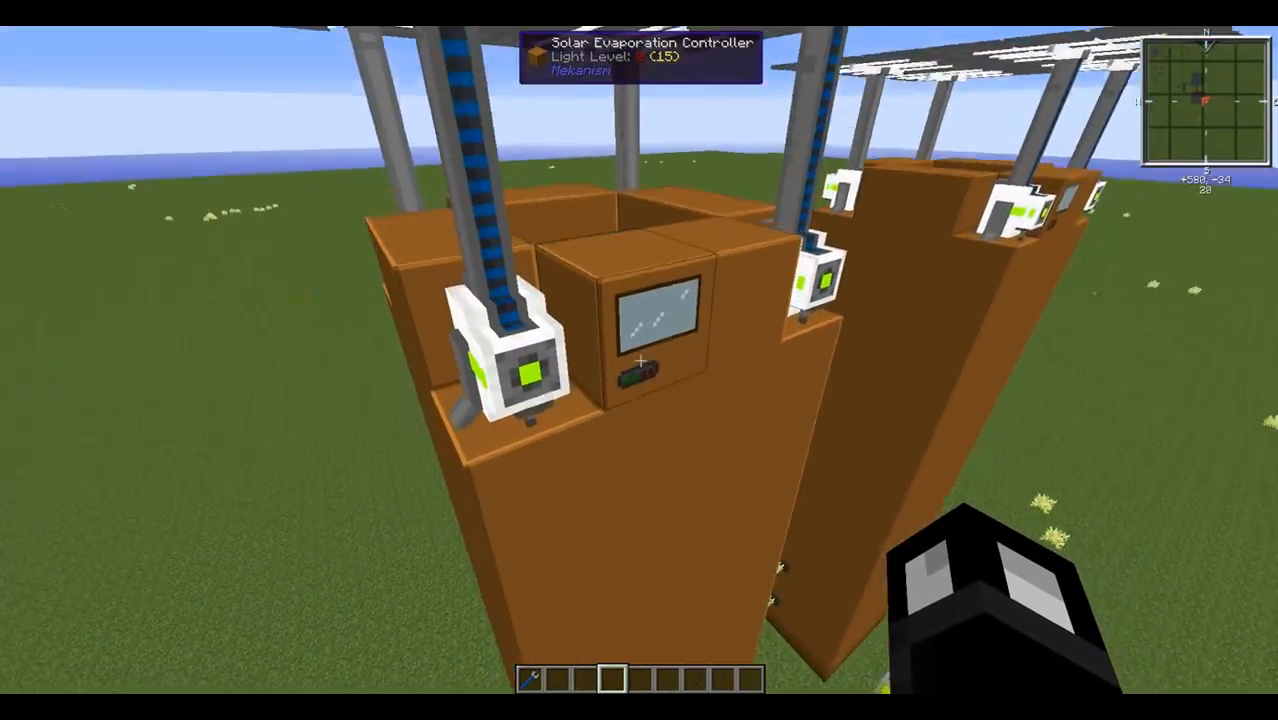
pyautogui.press('s')
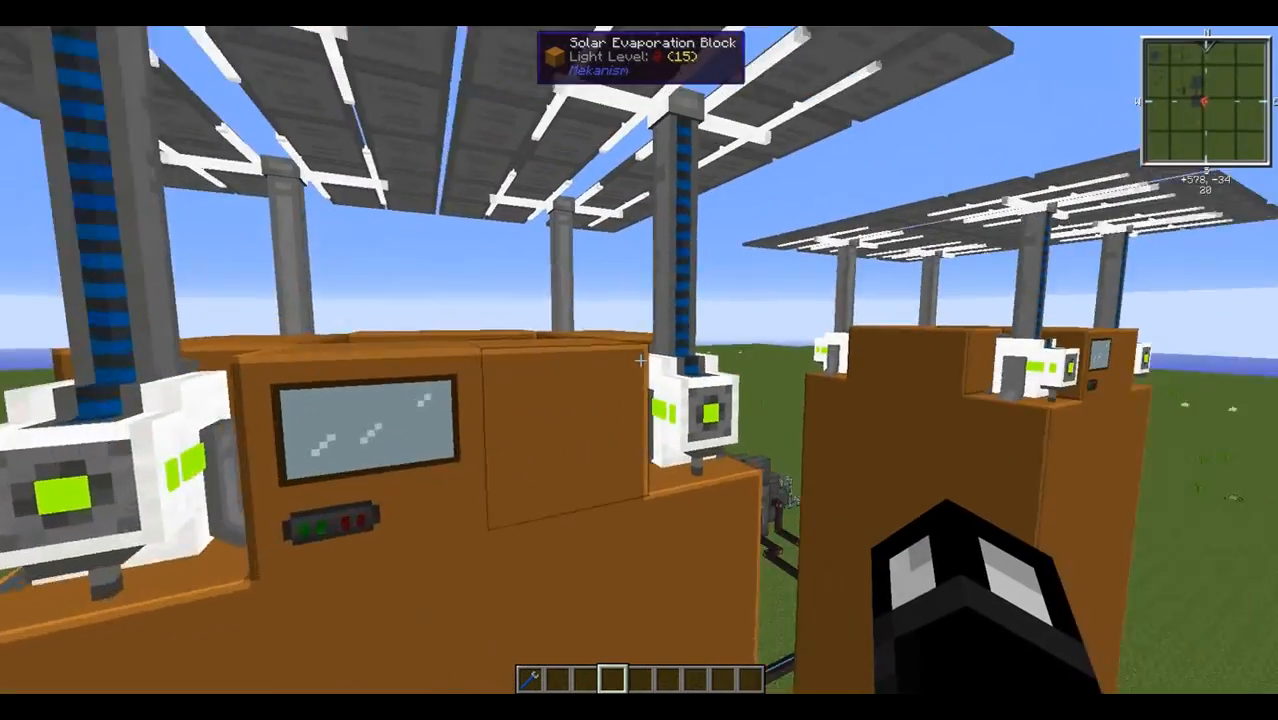
pyautogui.press('w')
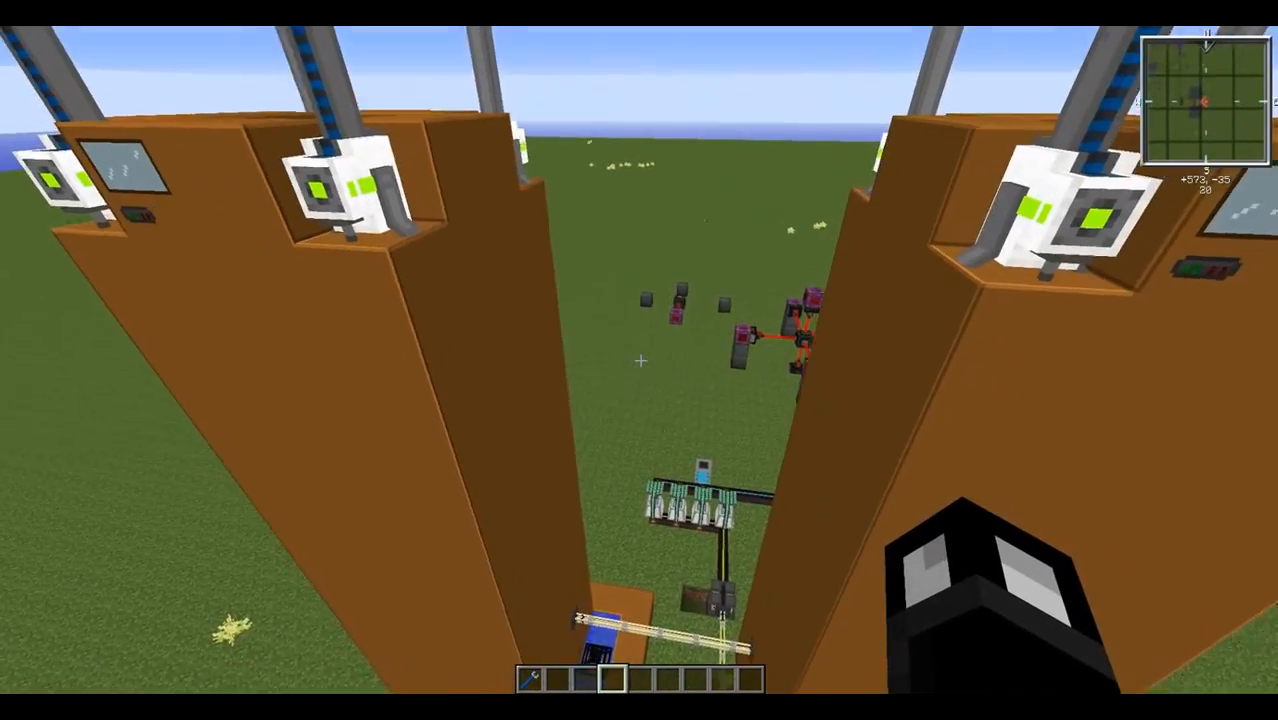
pyautogui.press('w')
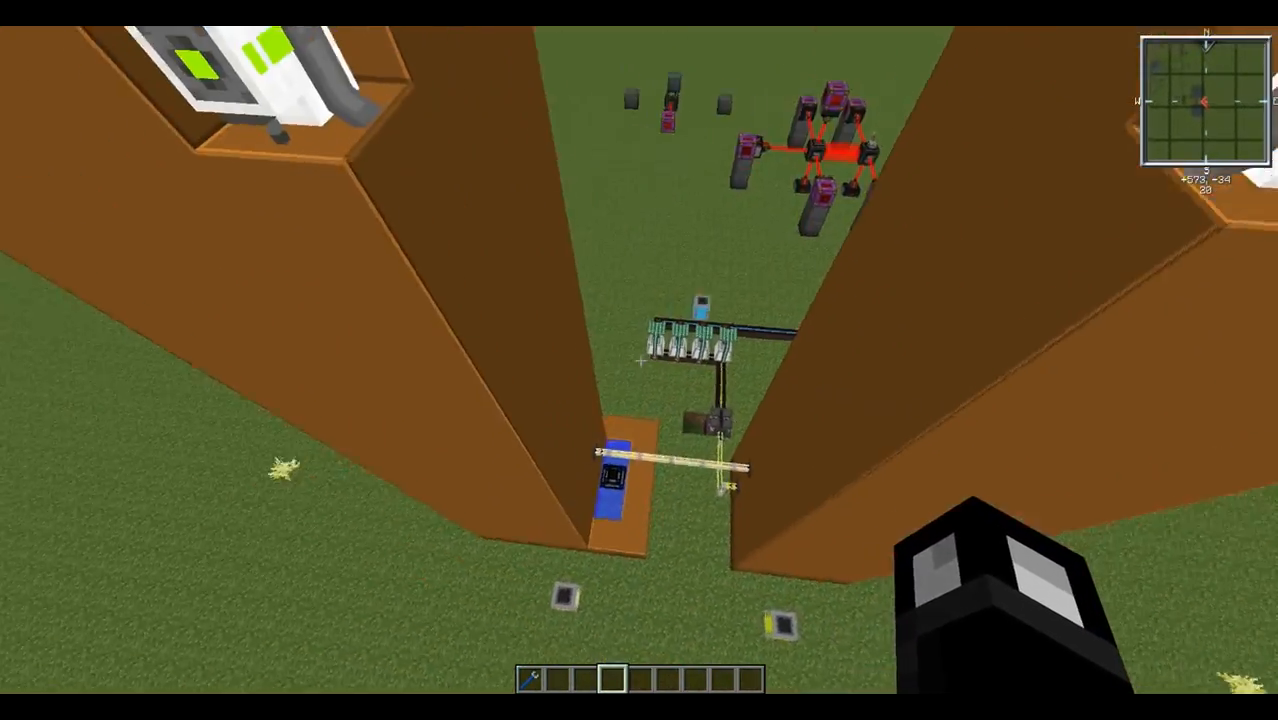
pyautogui.press('w')
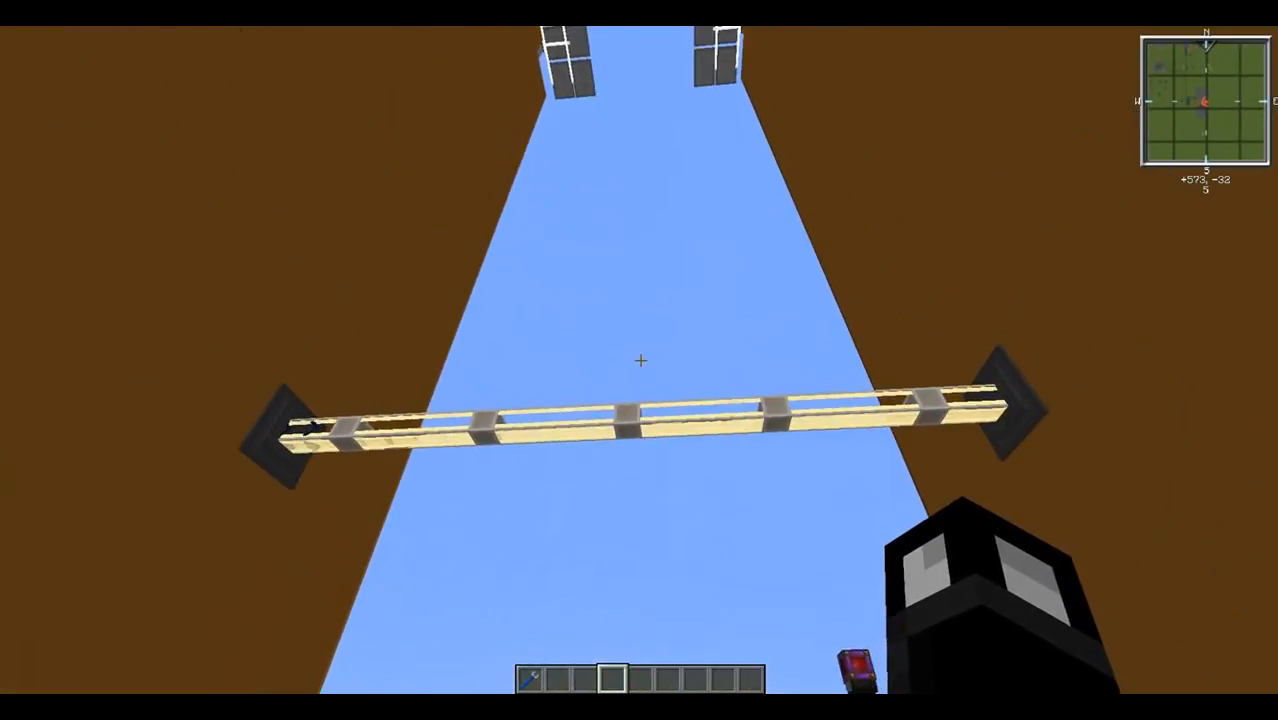
pyautogui.press('w')
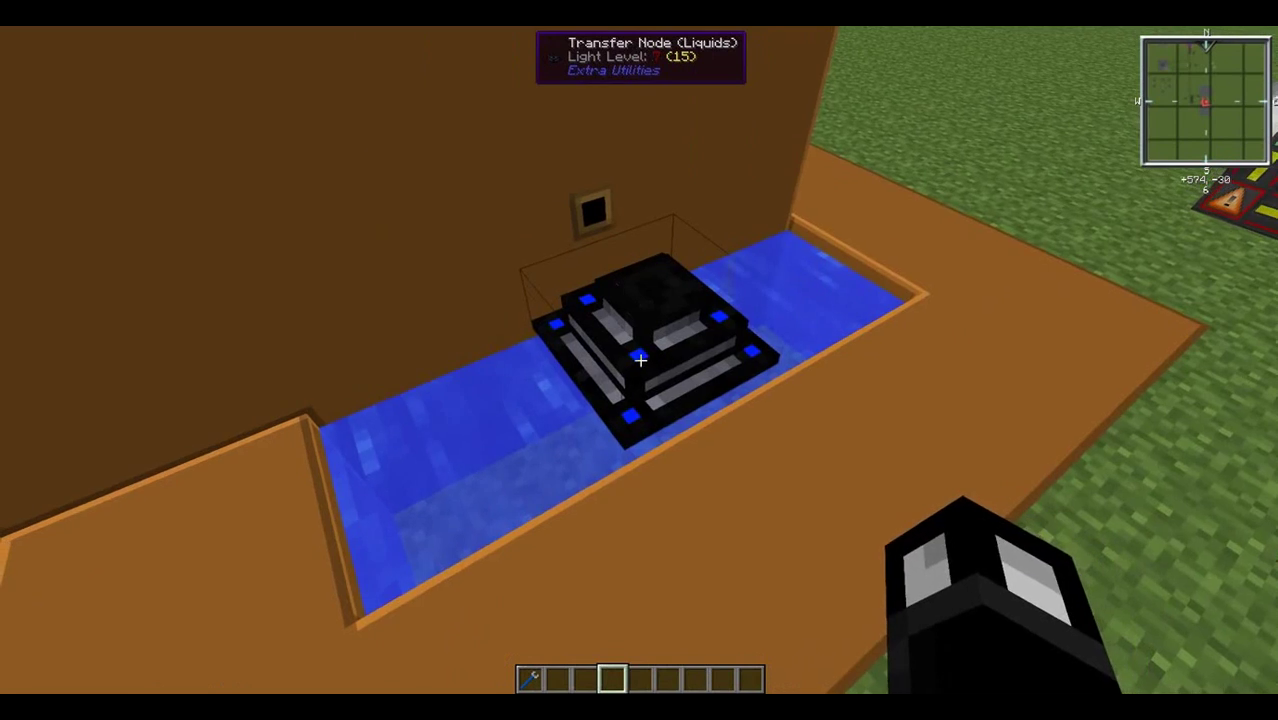
pyautogui.rightClick(640, 360)
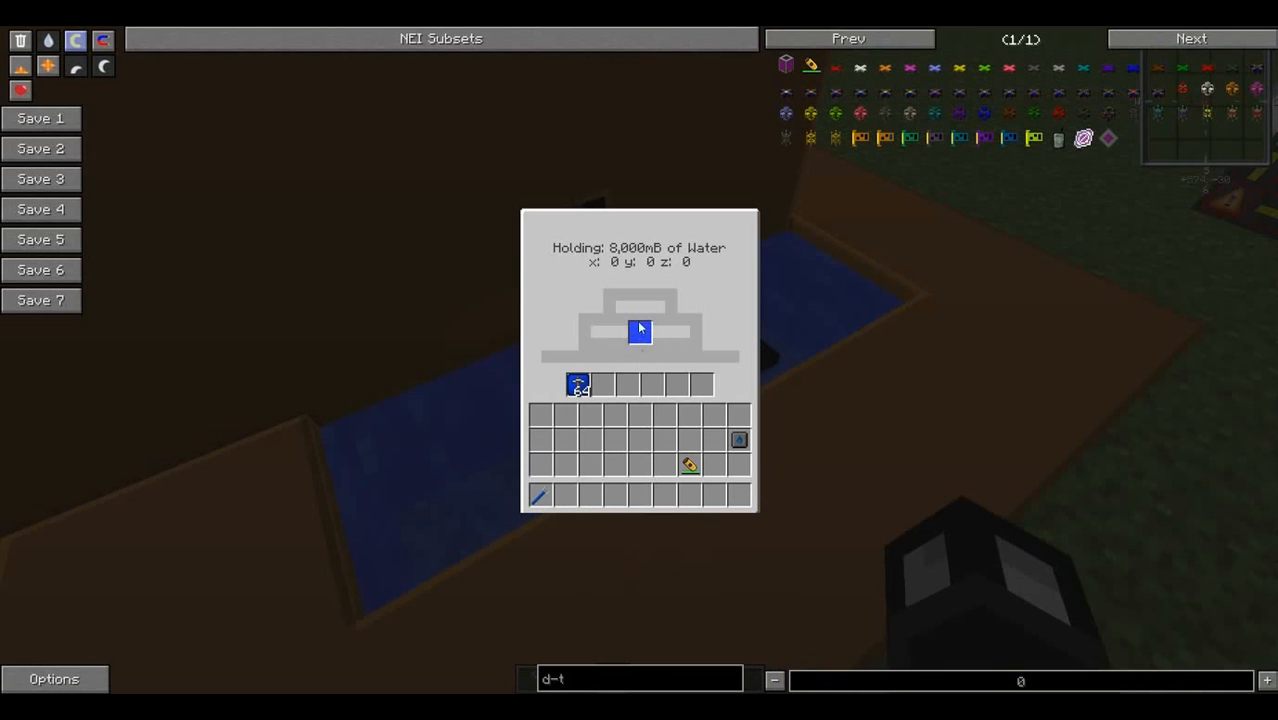
pyautogui.press('Escape')
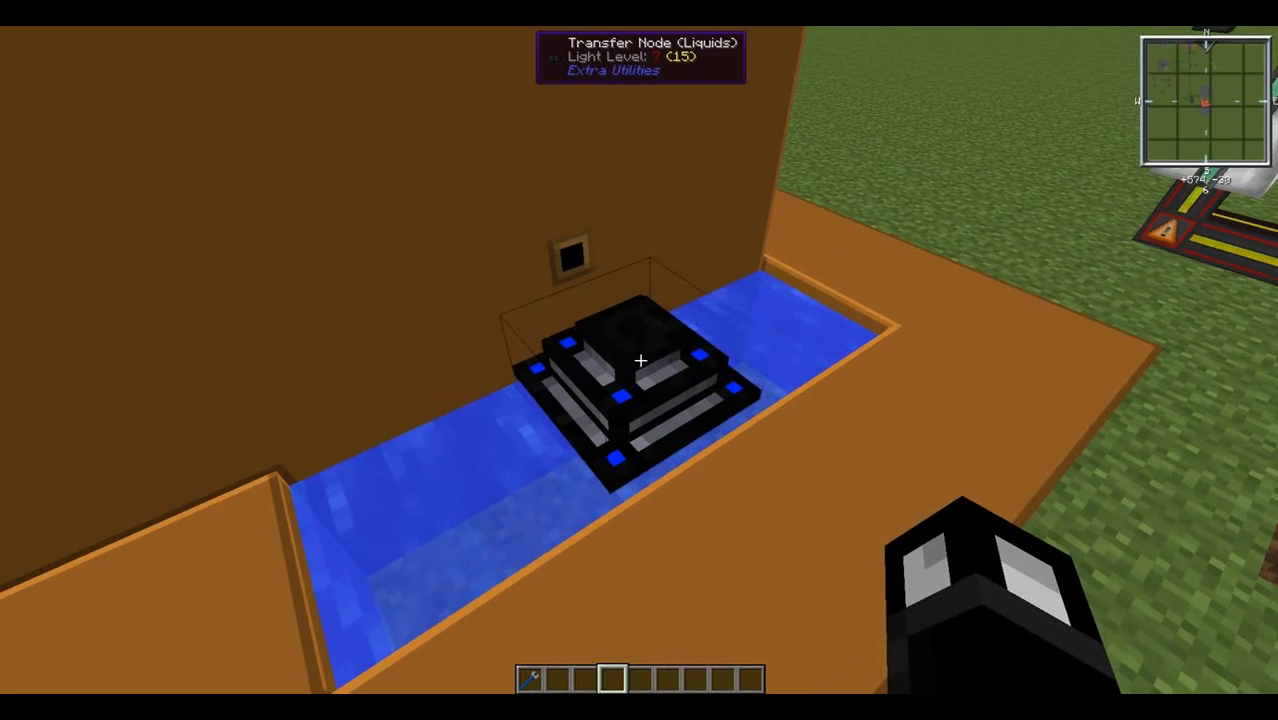
pyautogui.rightClick(640, 360)
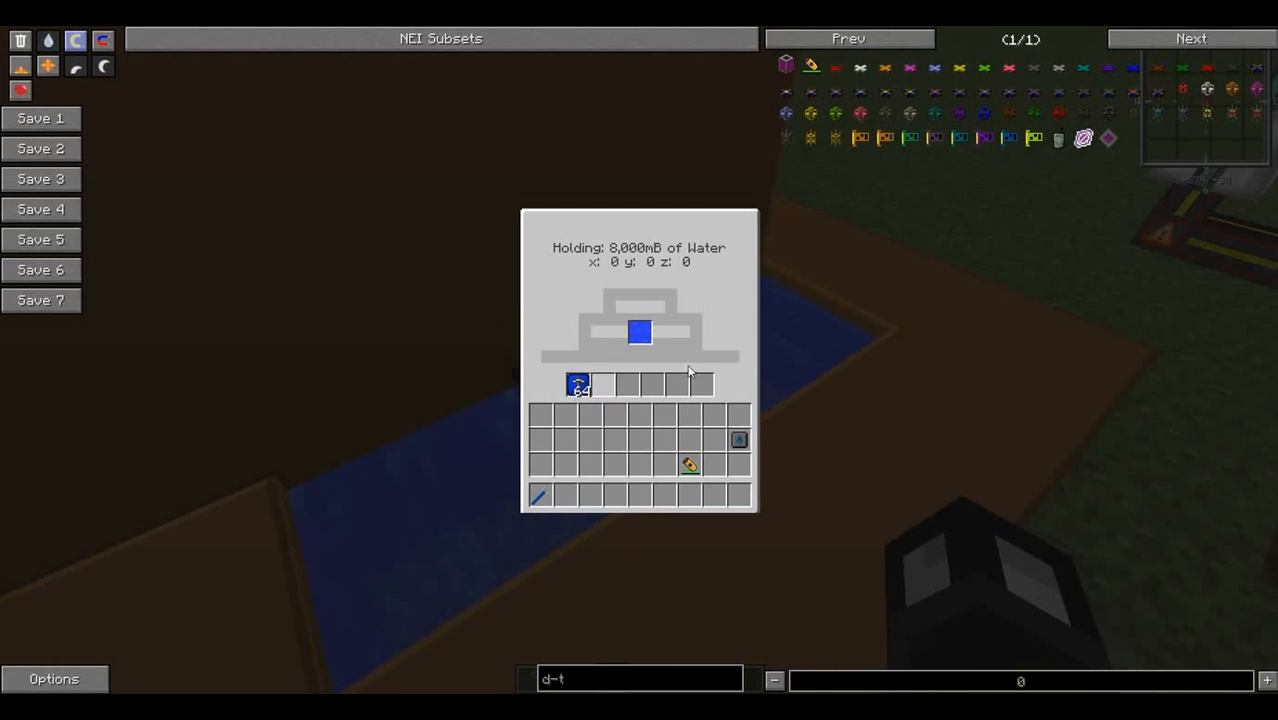
pyautogui.press('Escape')
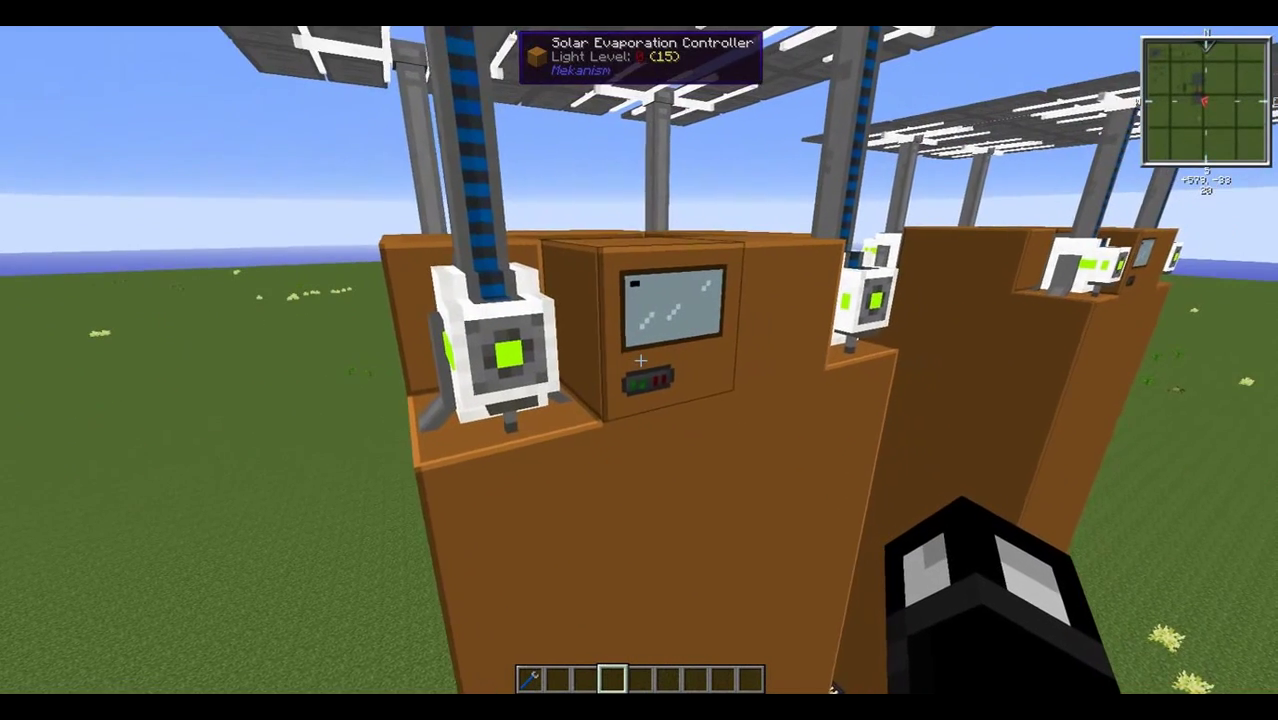
pyautogui.rightClick(640, 360)
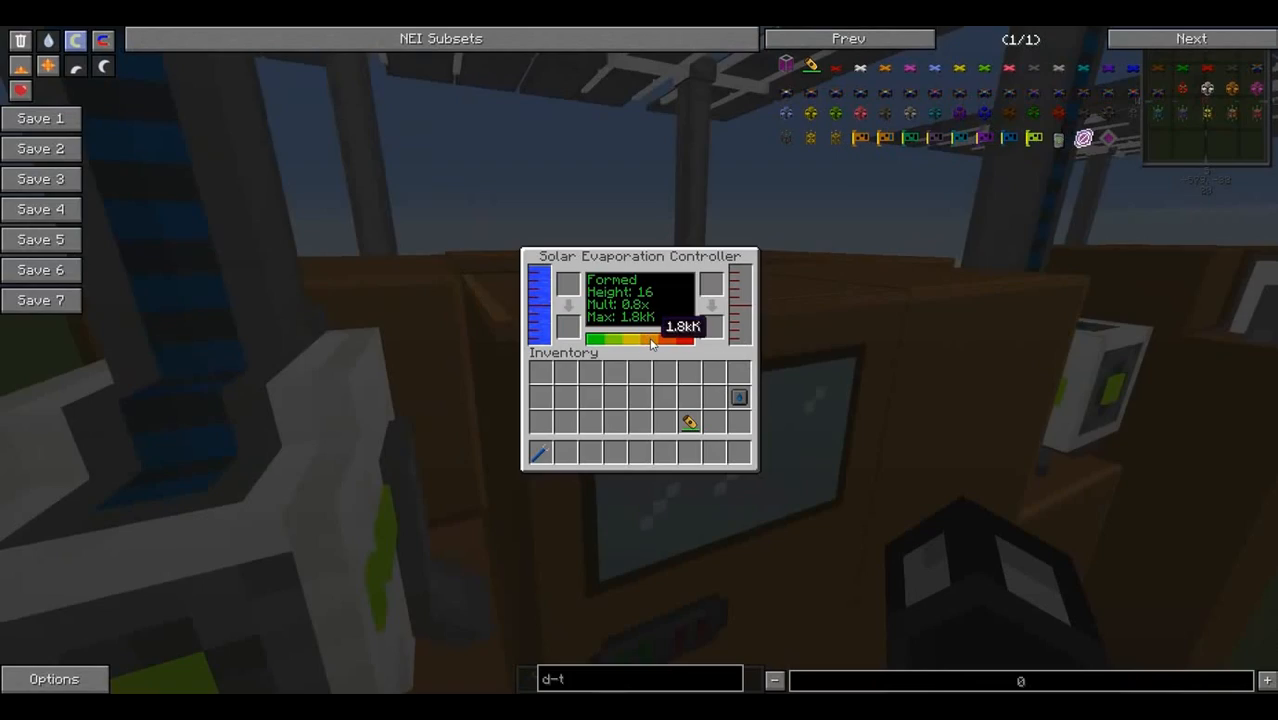
pyautogui.press('Escape')
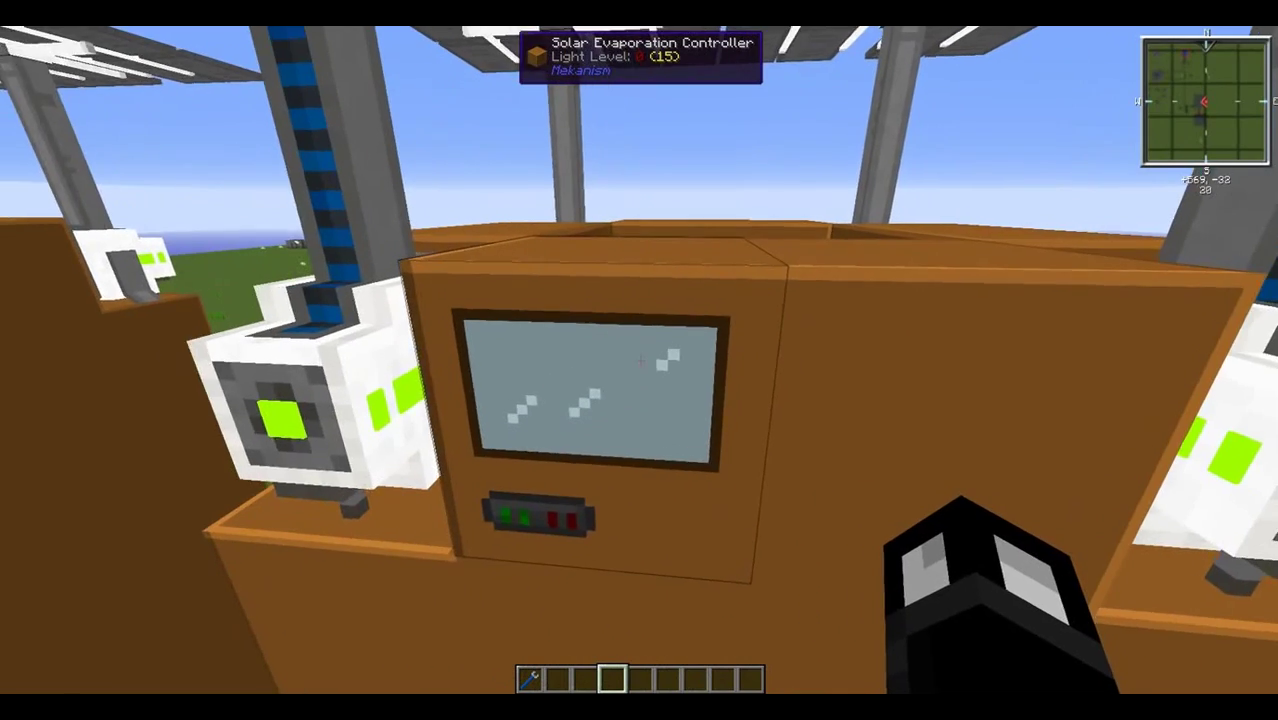
pyautogui.rightClick(640, 360)
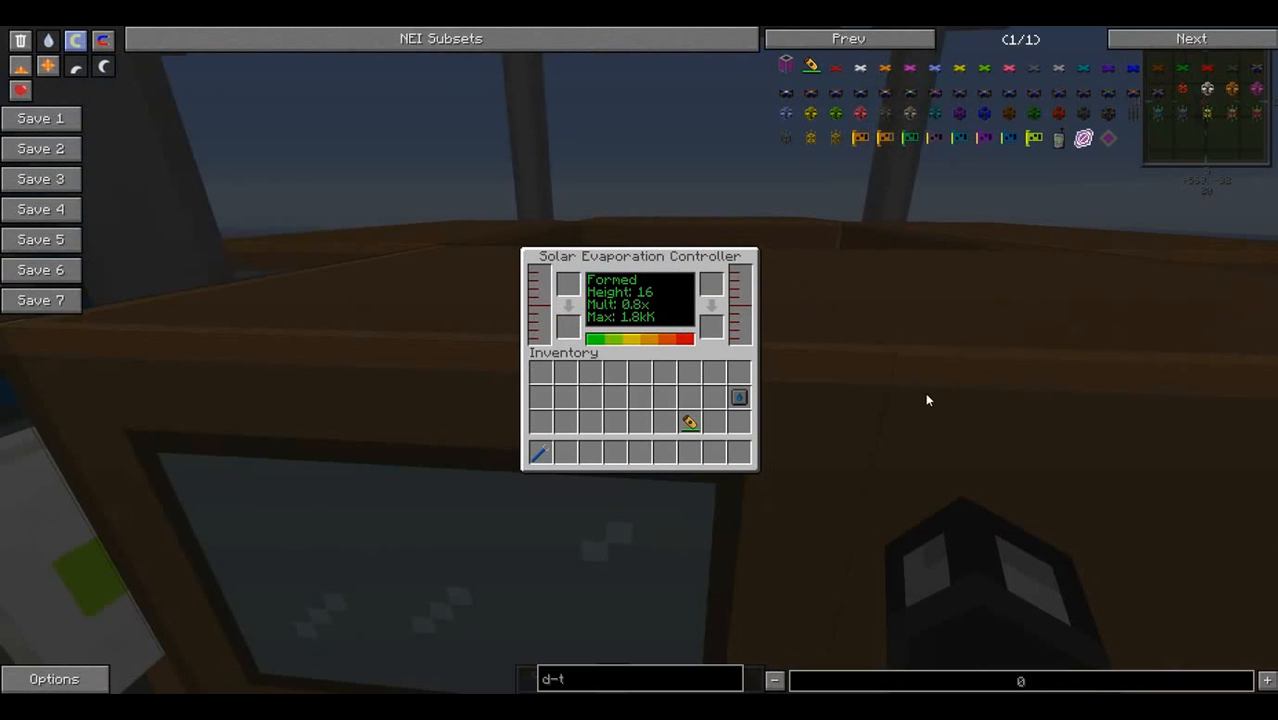
pyautogui.press('Escape')
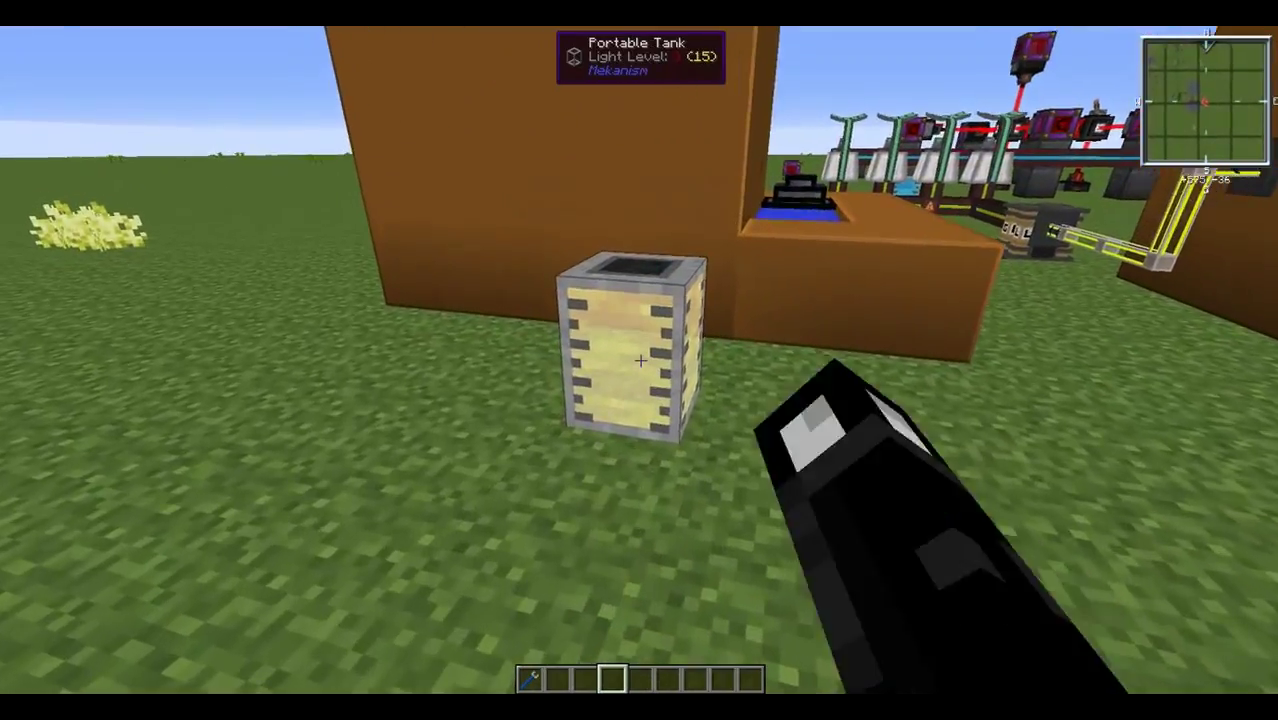
pyautogui.rightClick(640, 360)
pyautogui.press('Escape')
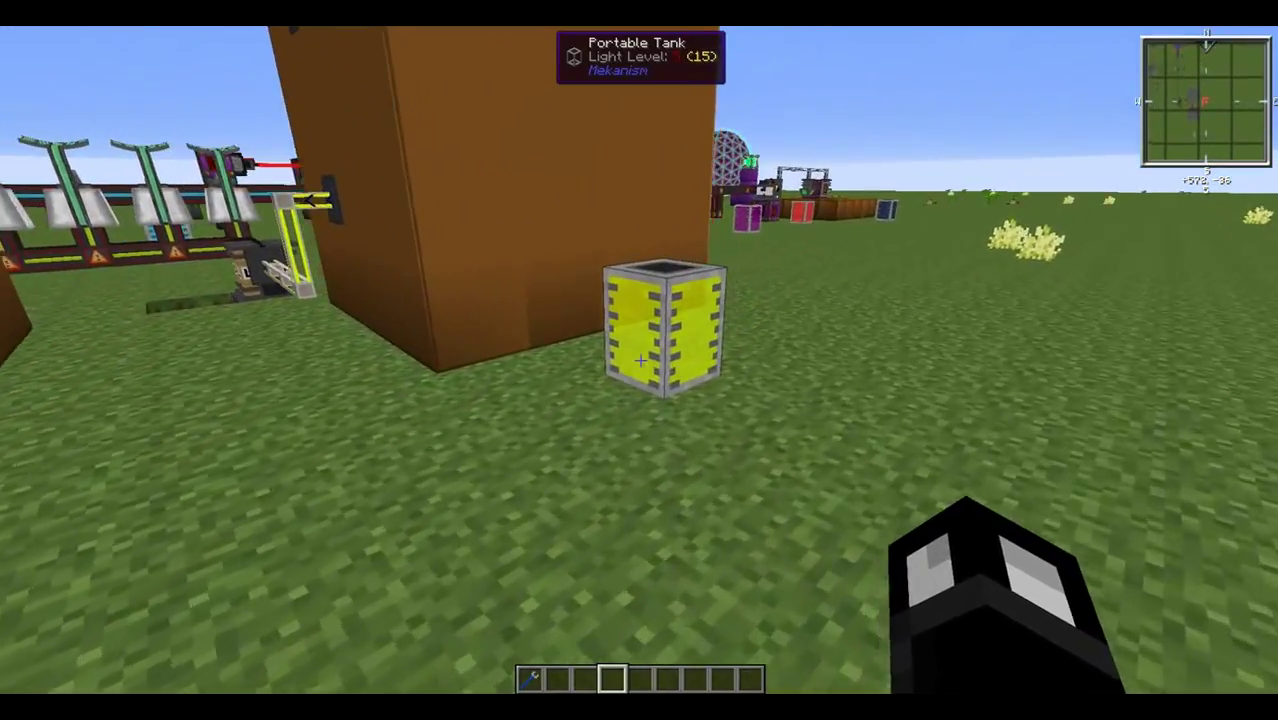
pyautogui.rightClick(639, 359)
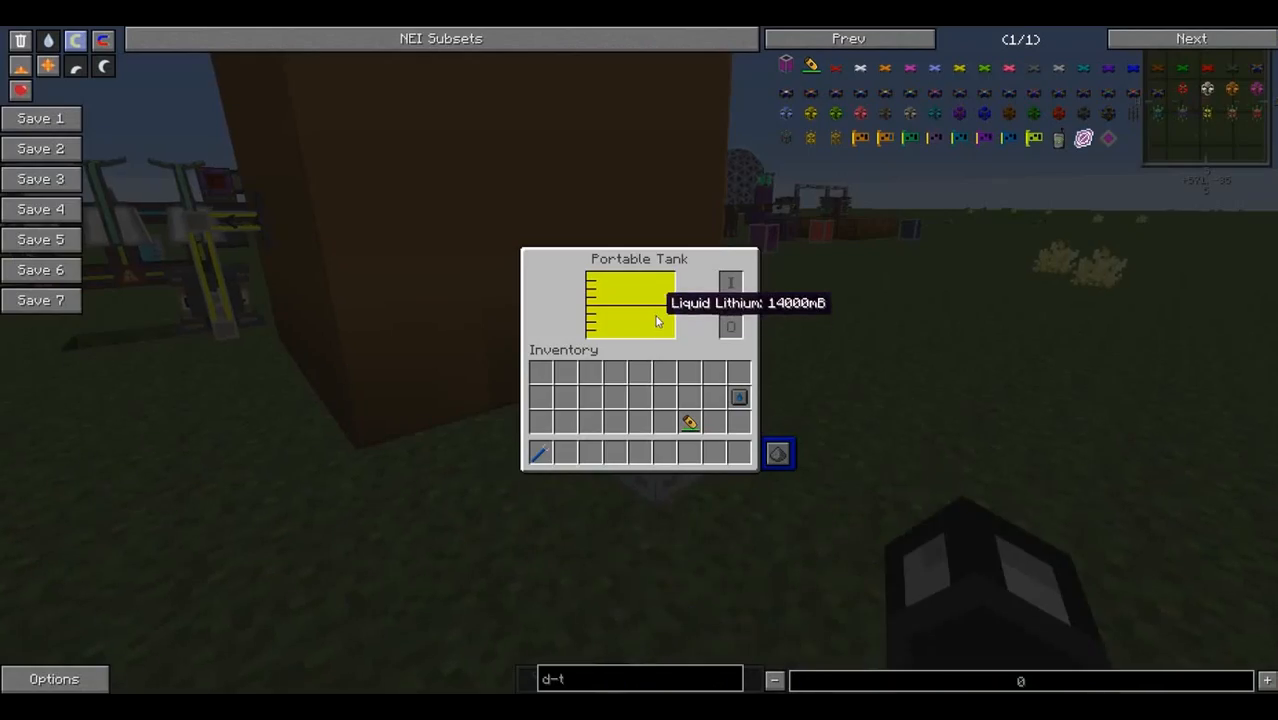
pyautogui.press('Escape')
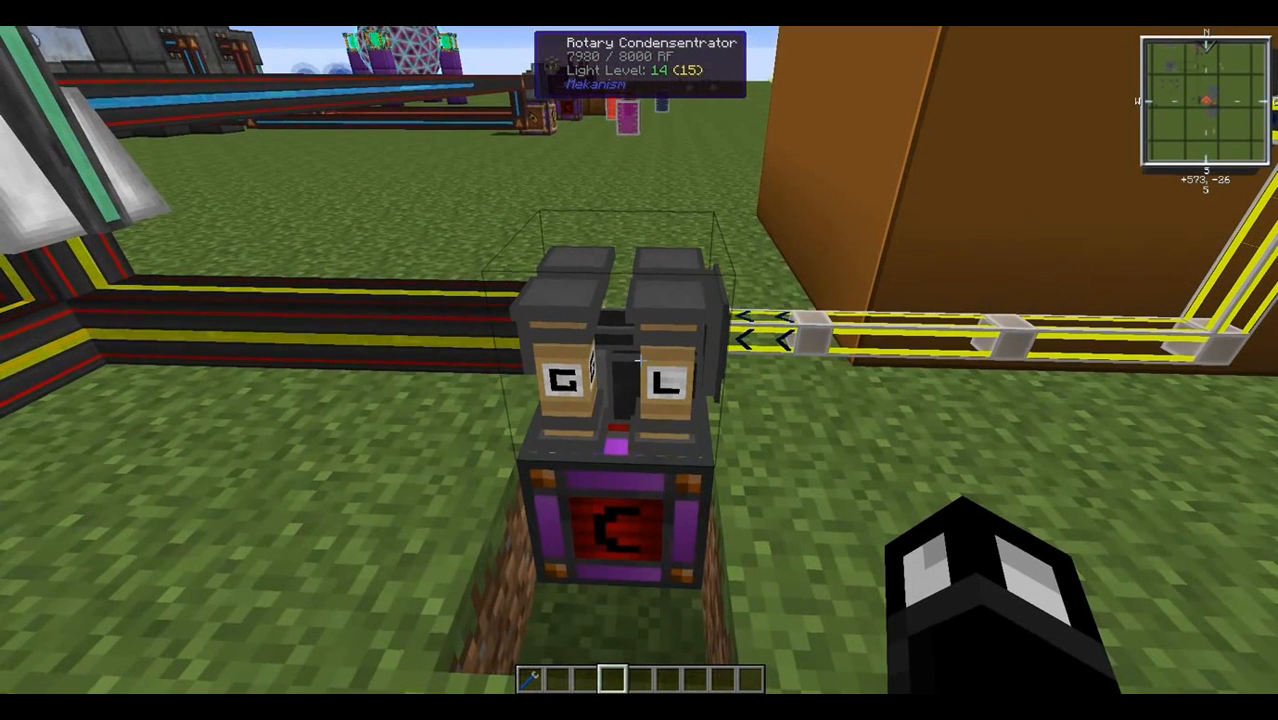
# Confirm the rotary condensentrator is Decondensentrating and now shows Lithium: 1.
pyautogui.rightClick(639, 360)
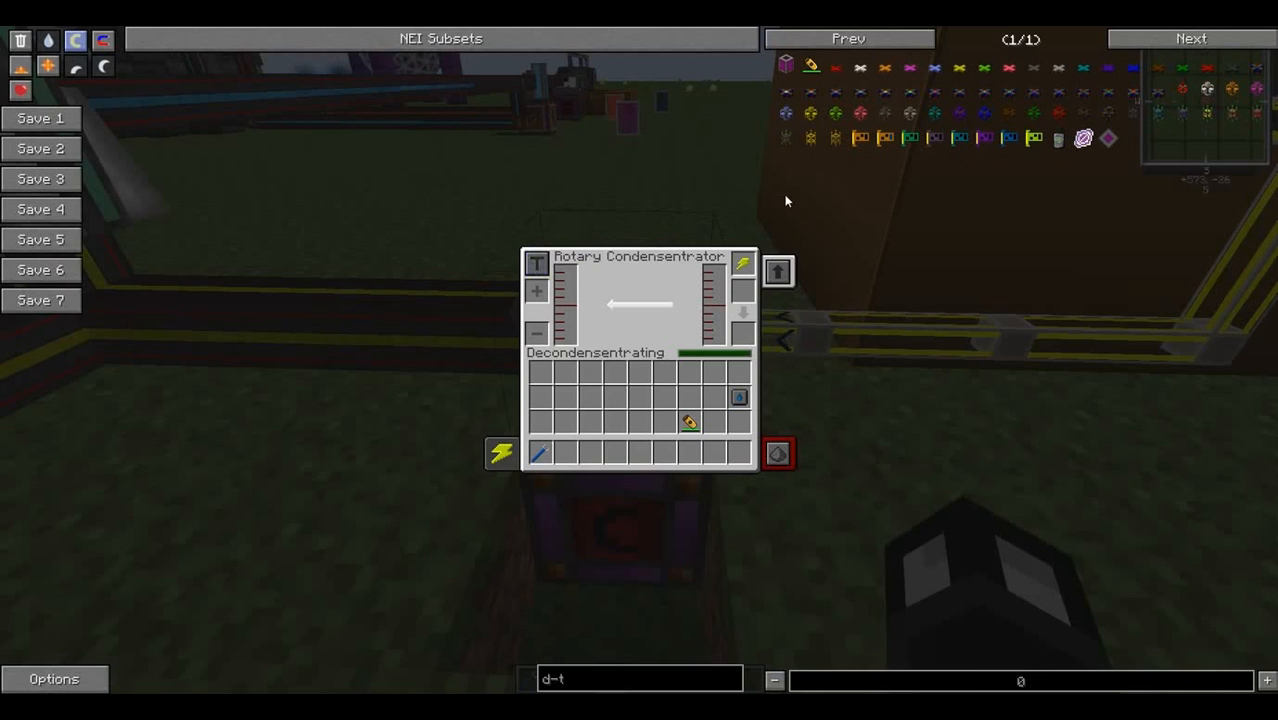
pyautogui.press('Escape')
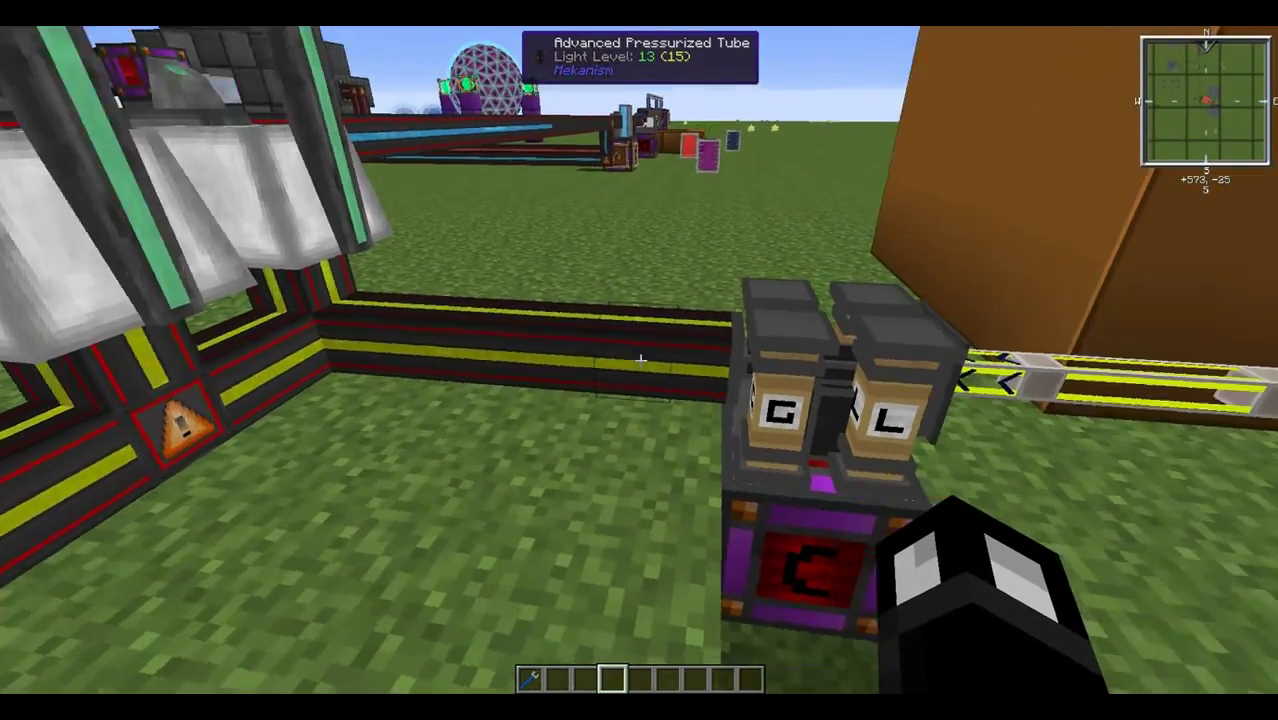
pyautogui.rightClick(639, 360)
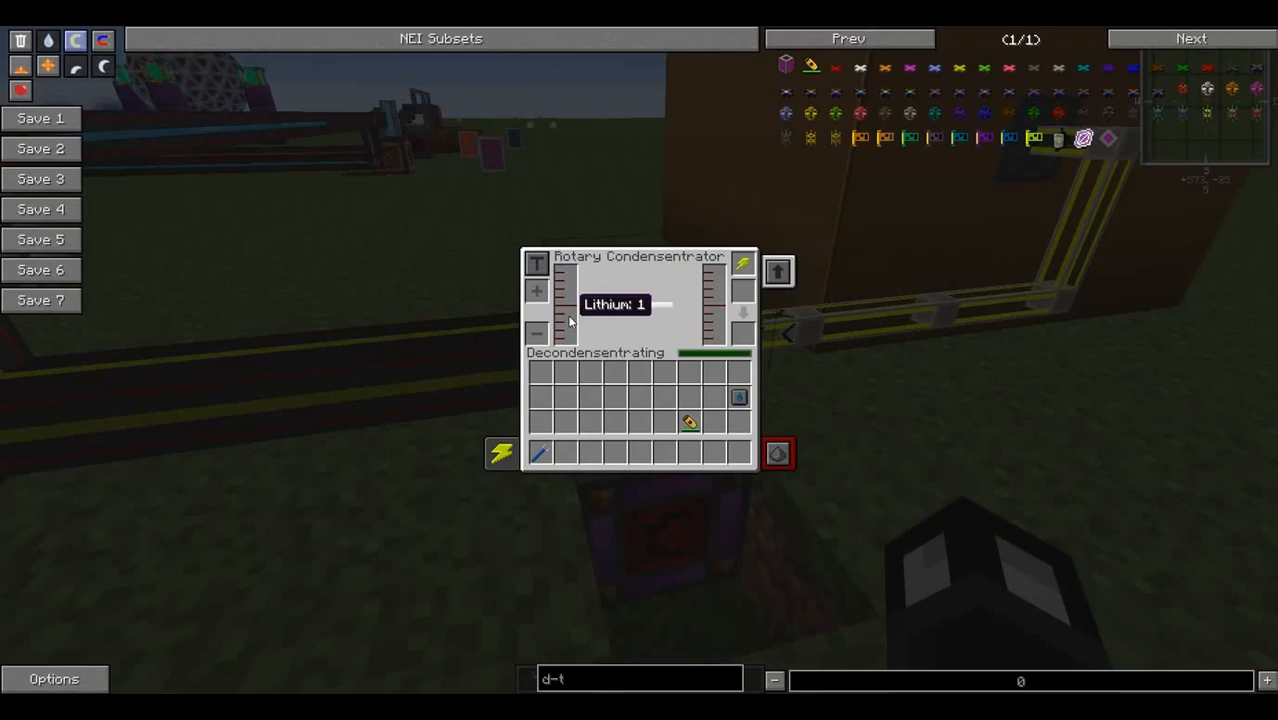
pyautogui.press('Escape')
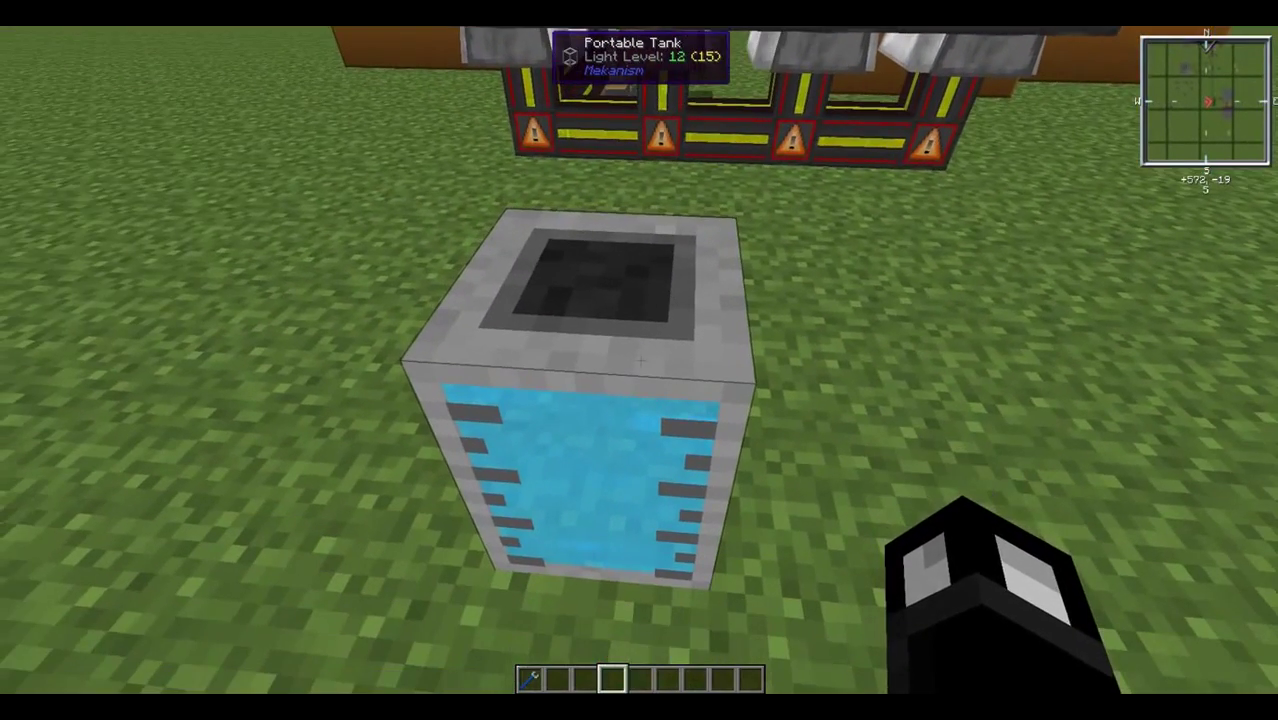
pyautogui.rightClick(639, 360)
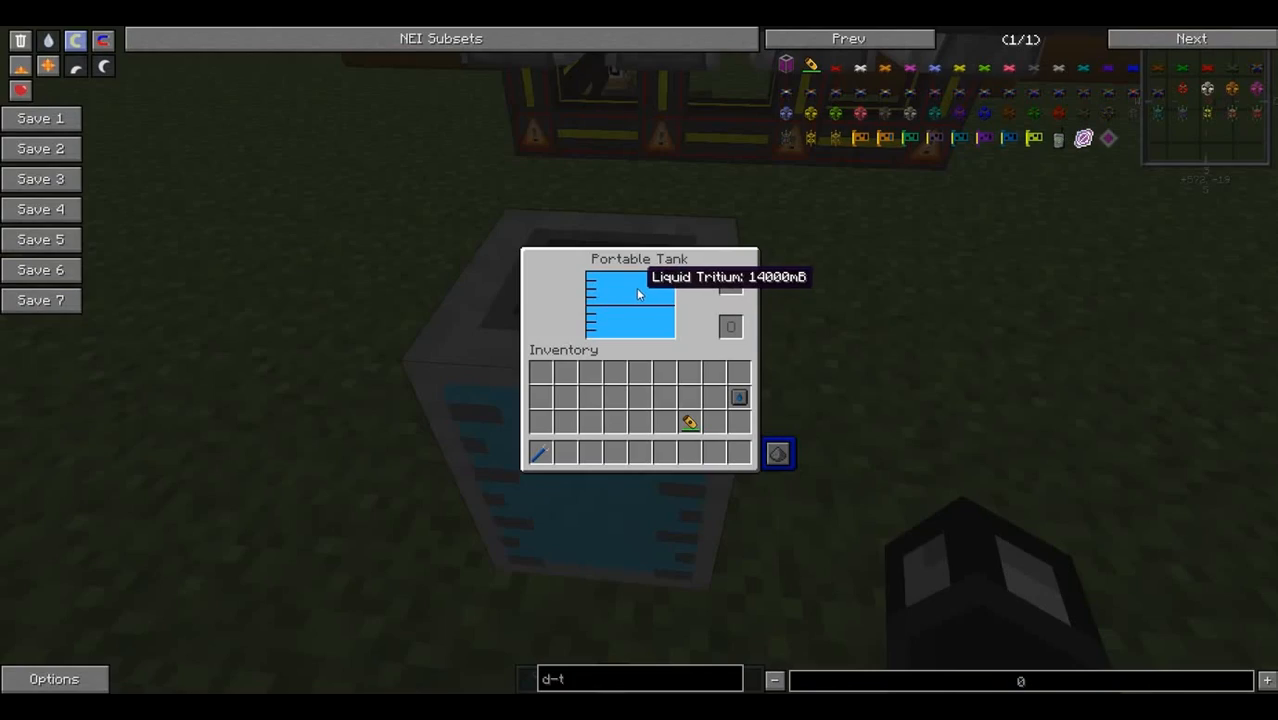
pyautogui.press('Escape')
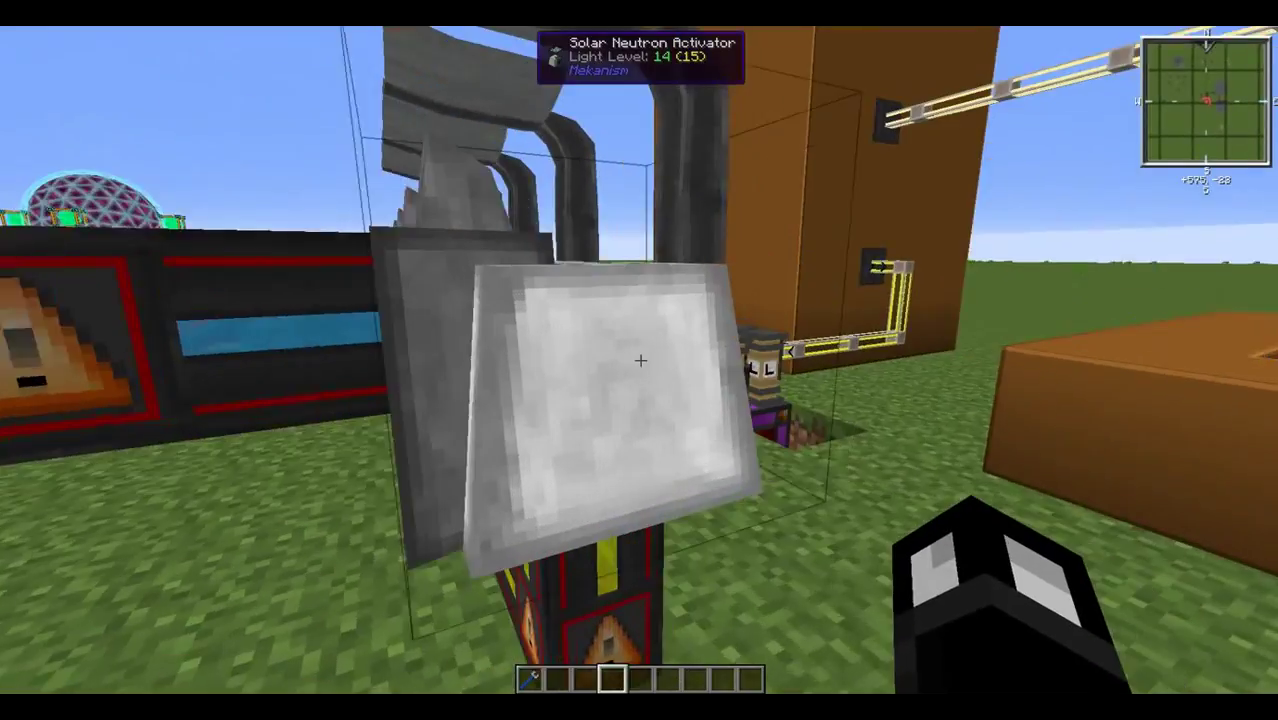
pyautogui.rightClick(639, 360)
pyautogui.press('Escape')
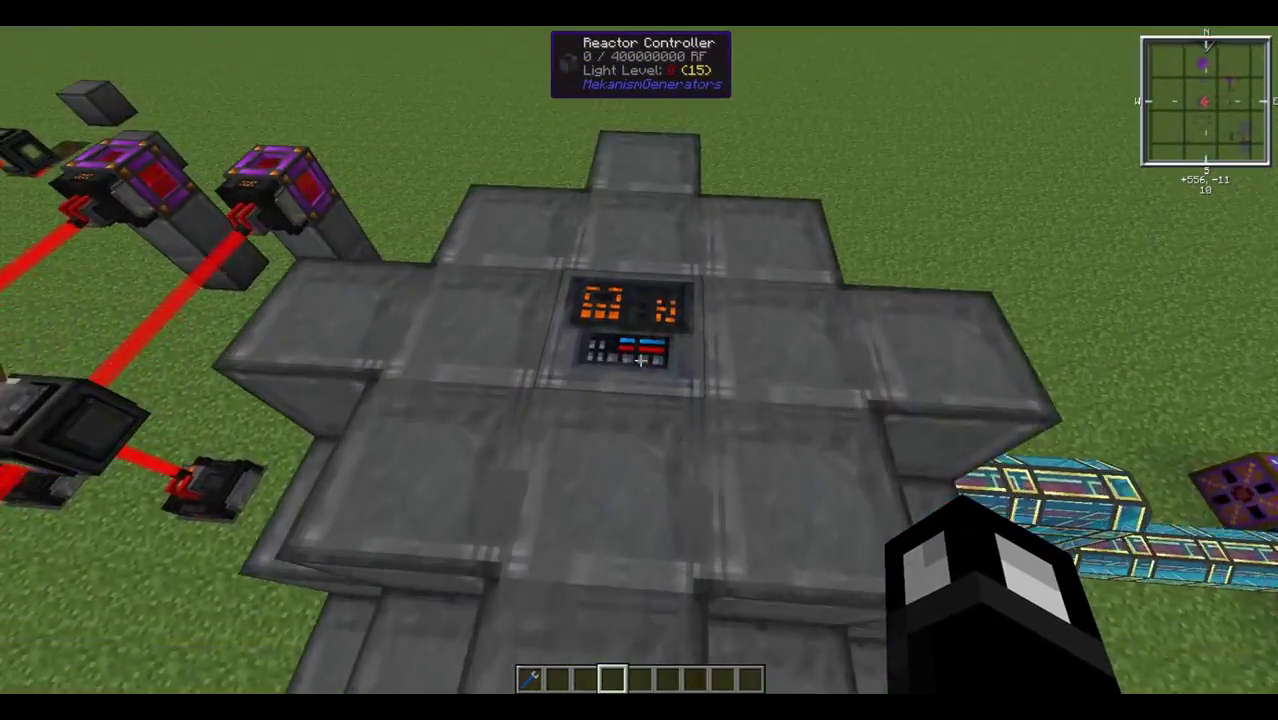
# Review the reactor controller's Fuel tab and the chemical infuser's D-T fuel.
pyautogui.rightClick(639, 360)
pyautogui.click(505, 313)
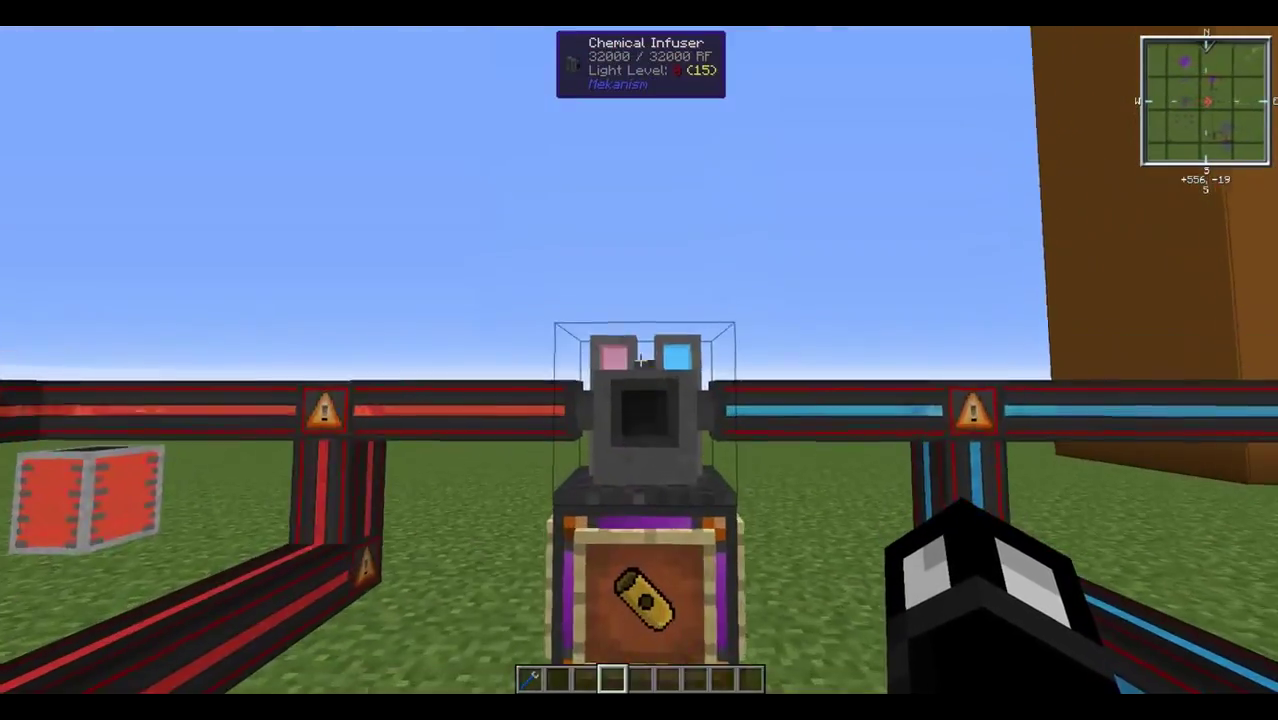
pyautogui.rightClick(639, 360)
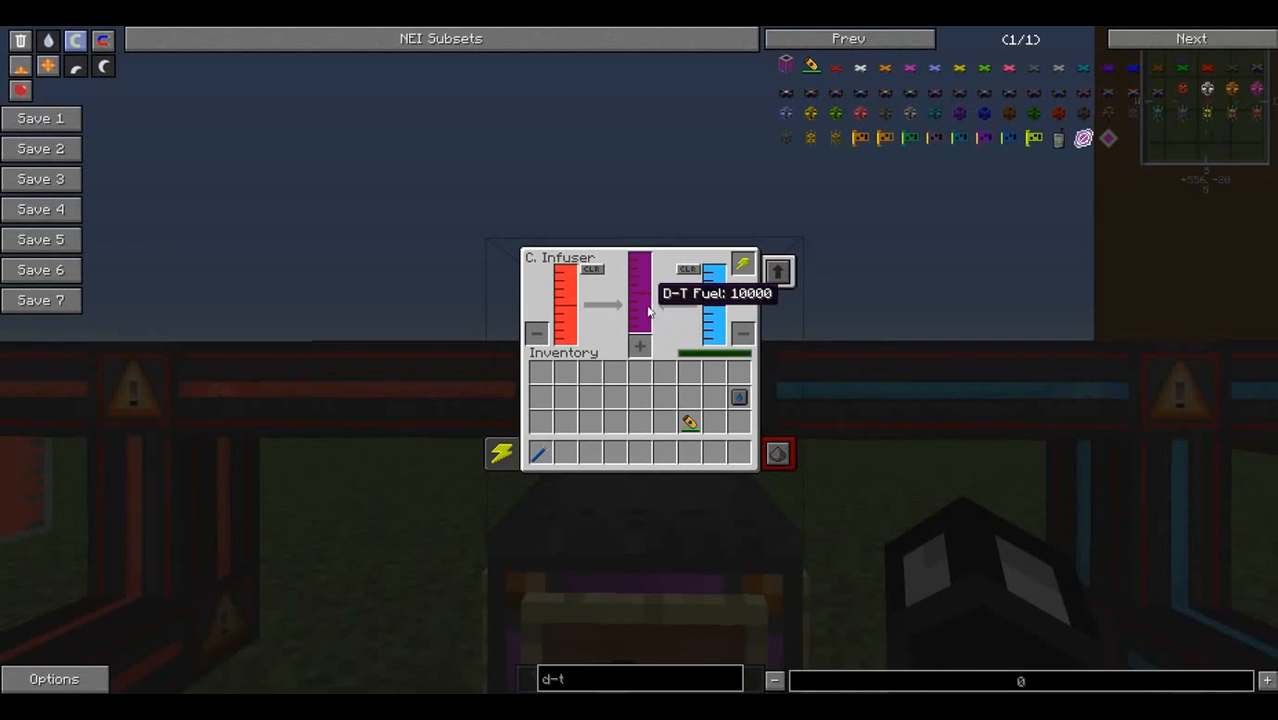
pyautogui.press('Escape')
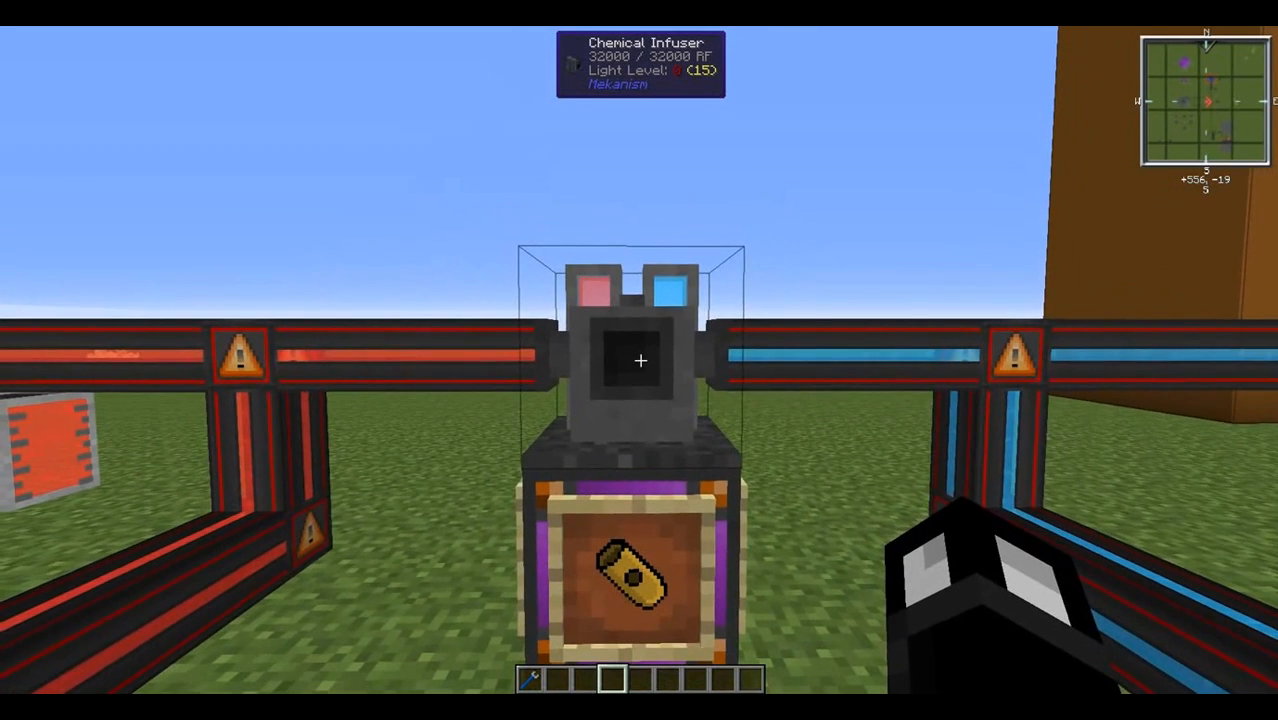
pyautogui.rightClick(640, 360)
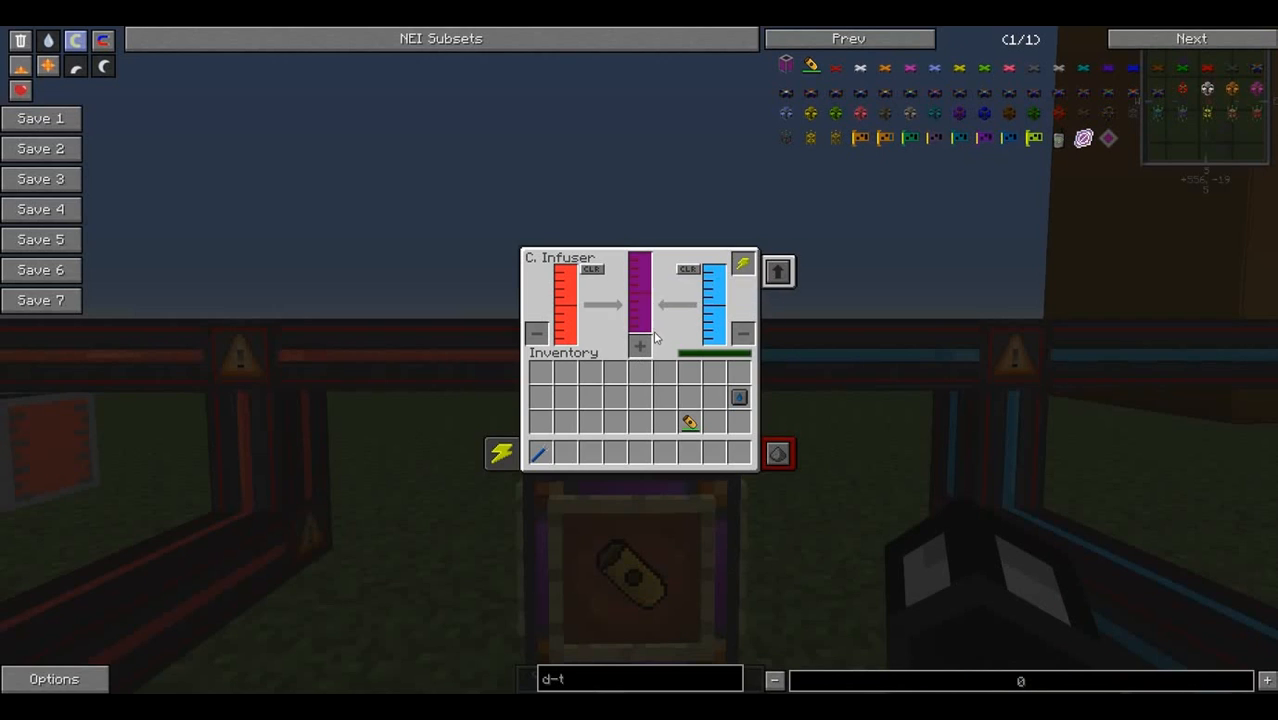
pyautogui.press('Escape')
# Take both hohlraums from the chest below and bring the chemical infuser back up.
pyautogui.rightClick(639, 360)
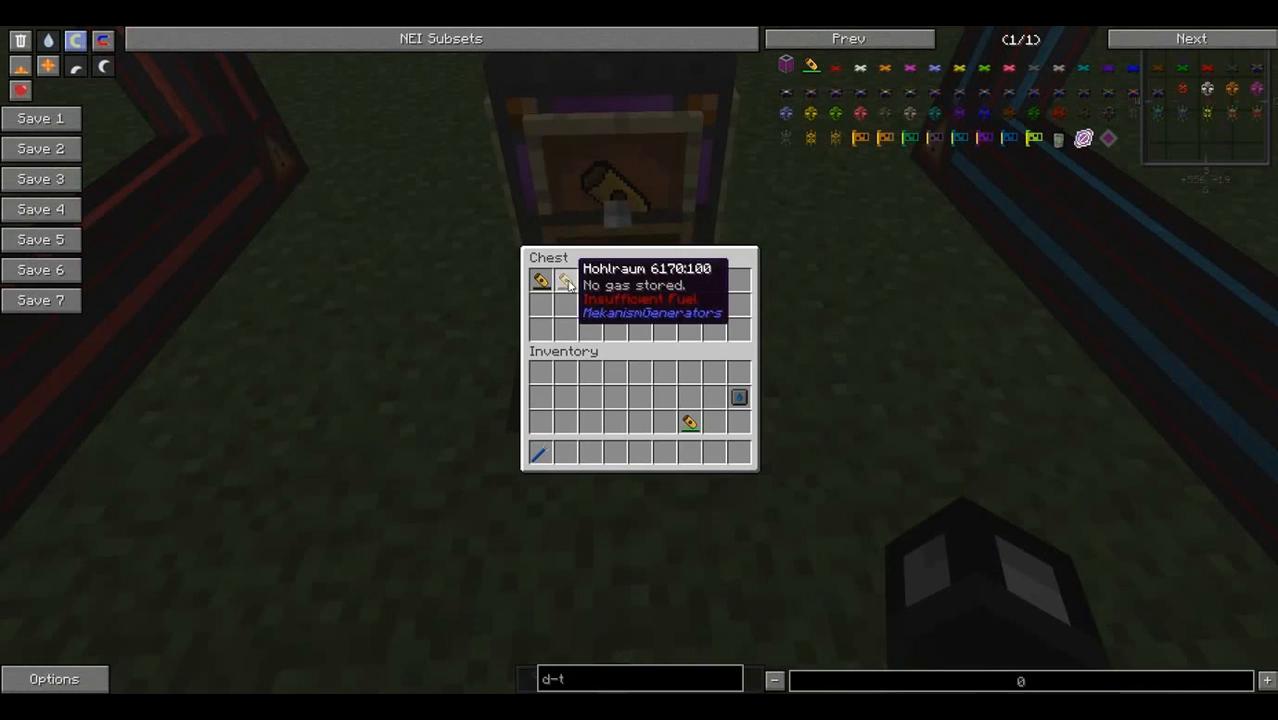
pyautogui.press('Escape')
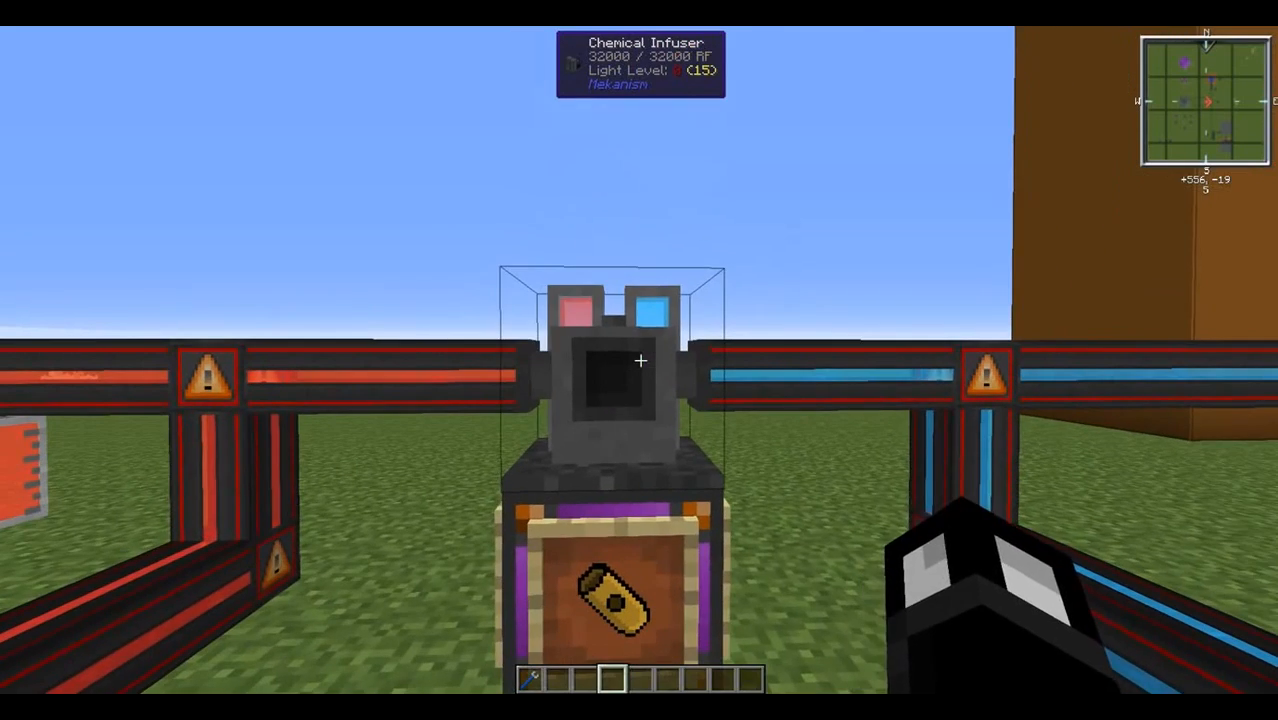
pyautogui.rightClick(639, 360)
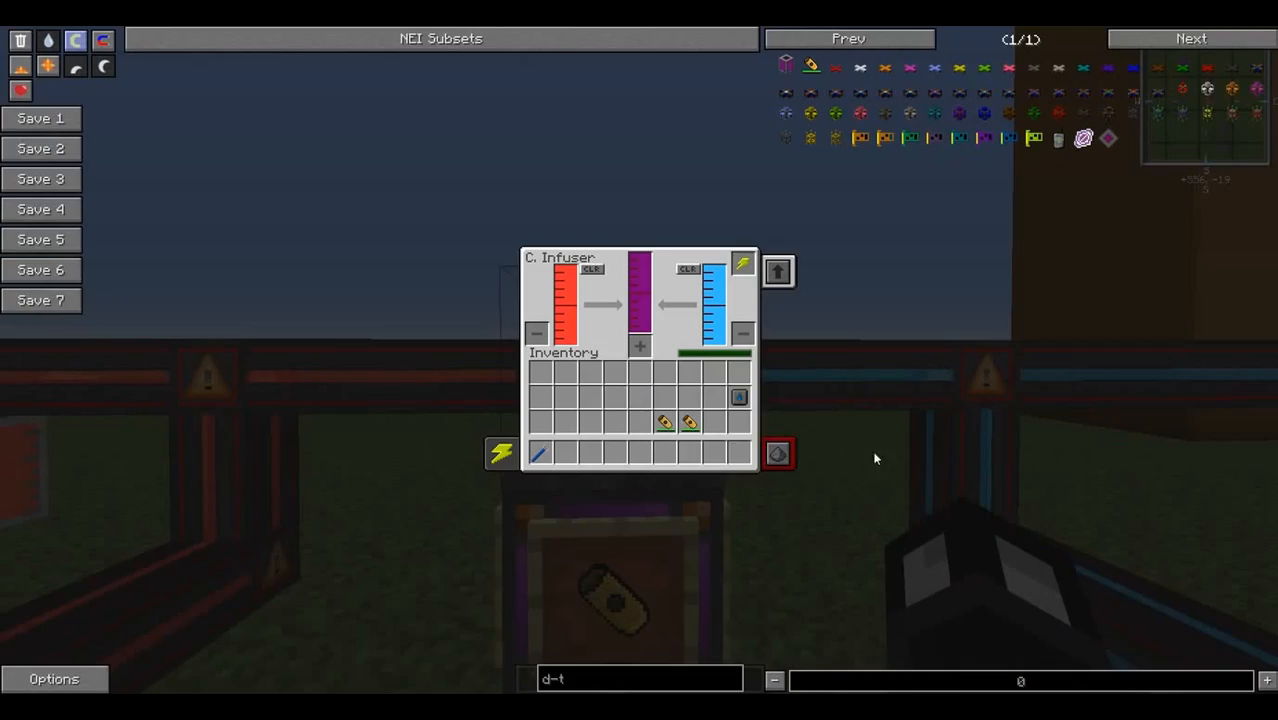
# Place the D-T-filled hohlraum into the reactor controller's slot.
pyautogui.press('Escape')
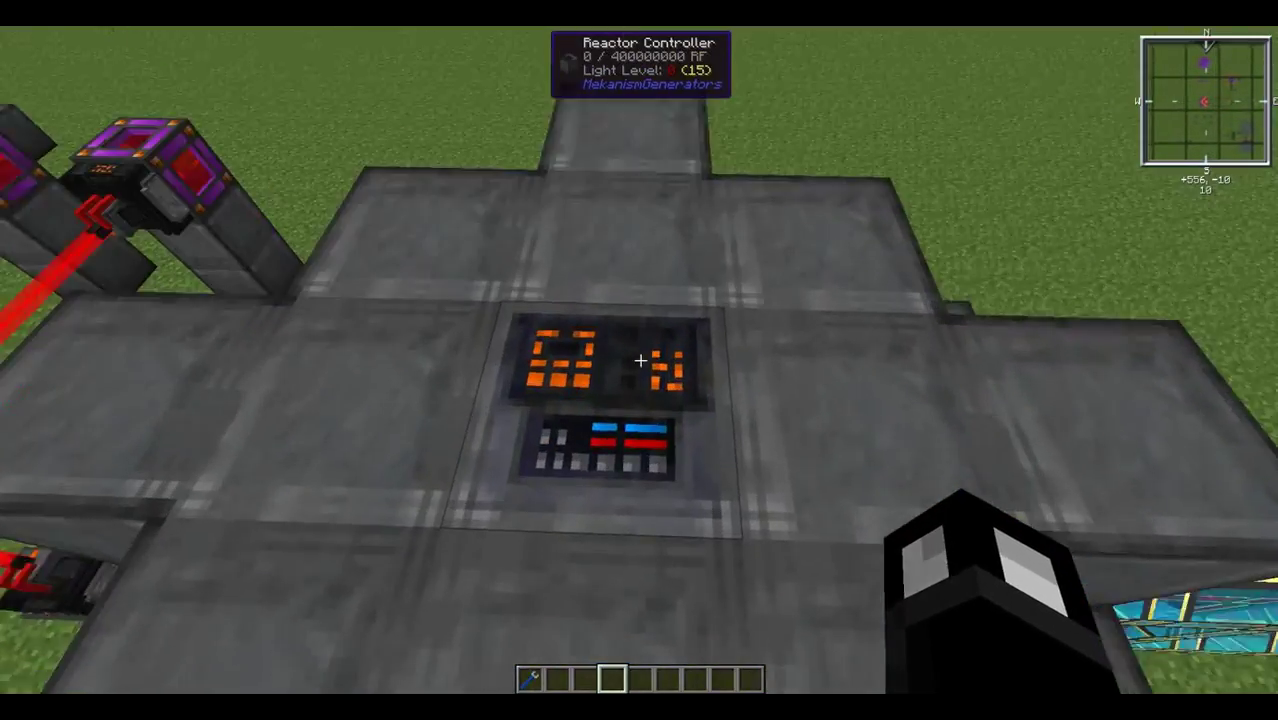
pyautogui.rightClick(640, 360)
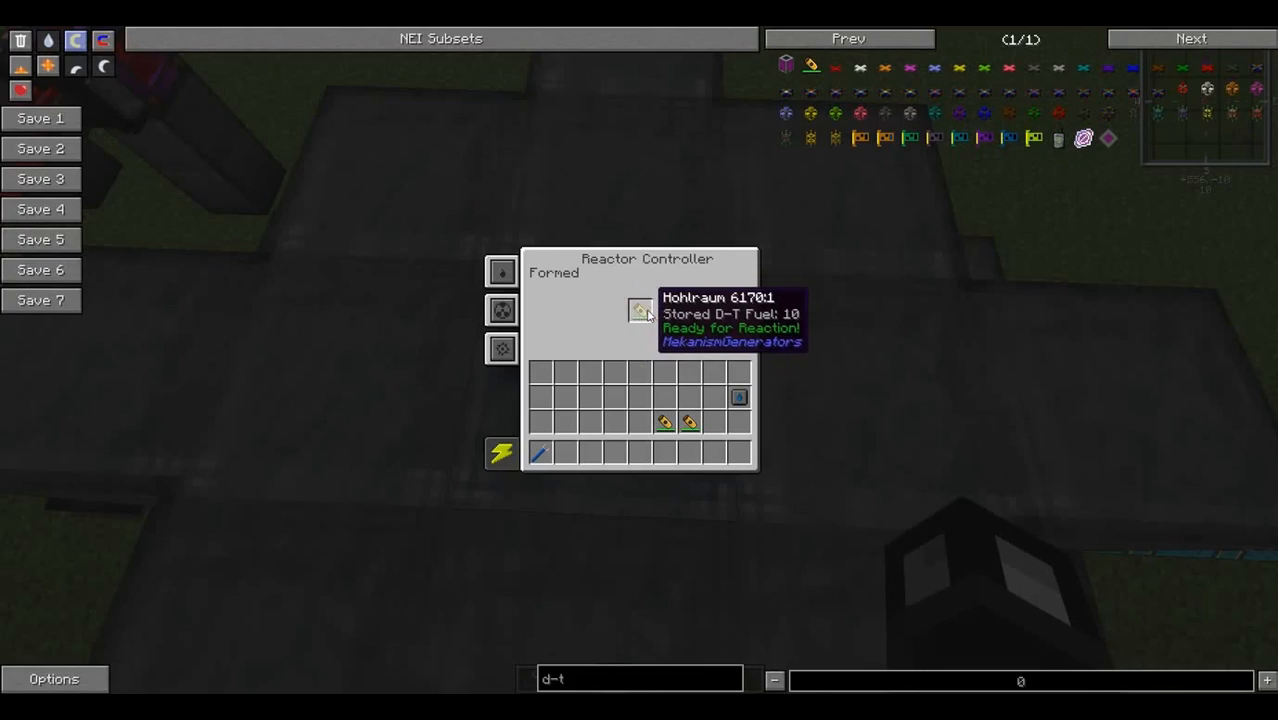
pyautogui.press('Escape')
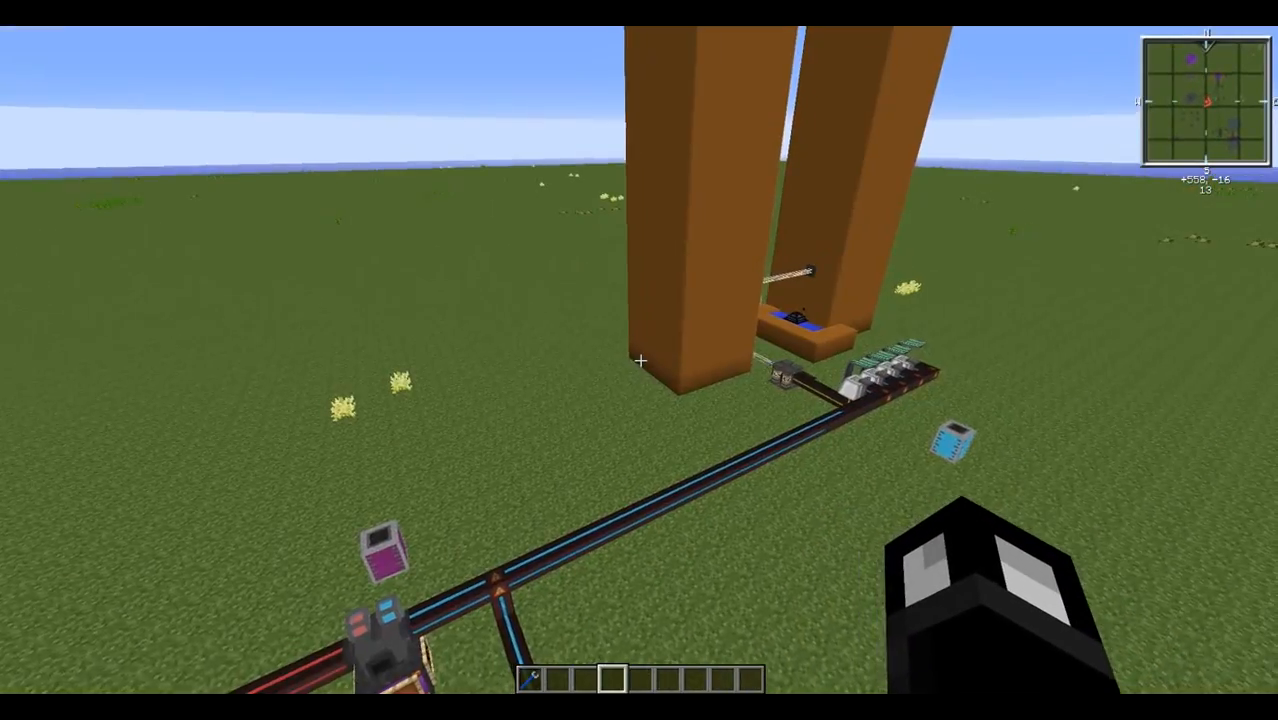
pyautogui.press('w')
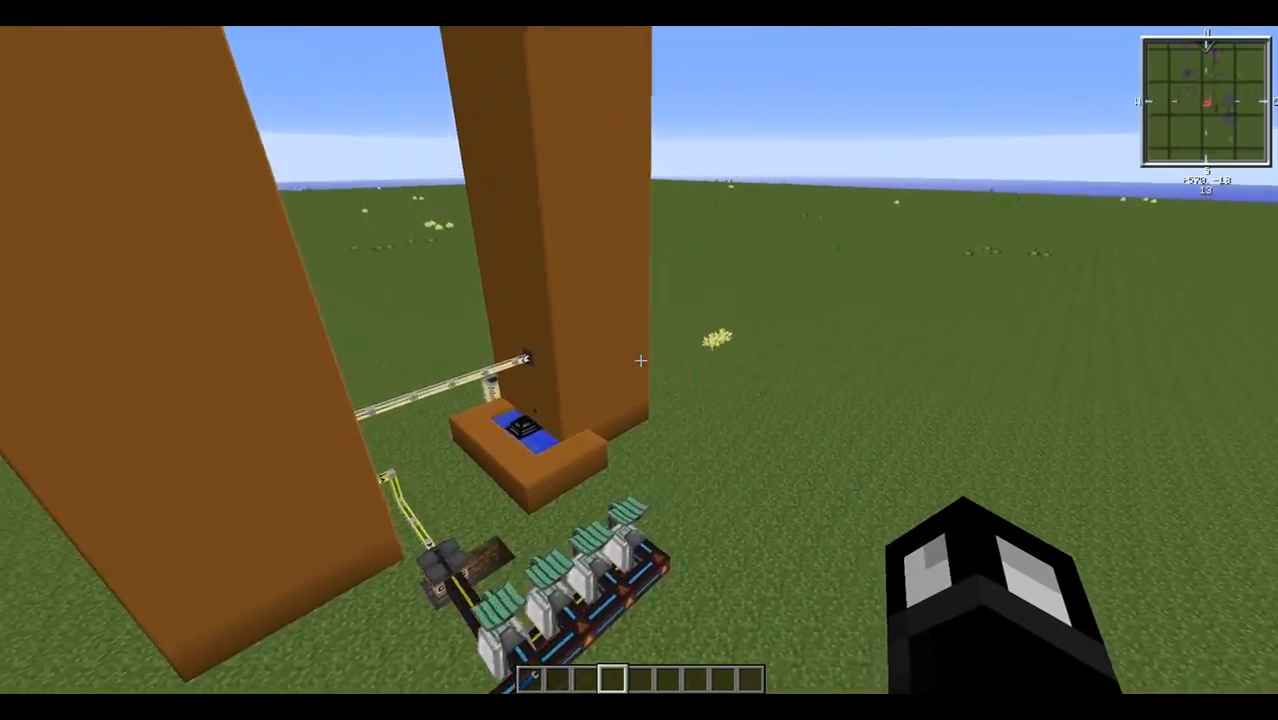
pyautogui.press('s')
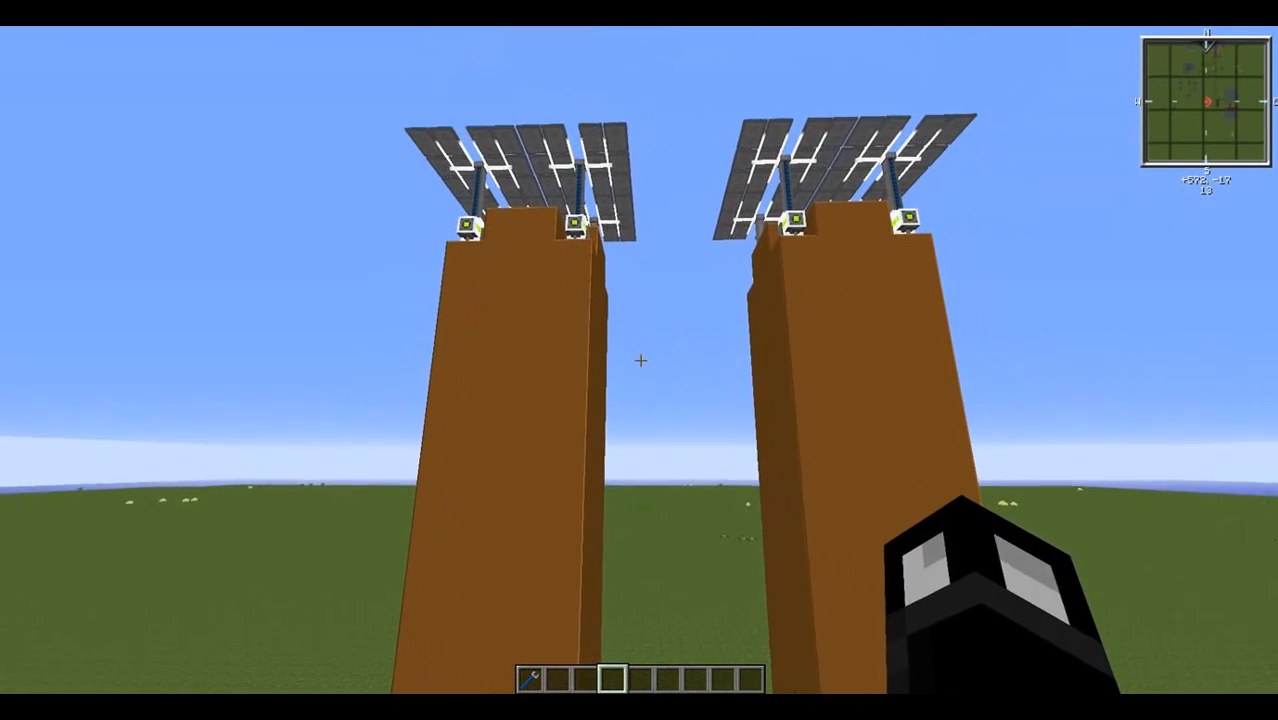
pyautogui.press('w')
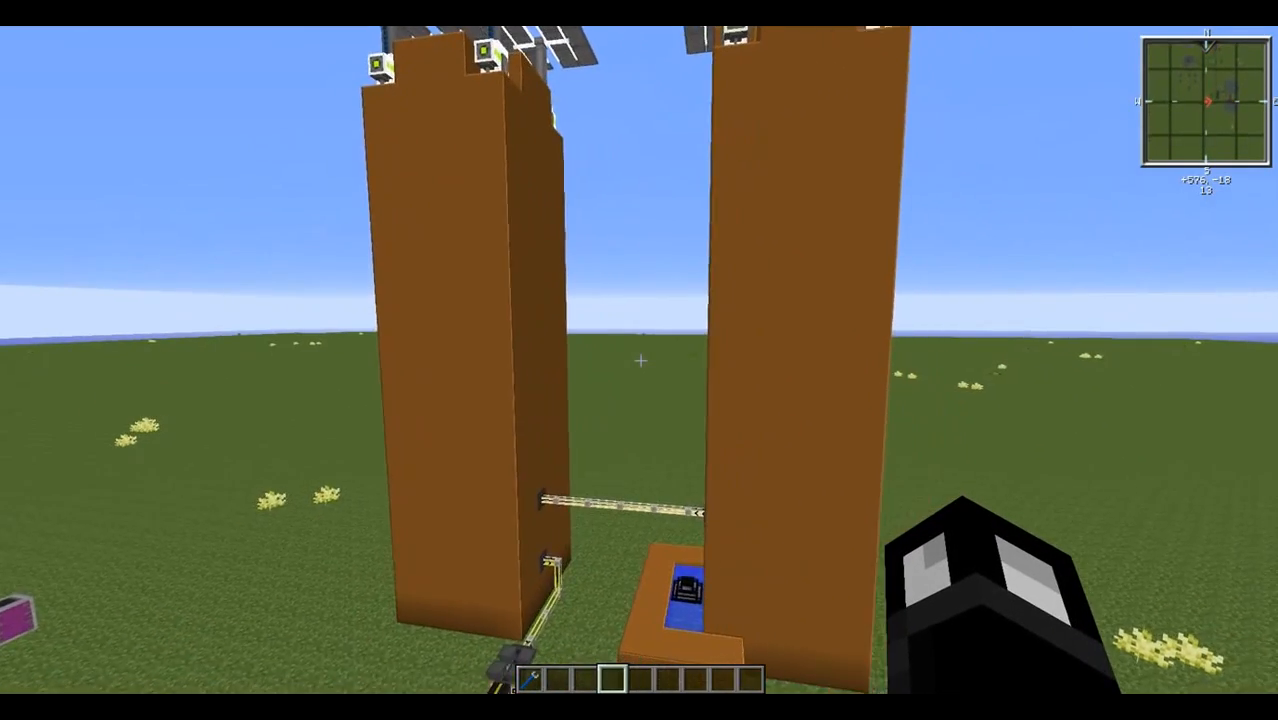
pyautogui.press('w')
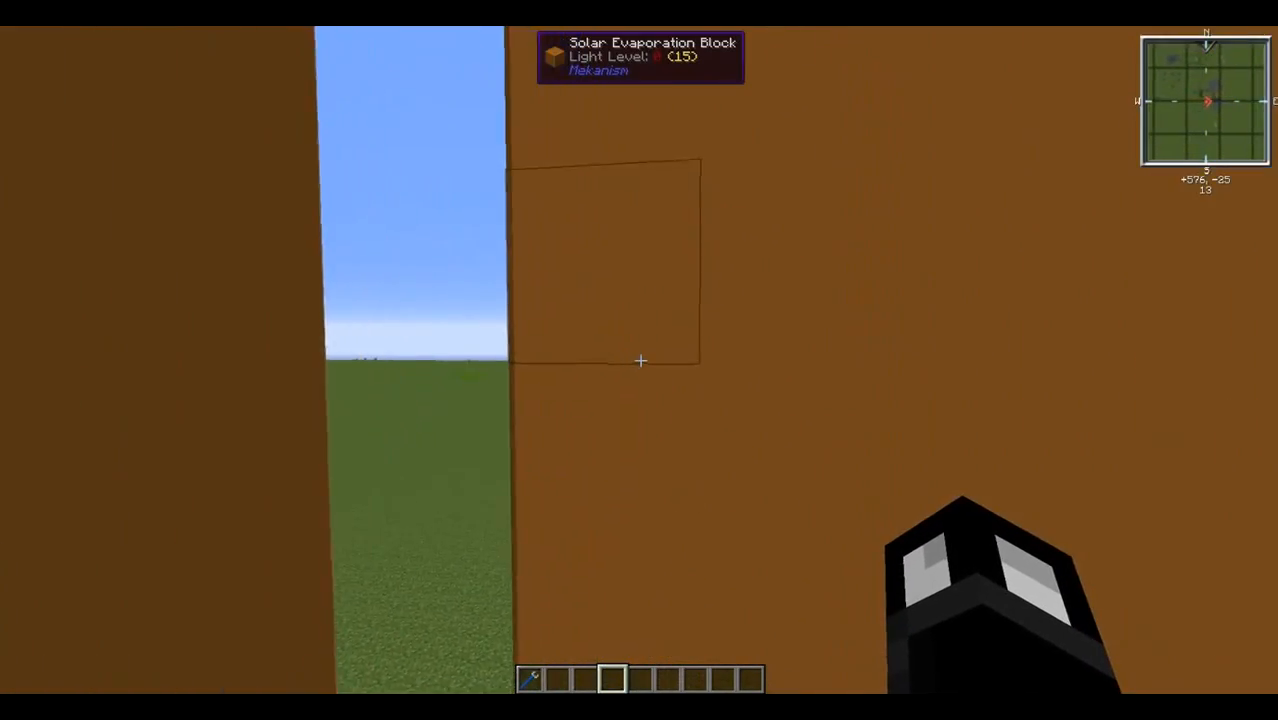
pyautogui.press('space')
pyautogui.press('shift')
pyautogui.press('w')
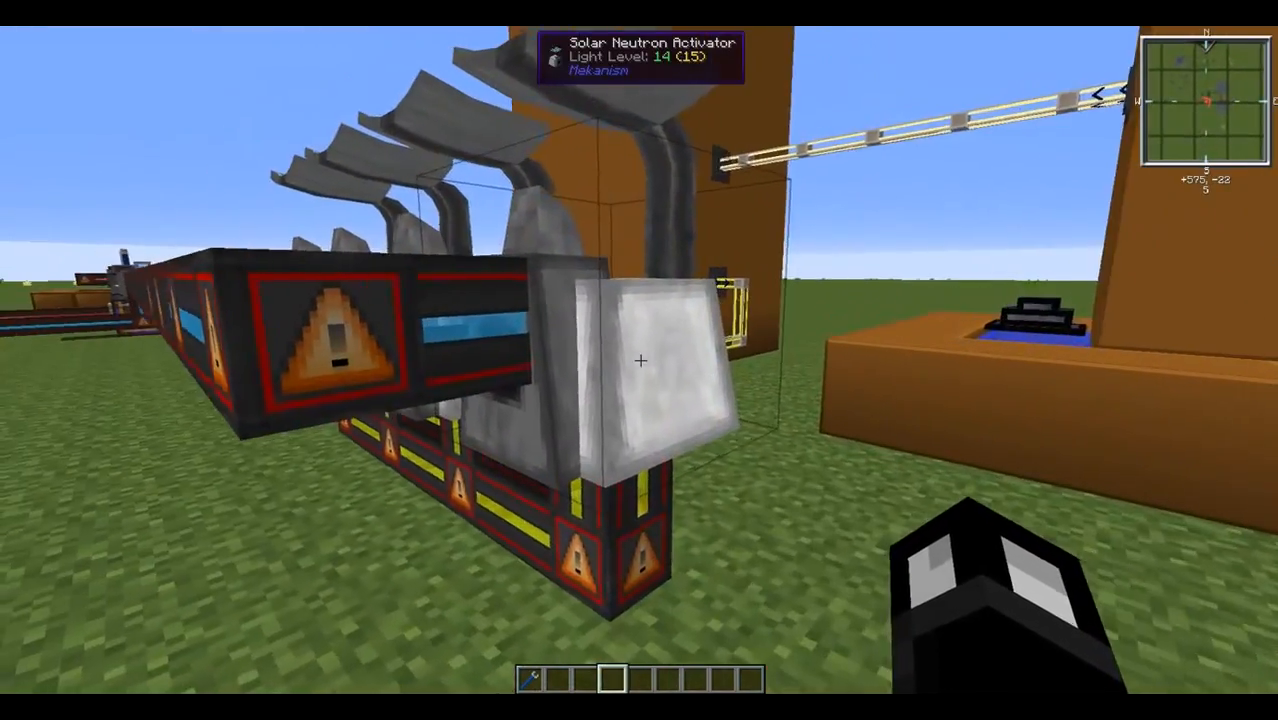
pyautogui.rightClick(639, 360)
pyautogui.press('Escape')
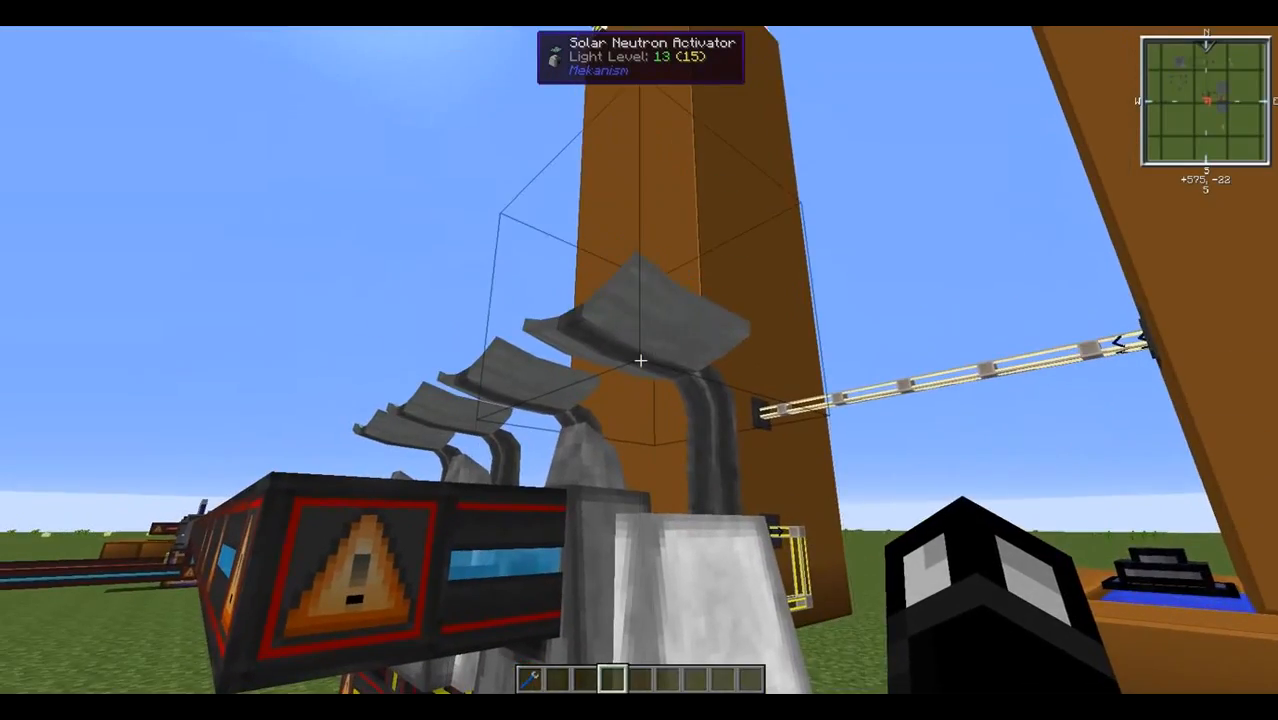
pyautogui.press('w')
pyautogui.press('w')
pyautogui.press('space')
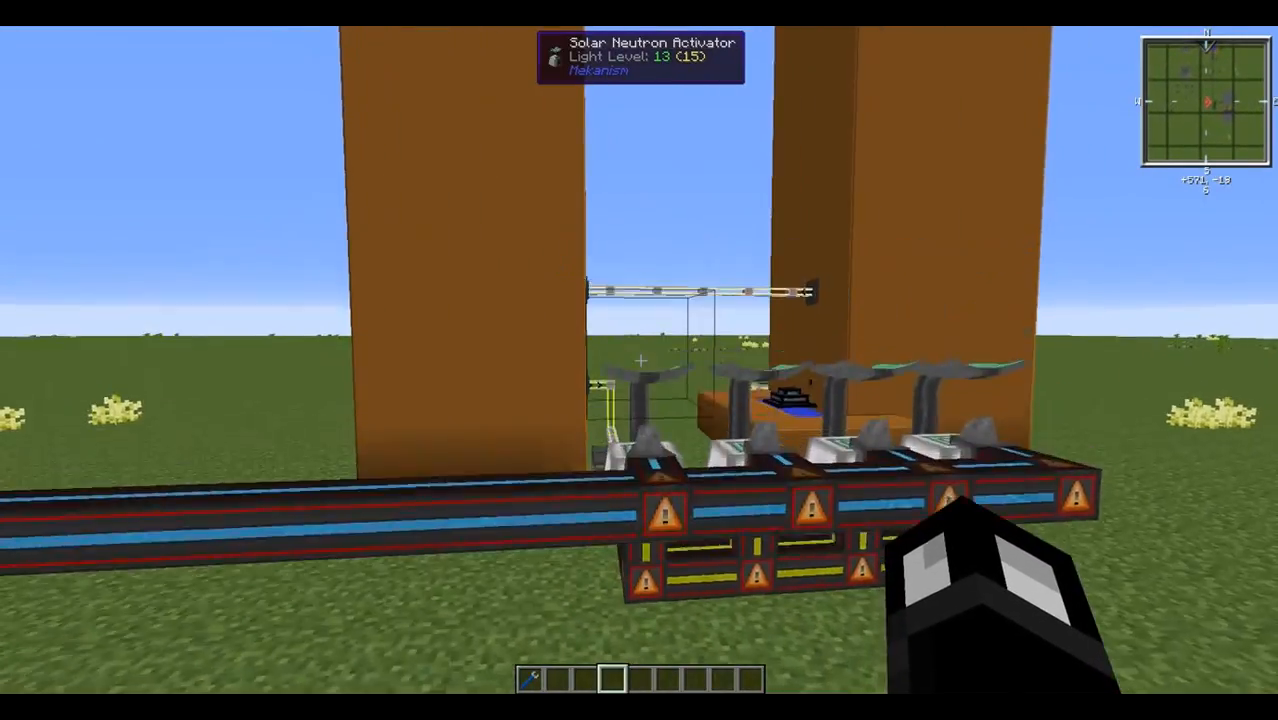
pyautogui.press('w')
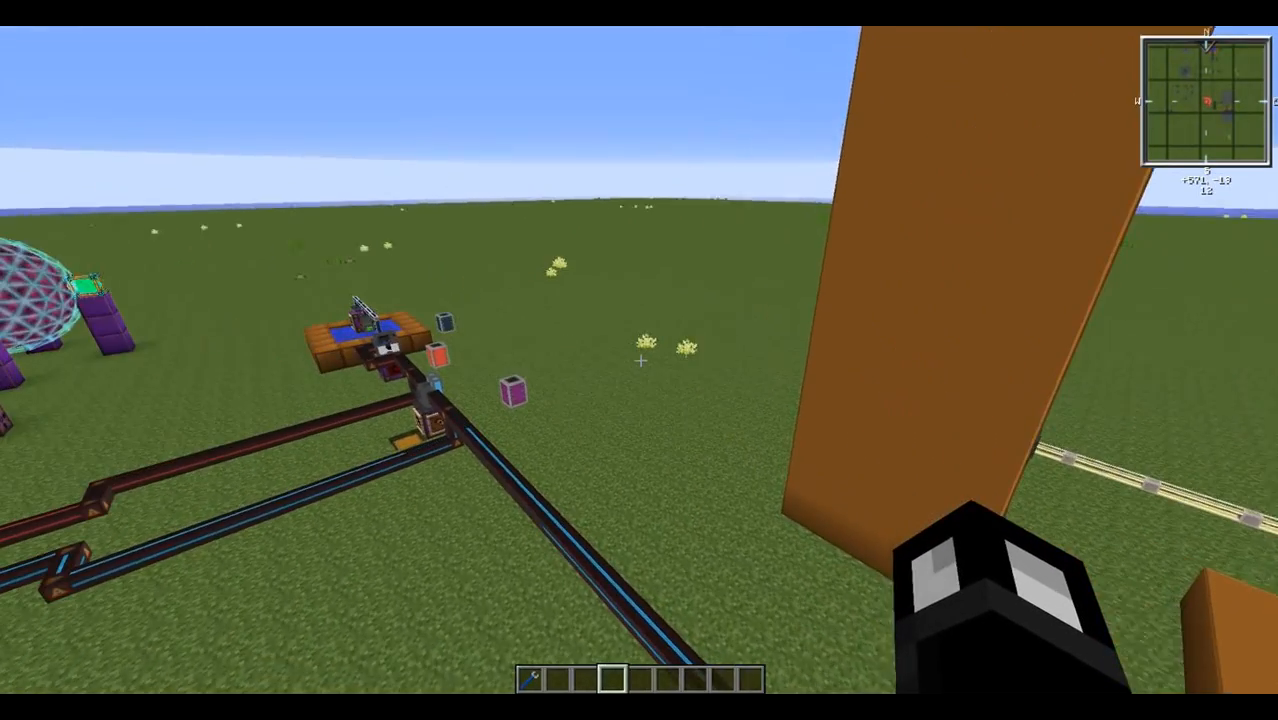
pyautogui.press('d')
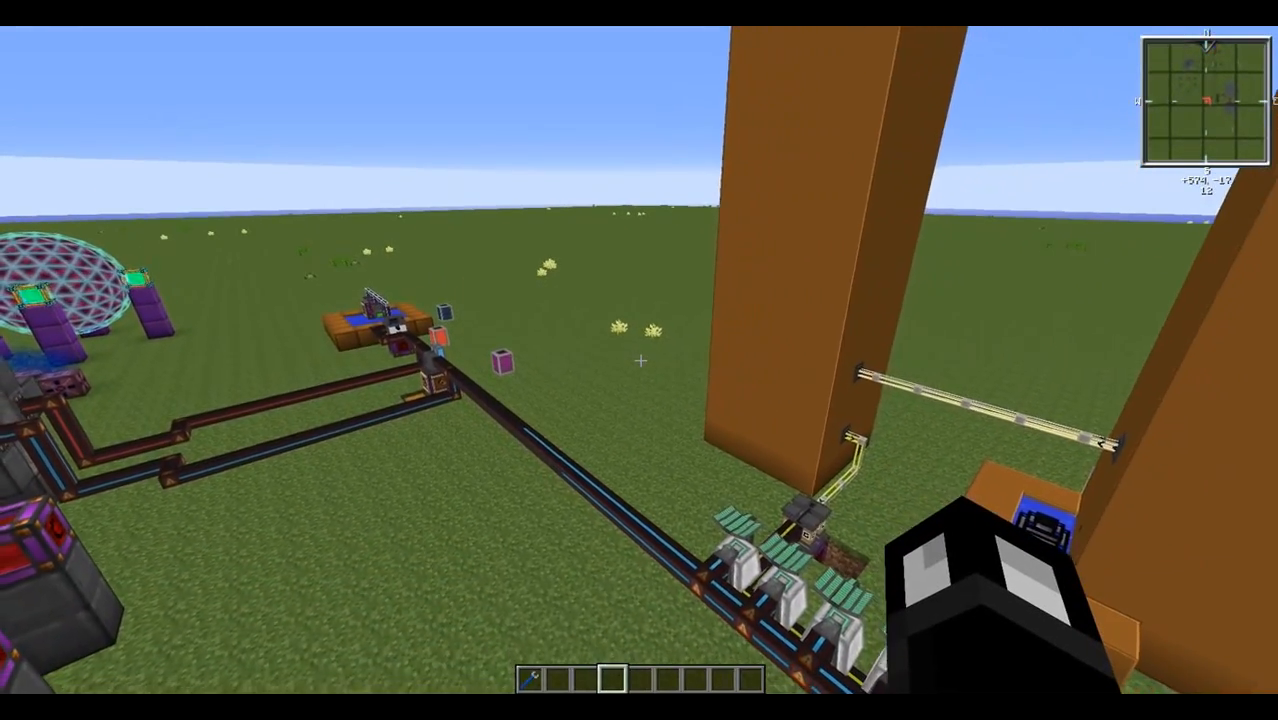
pyautogui.press('s')
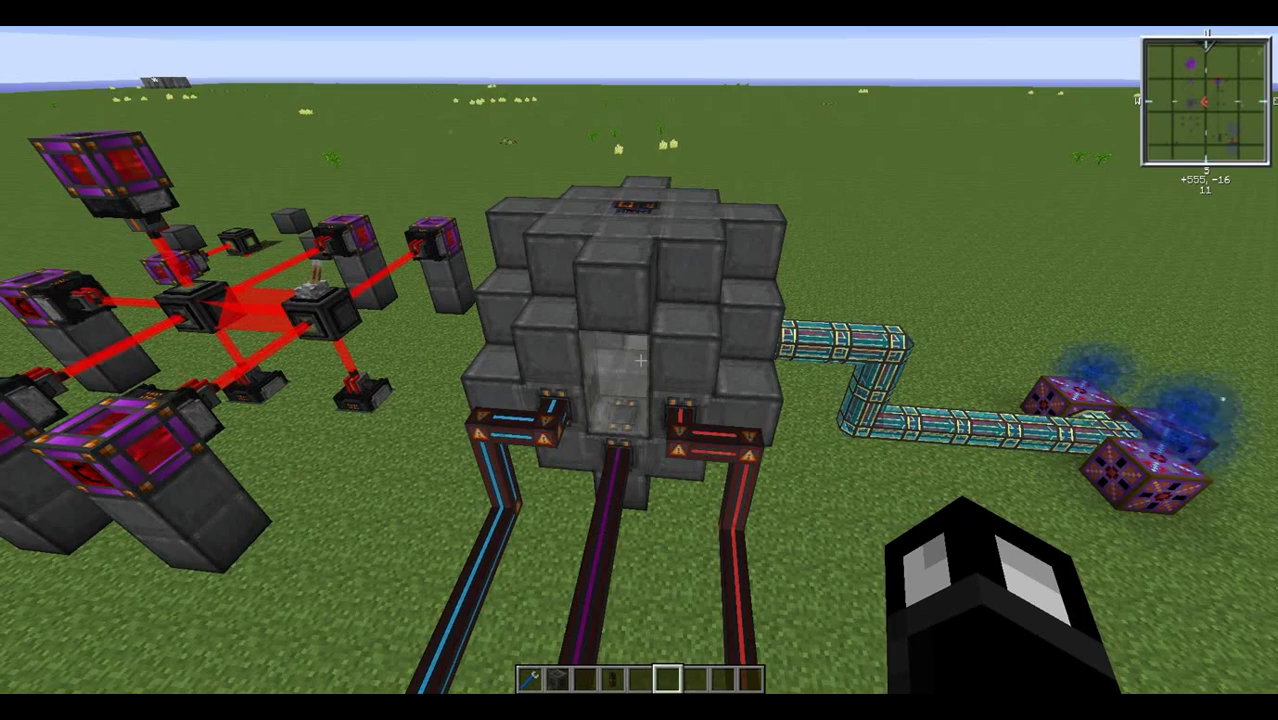
pyautogui.press('space')
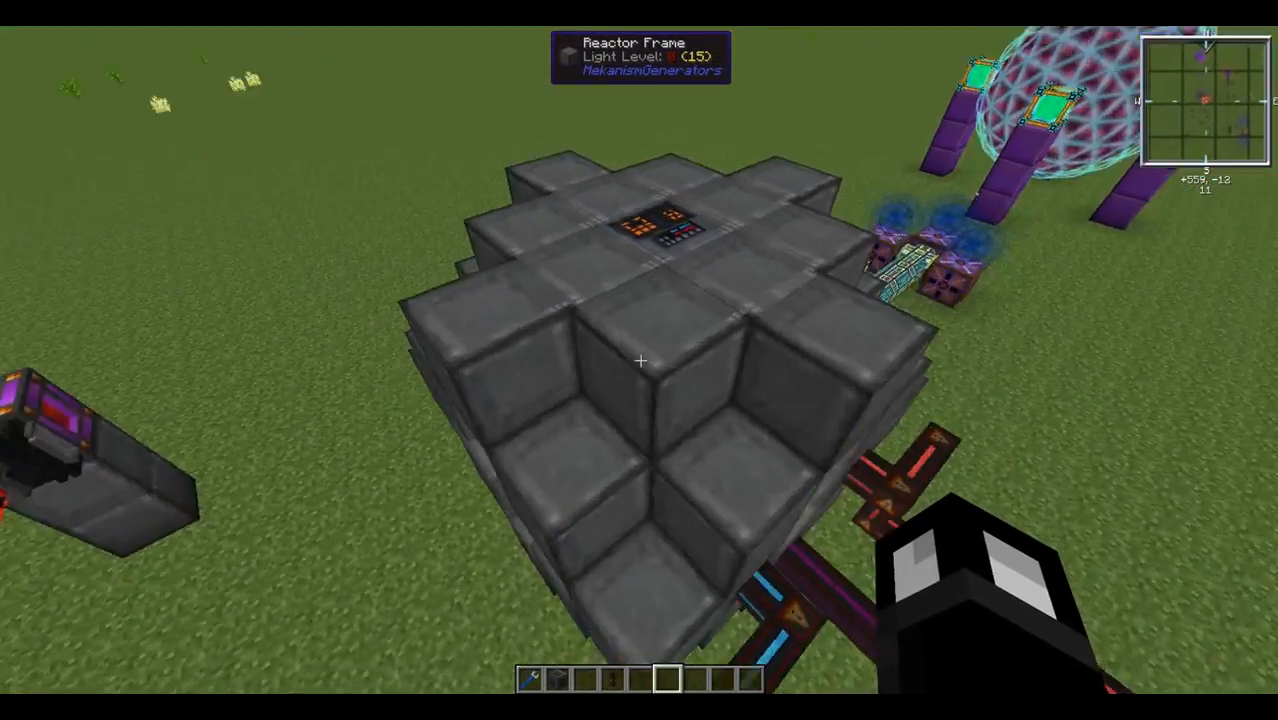
pyautogui.press('shift')
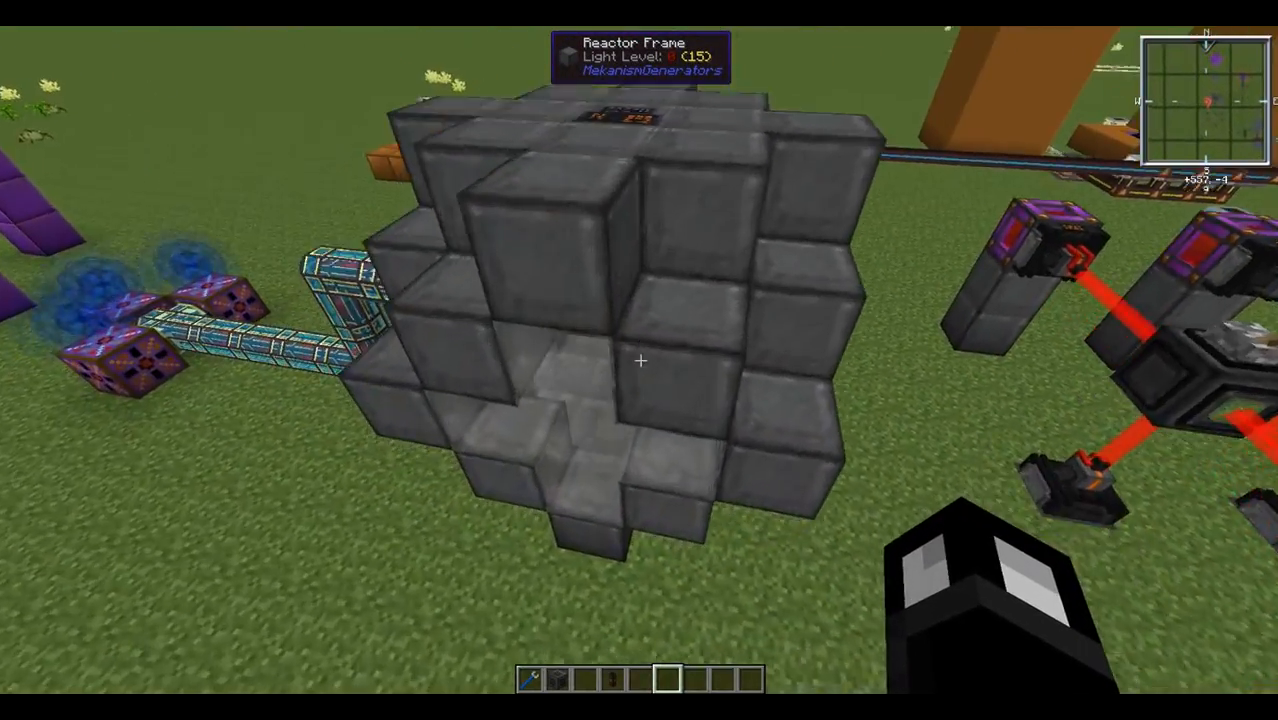
pyautogui.press('space')
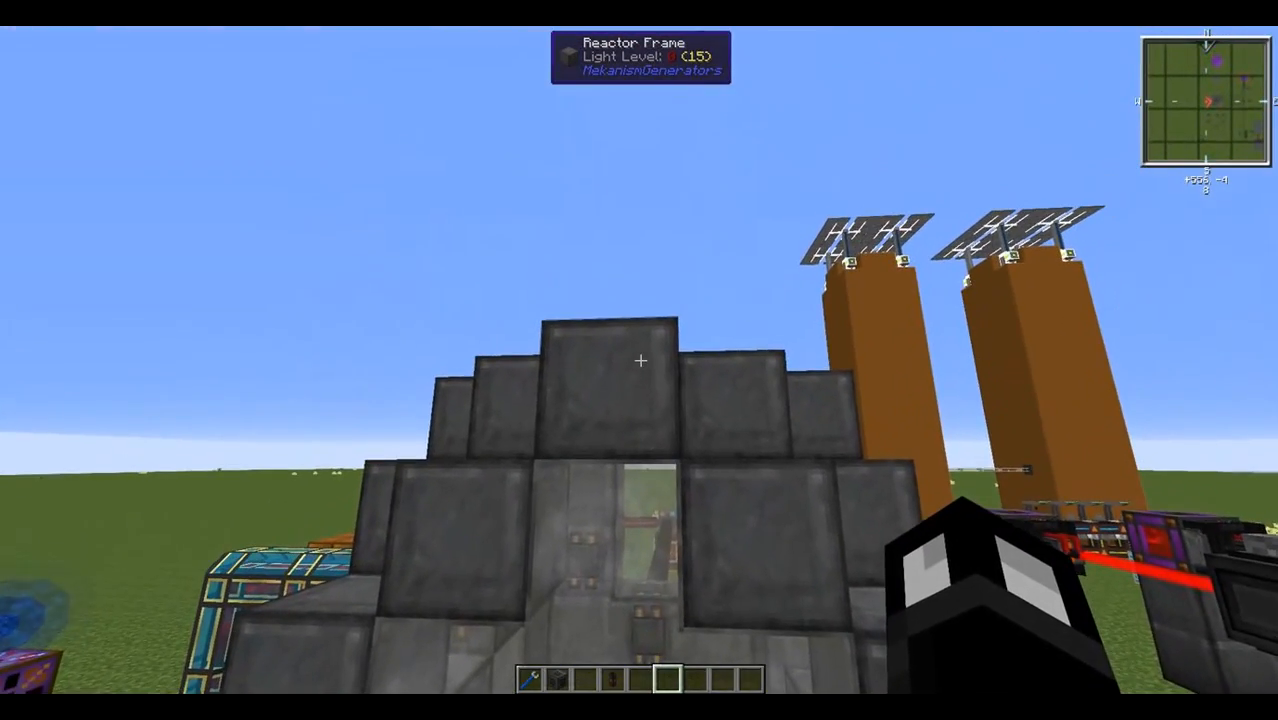
pyautogui.press('w')
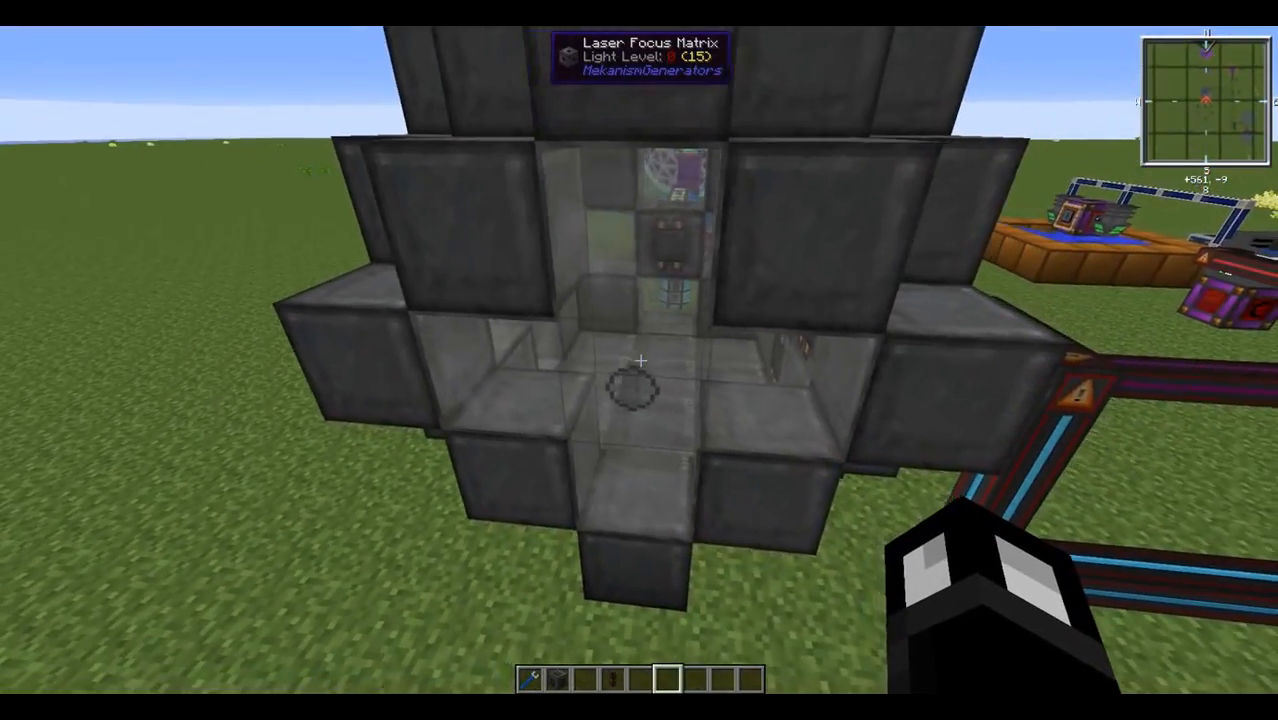
pyautogui.press('w')
pyautogui.press('w')
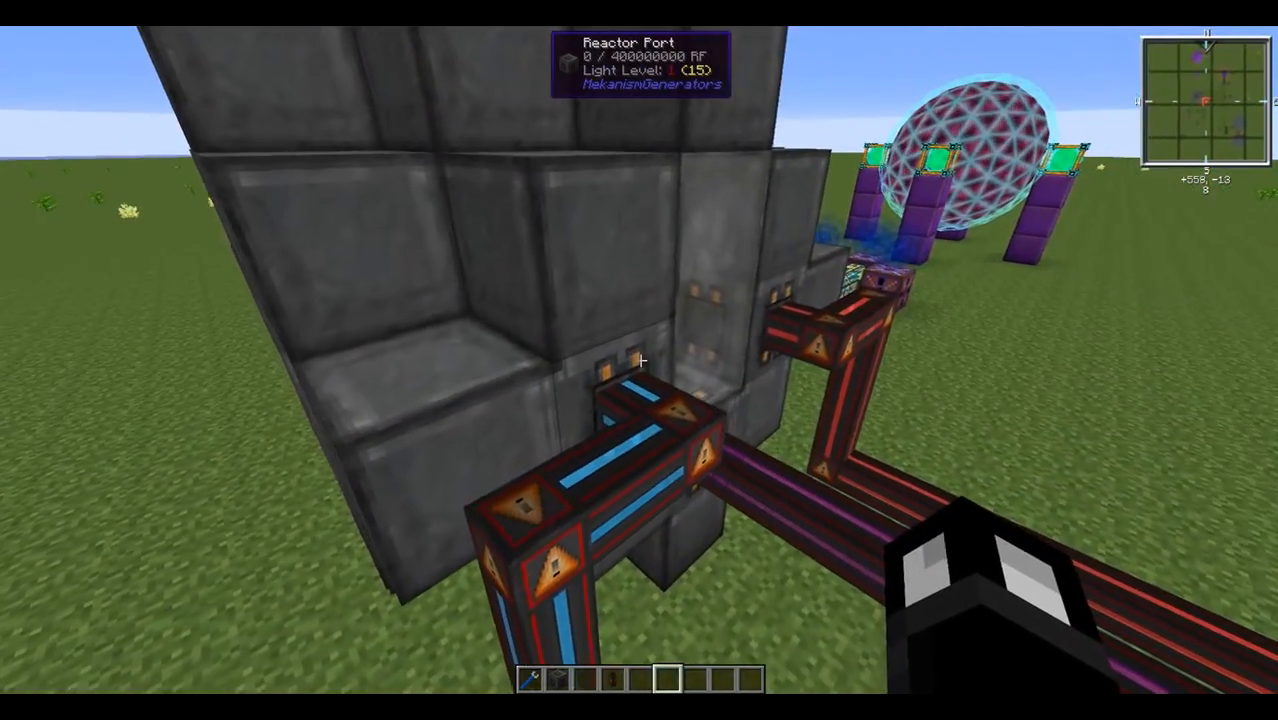
pyautogui.press('space')
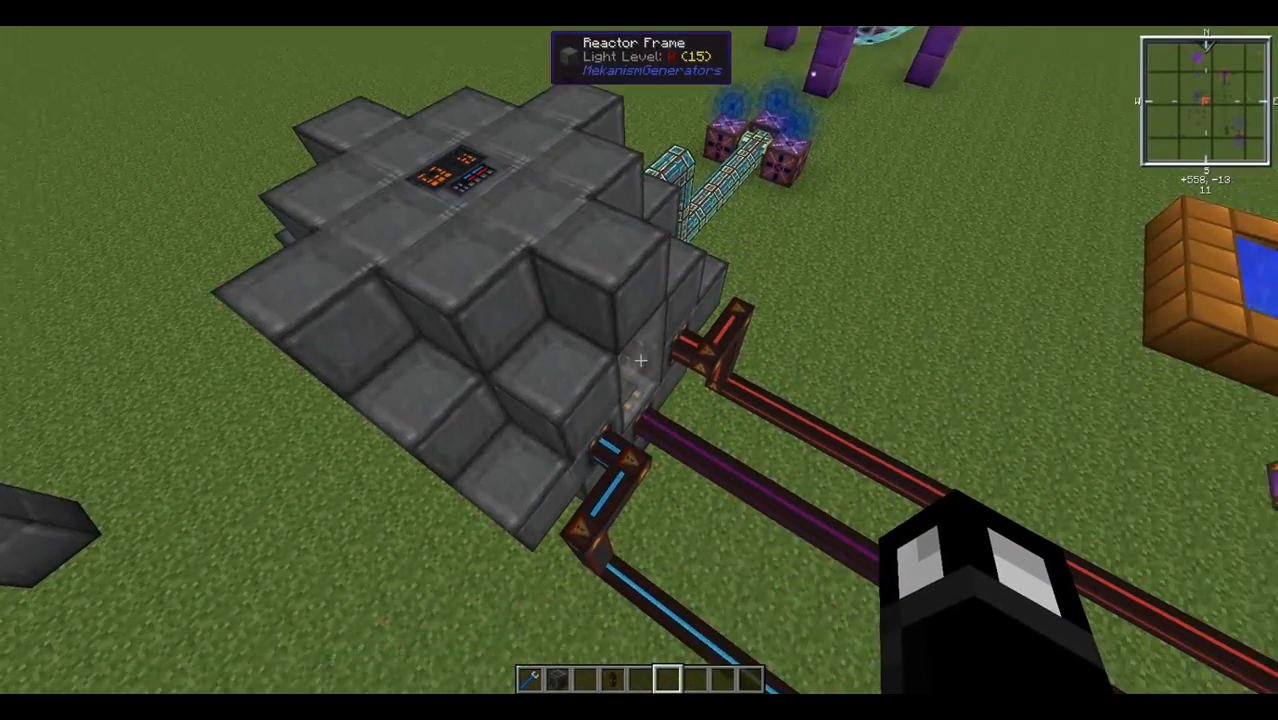
pyautogui.press('w')
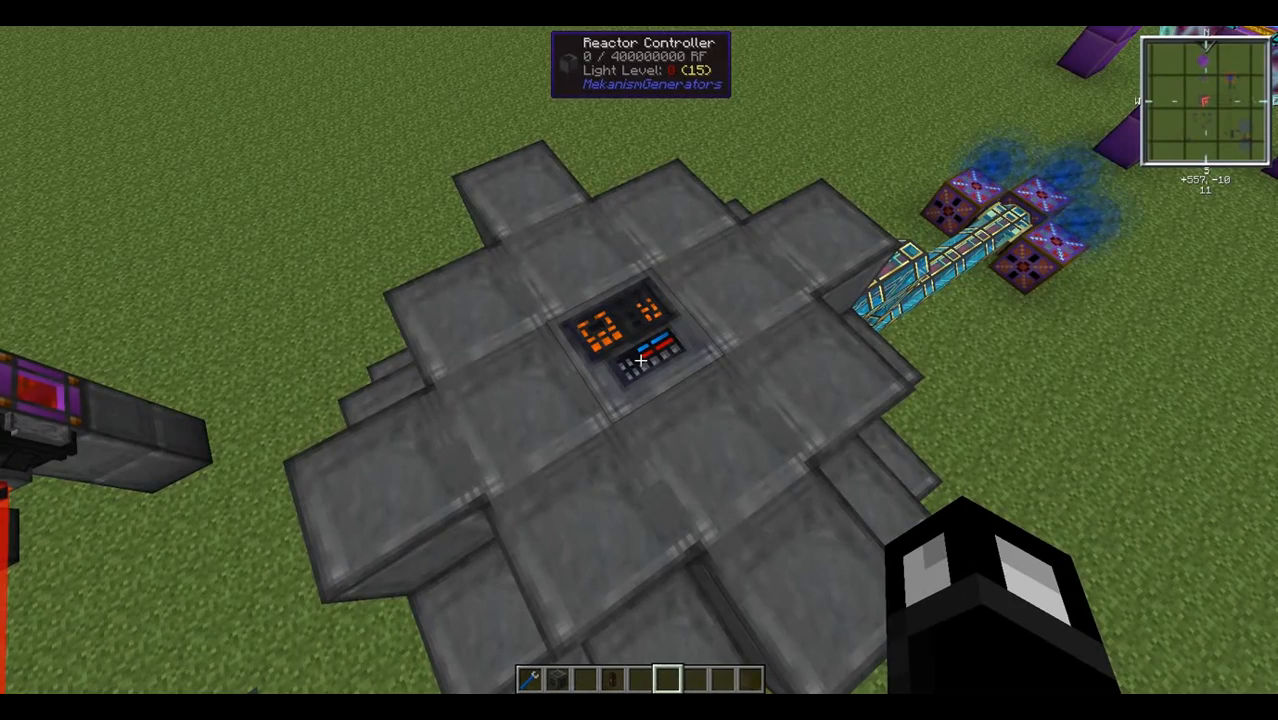
pyautogui.press('w')
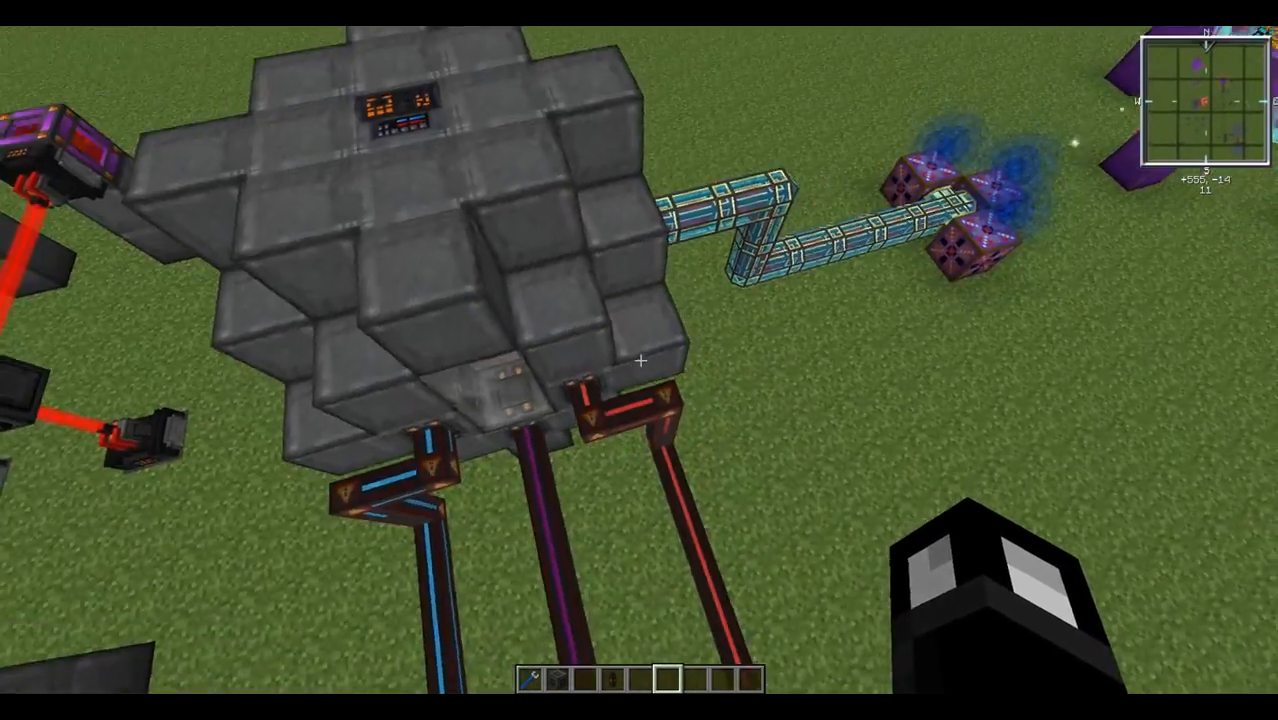
pyautogui.press('w')
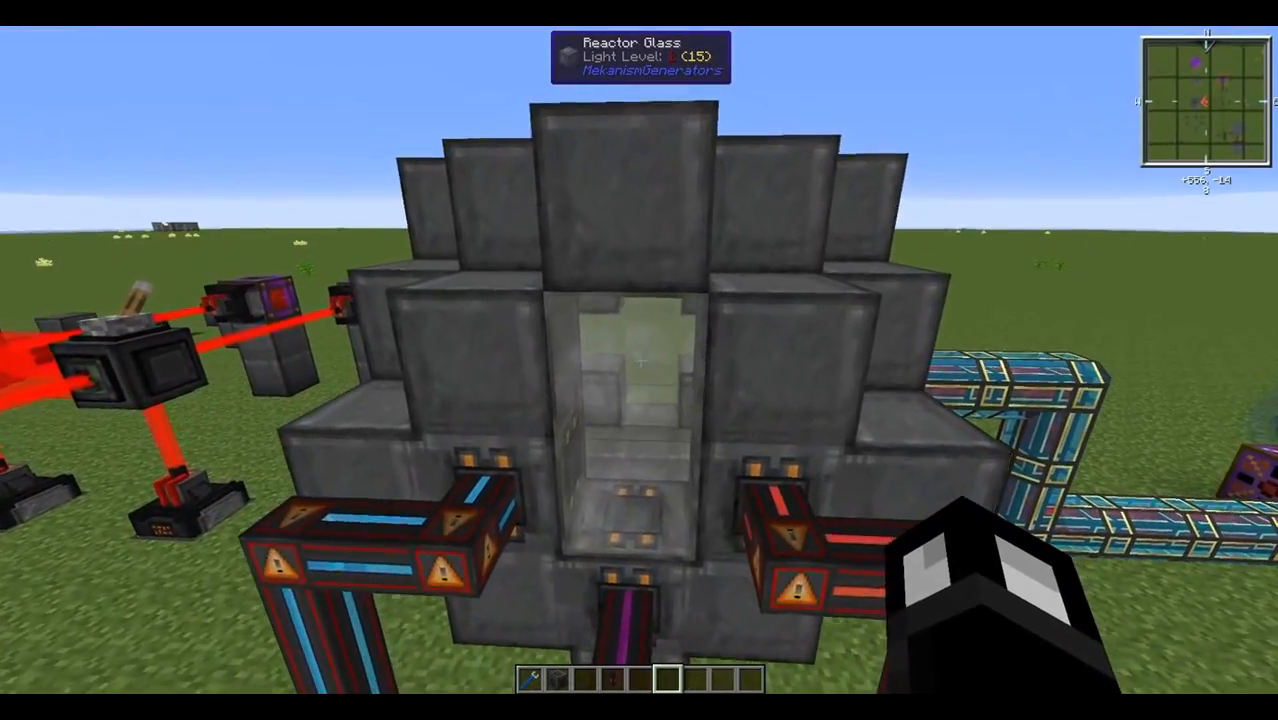
pyautogui.press('w')
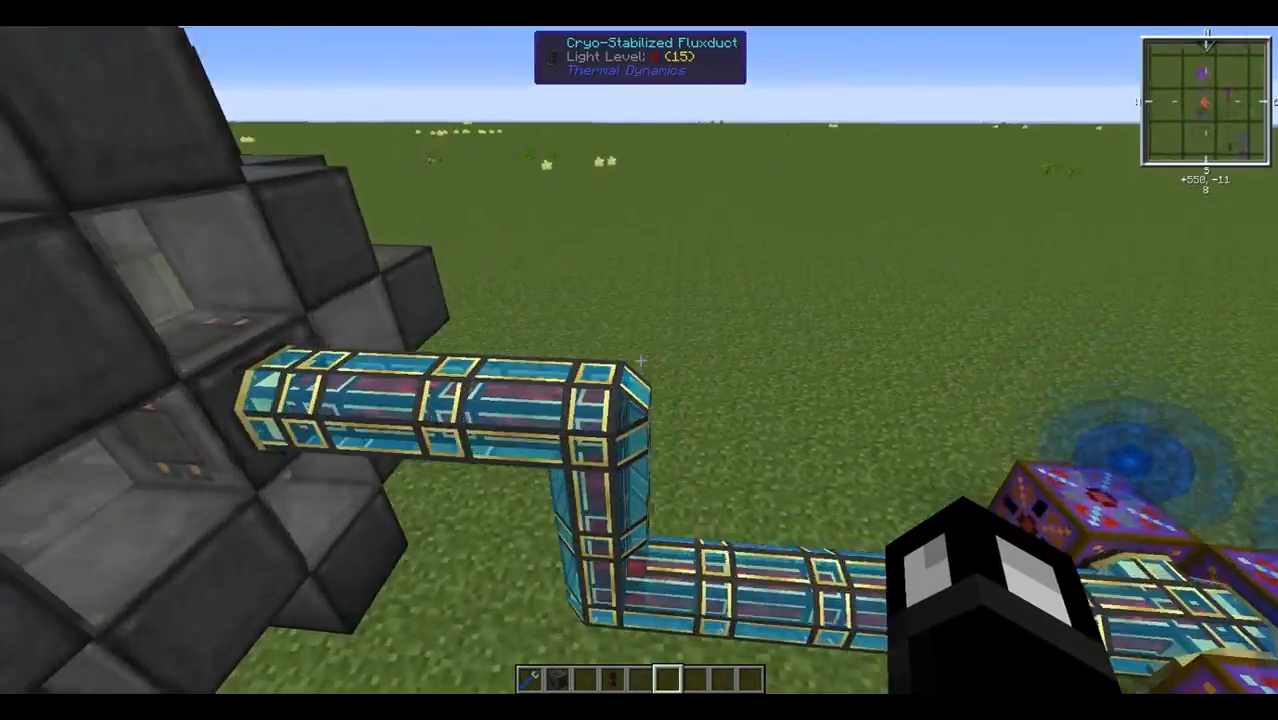
pyautogui.press('w')
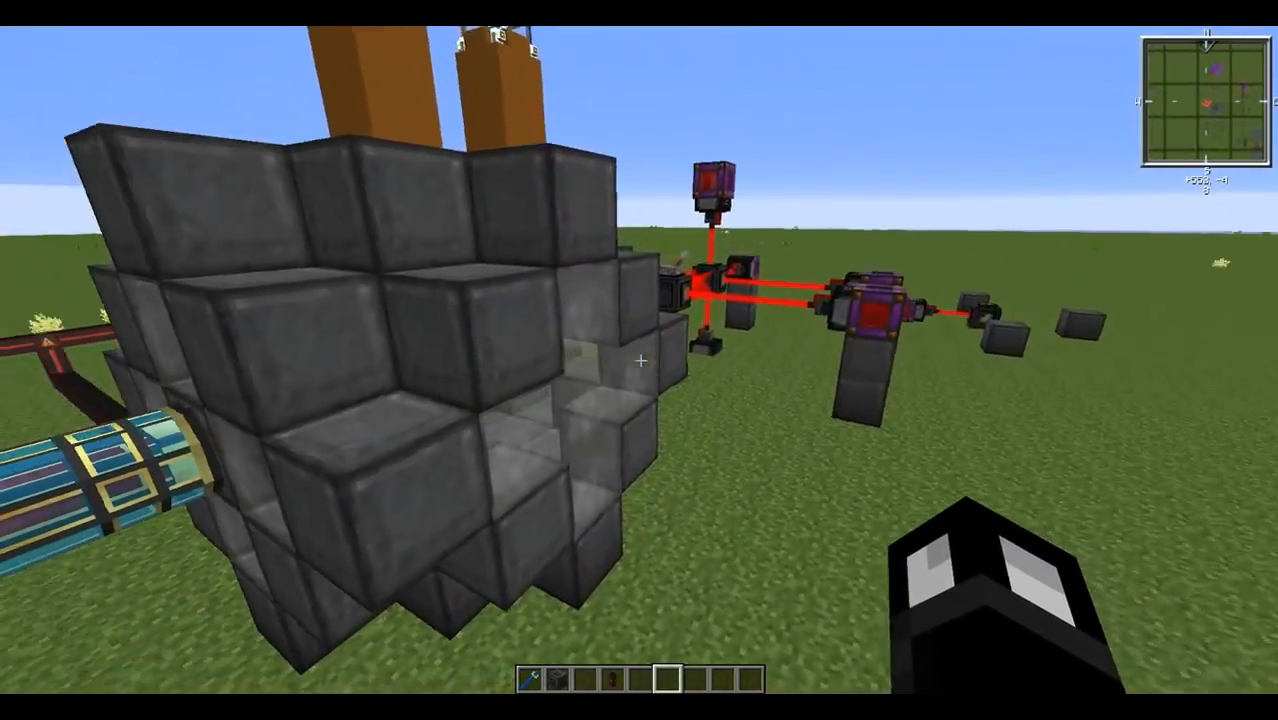
pyautogui.press('w')
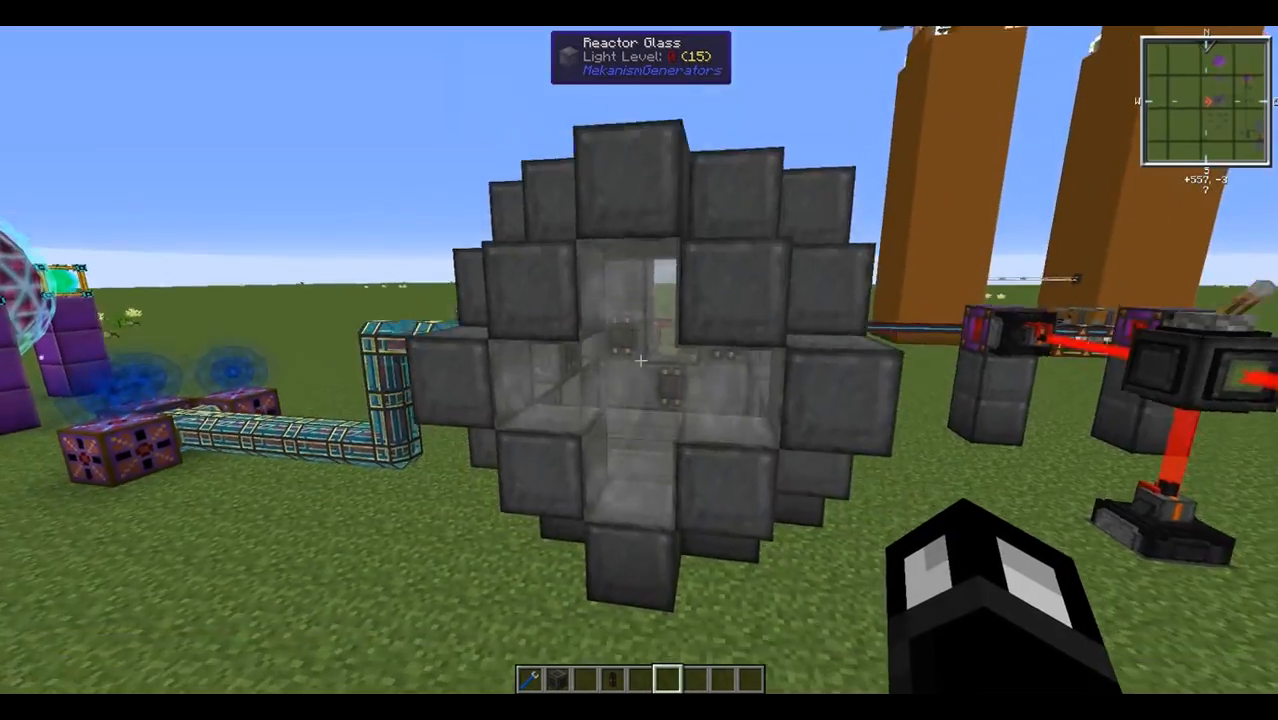
pyautogui.press('w')
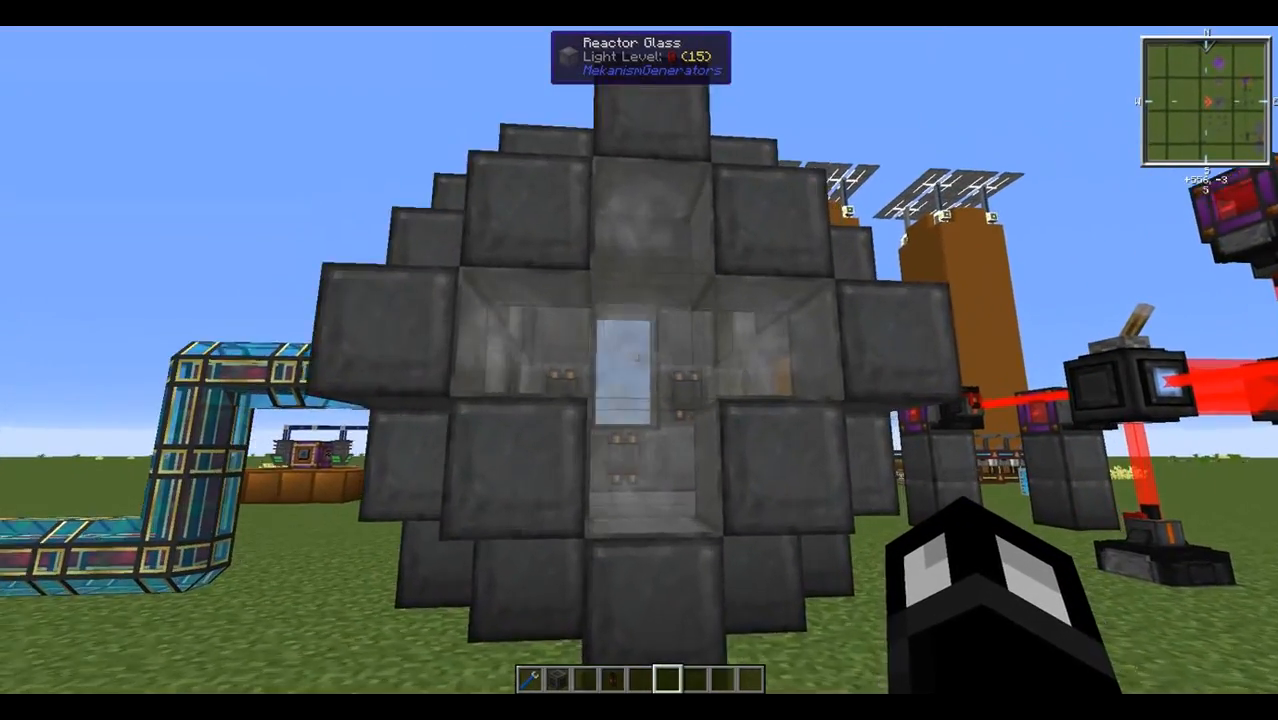
pyautogui.press('a')
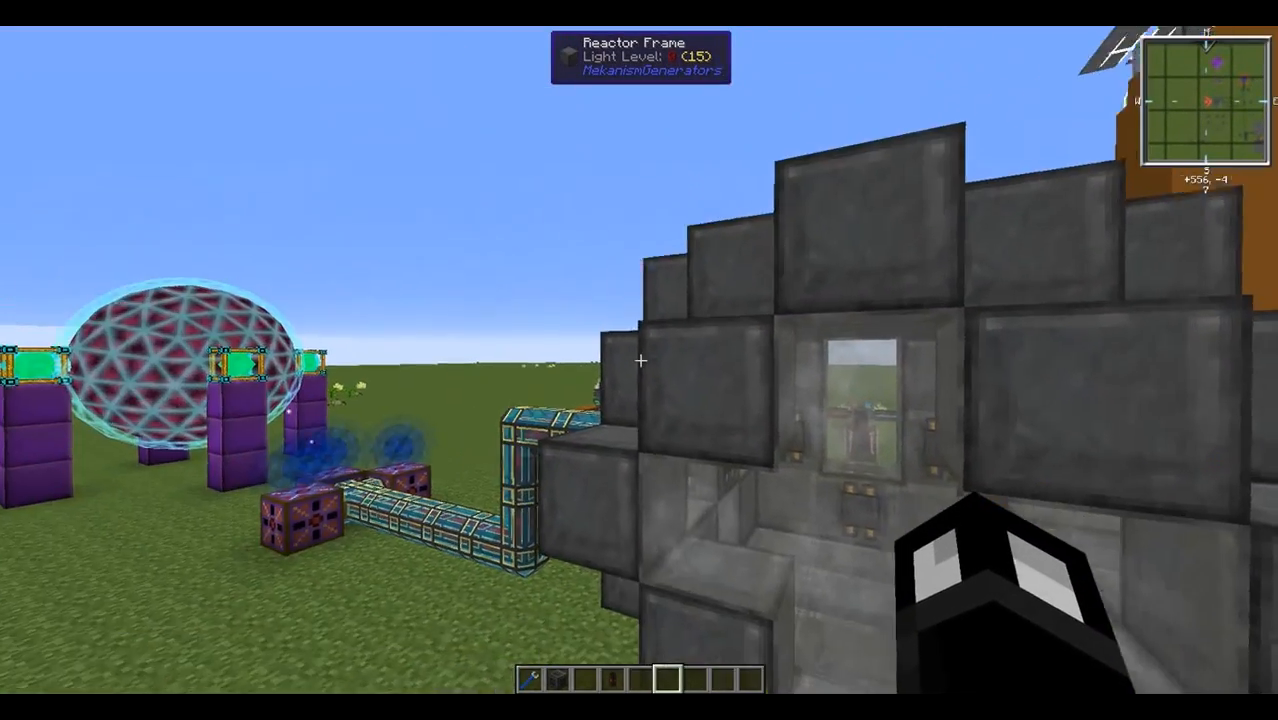
pyautogui.press('space')
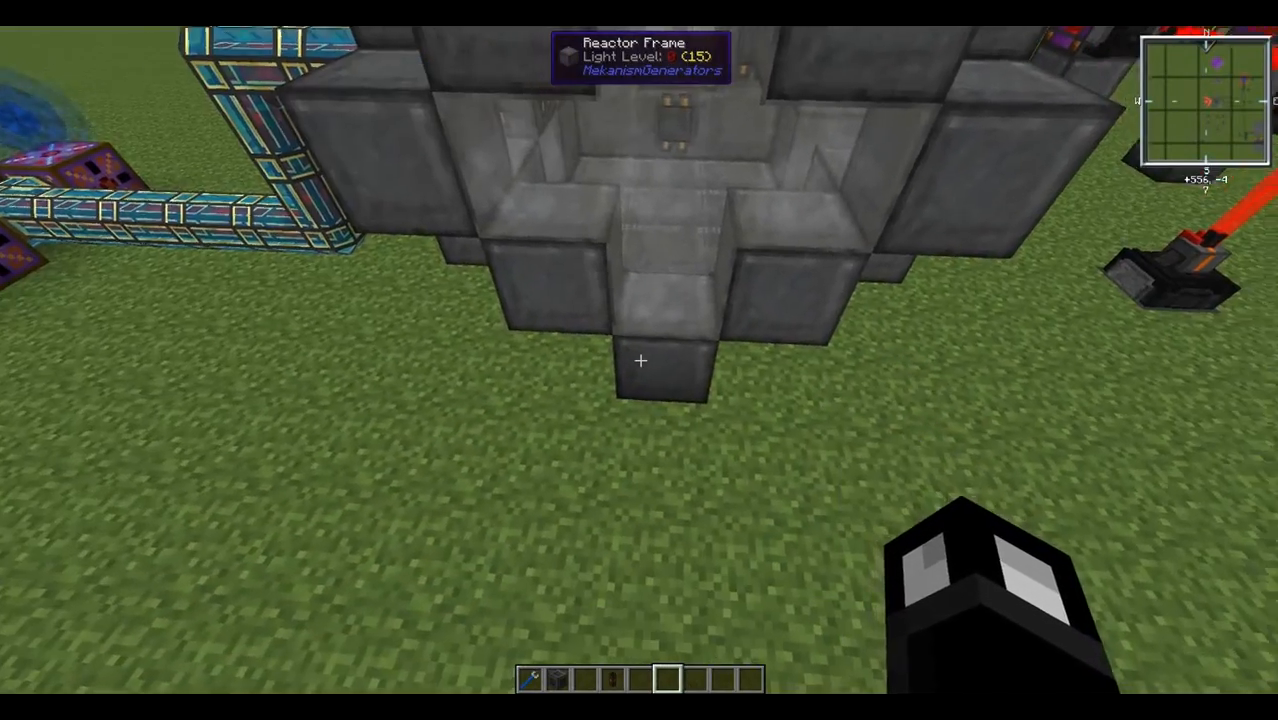
pyautogui.press('shift')
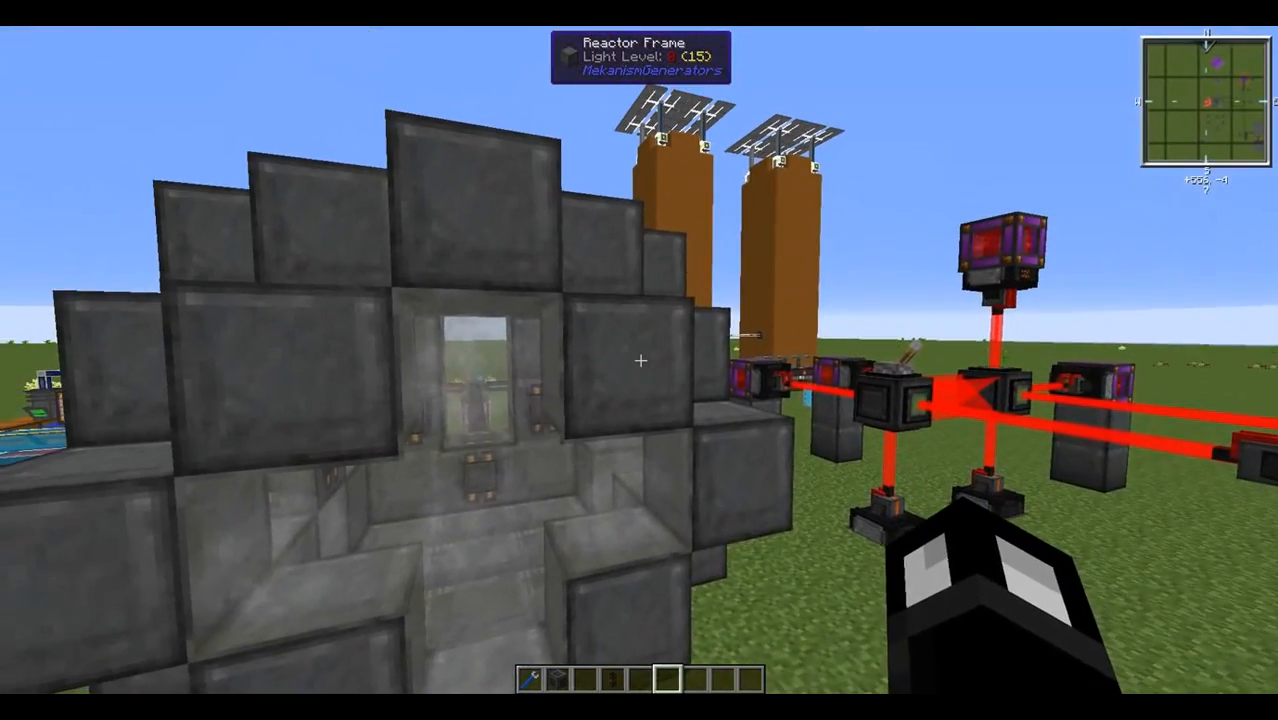
pyautogui.press('shift')
pyautogui.press('shift')
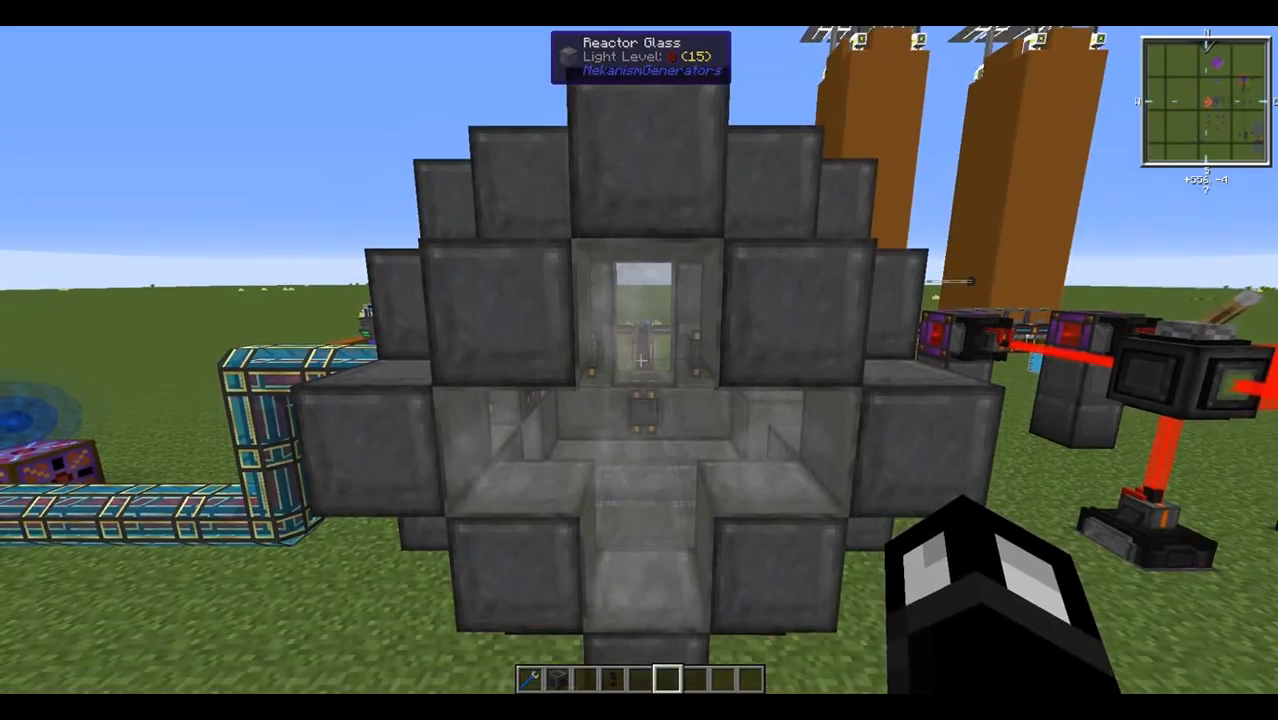
pyautogui.press('w')
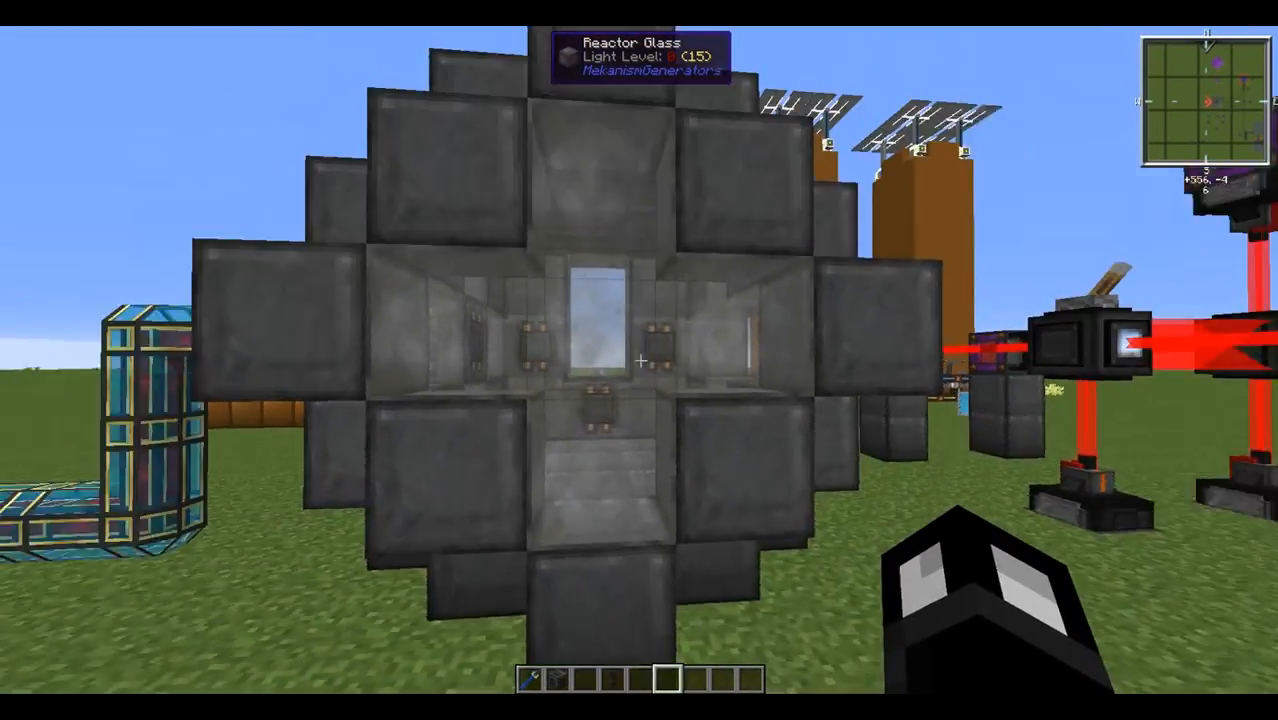
pyautogui.press('a')
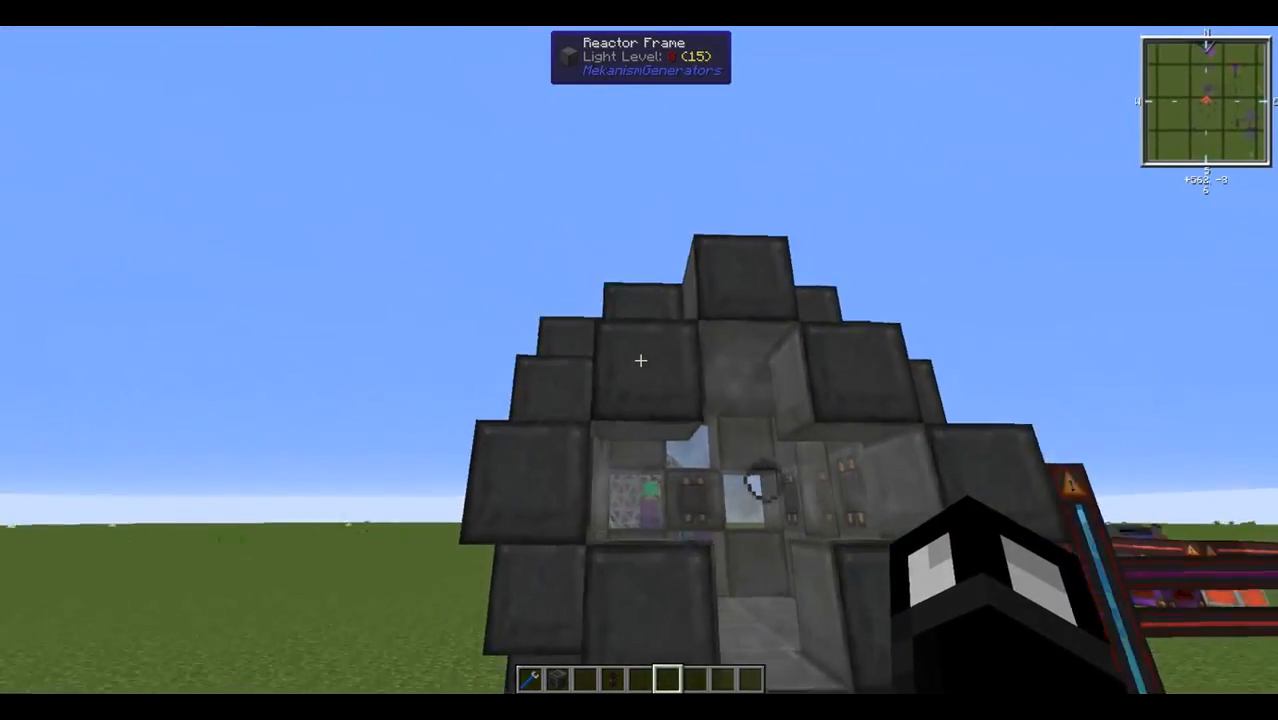
pyautogui.press('w')
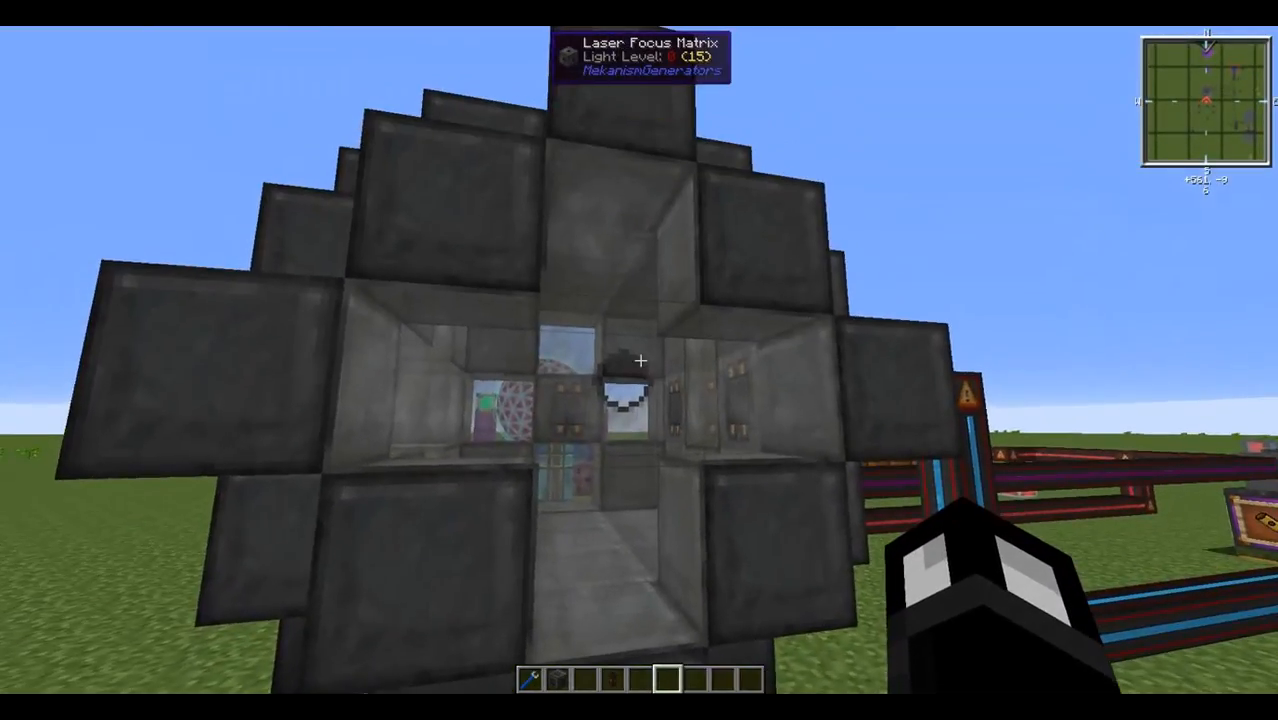
pyautogui.press('s')
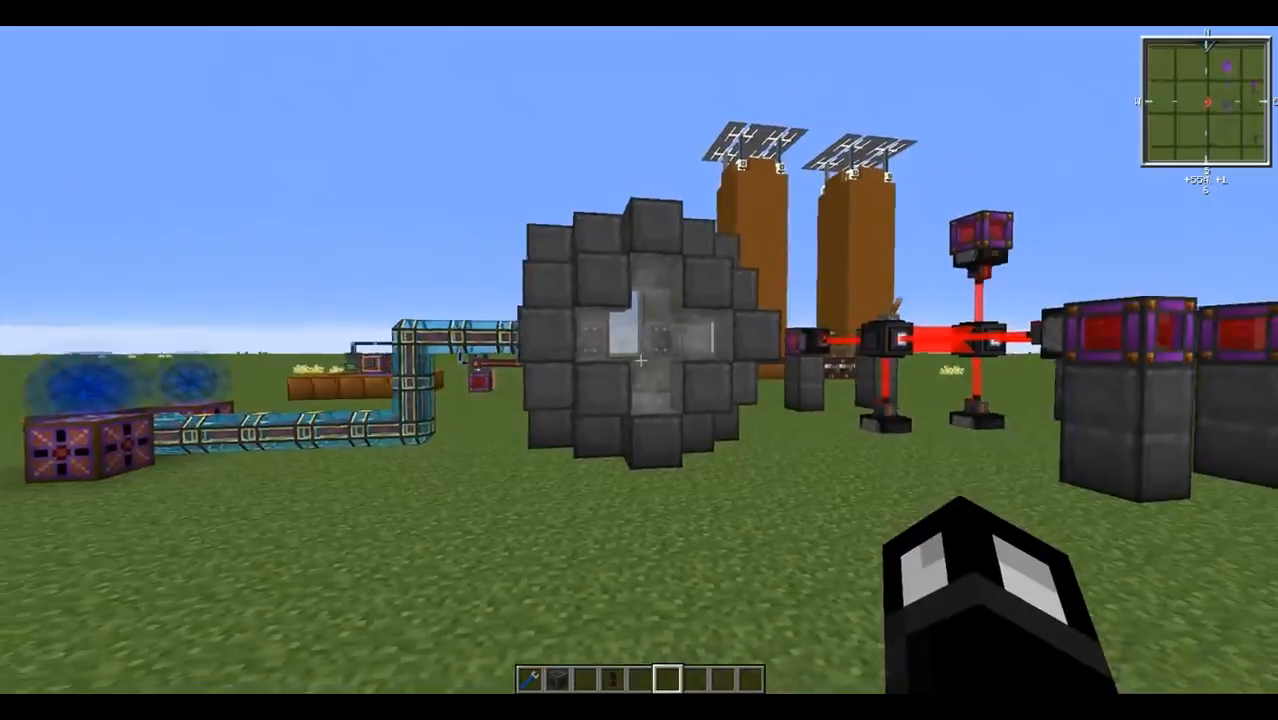
pyautogui.press('space')
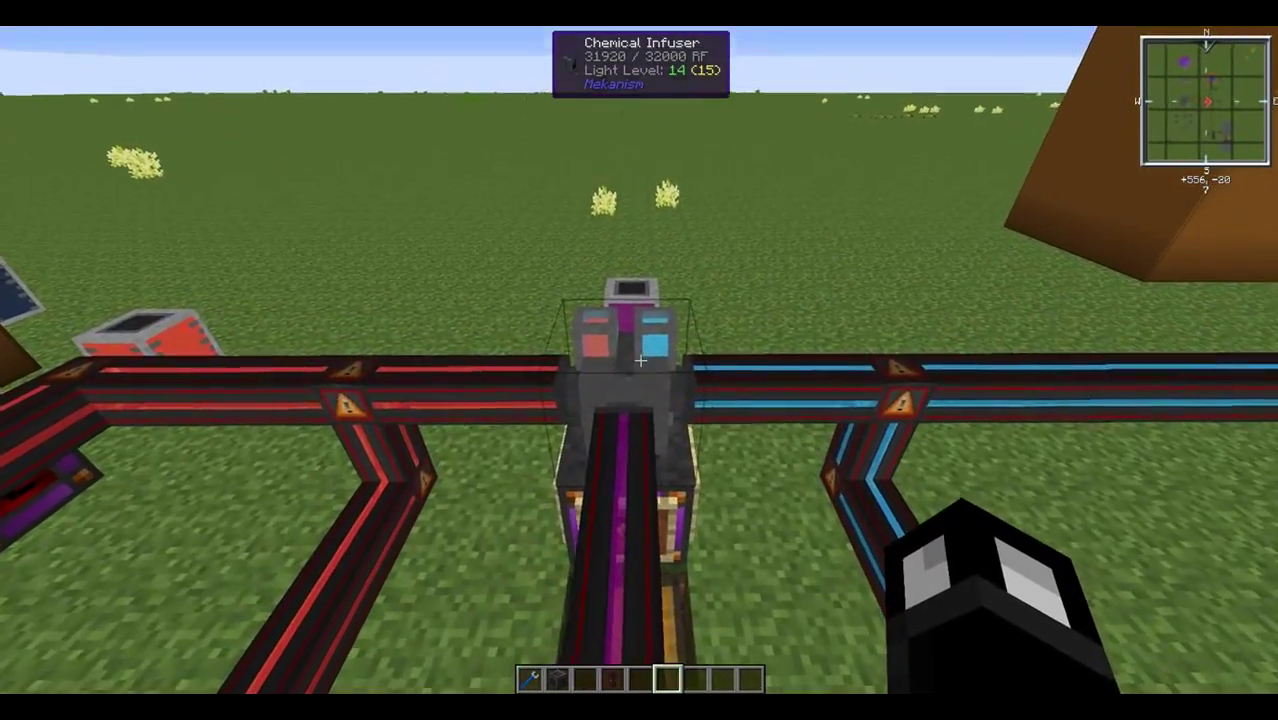
# Verify D-T fuel in the infuser and the controller reading Formed with 1,000 deuterium.
pyautogui.rightClick(639, 360)
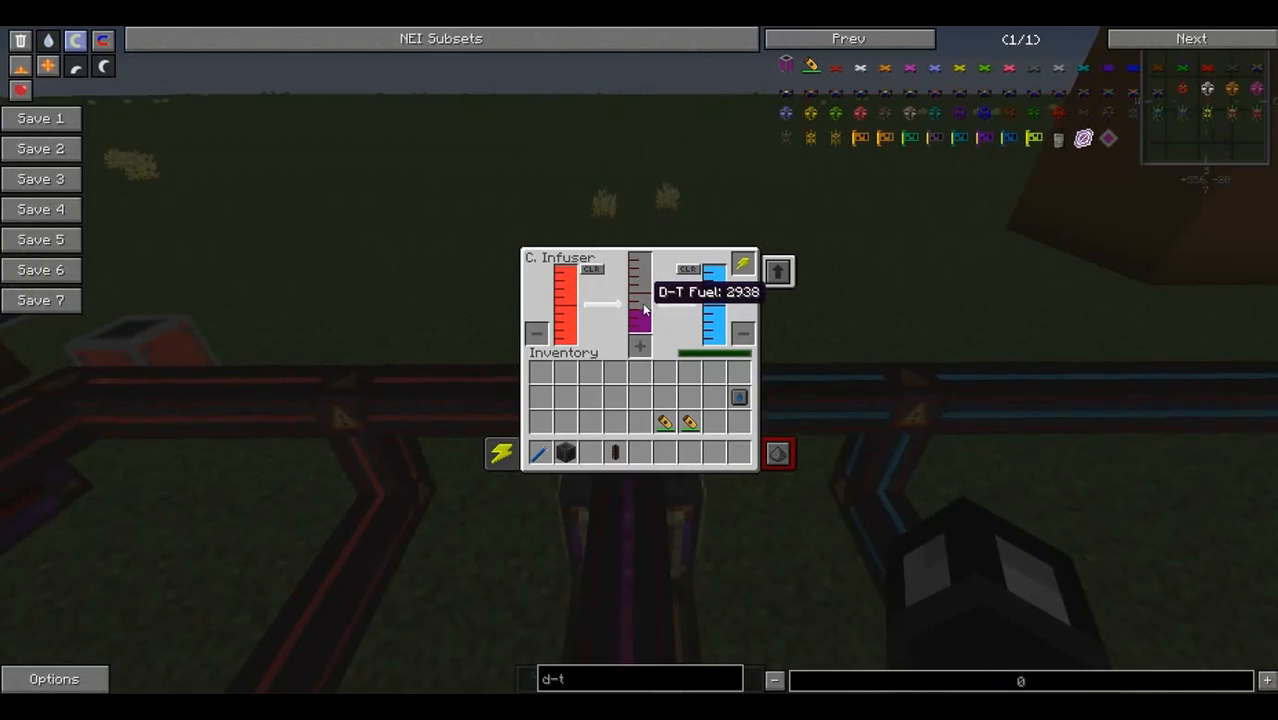
pyautogui.press('Escape')
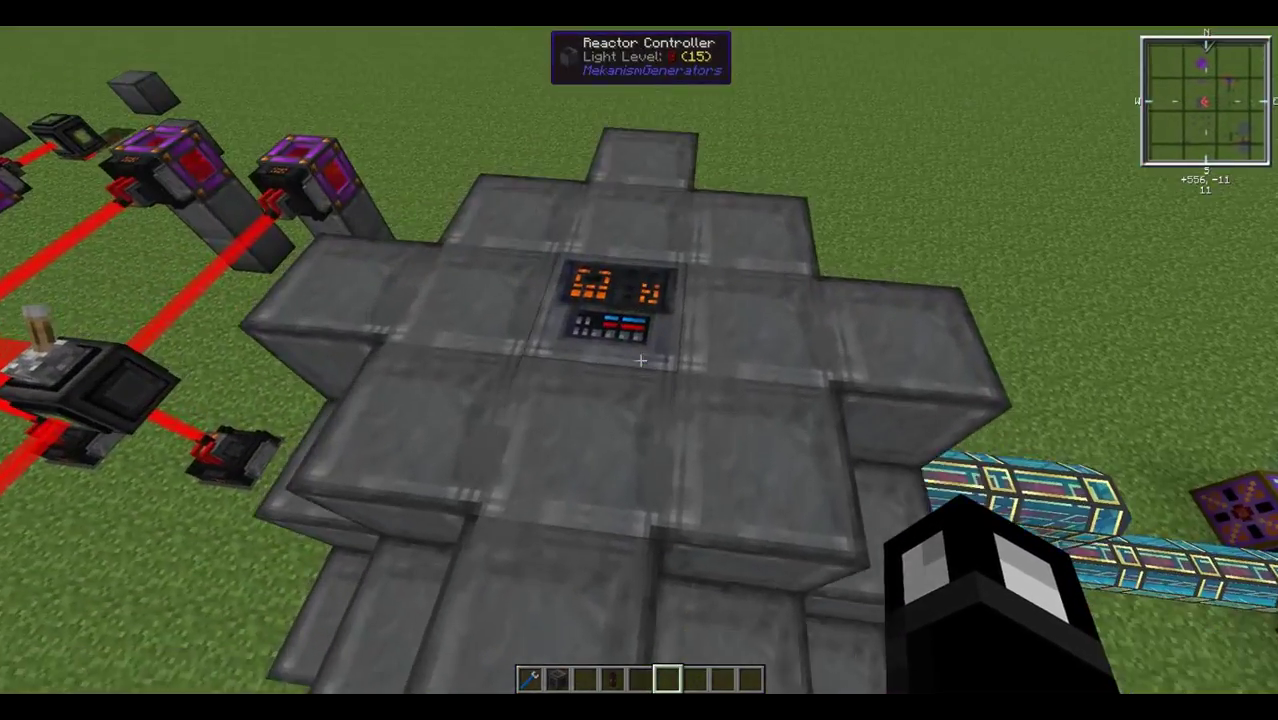
pyautogui.rightClick(639, 360)
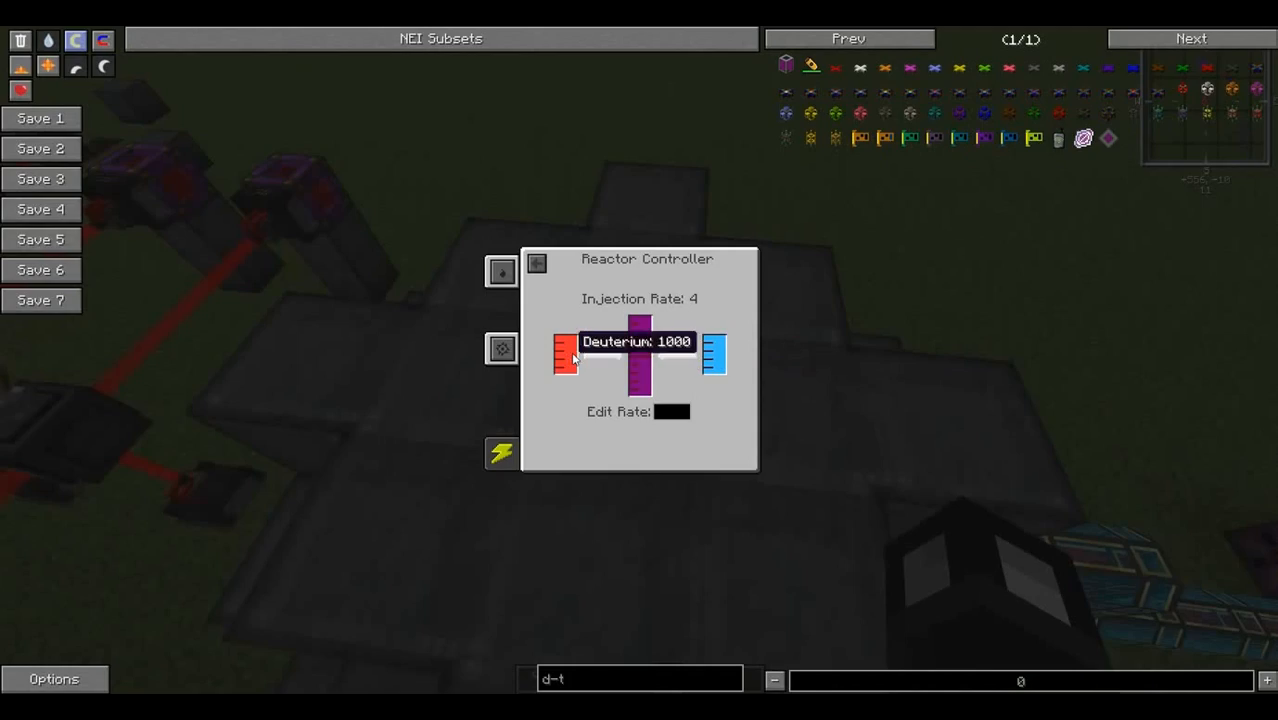
pyautogui.press('Escape')
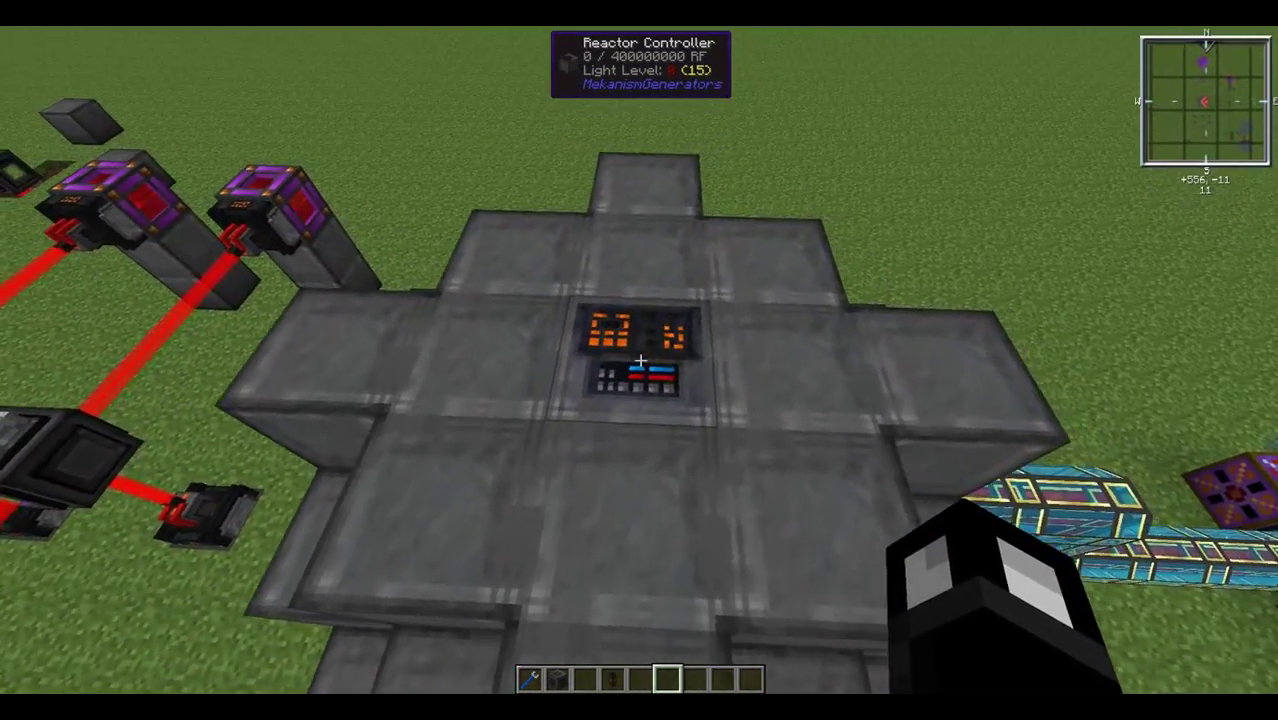
# View the reactor's statistics and plasma heat readings in the controller.
pyautogui.rightClick(640, 361)
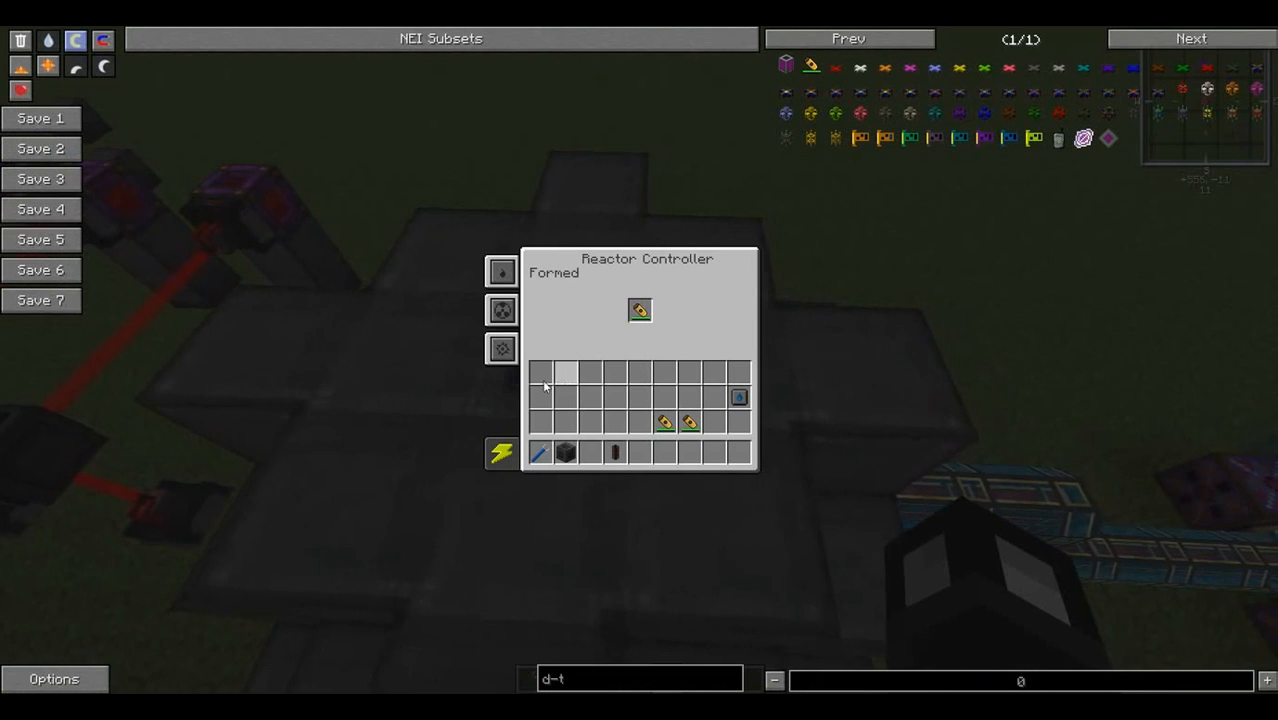
pyautogui.click(503, 351)
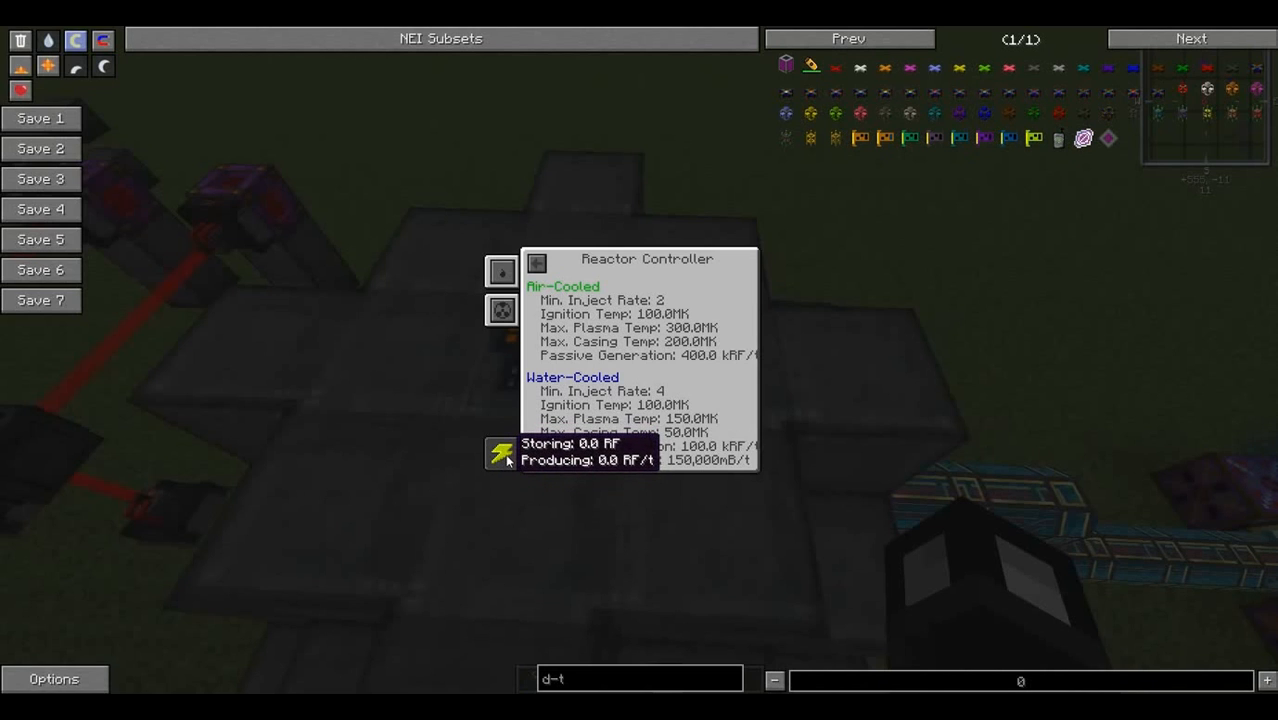
pyautogui.click(503, 271)
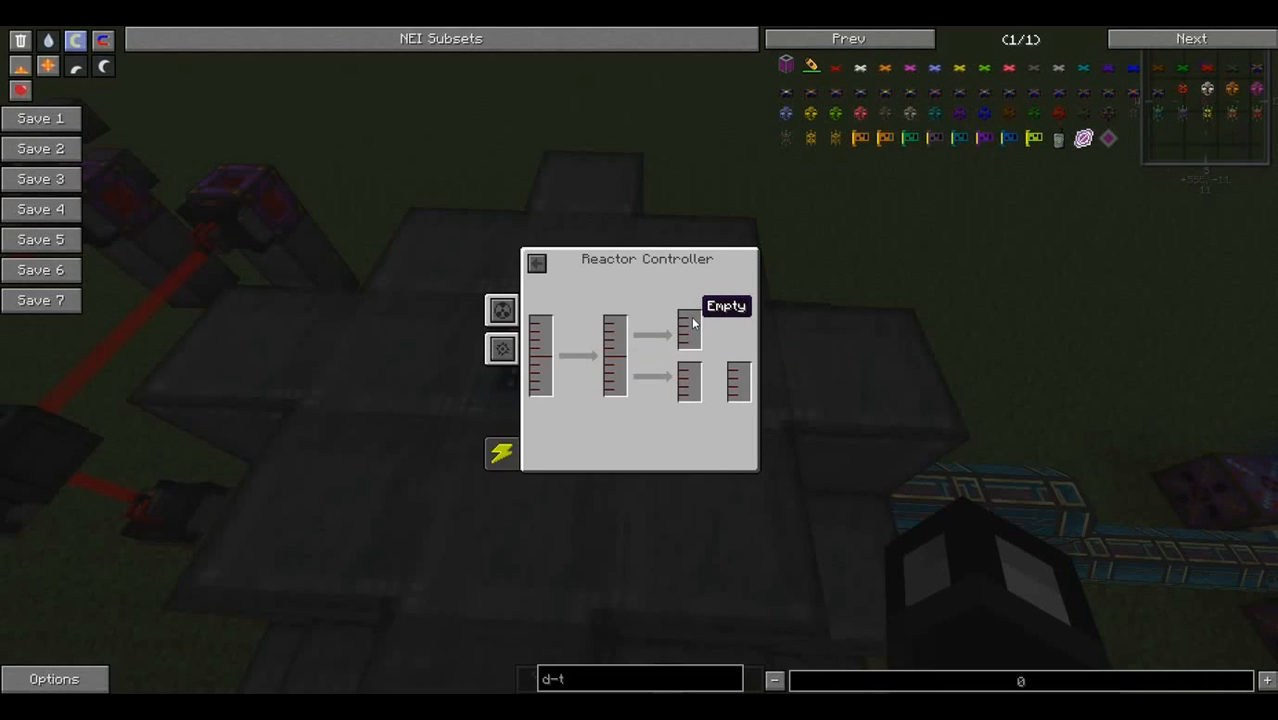
pyautogui.moveTo(540, 355)
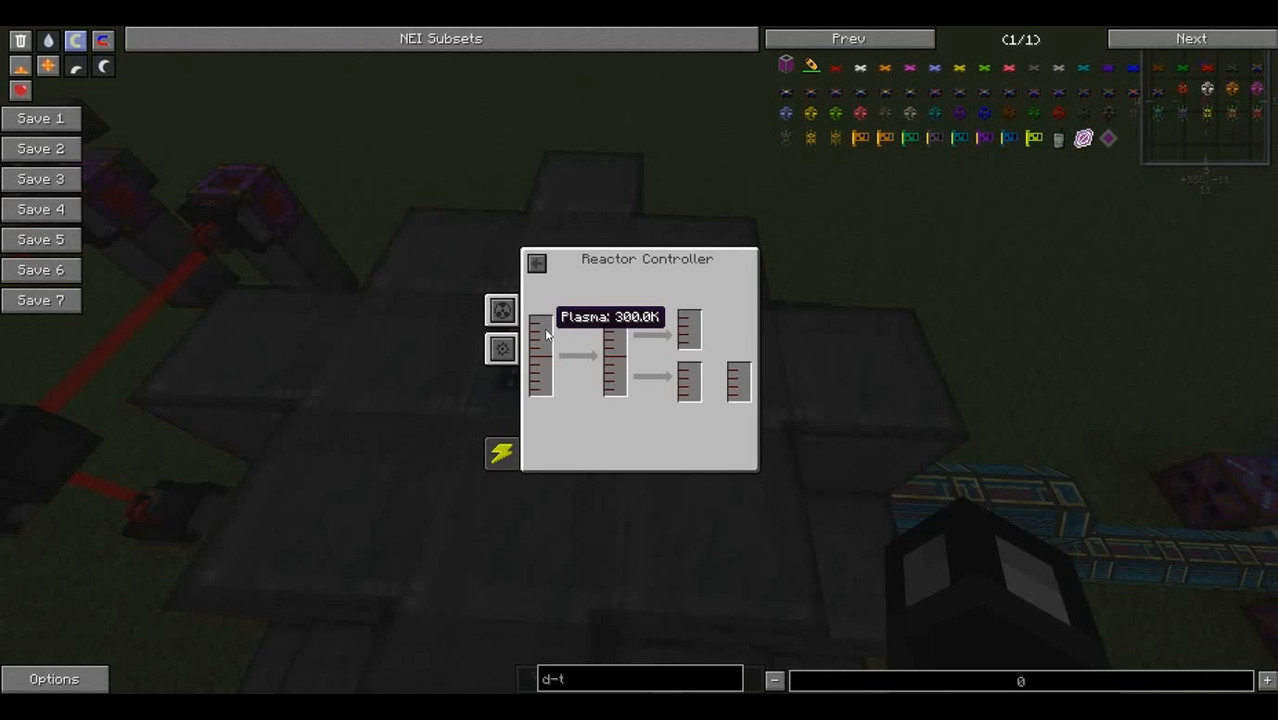
pyautogui.click(505, 350)
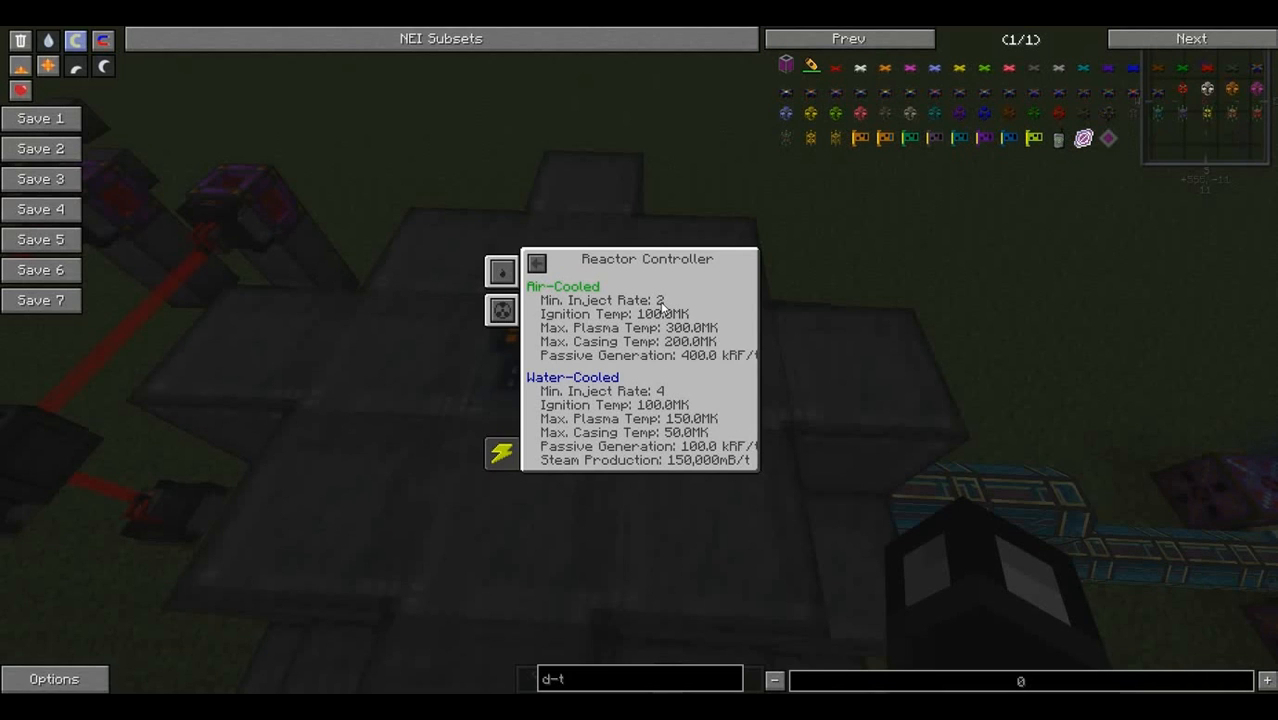
# Set the reactor's injection rate to 2 in the Fuel tab.
pyautogui.click(504, 312)
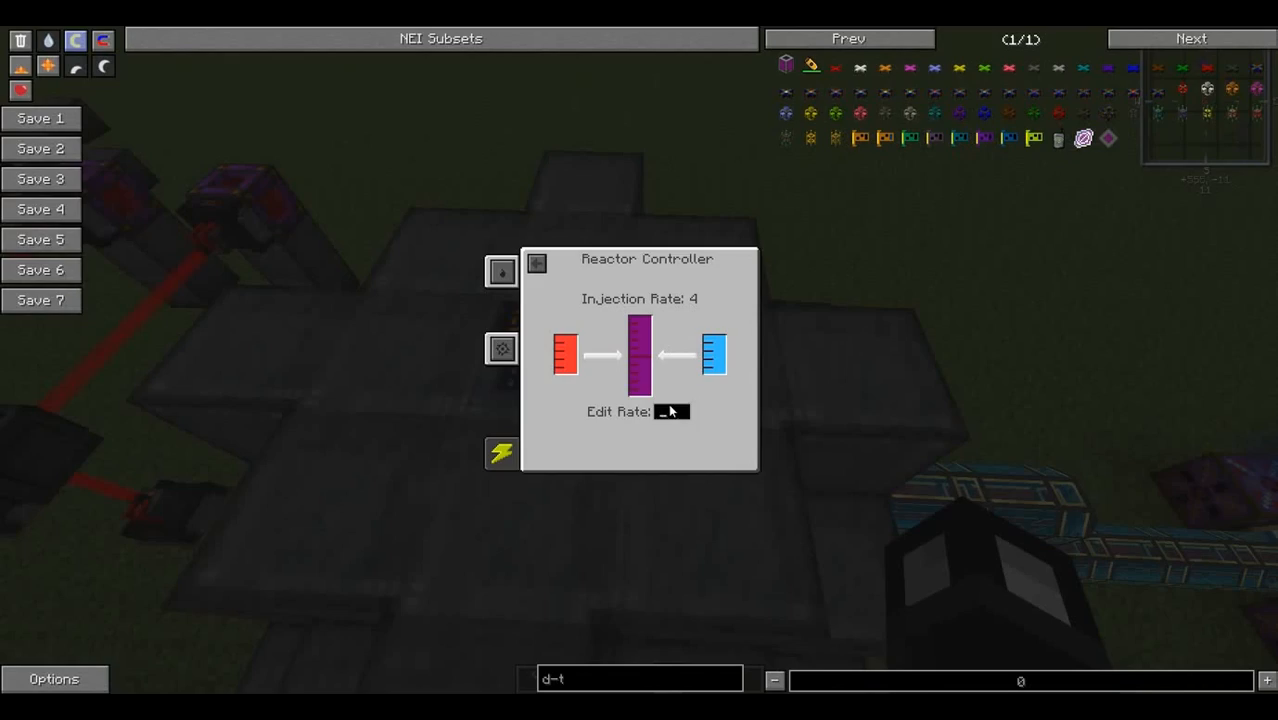
pyautogui.write('2')
pyautogui.press('Return')
pyautogui.press('Escape')
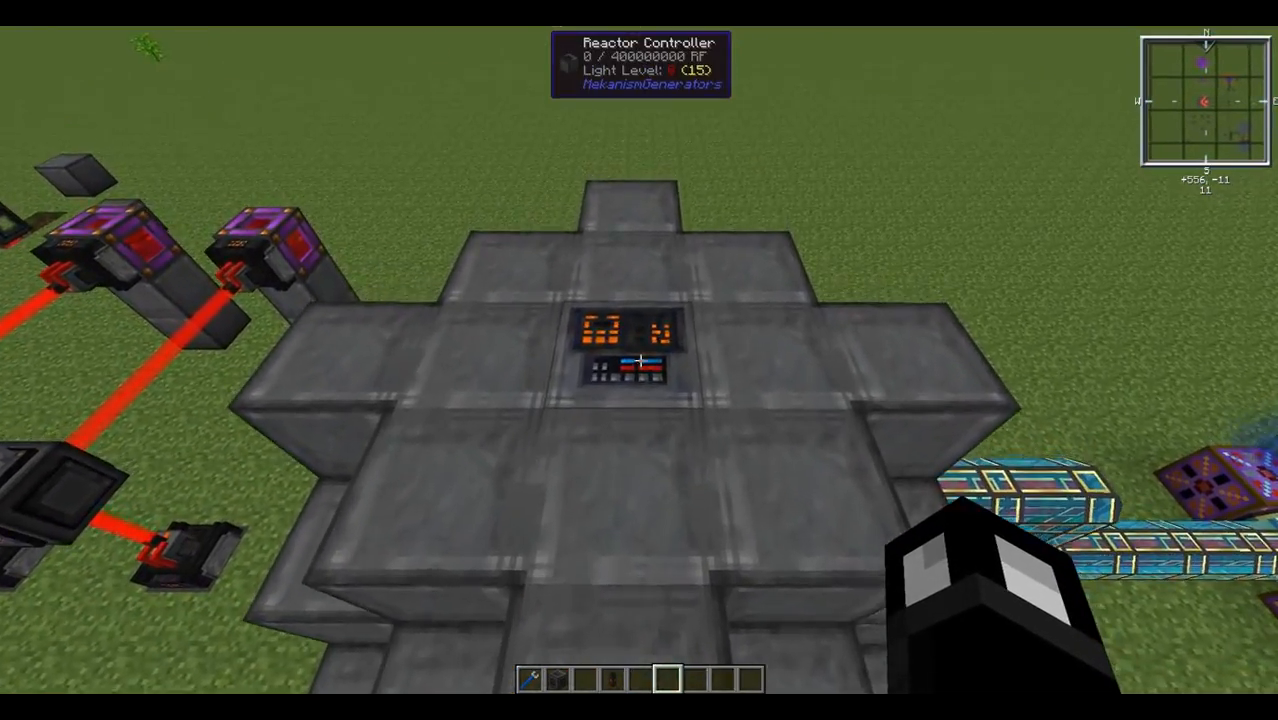
# Confirm injection rate 2 and the halved generation figures in Statistics.
pyautogui.rightClick(640, 360)
pyautogui.click(502, 311)
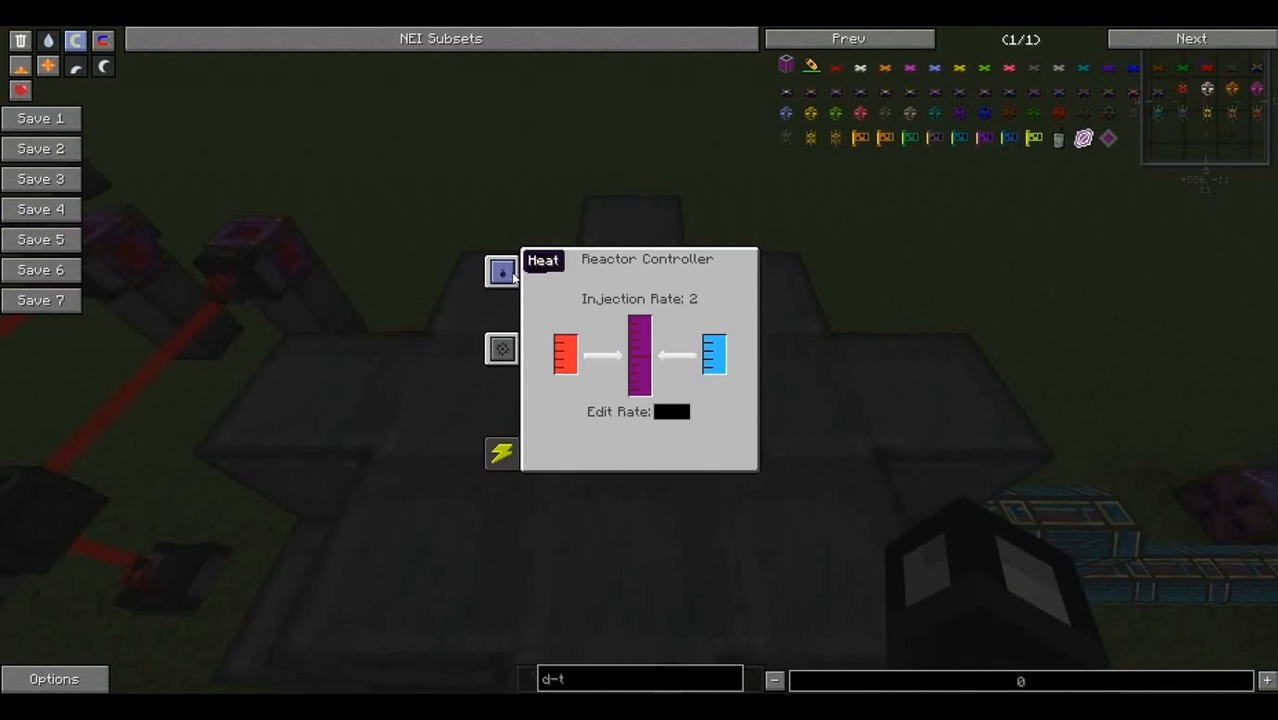
pyautogui.click(502, 271)
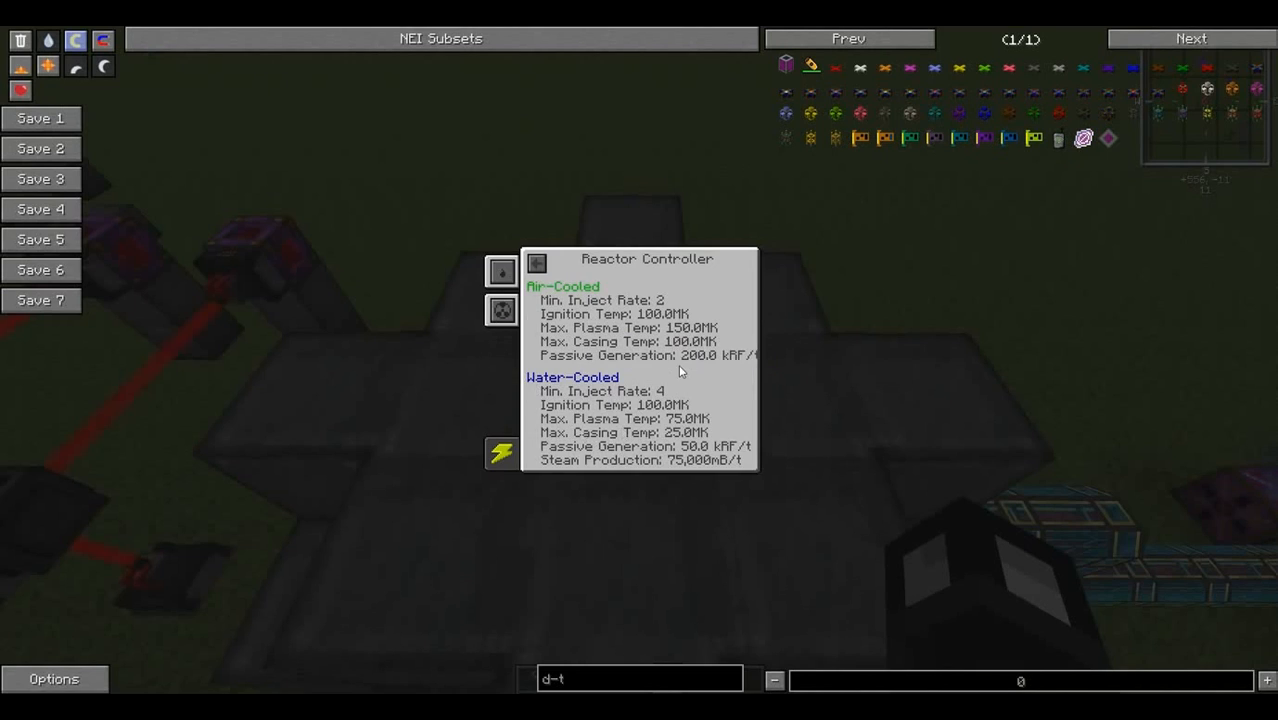
pyautogui.press('Escape')
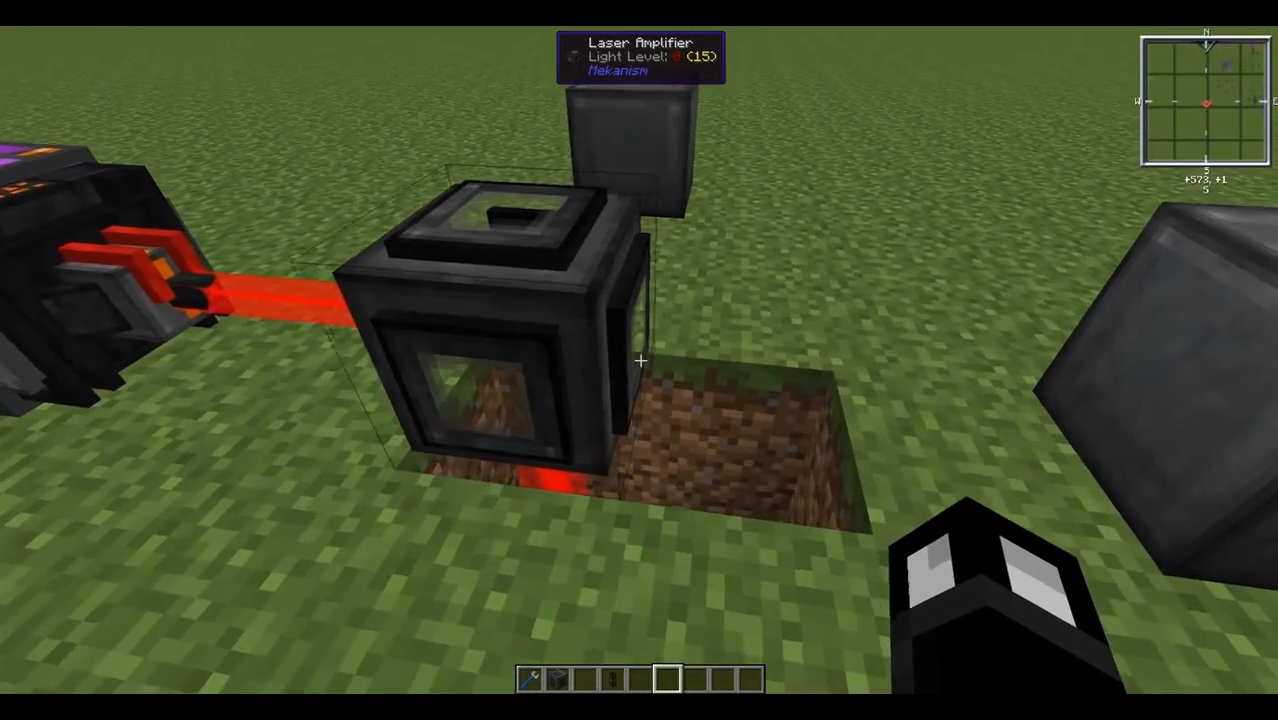
# Rotate the laser amplifier with the Crescent Hammer and bring up its settings.
pyautogui.press('1')
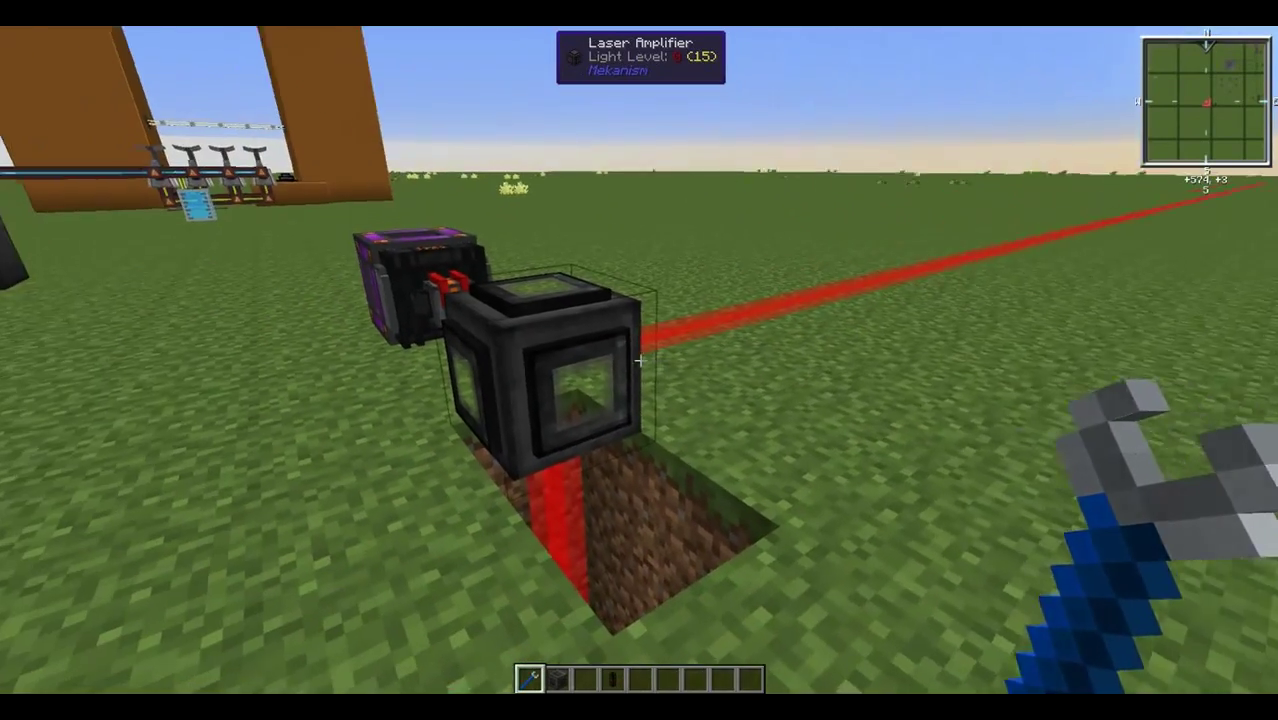
pyautogui.rightClick(639, 360)
pyautogui.scroll(-1, 639, 360)
pyautogui.rightClick(639, 360)
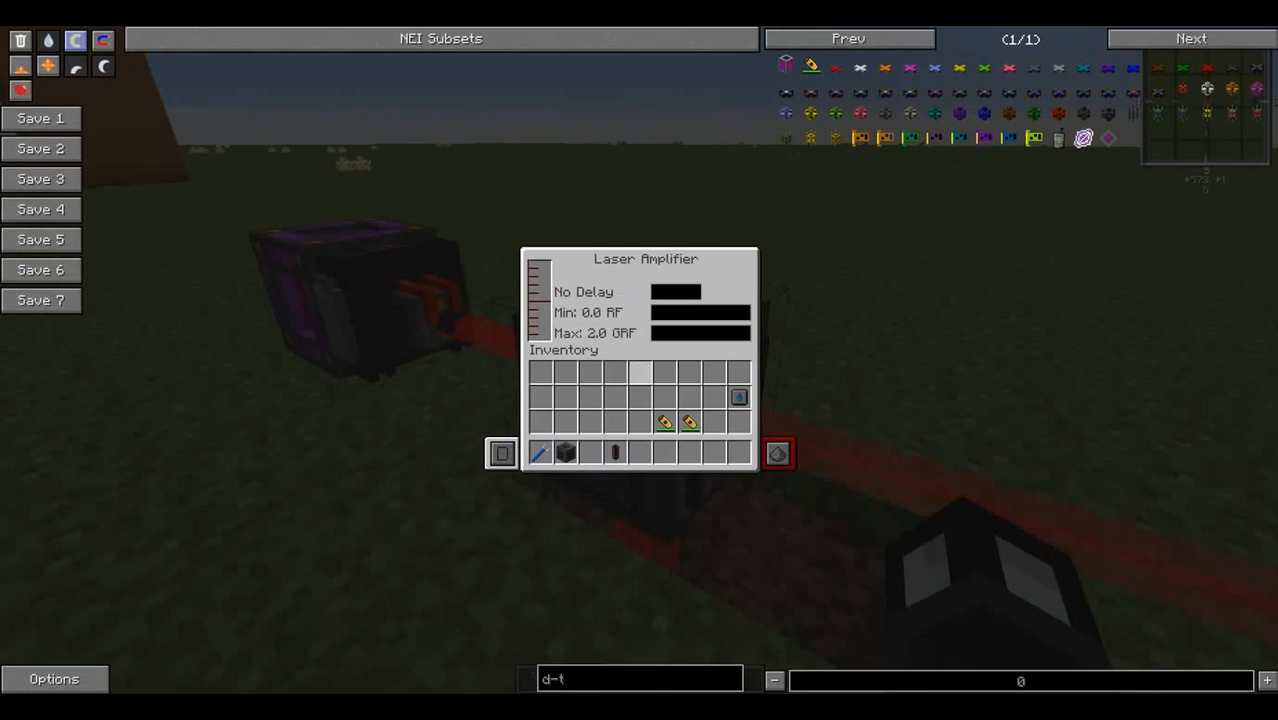
# Bring up the elevated laser amplifier's settings as it begins storing charge.
pyautogui.press('Escape')
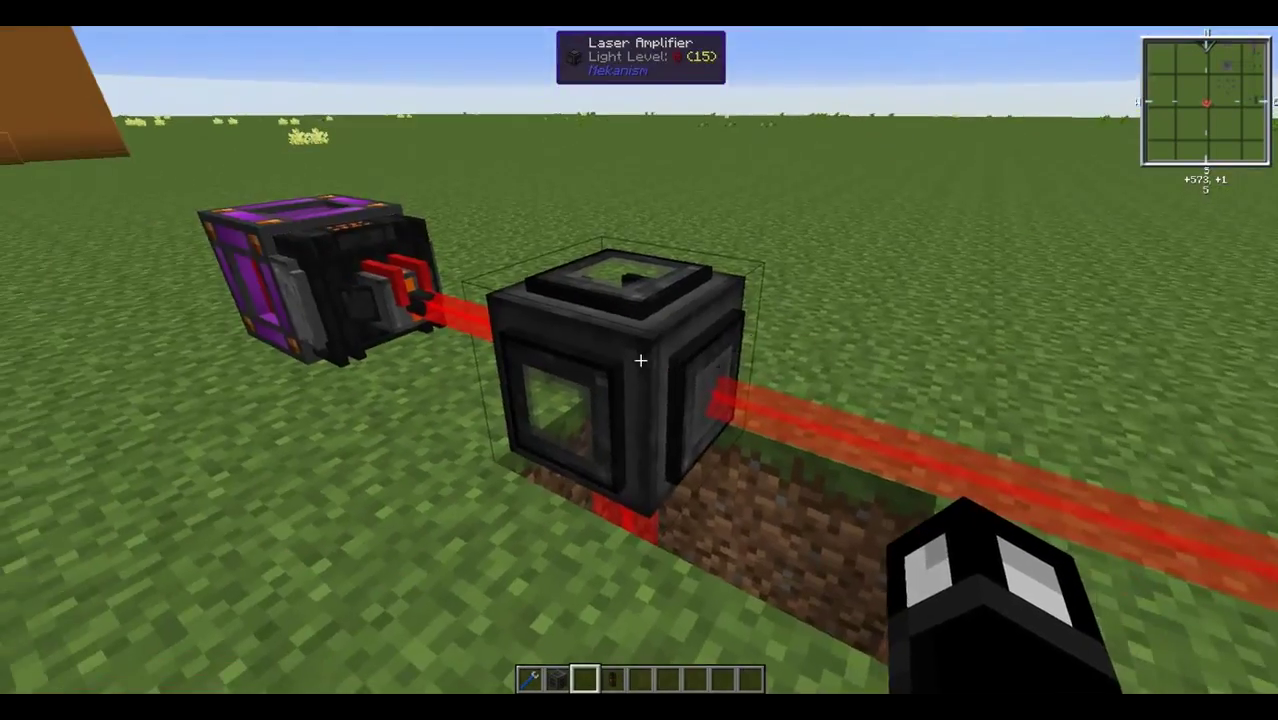
pyautogui.rightClick(639, 360)
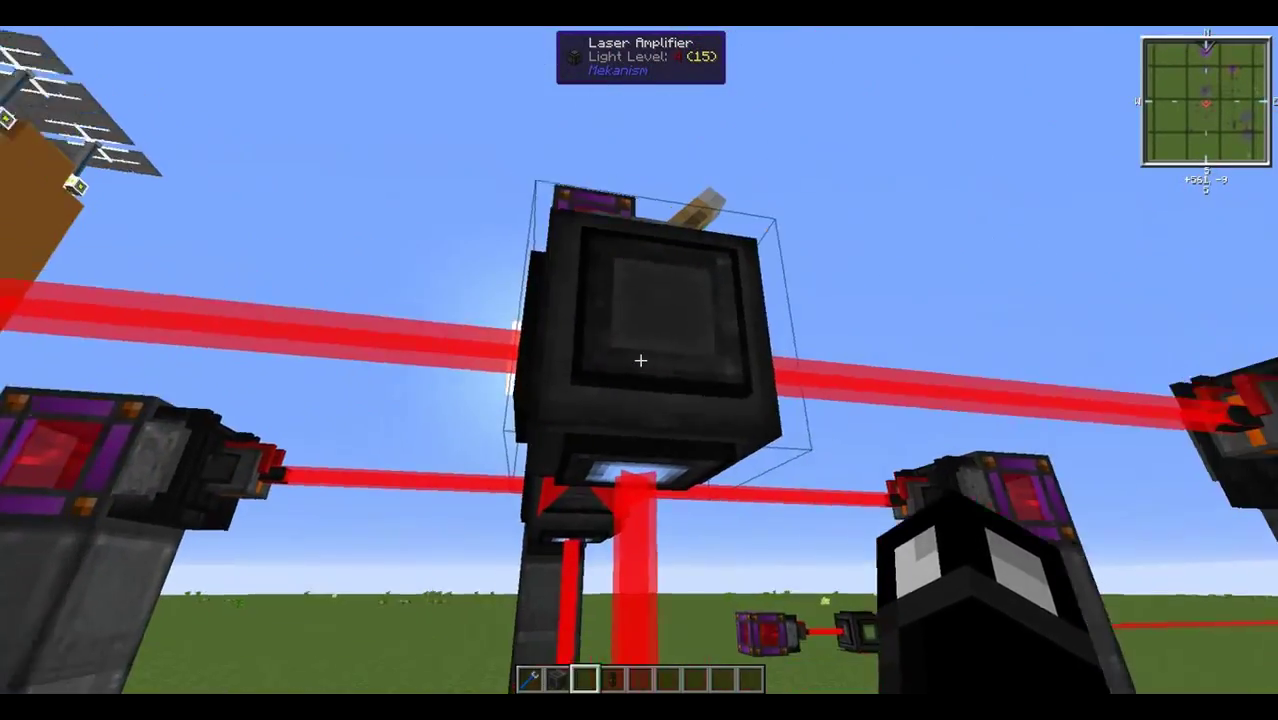
# Check the laser amplifier's stored energy twice as it charges toward its 2.0 GRF capacity.
pyautogui.rightClick(640, 360)
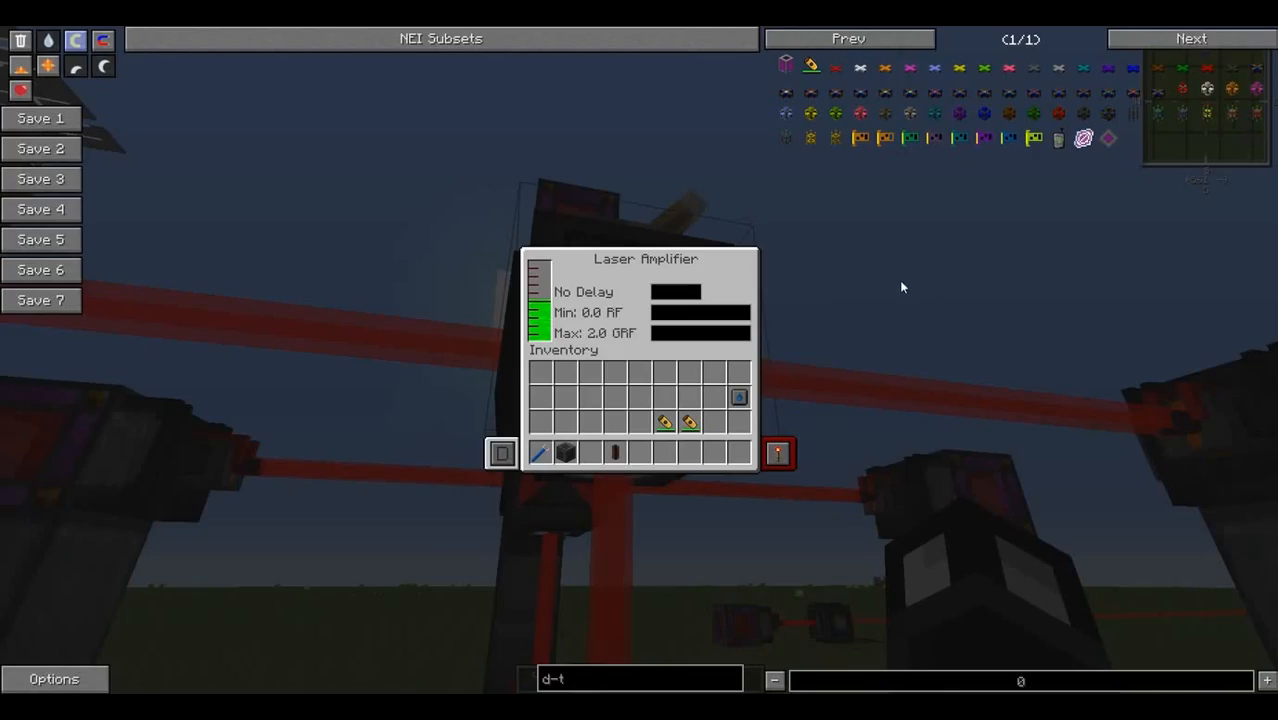
pyautogui.press('Escape')
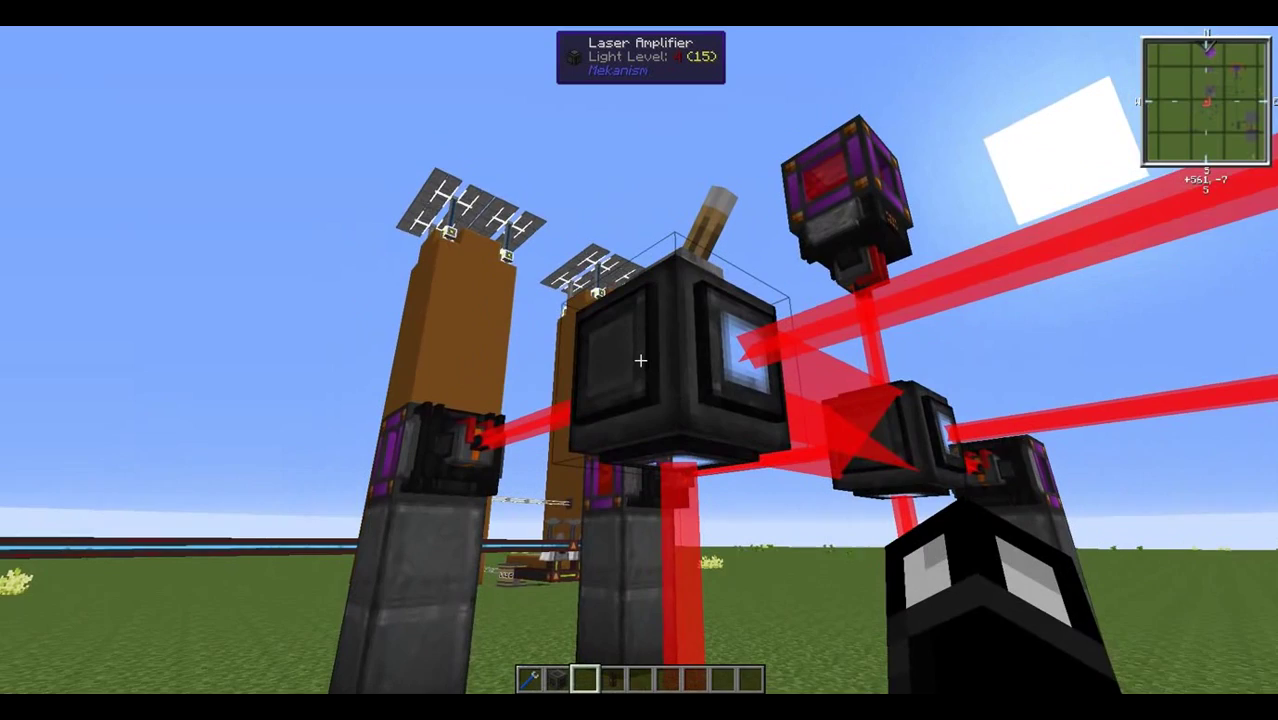
pyautogui.rightClick(640, 360)
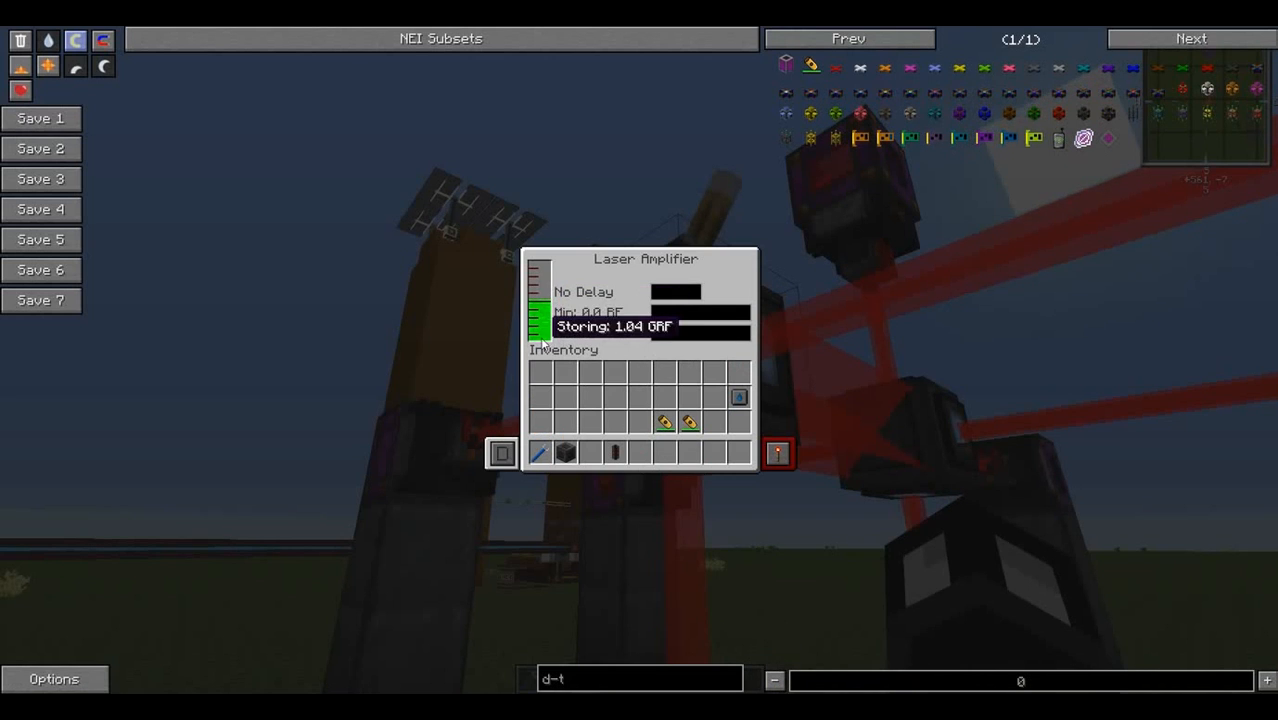
pyautogui.press('Escape')
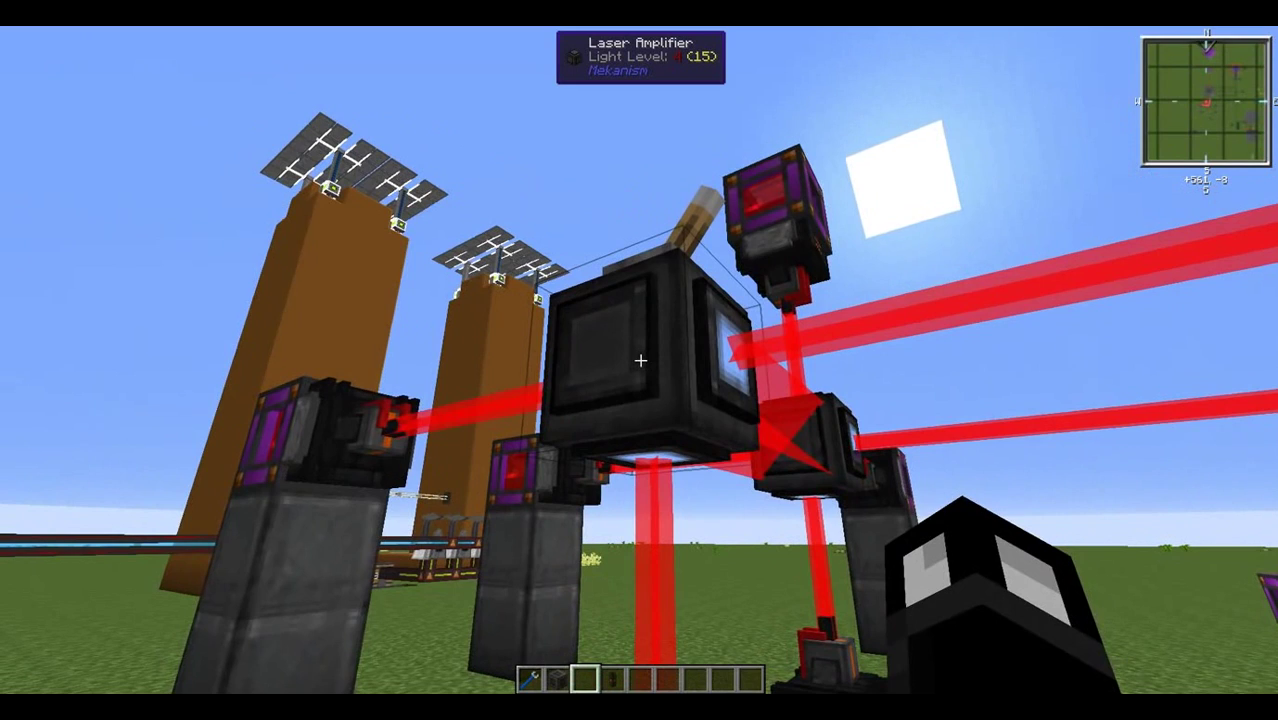
# Recheck the amplifier's charge until it reads about 1.05 GRF.
pyautogui.rightClick(640, 360)
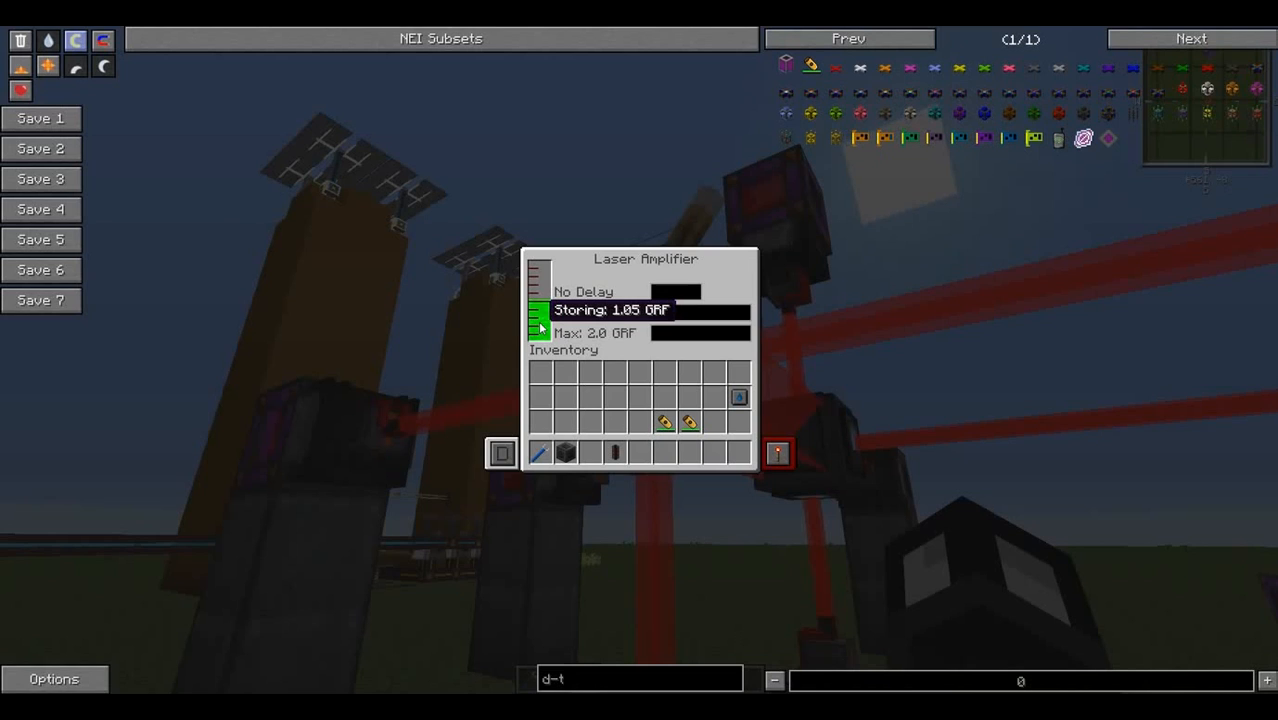
pyautogui.press('Escape')
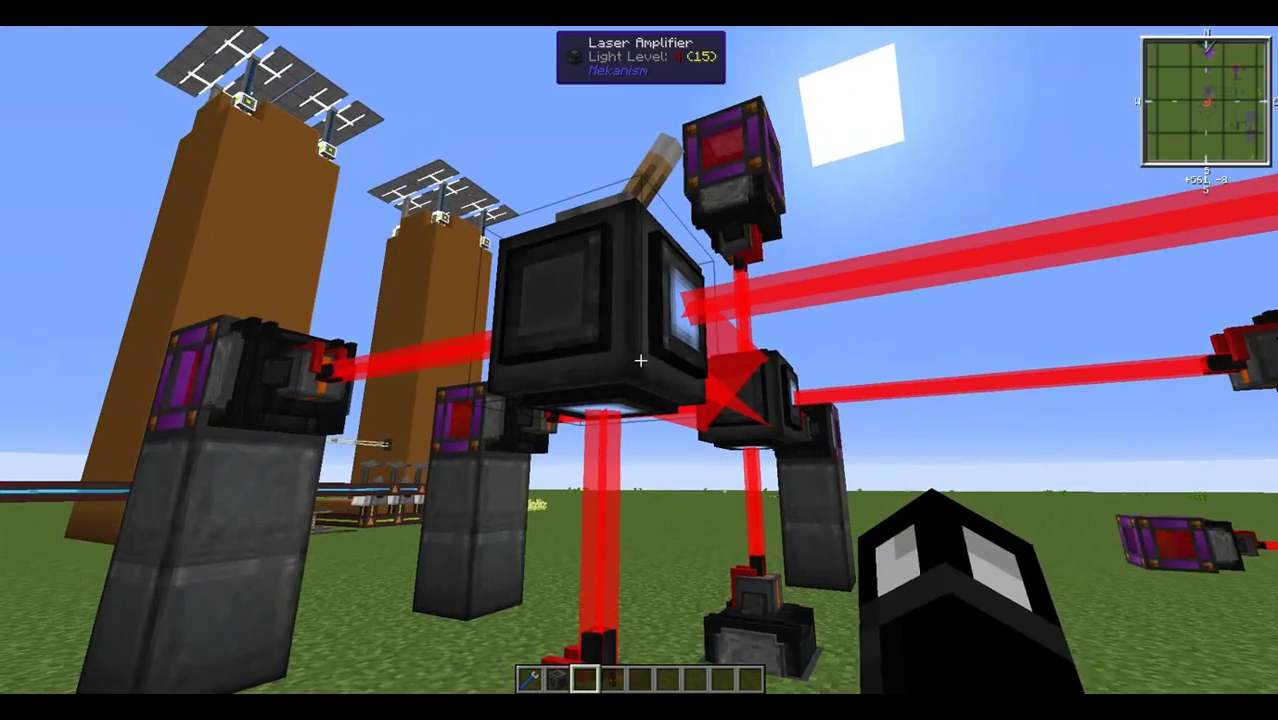
pyautogui.rightClick(640, 360)
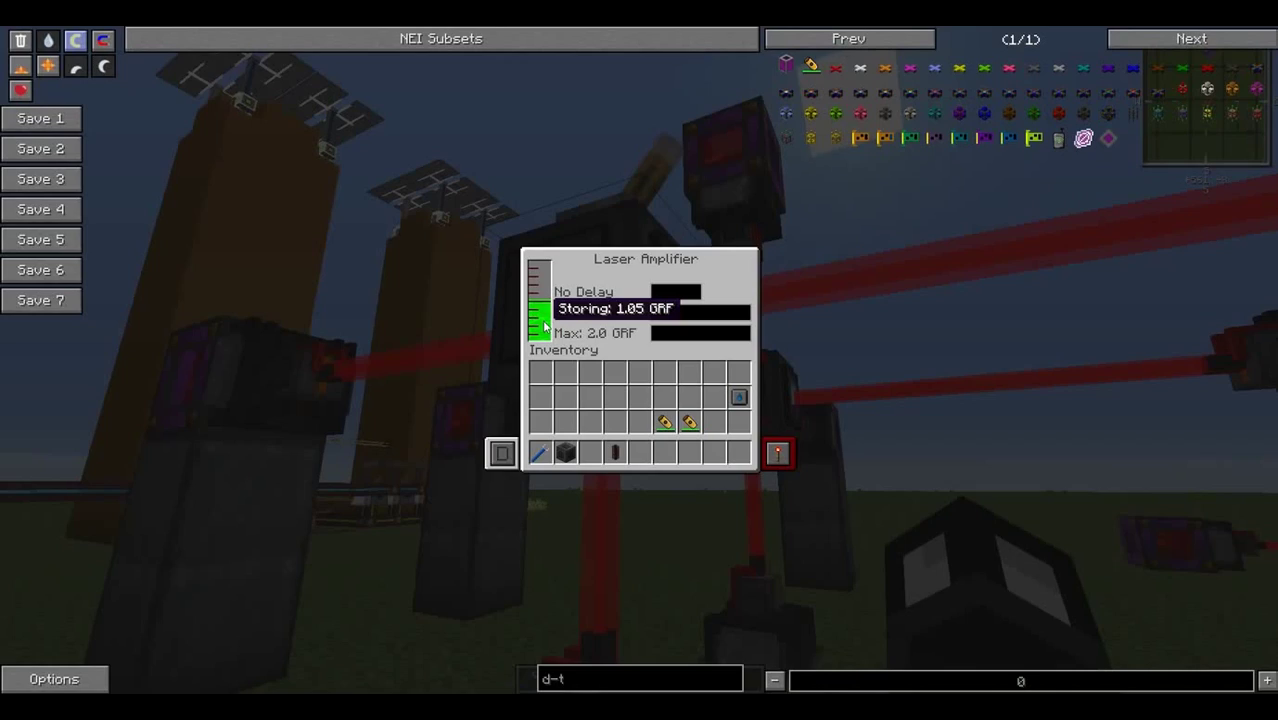
pyautogui.press('Escape')
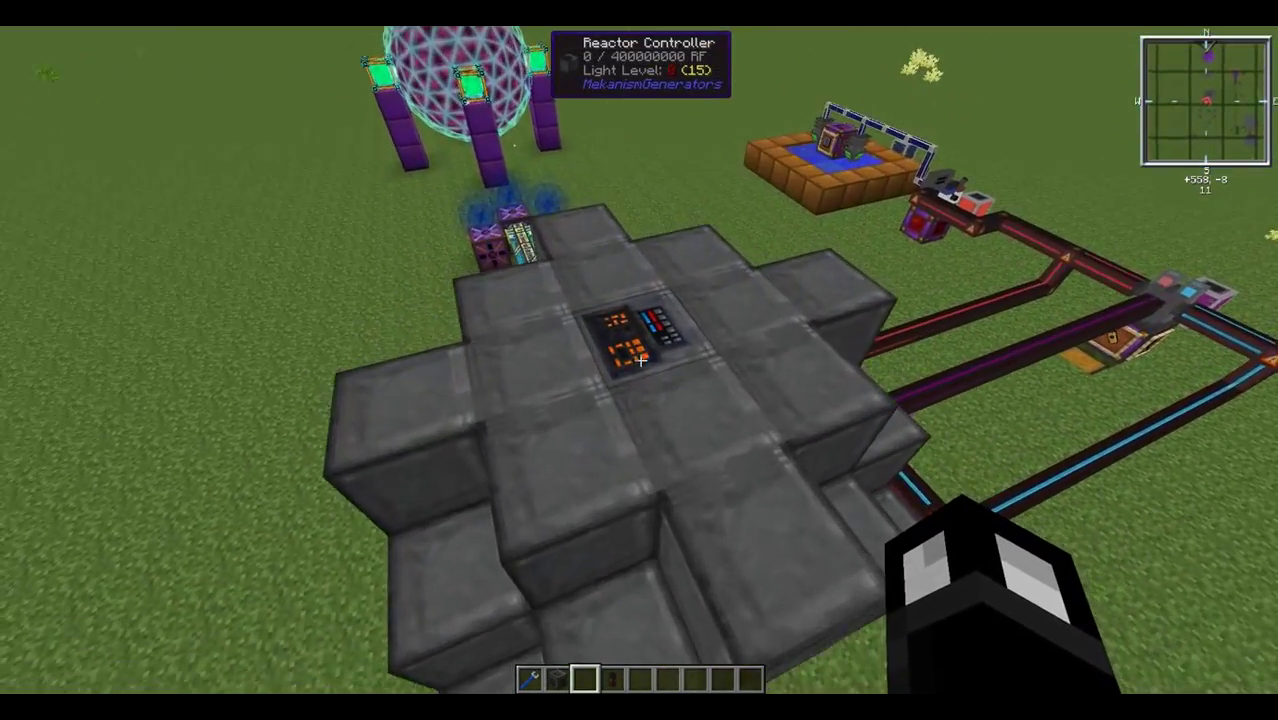
# Inspect the reactor controller's hohlraum holding D-T fuel, with about 1.5 million RF stored.
pyautogui.rightClick(640, 360)
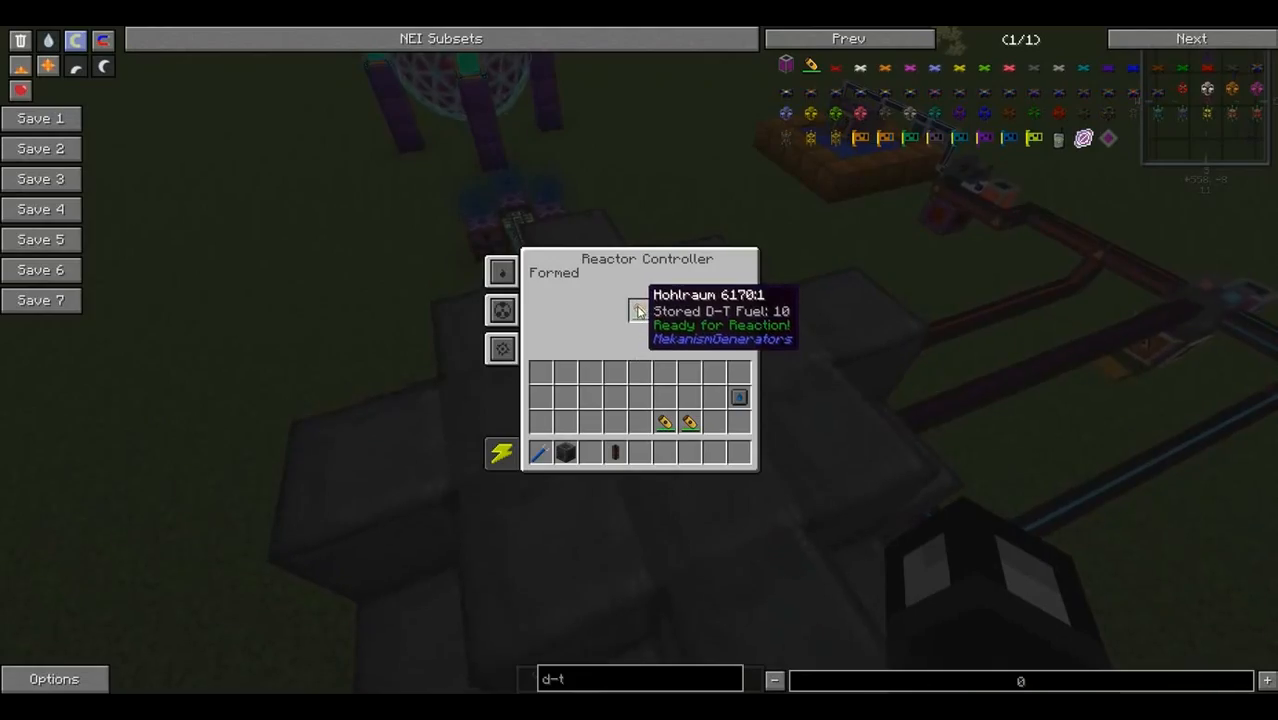
pyautogui.press('Escape')
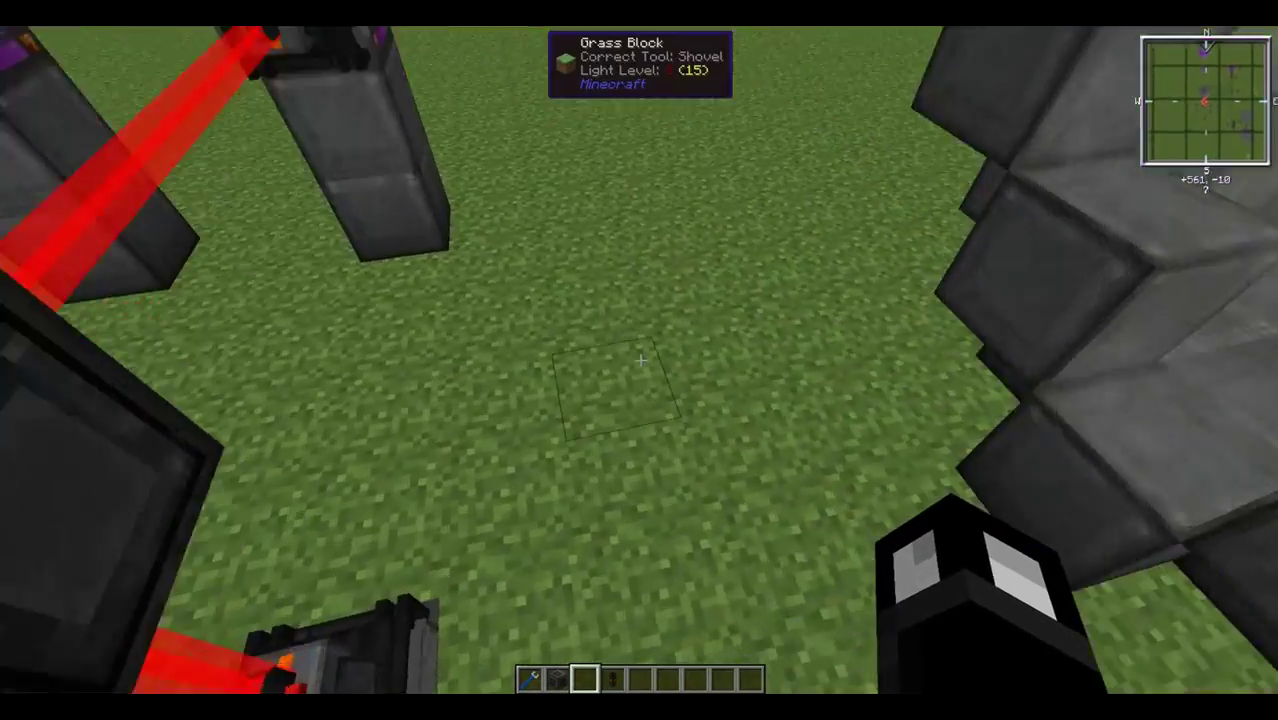
pyautogui.click(639, 360)
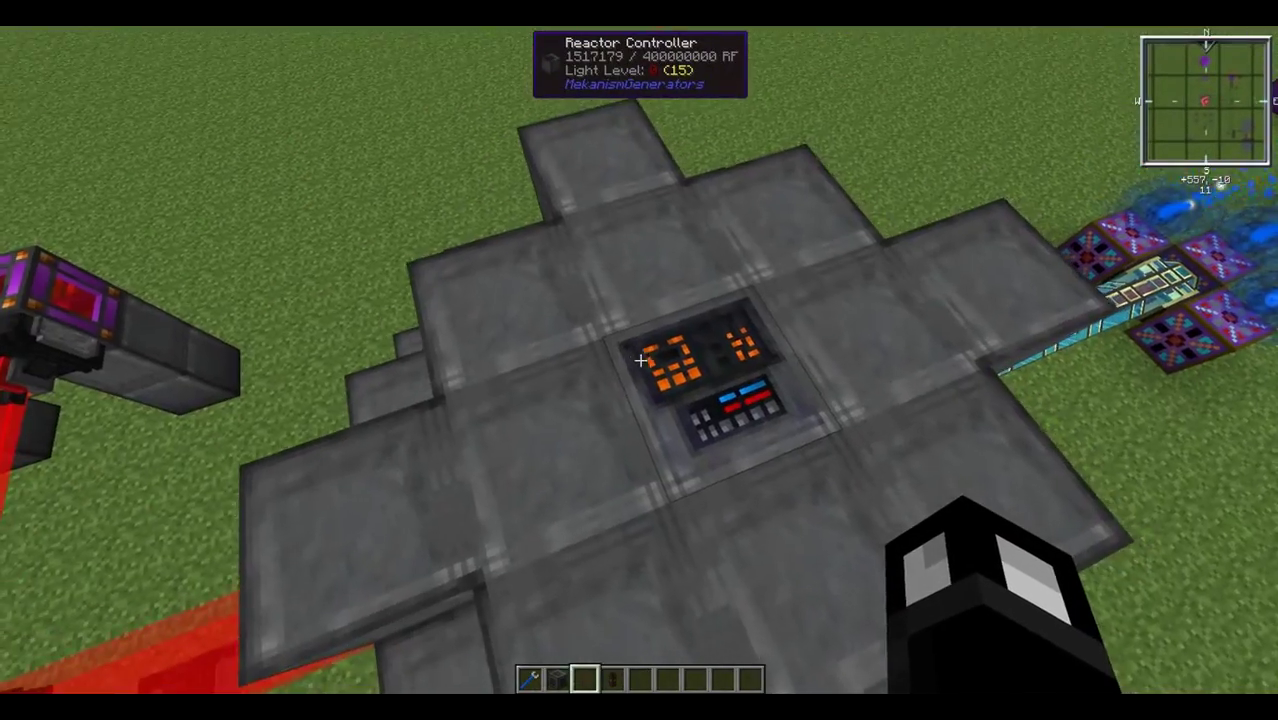
pyautogui.rightClick(639, 360)
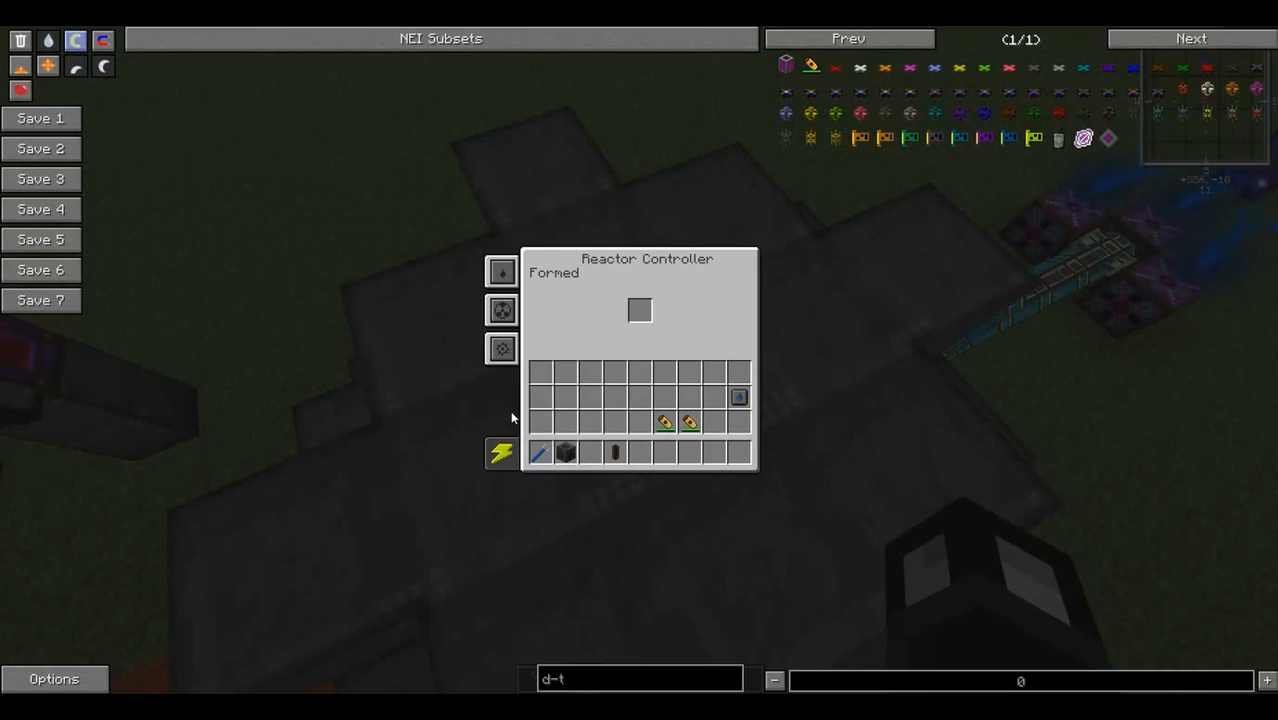
pyautogui.press('Escape')
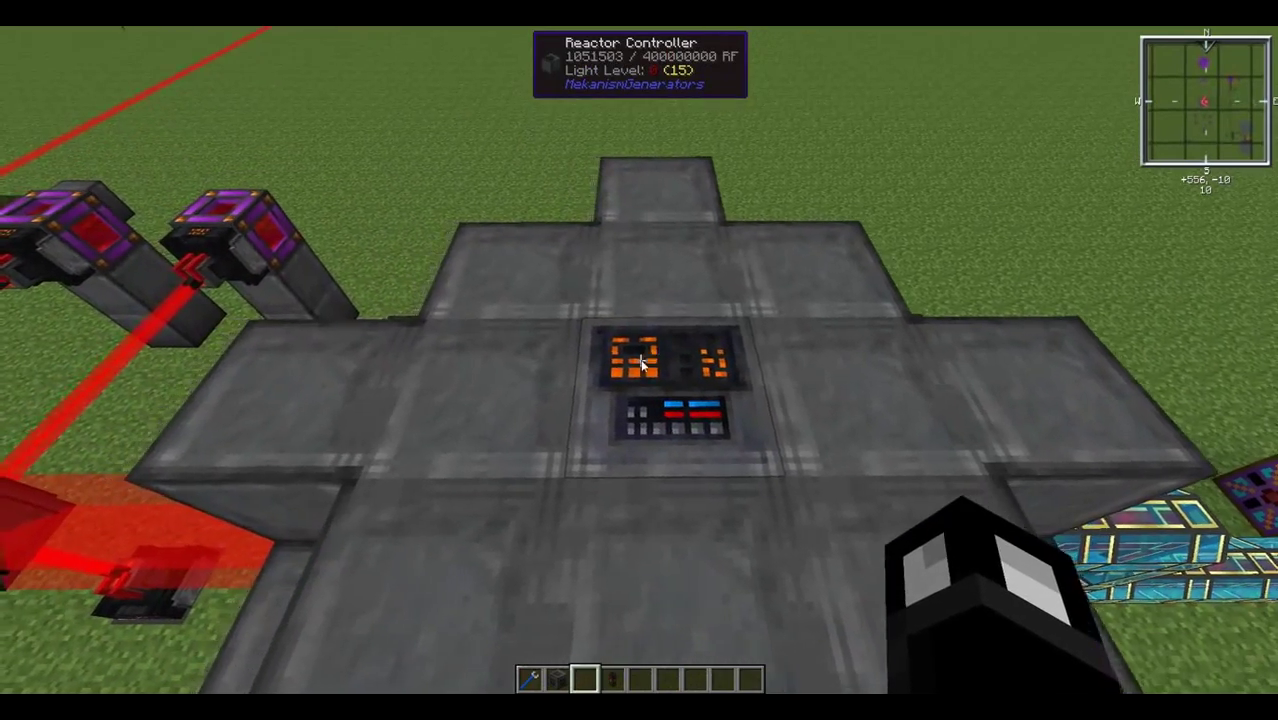
pyautogui.rightClick(641, 364)
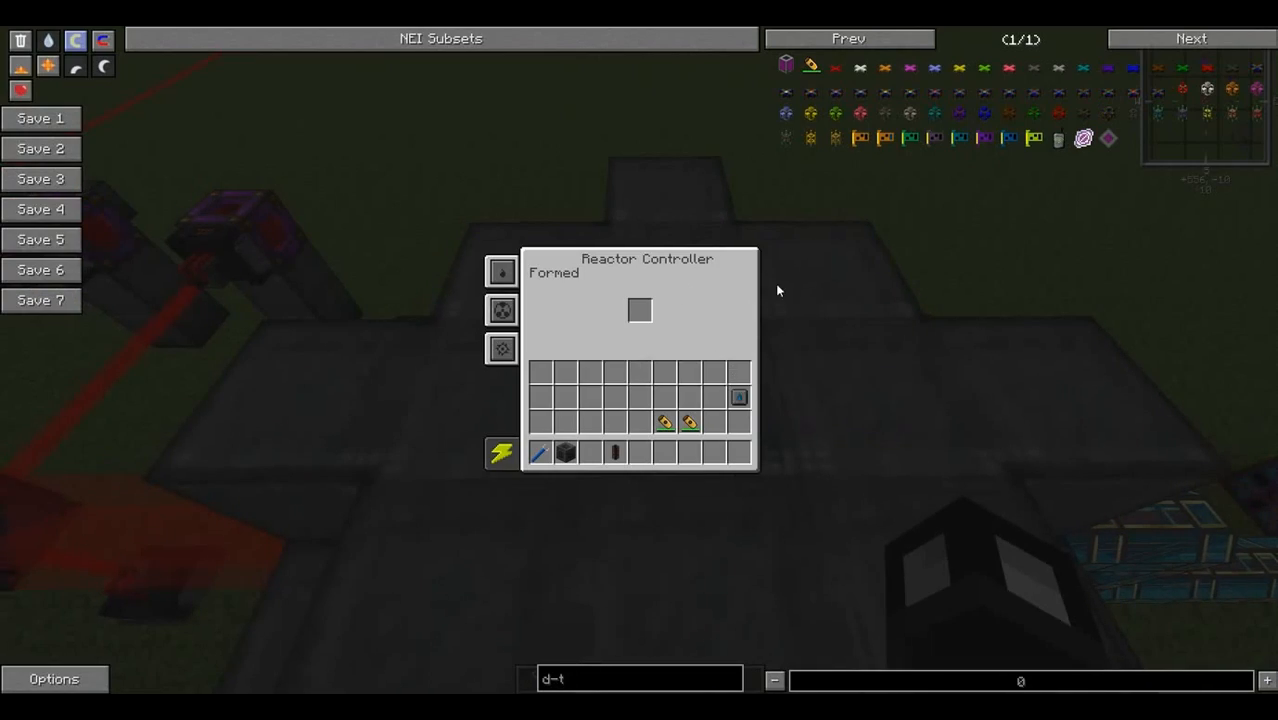
pyautogui.press('Escape')
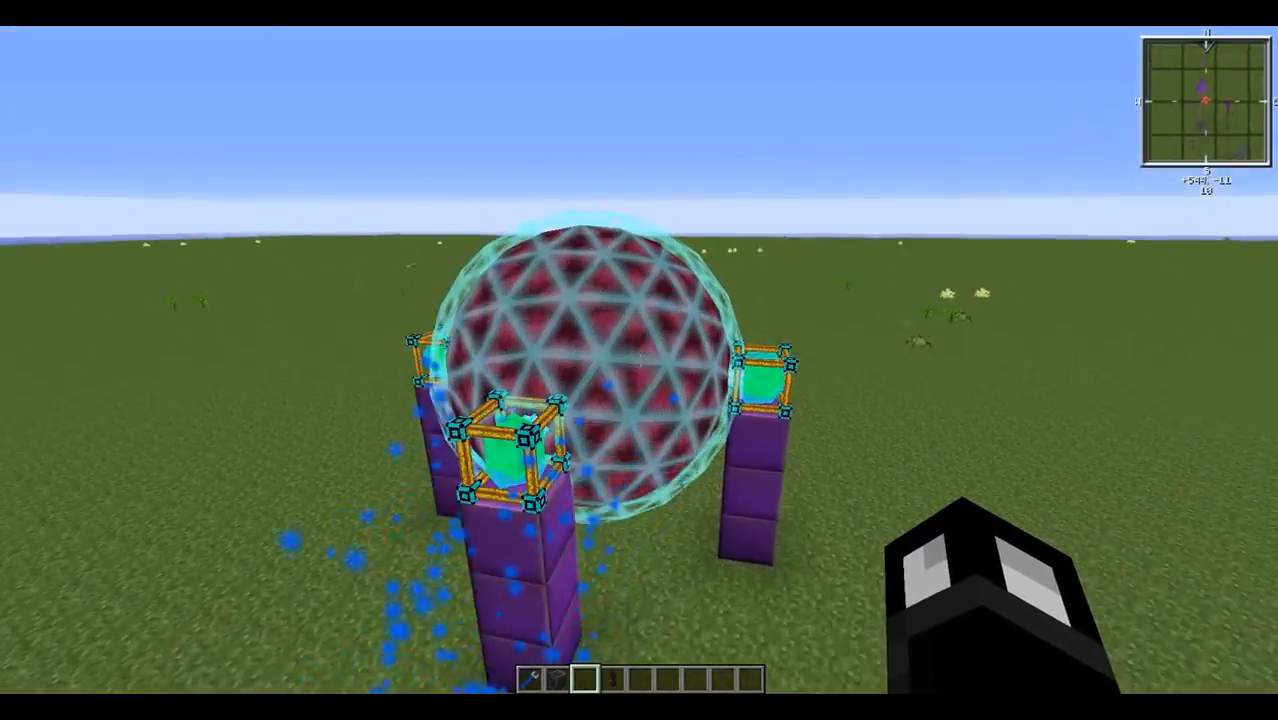
# Walk around the Draconic energy core reading its charge near 1.82B of 9.88B RF.
pyautogui.press('w')
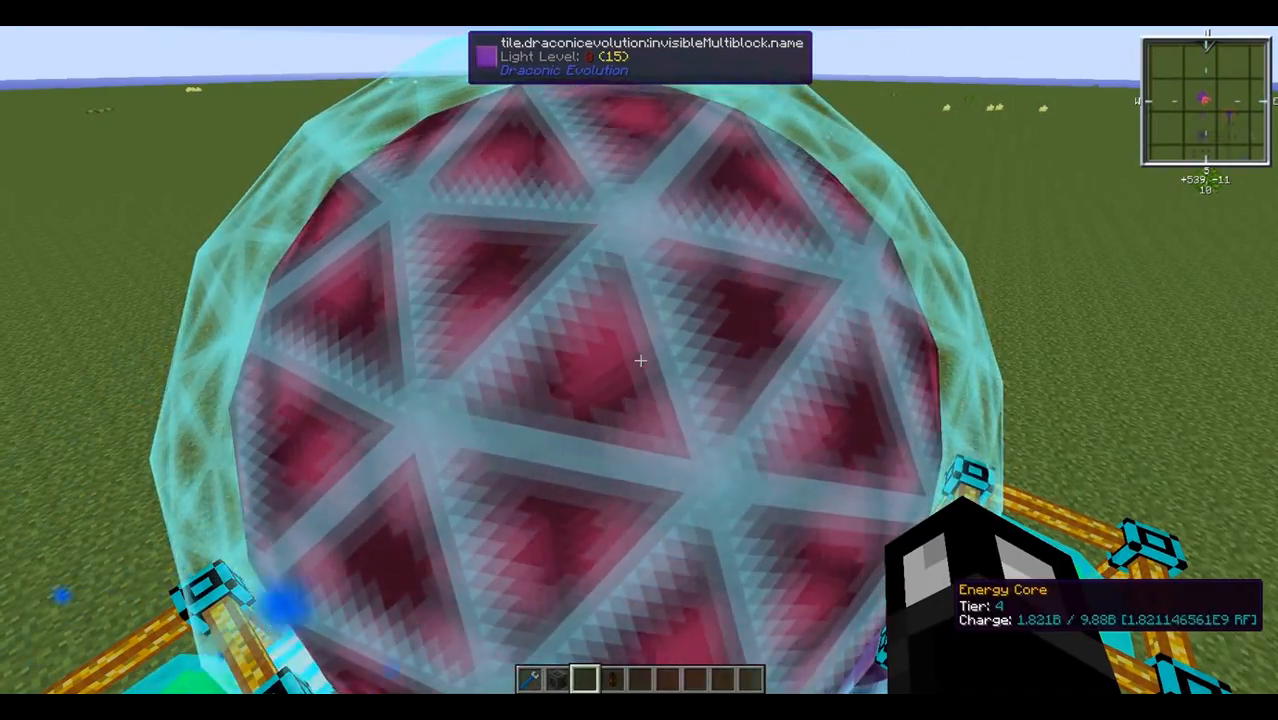
pyautogui.press('s')
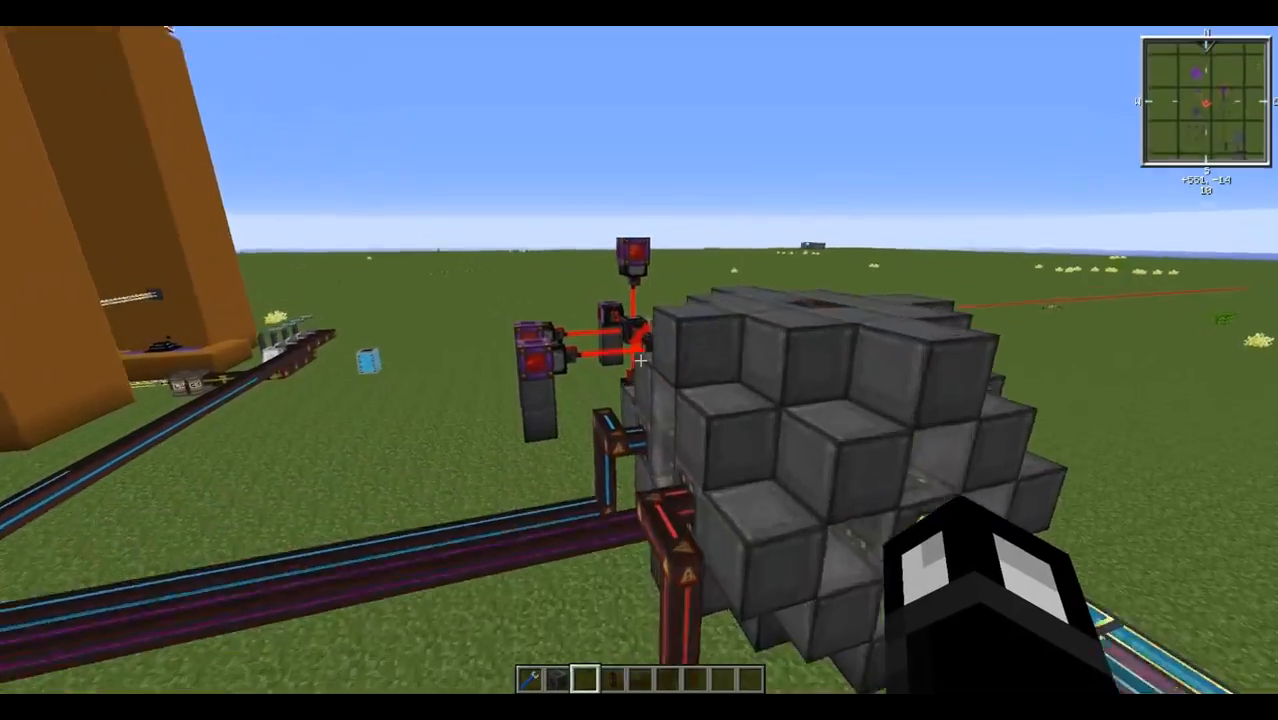
pyautogui.press('w')
pyautogui.press('w')
pyautogui.press('w')
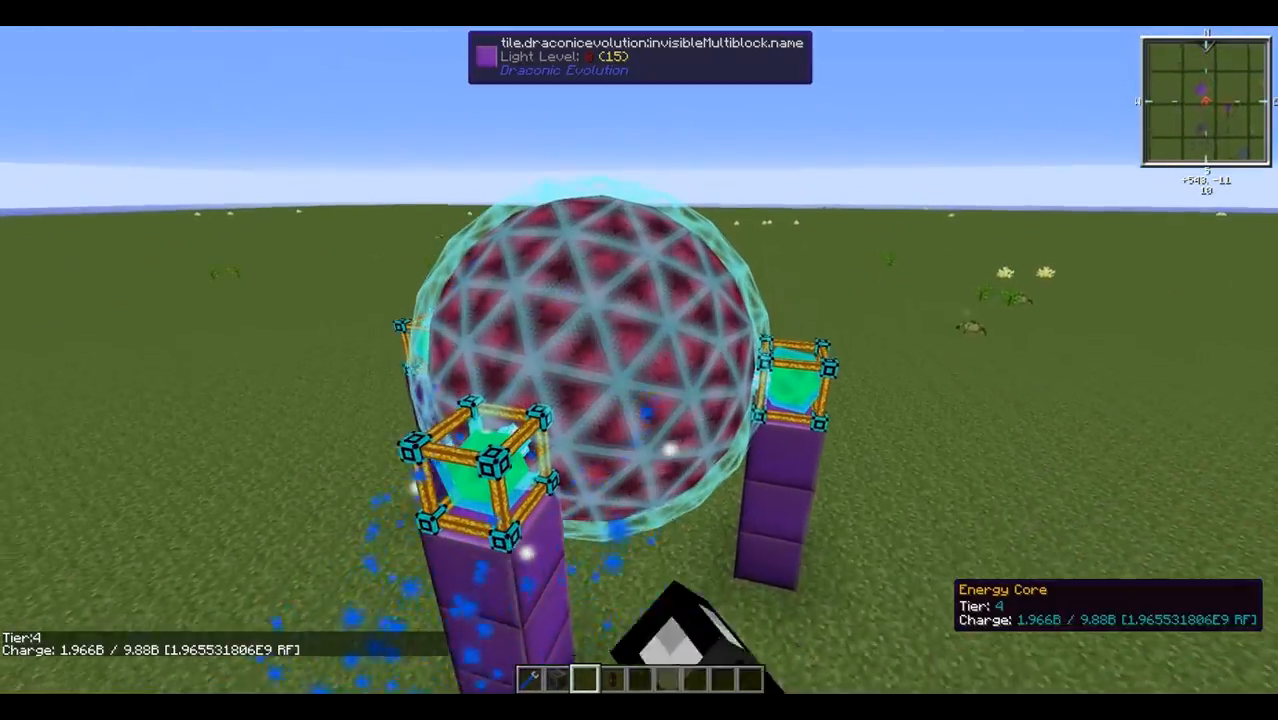
pyautogui.press('w')
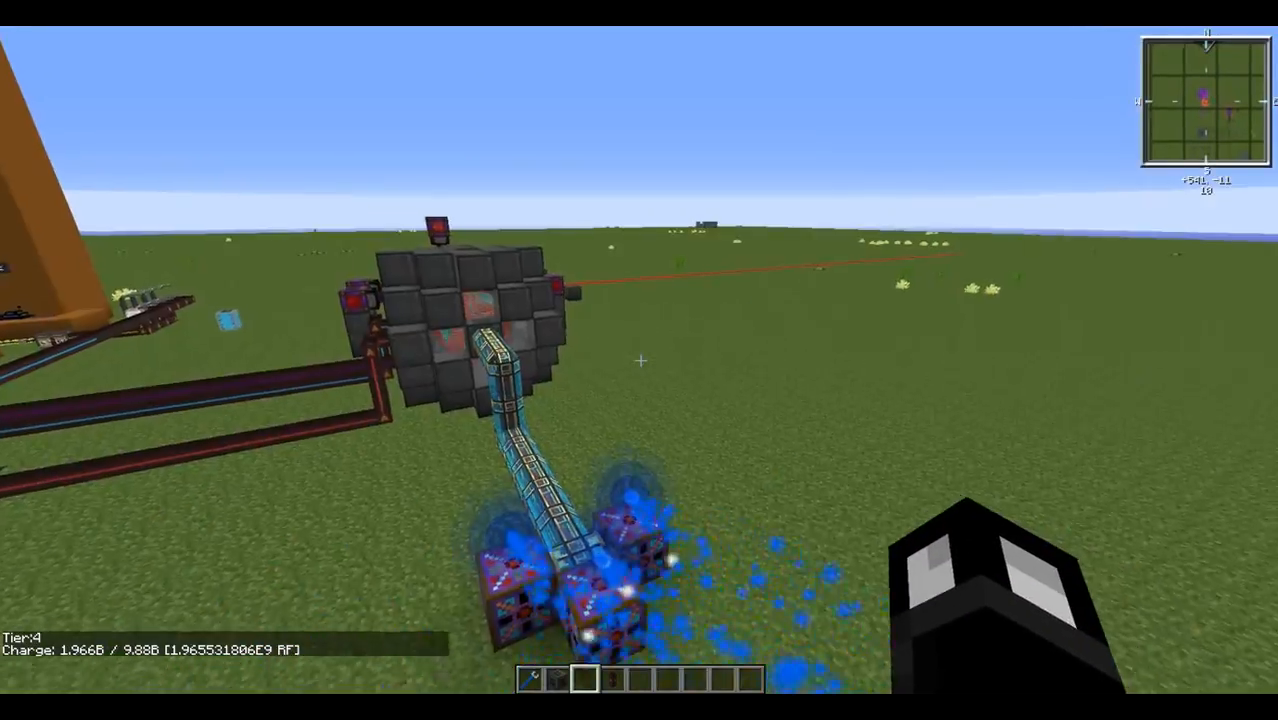
pyautogui.press('w')
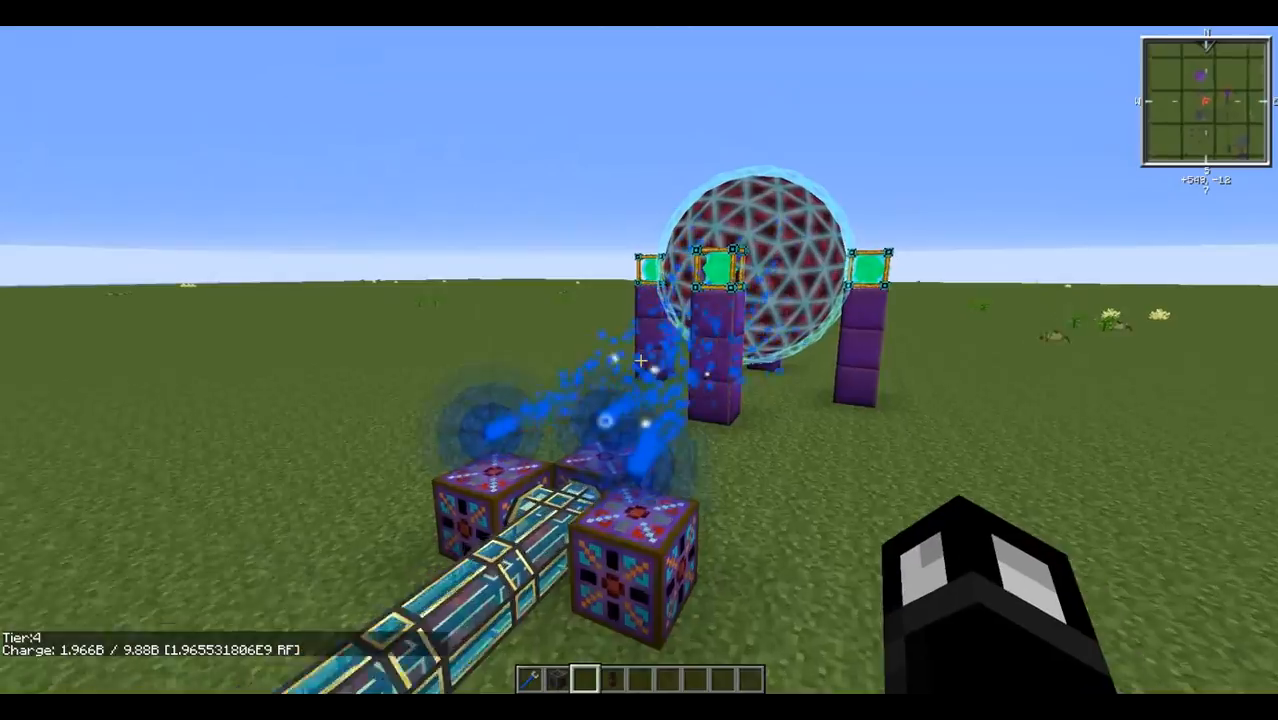
# Watch the core's charge climb to about 2.23B RF, then head back toward the reactor.
pyautogui.press('w')
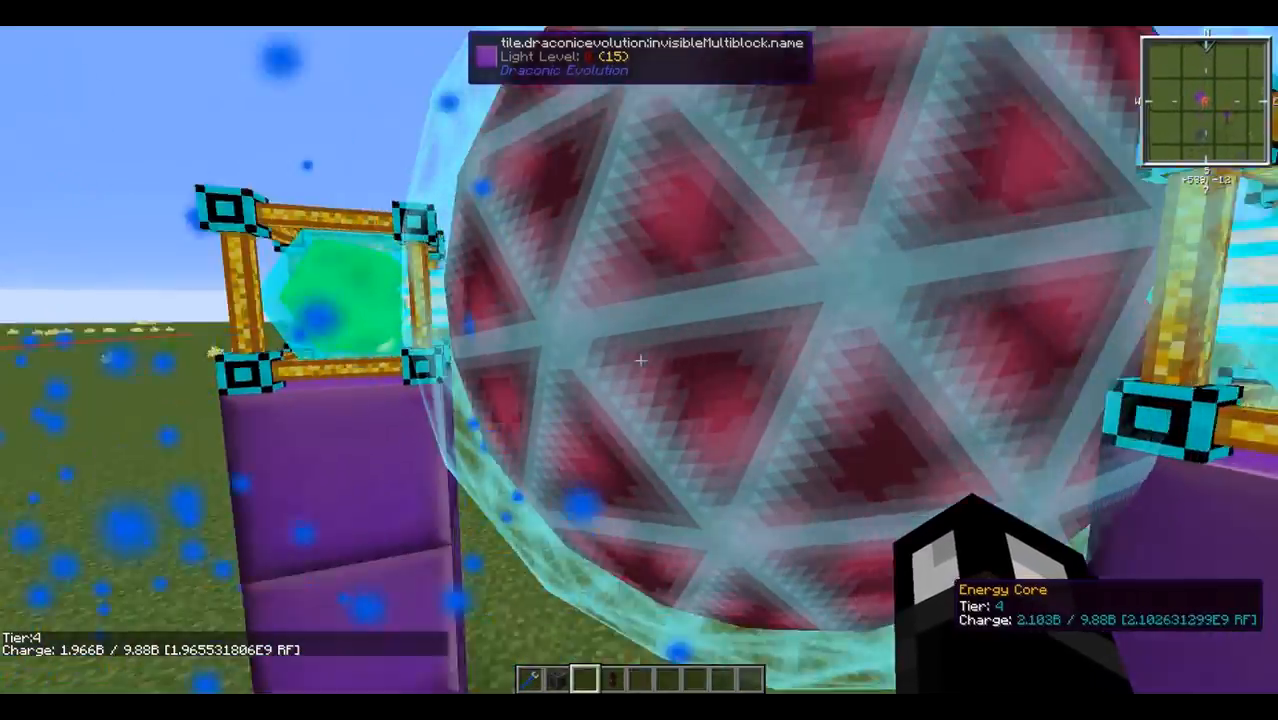
pyautogui.press('w')
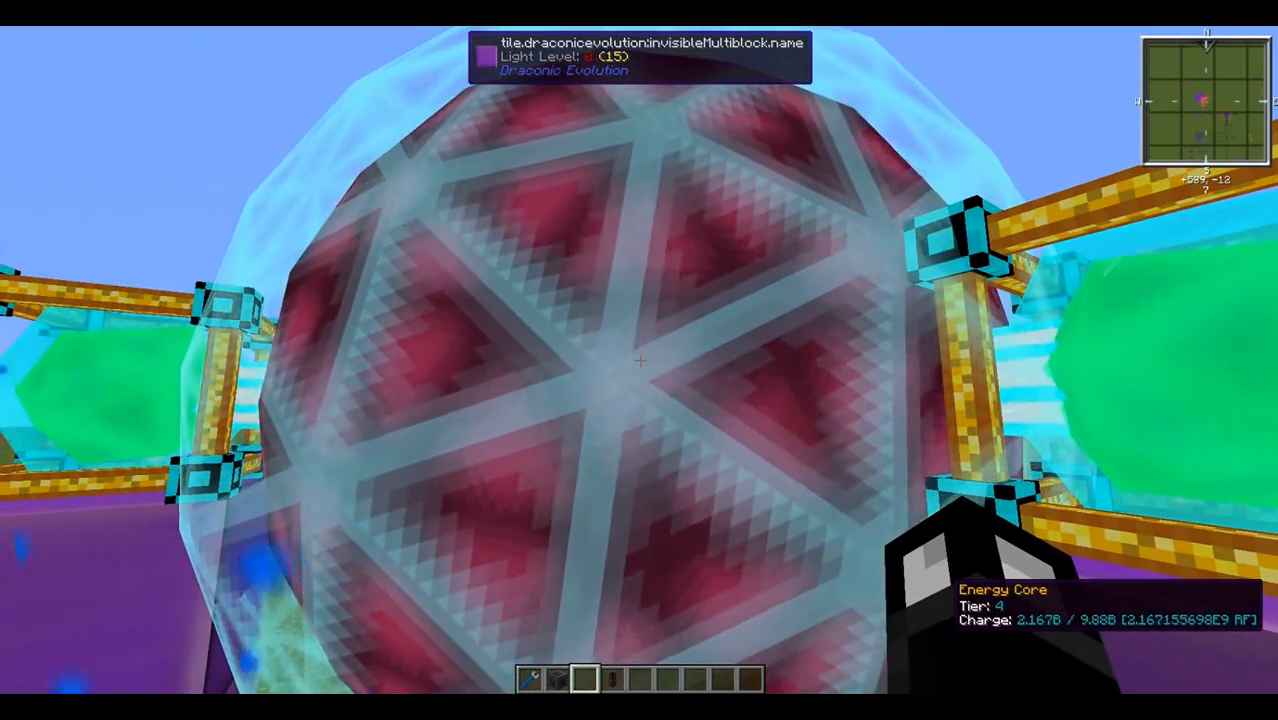
pyautogui.press('s')
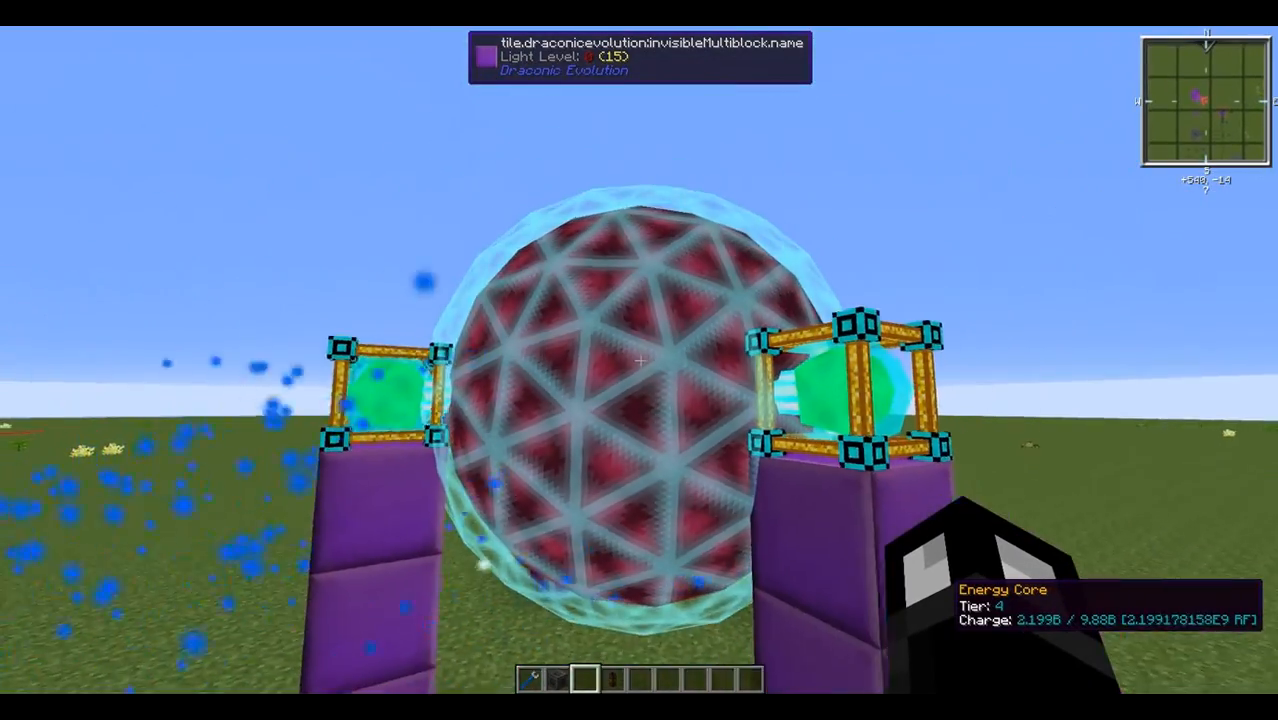
pyautogui.press('w')
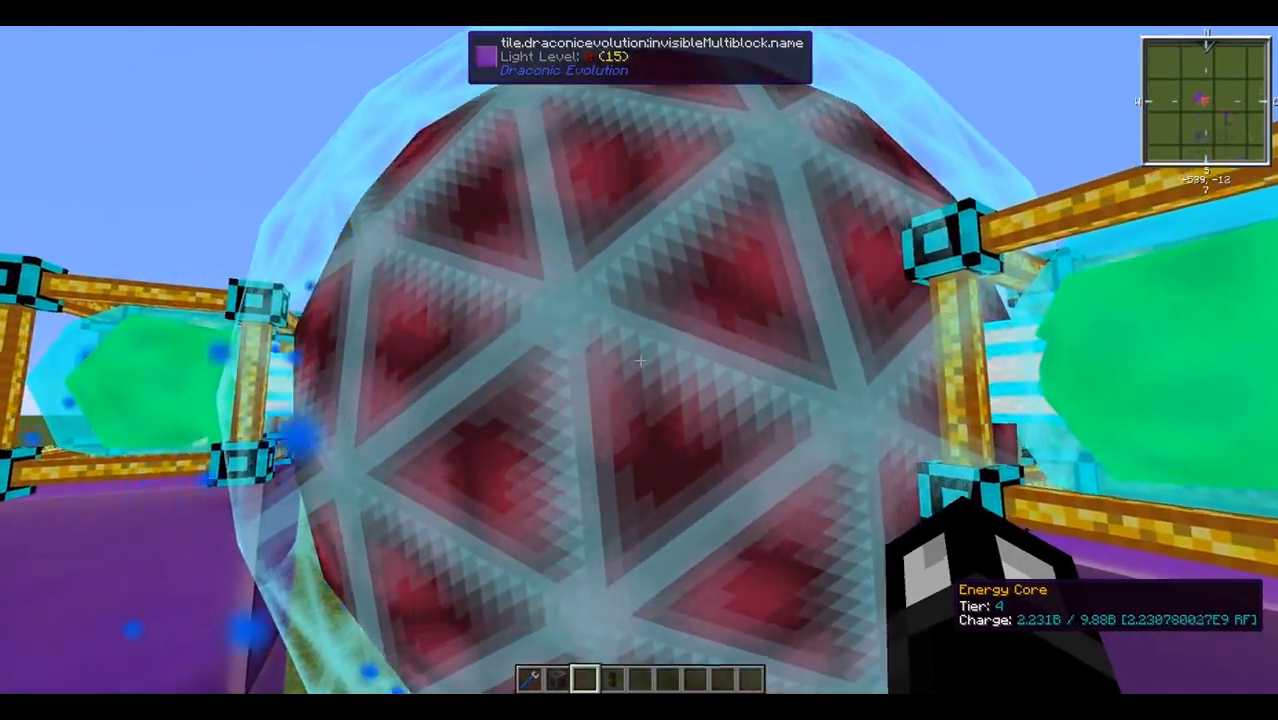
pyautogui.press('w')
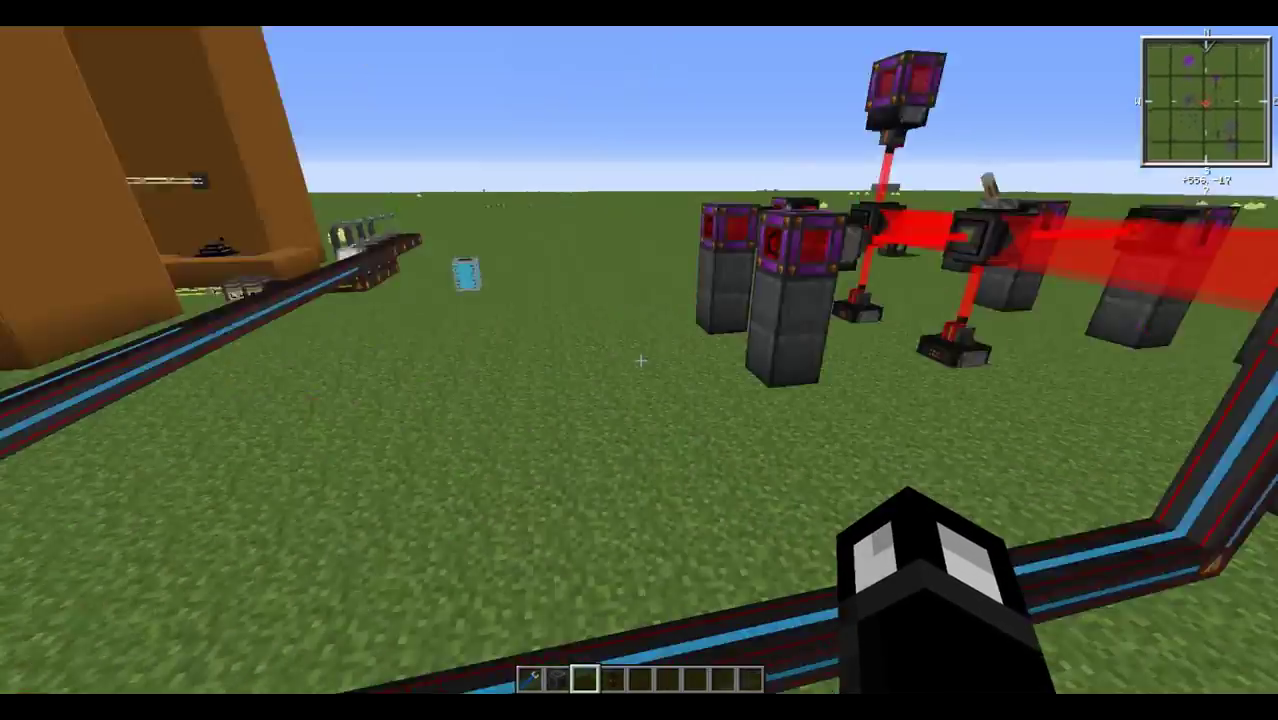
# Read the reactor controller's injection rate of 2.
pyautogui.press('w')
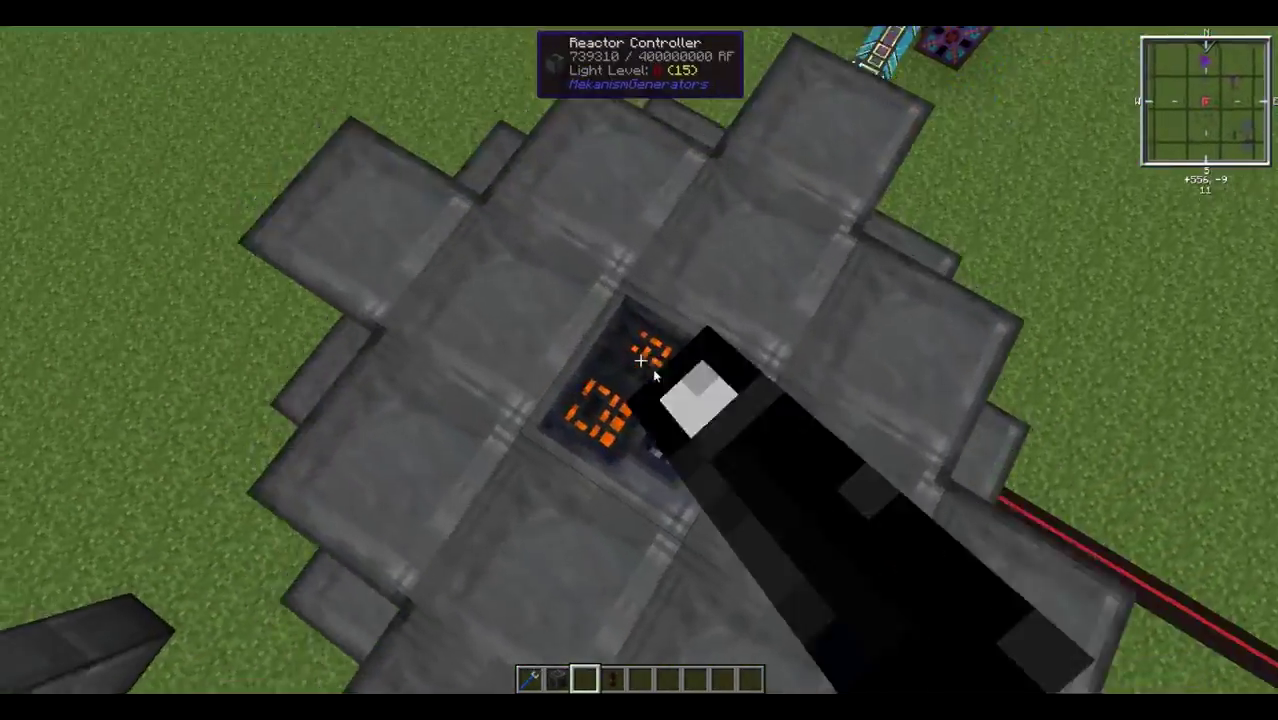
pyautogui.rightClick(639, 360)
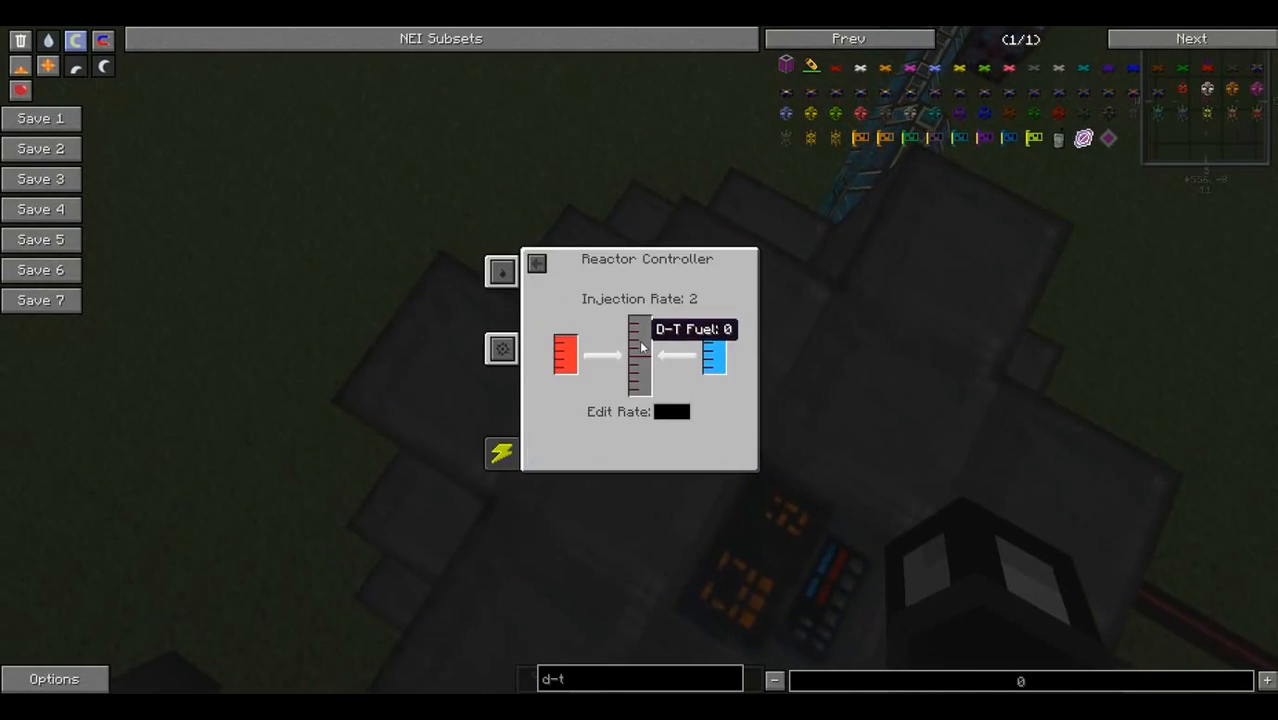
pyautogui.press('Escape')
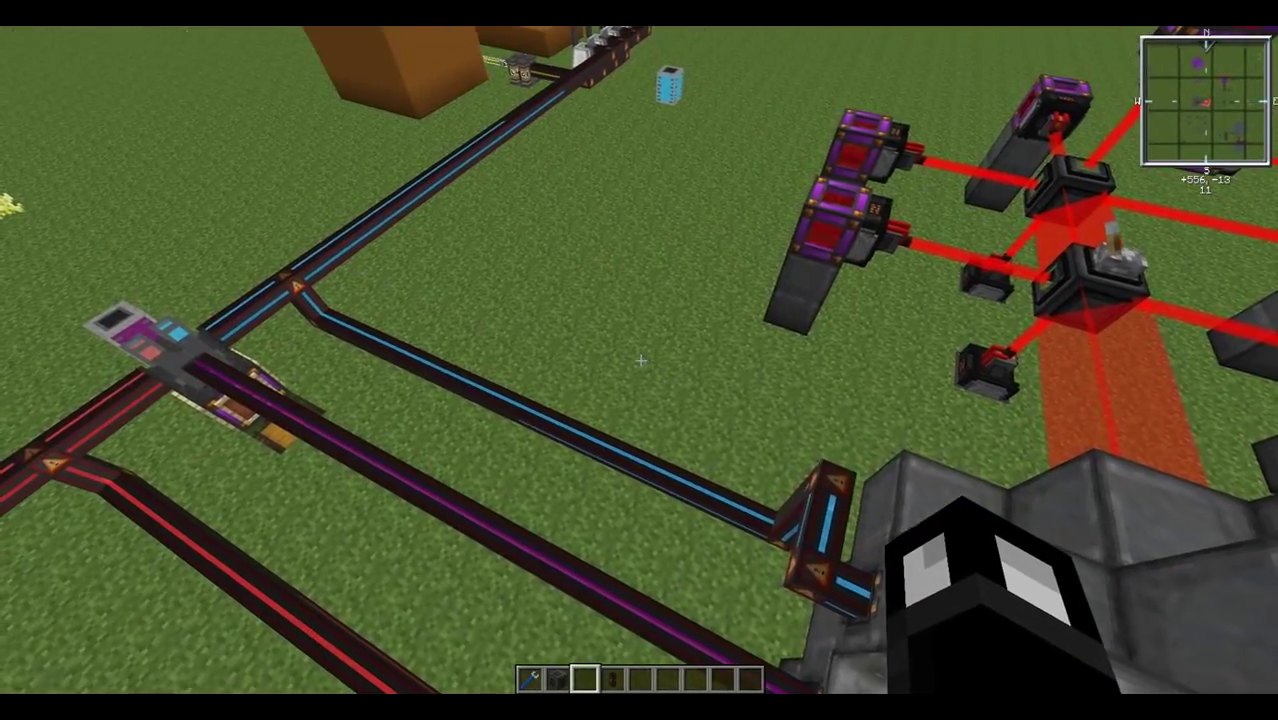
# Follow the pipes to the chemical infuser and check its tank levels.
pyautogui.press('w')
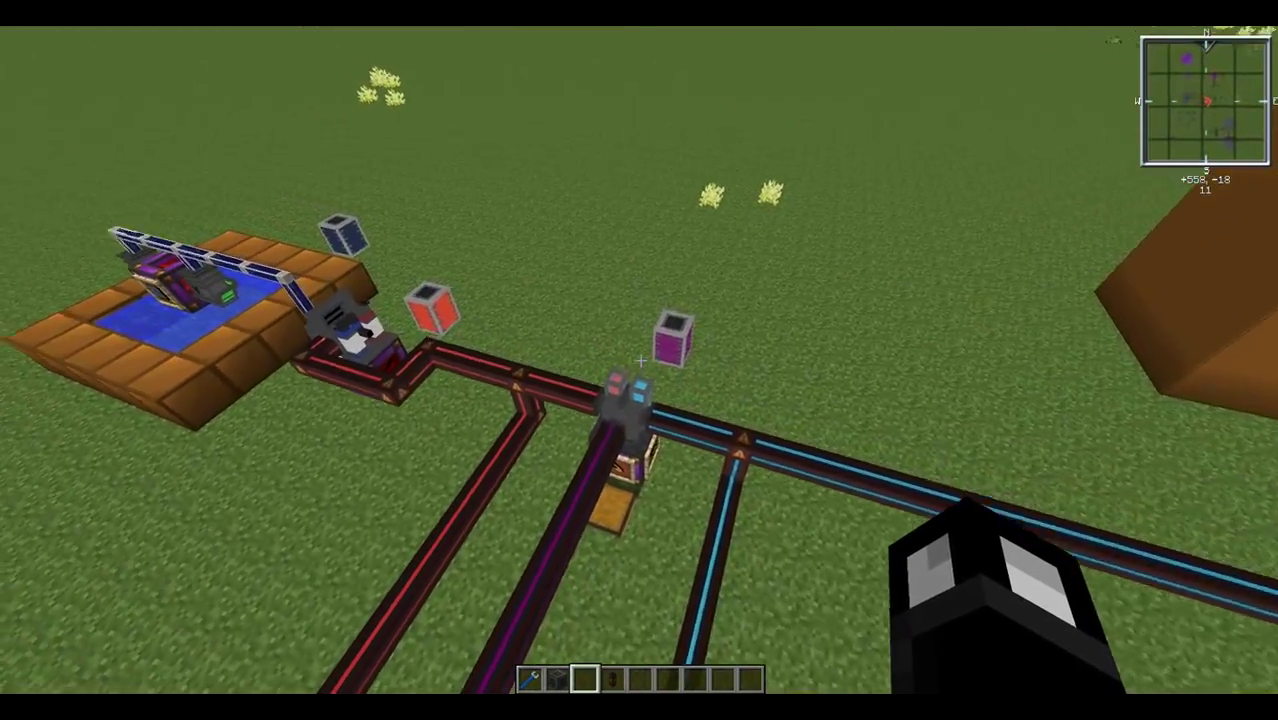
pyautogui.press('w')
pyautogui.rightClick(639, 360)
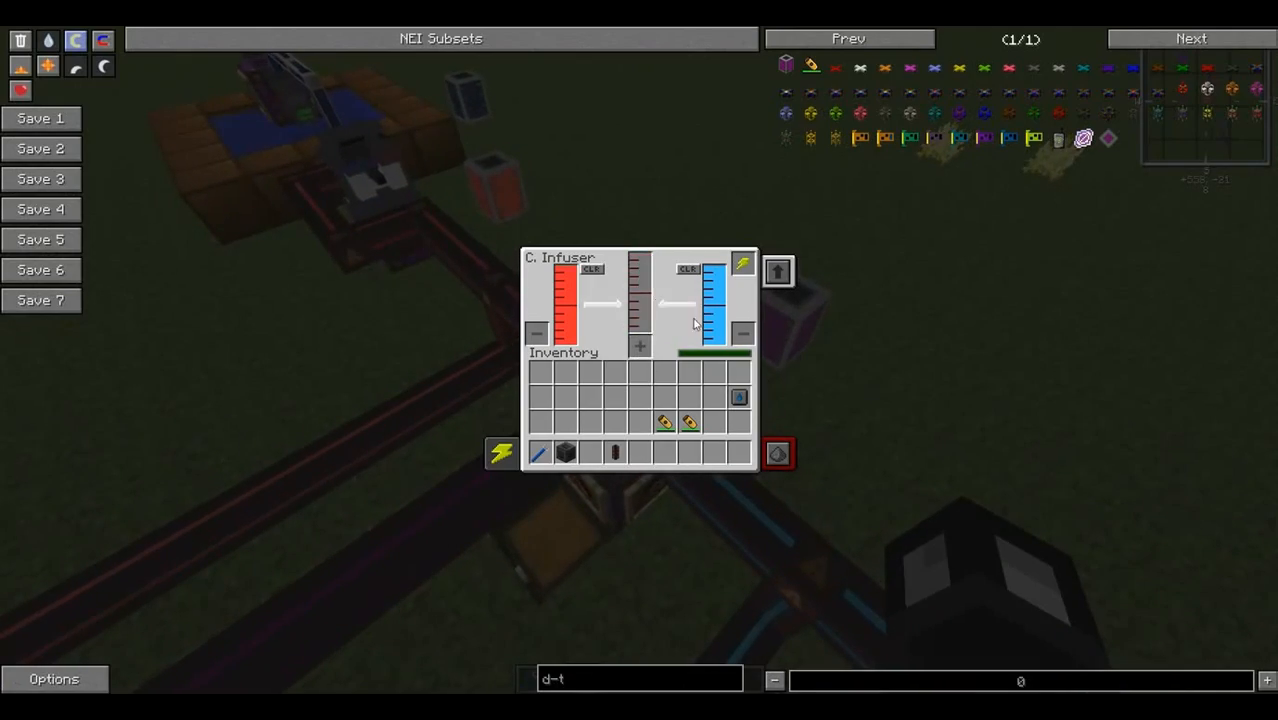
pyautogui.press('Escape')
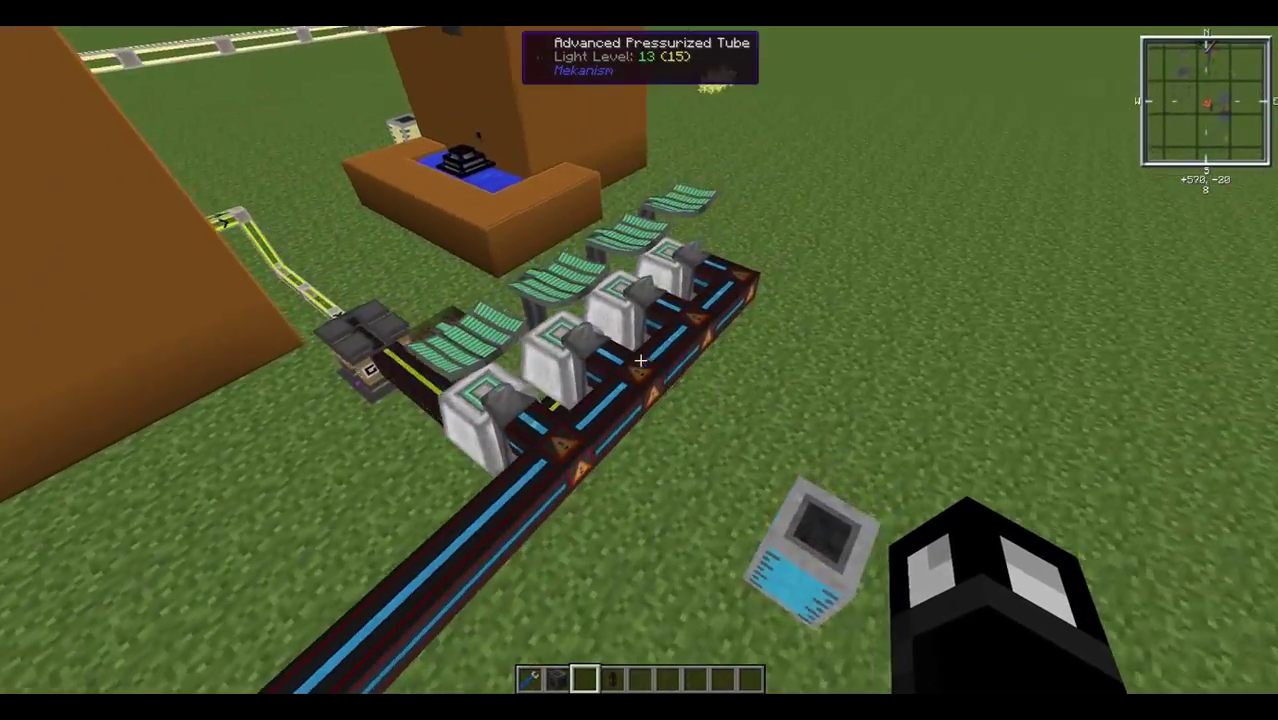
# Return to the reactor and bring up its controller, reading about 614 kRF/t.
pyautogui.press('w')
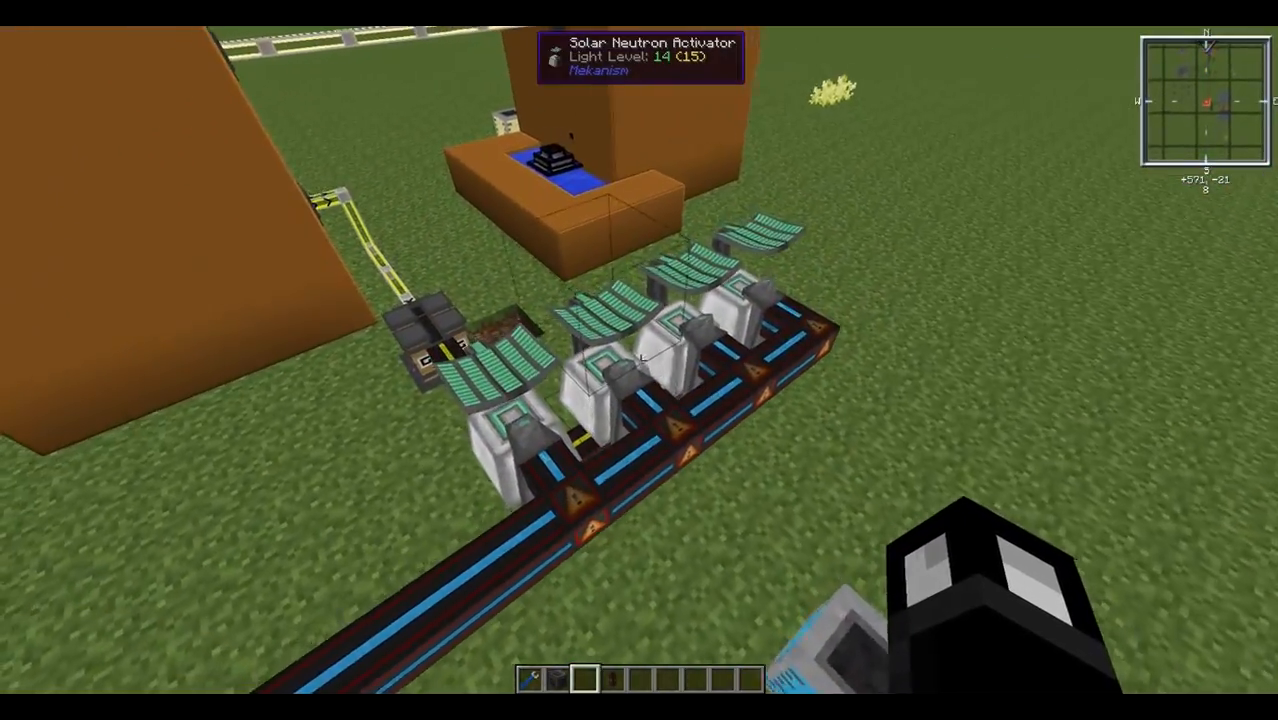
pyautogui.press('w')
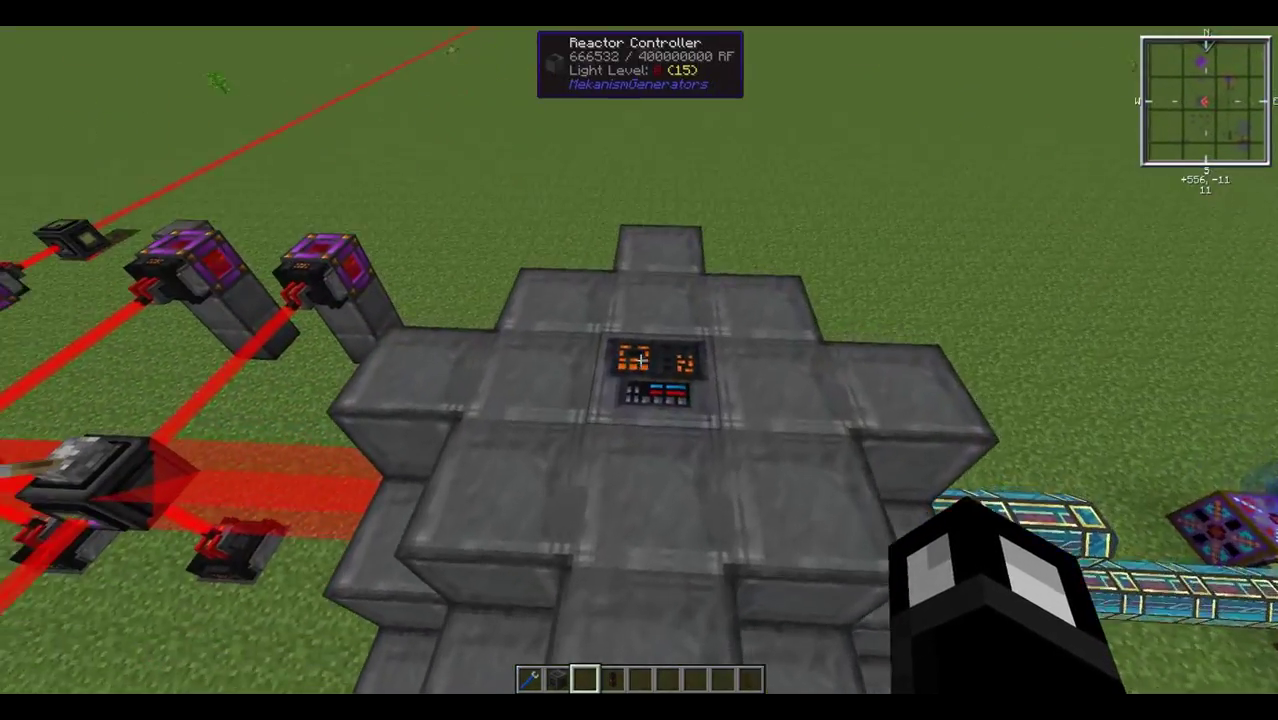
pyautogui.rightClick(640, 360)
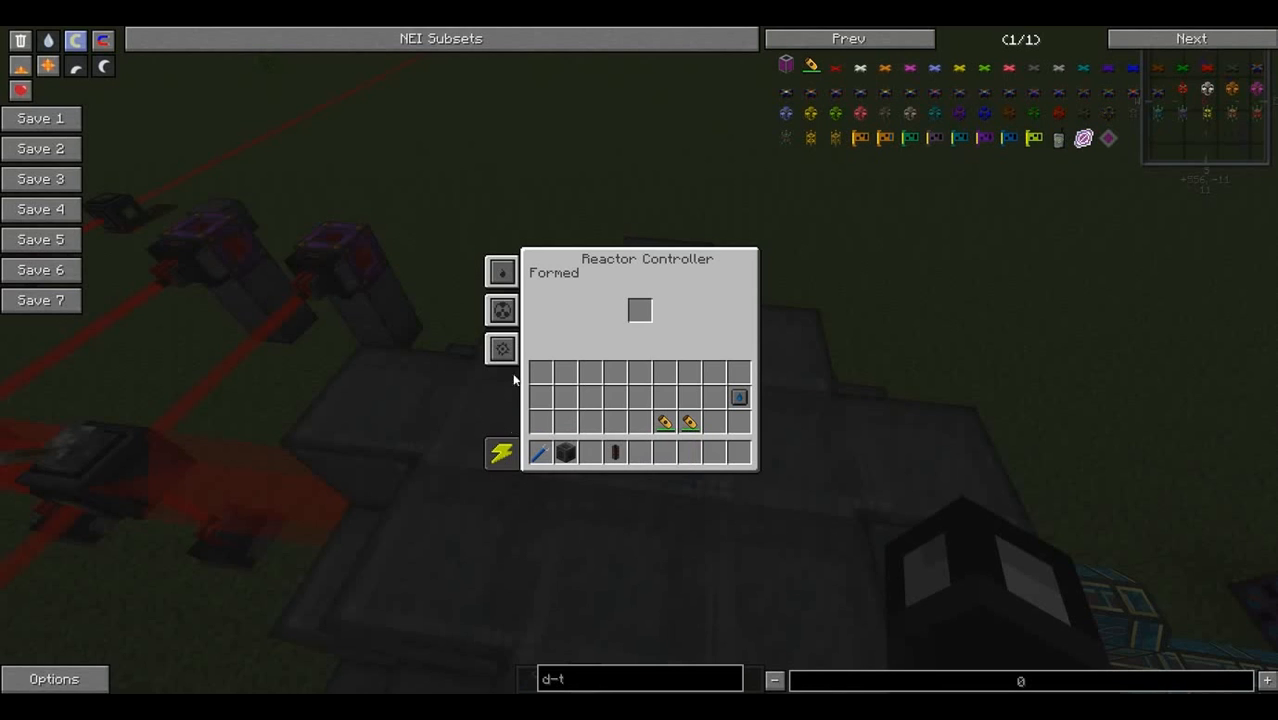
# Review the fuel and heat readouts, then set the injection rate to 5.
pyautogui.click(503, 313)
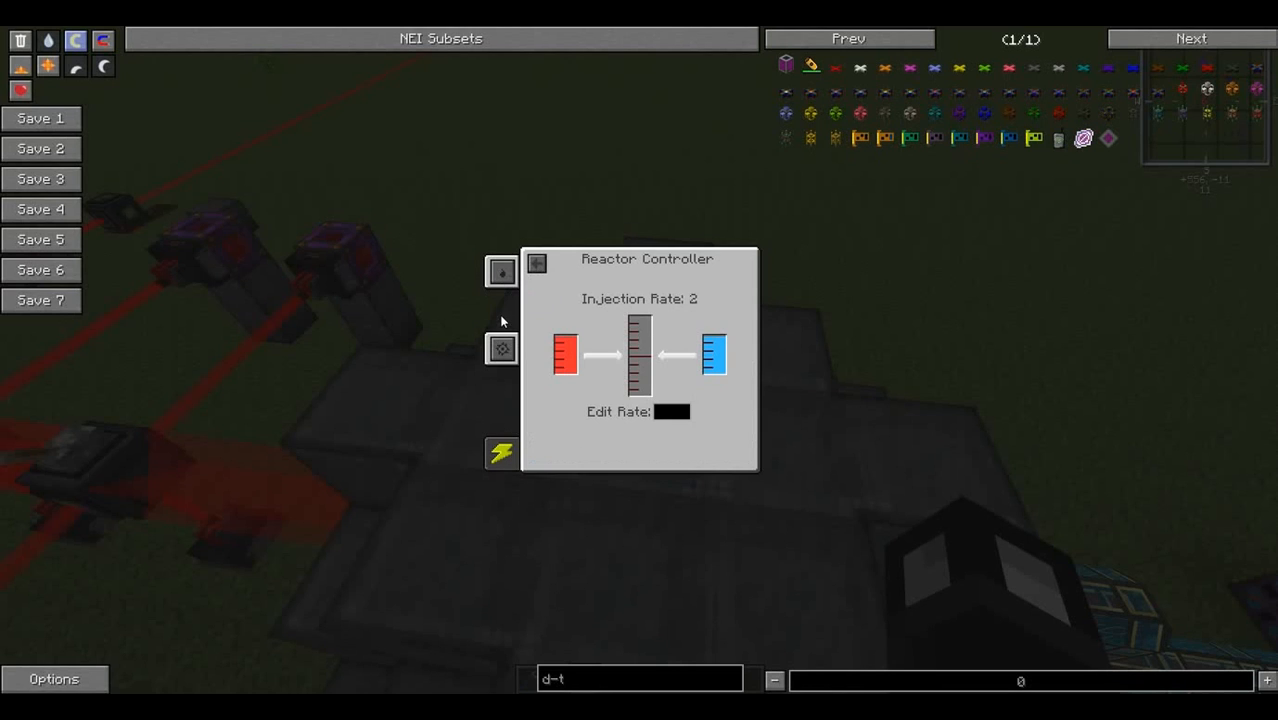
pyautogui.click(502, 348)
pyautogui.click(502, 272)
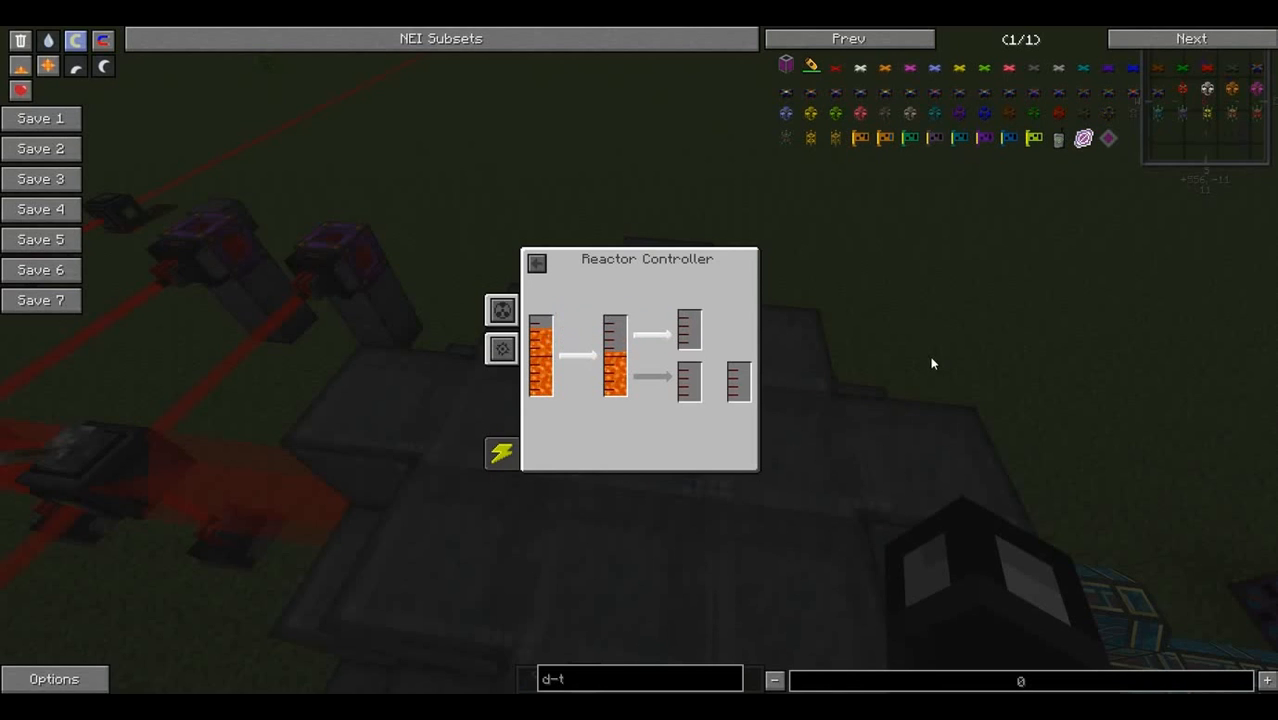
pyautogui.click(503, 310)
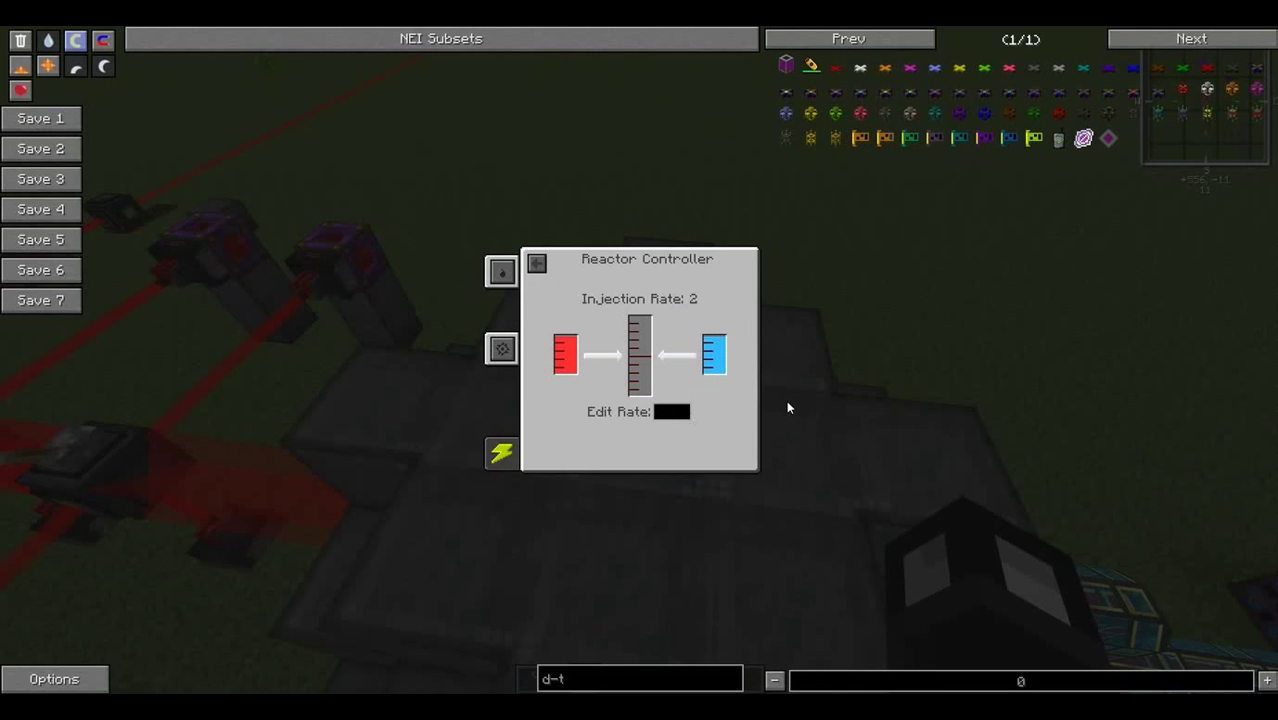
pyautogui.write('5')
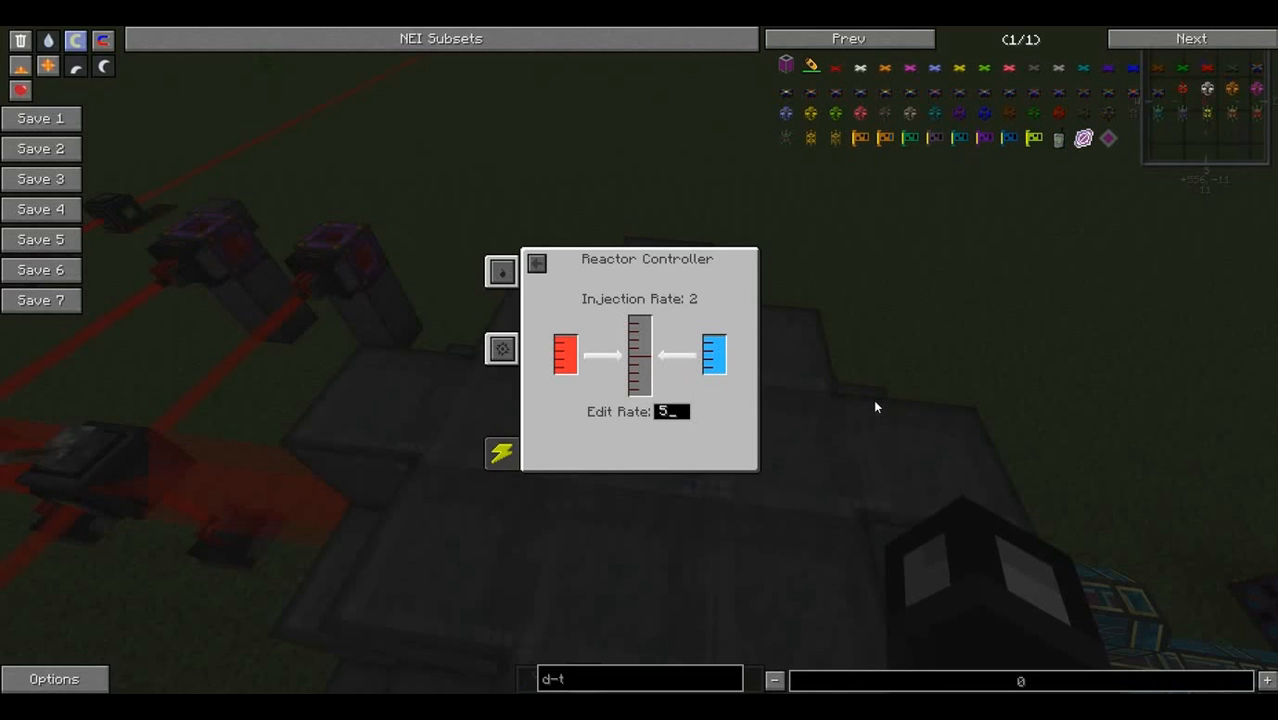
pyautogui.press('Return')
# Confirm the plasma temperature climbing to about 416 MK and leave the controller.
pyautogui.click(503, 272)
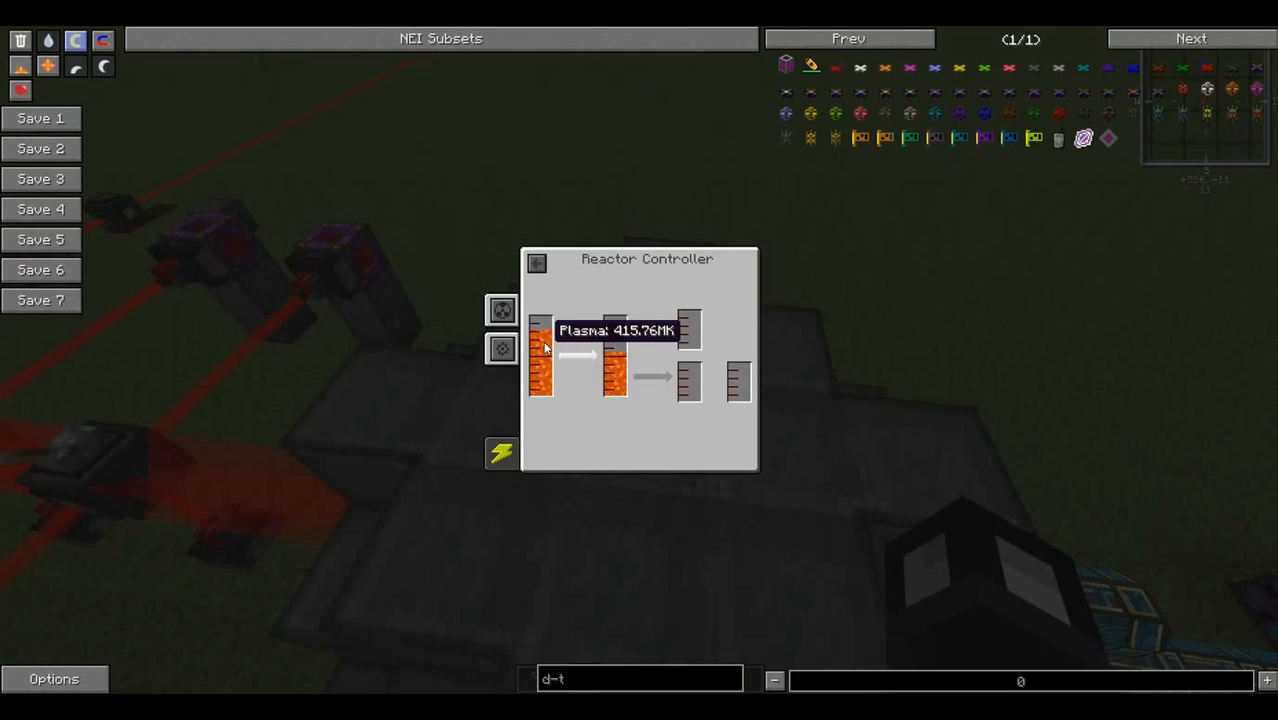
pyautogui.press('Escape')
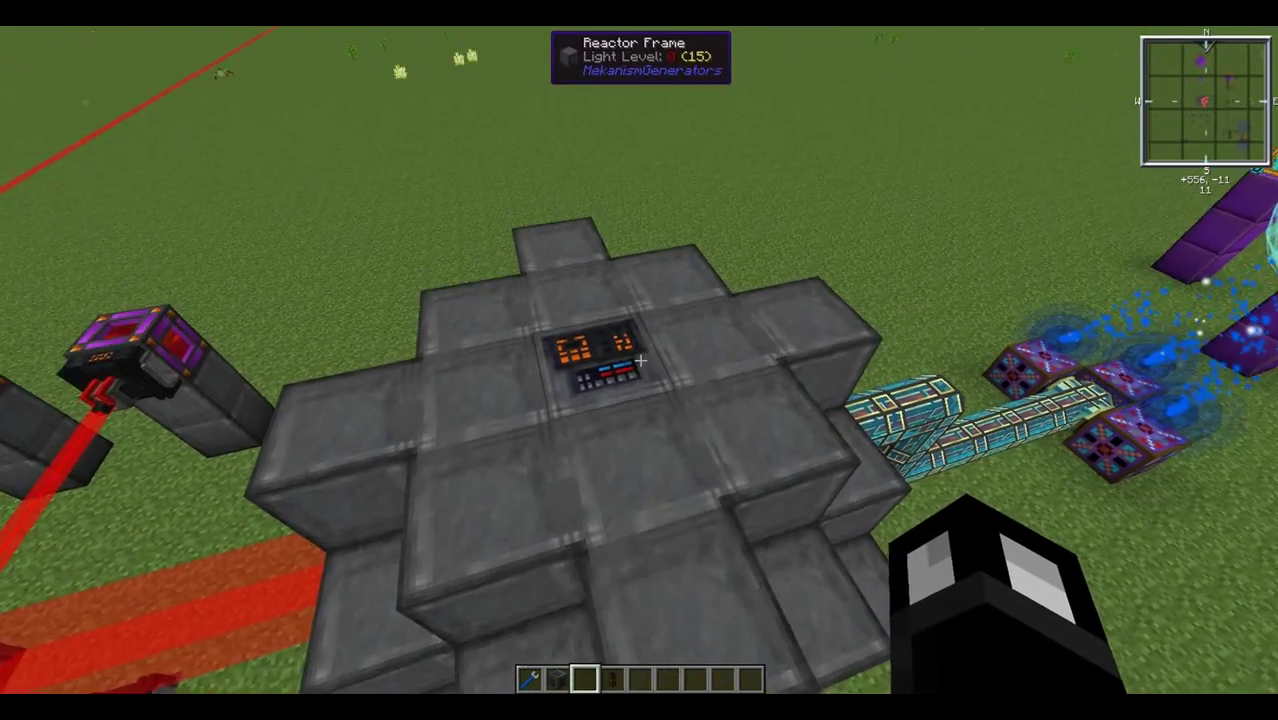
pyautogui.rightClick(639, 360)
pyautogui.click(503, 311)
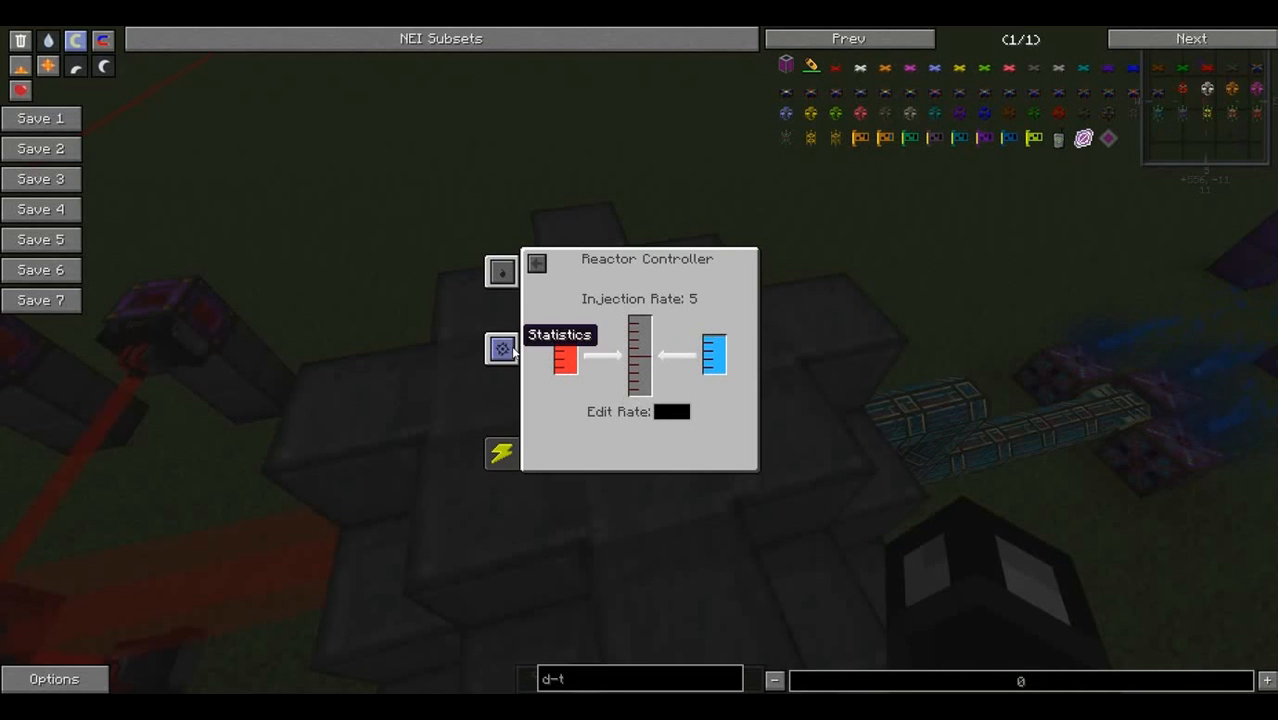
pyautogui.click(503, 272)
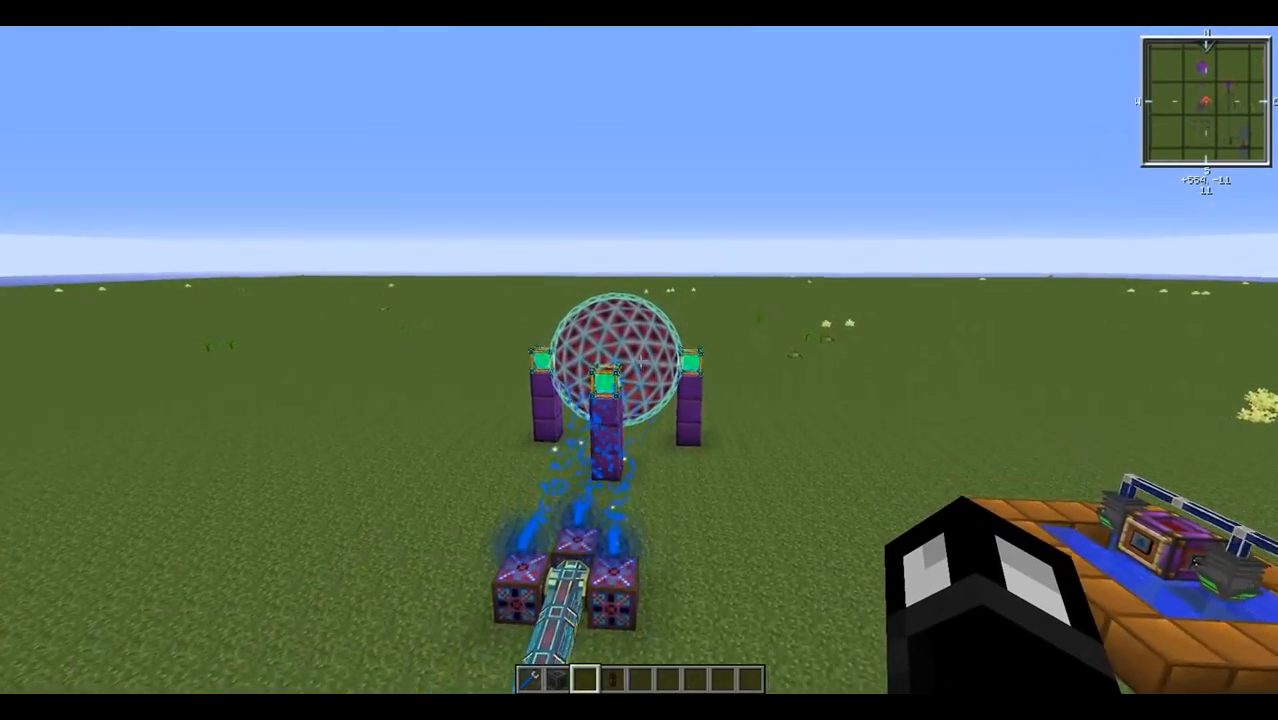
pyautogui.press('w')
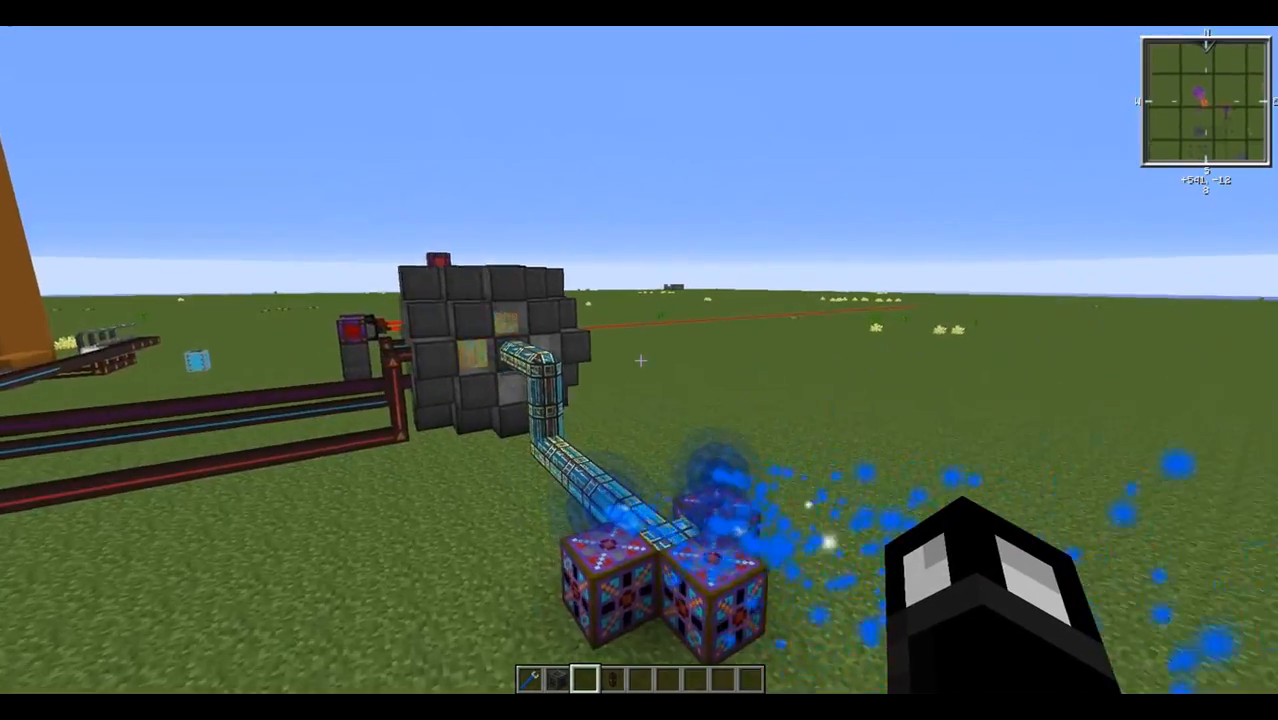
pyautogui.press('w')
pyautogui.press('w')
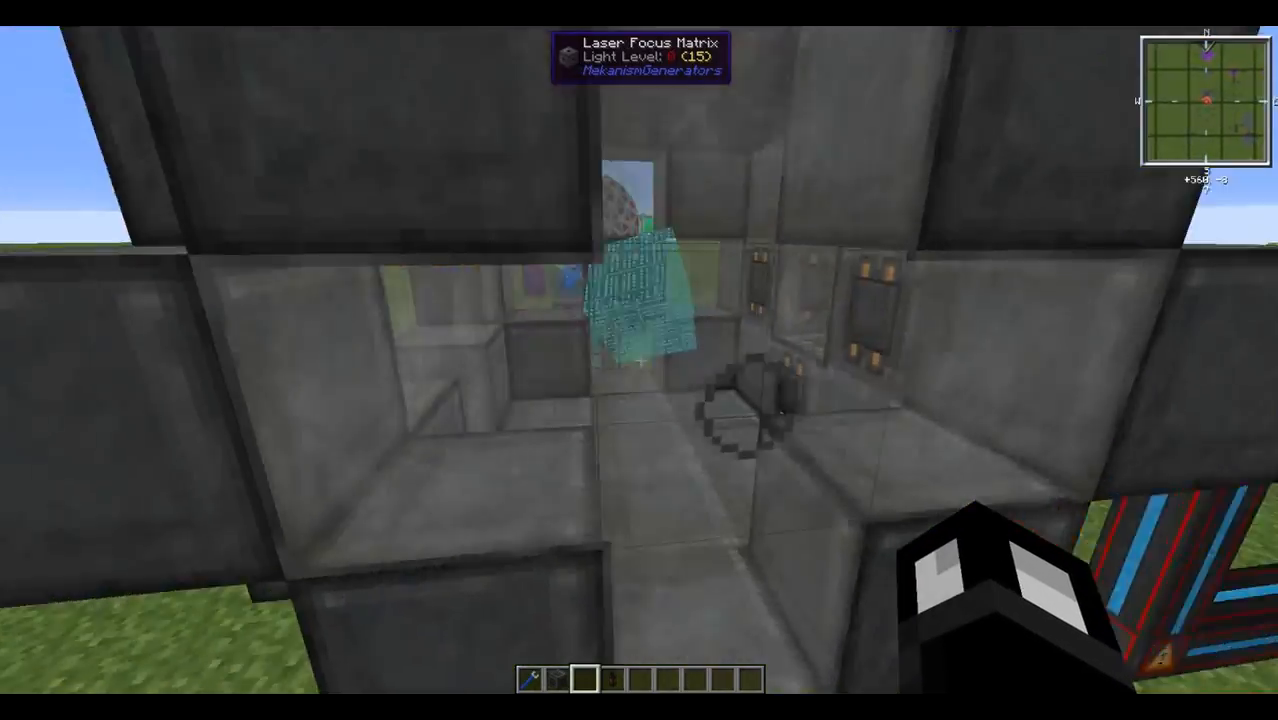
pyautogui.press('w')
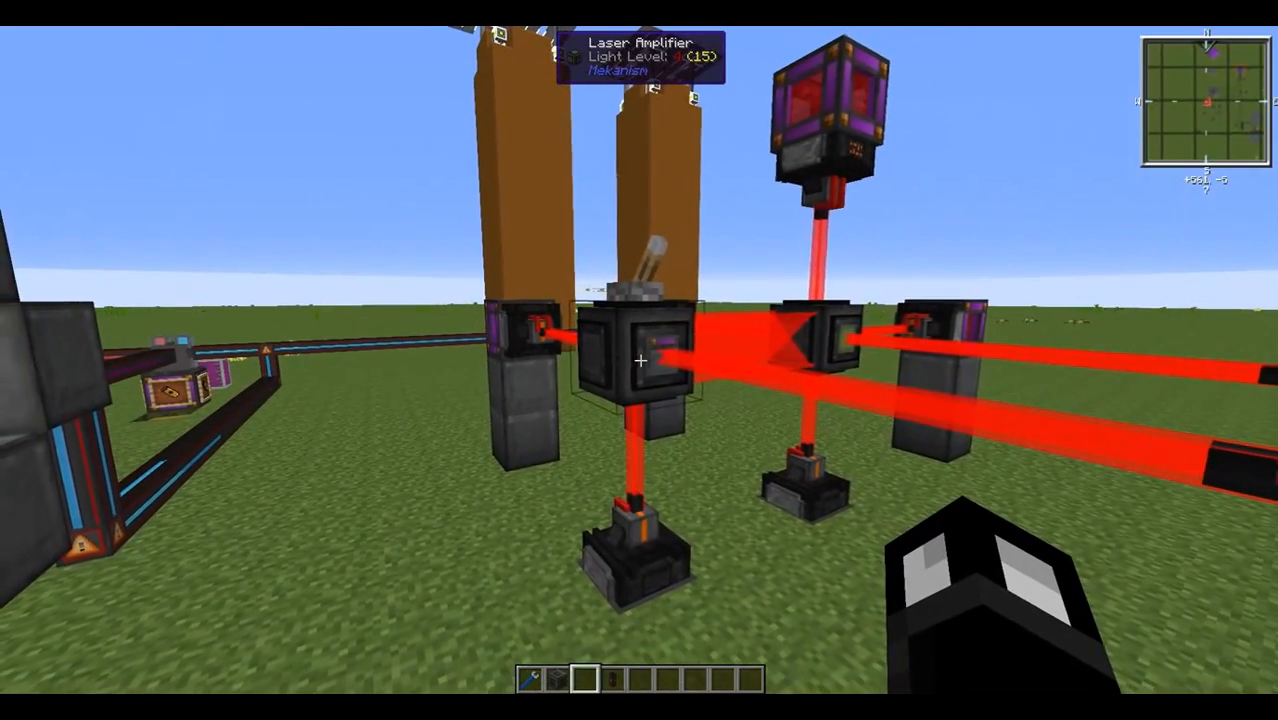
pyautogui.press('w')
pyautogui.press('w')
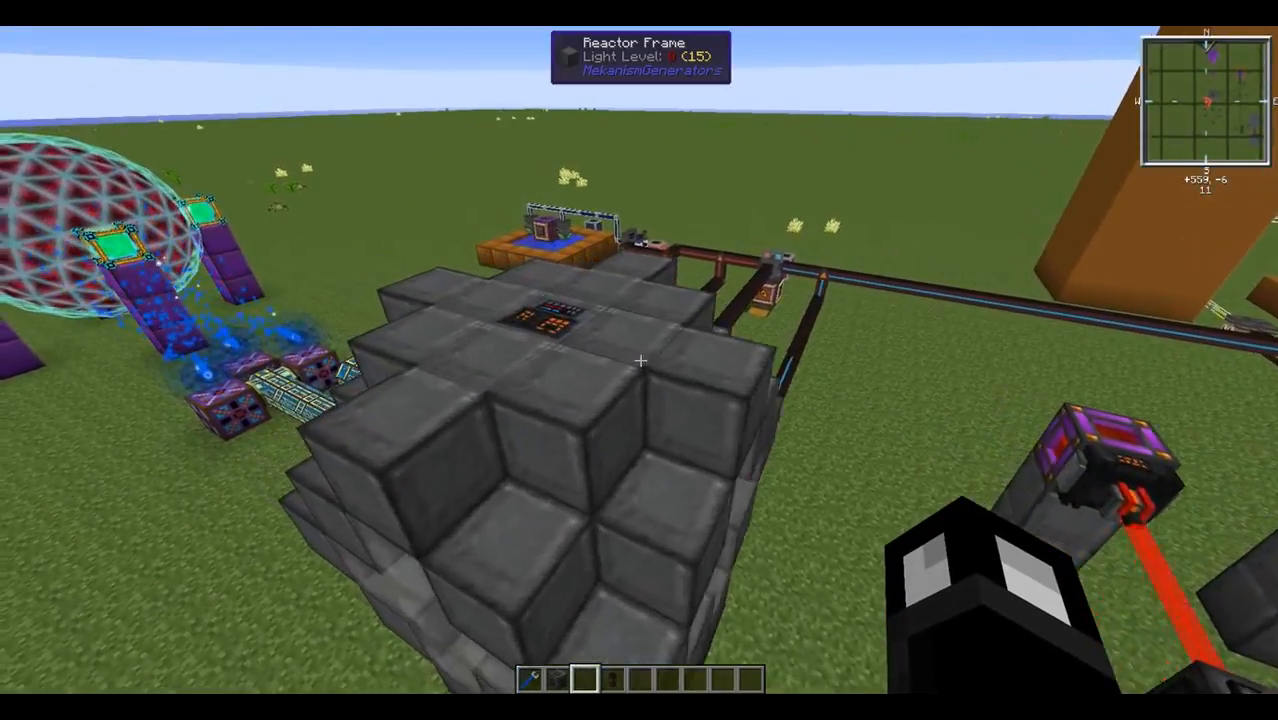
pyautogui.press('w')
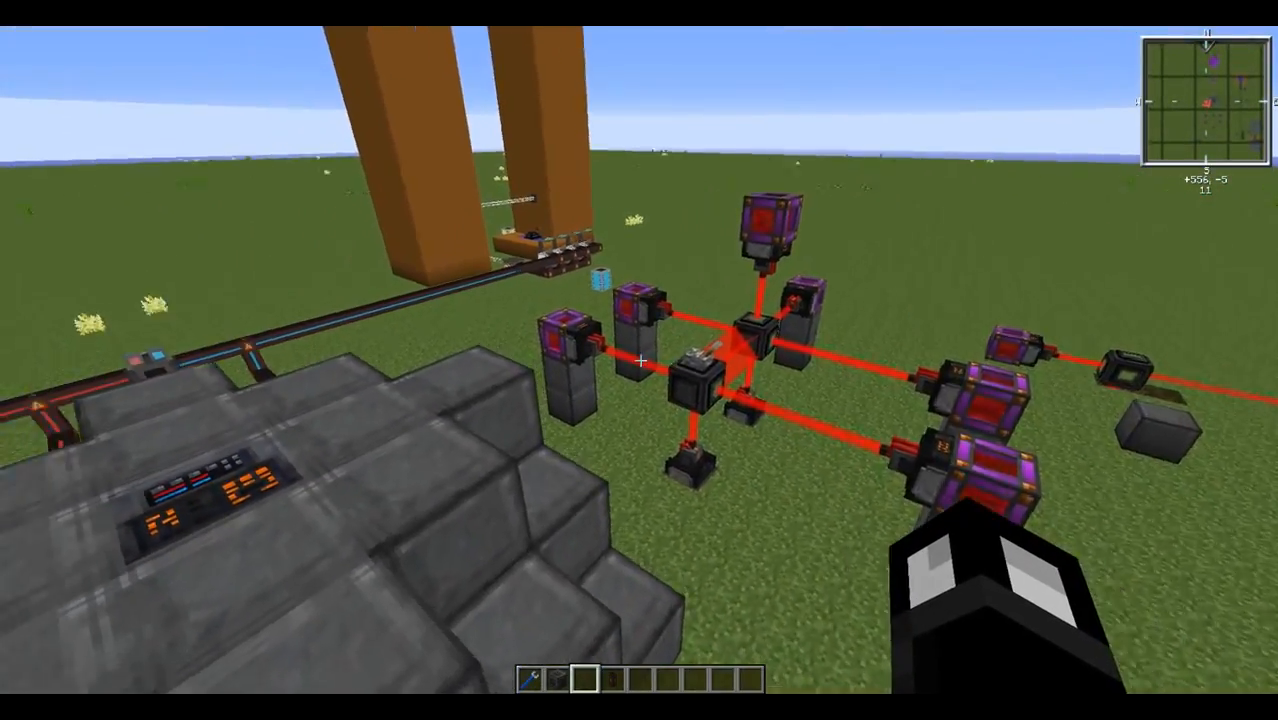
pyautogui.press('a')
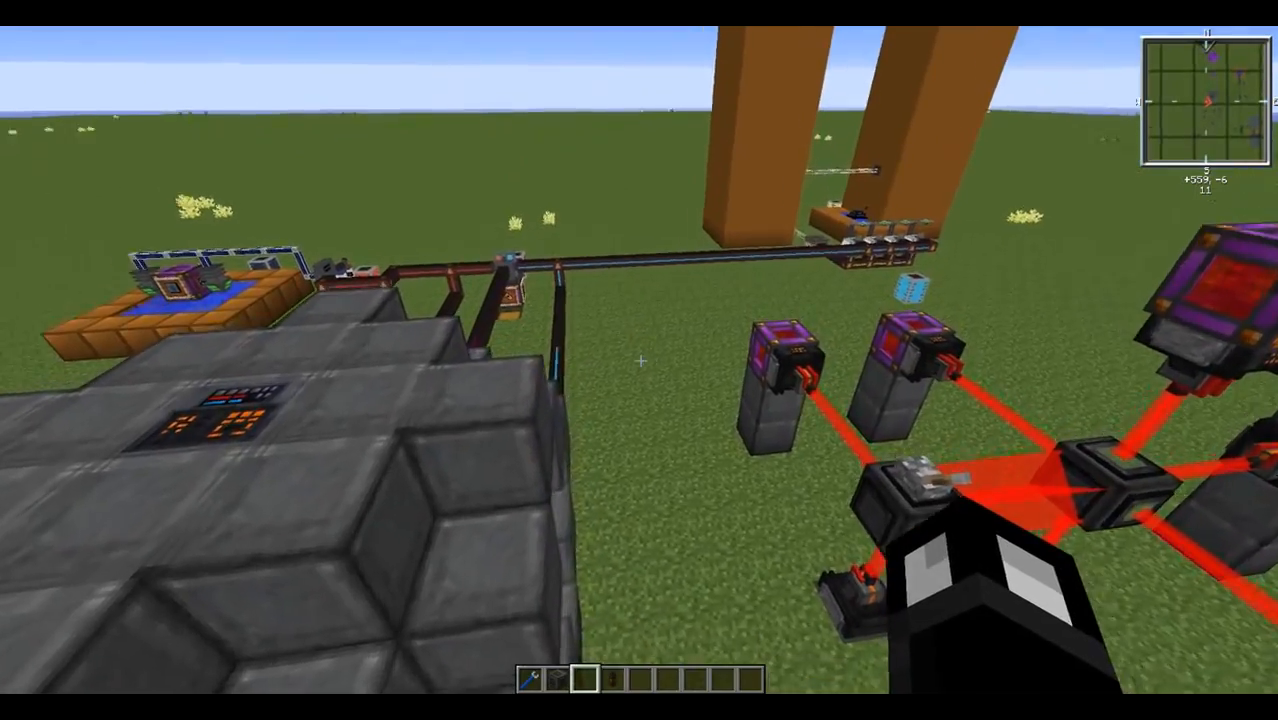
pyautogui.press('w')
pyautogui.press('a')
pyautogui.press('w')
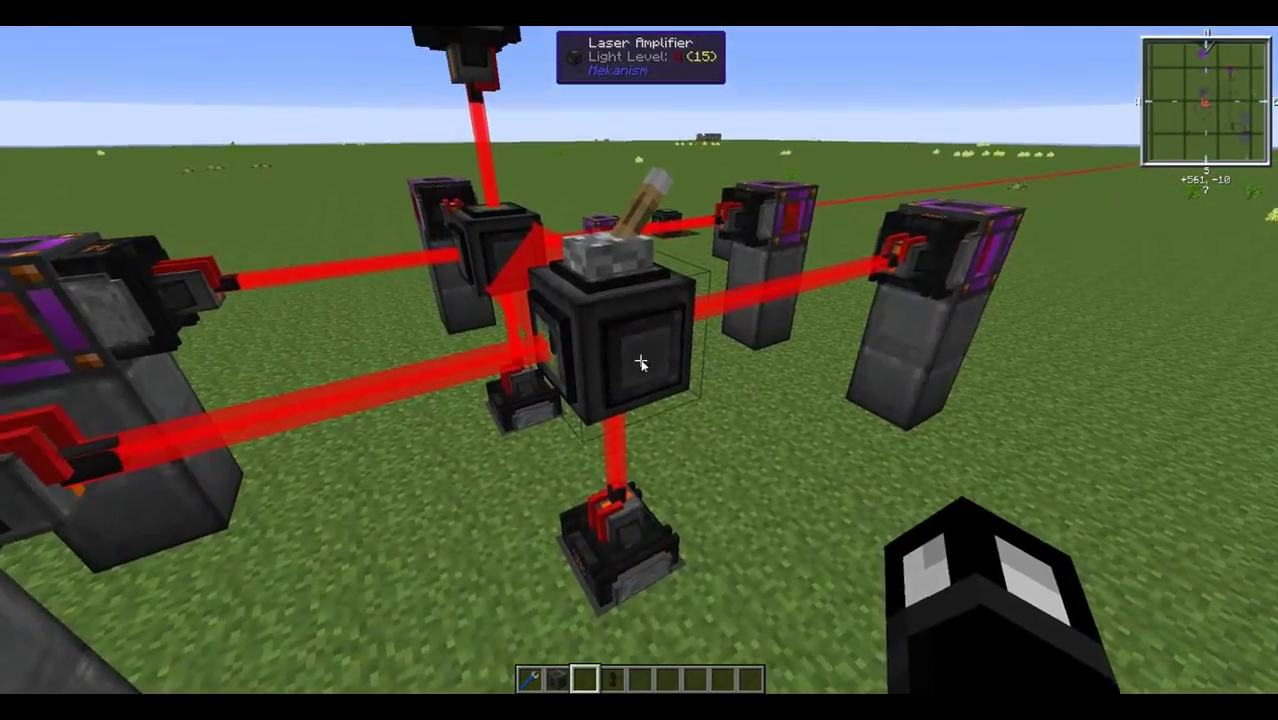
pyautogui.rightClick(640, 360)
pyautogui.press('Escape')
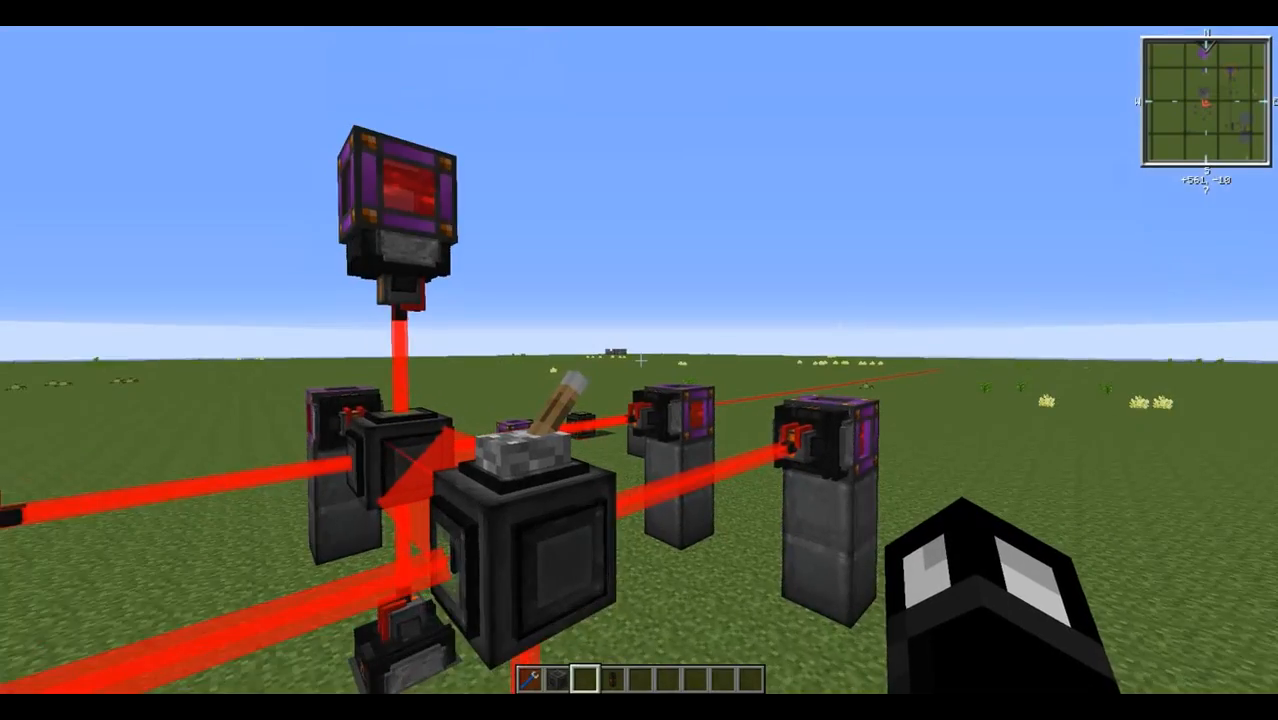
pyautogui.press('w')
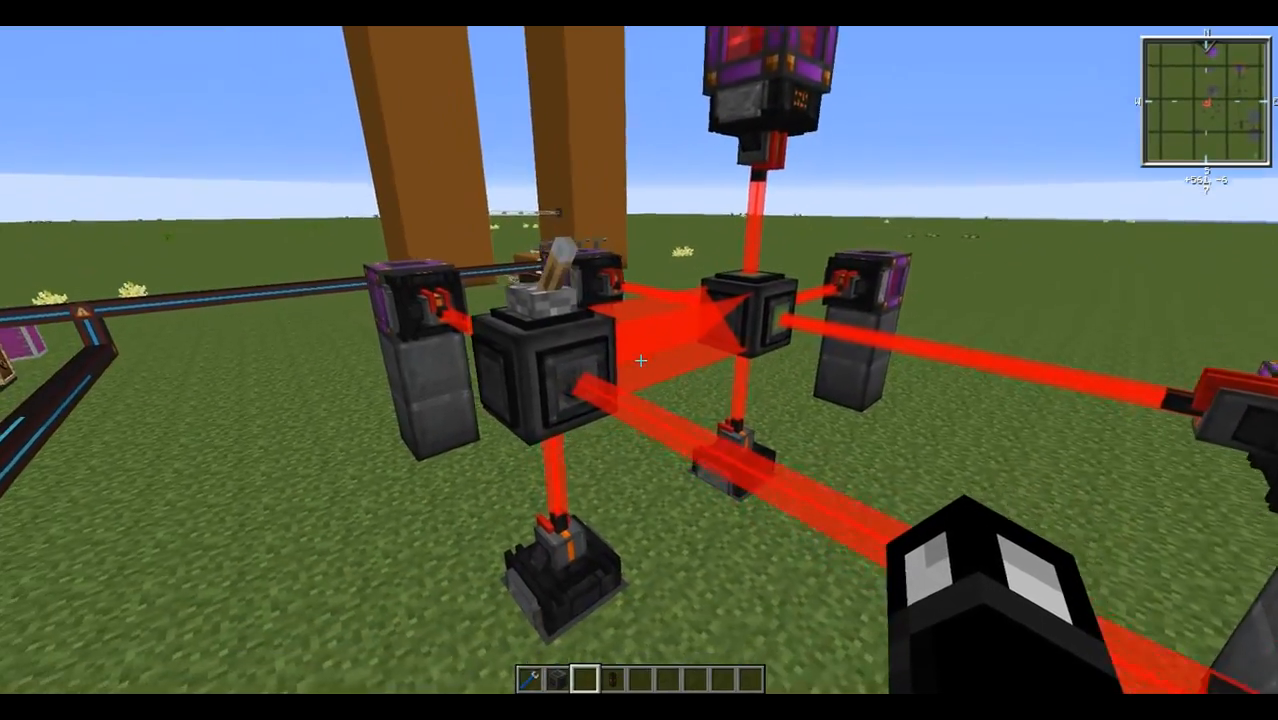
pyautogui.rightClick(640, 360)
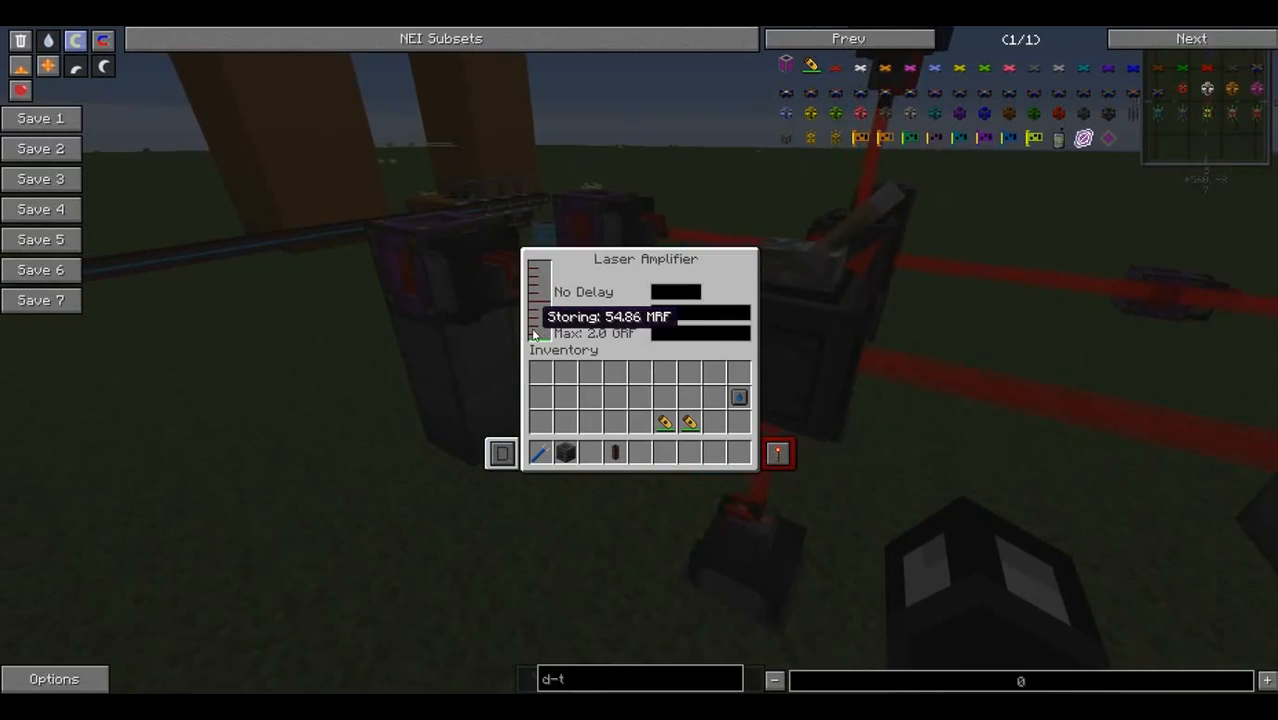
pyautogui.press('Escape')
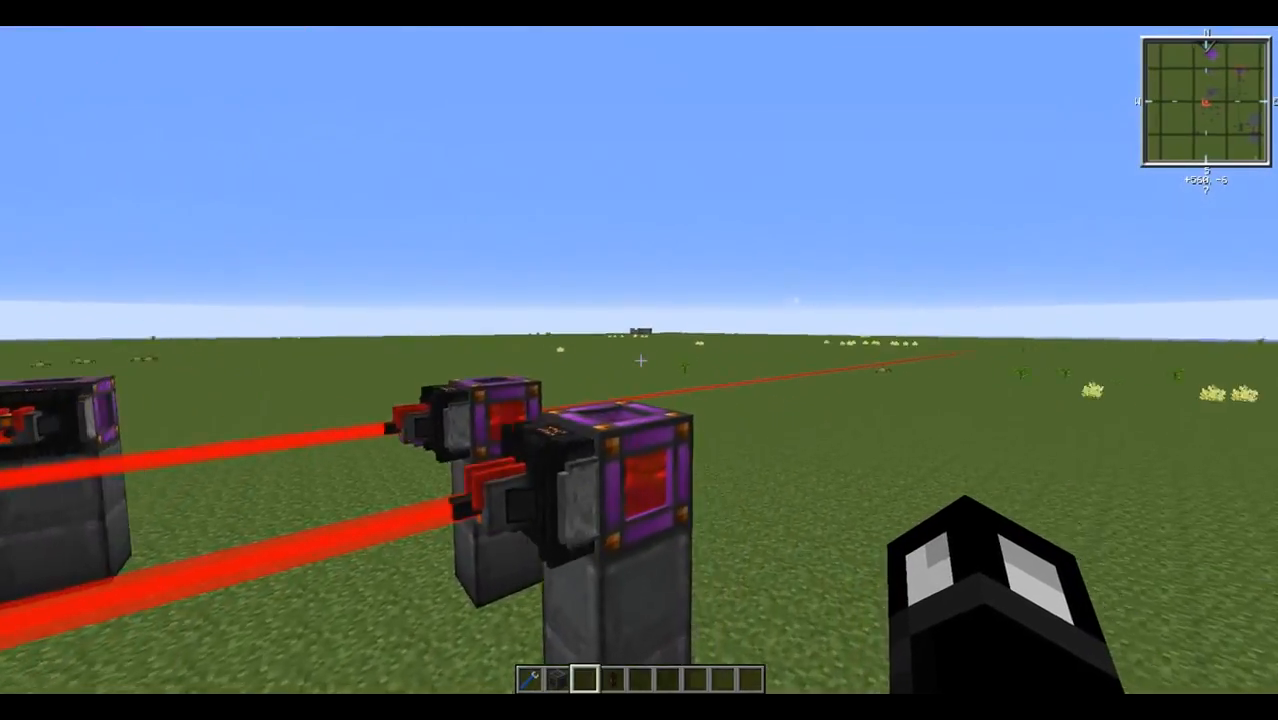
pyautogui.press('w')
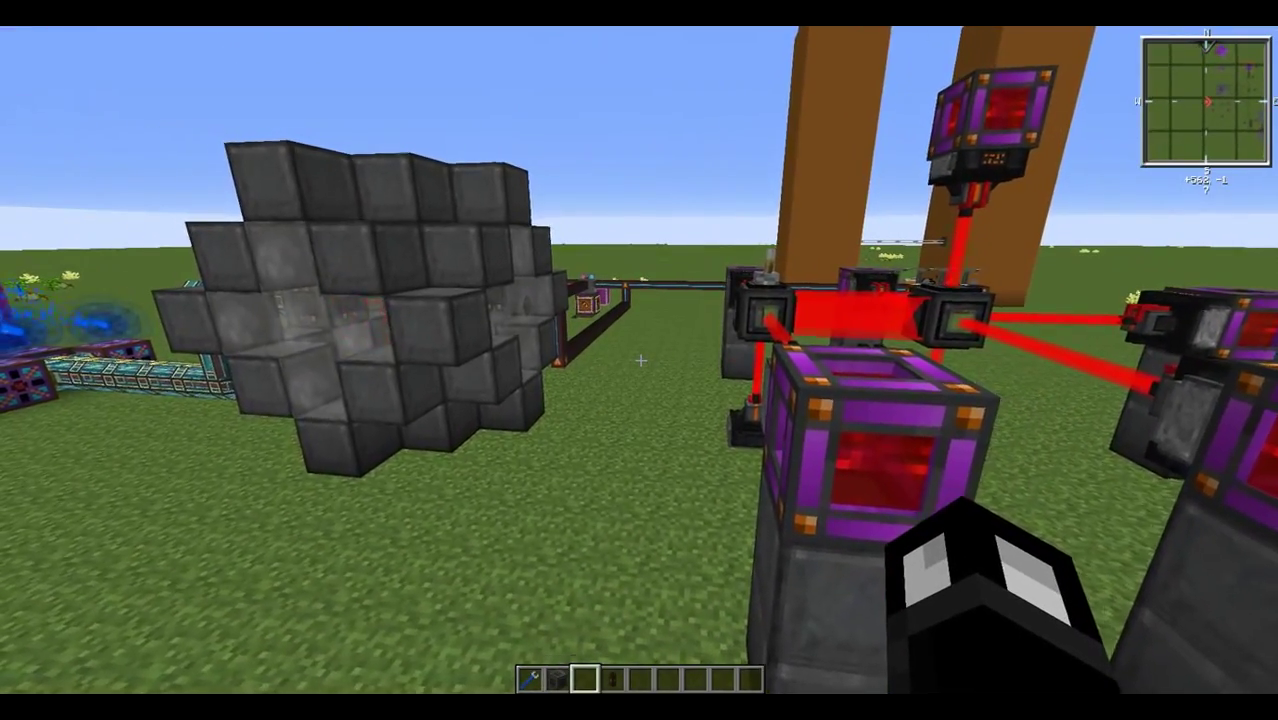
pyautogui.press('w')
pyautogui.rightClick(640, 360)
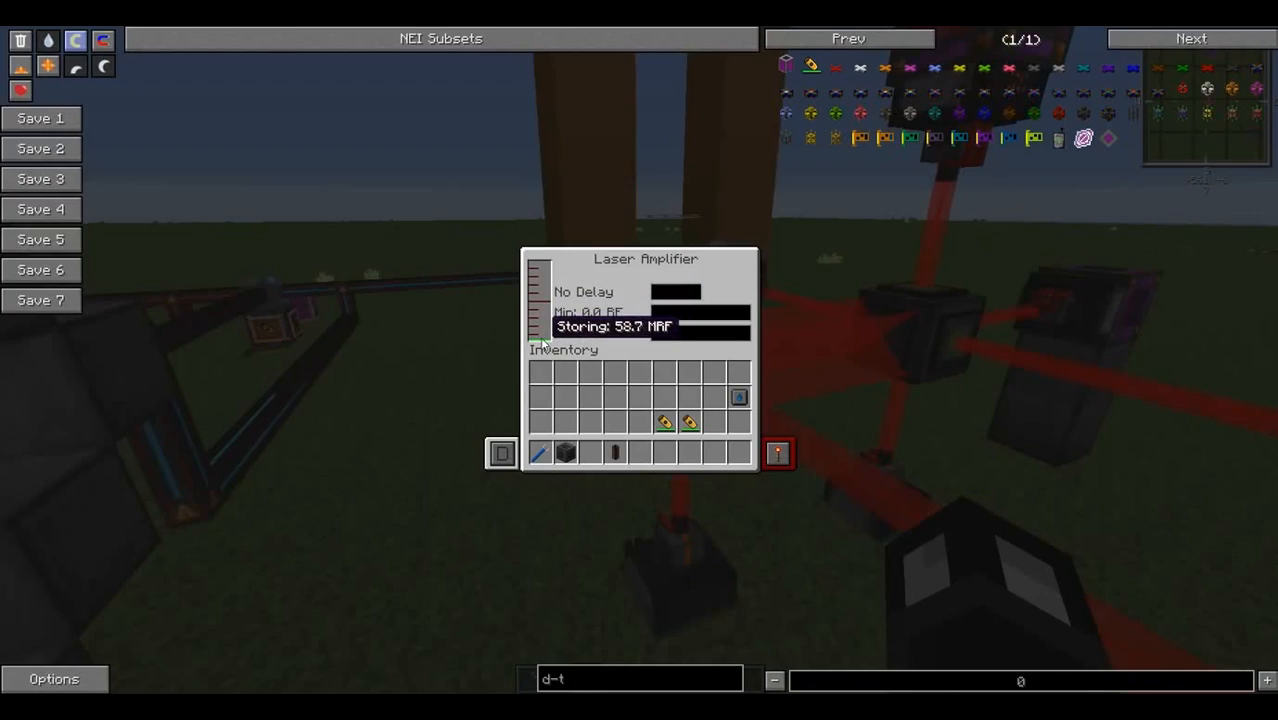
pyautogui.press('Escape')
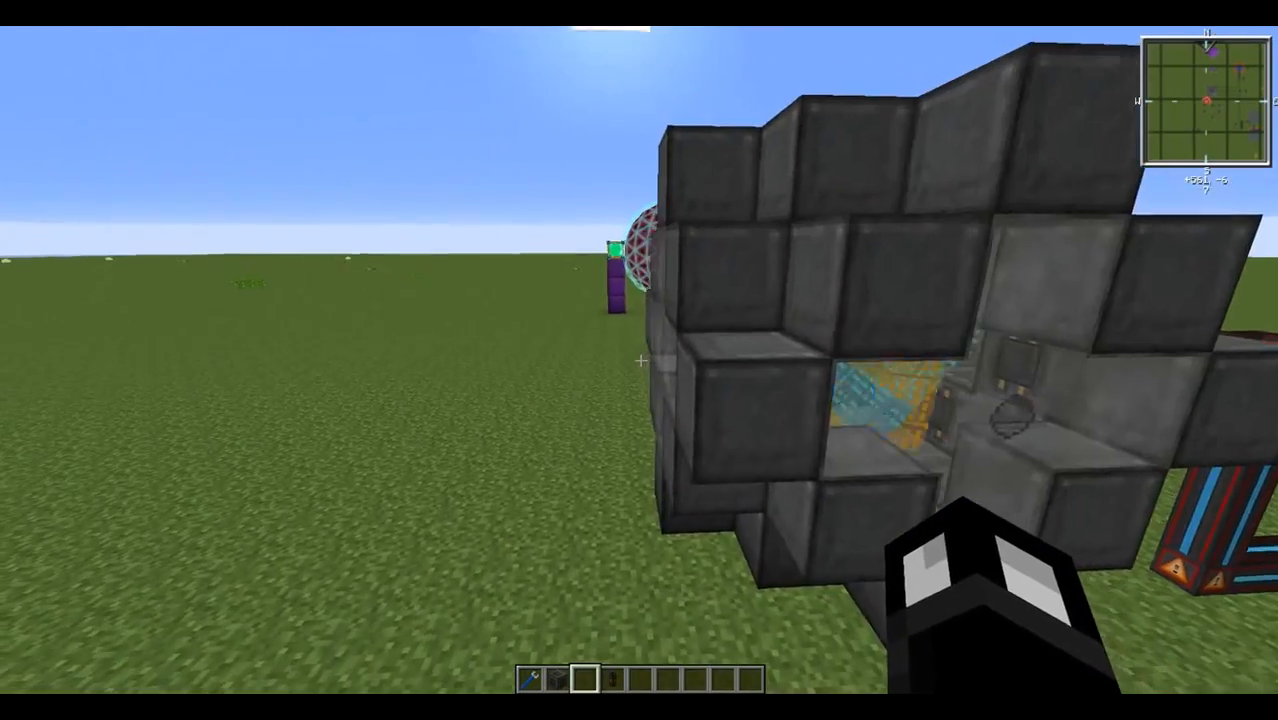
pyautogui.press('w')
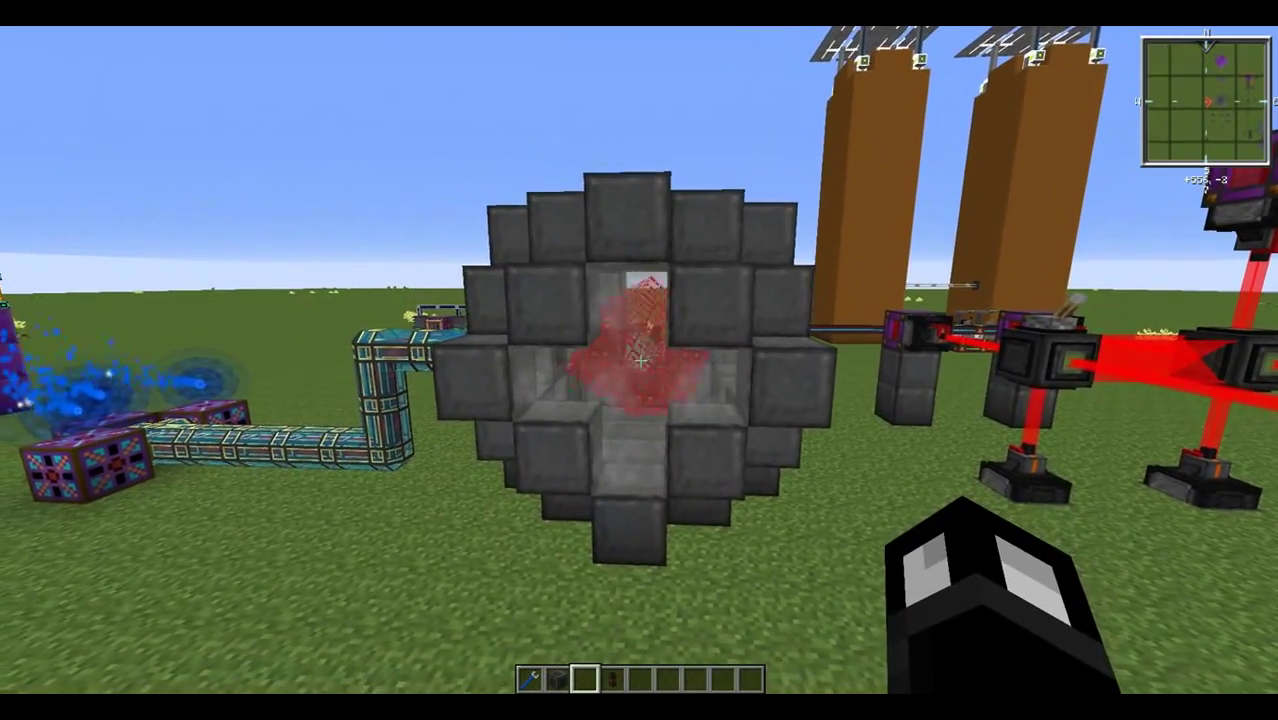
pyautogui.press('d')
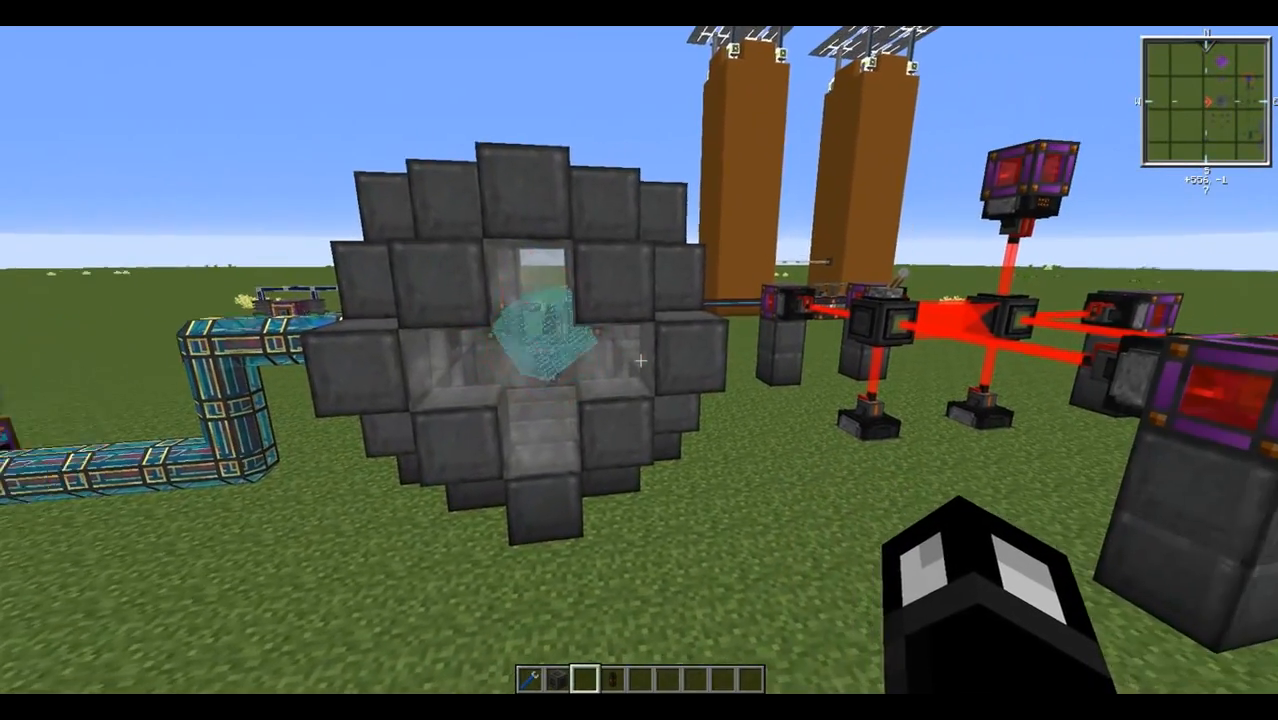
pyautogui.press('2')
pyautogui.press('s')
pyautogui.press('w')
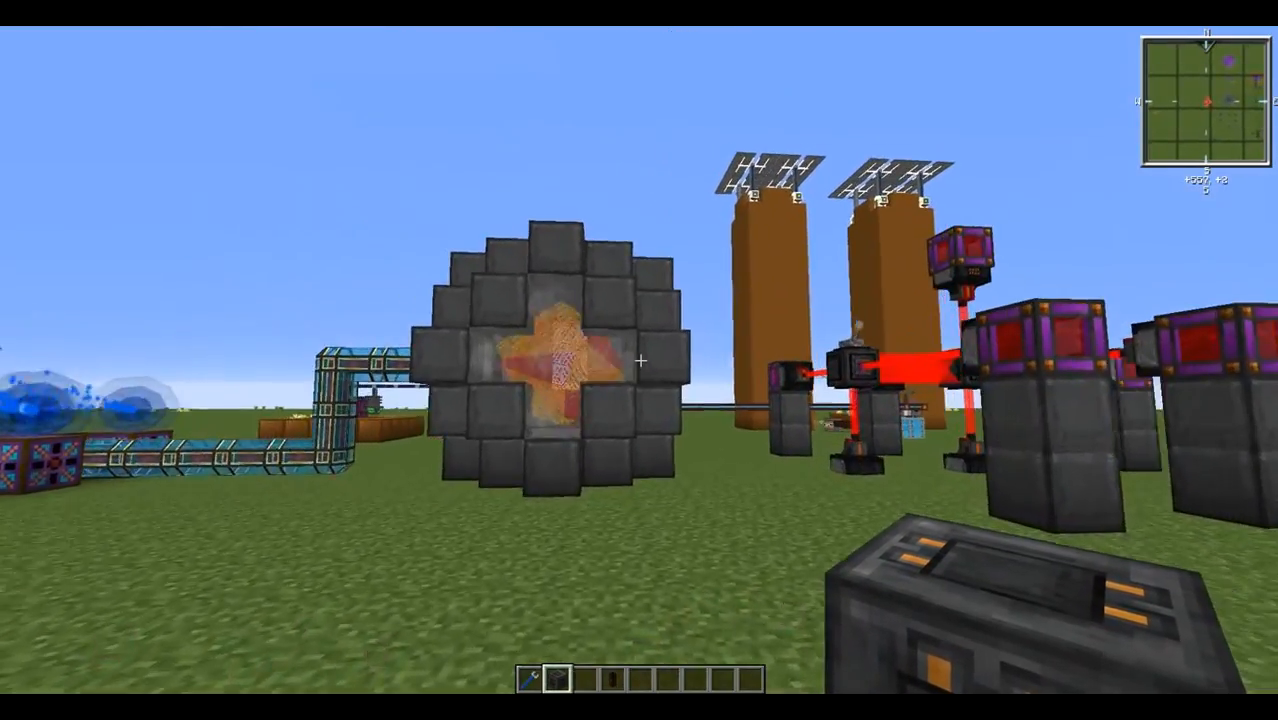
pyautogui.press('w')
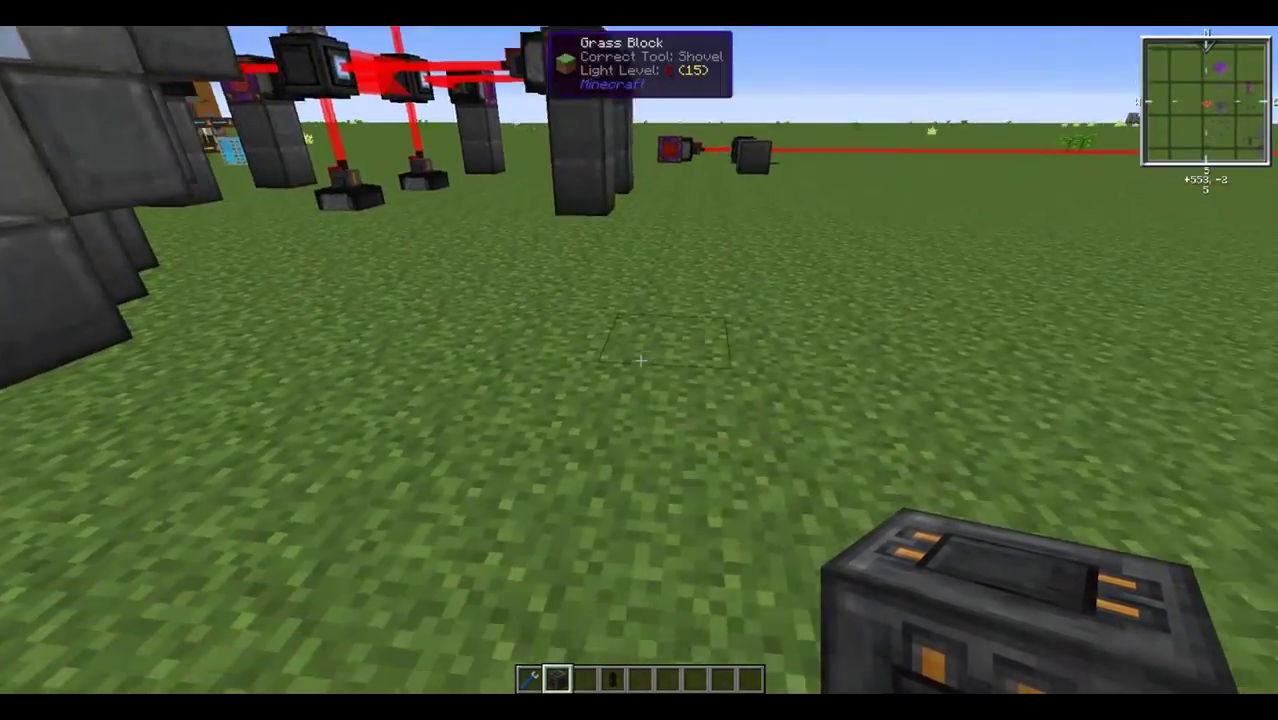
pyautogui.rightClick(639, 360)
pyautogui.press('1')
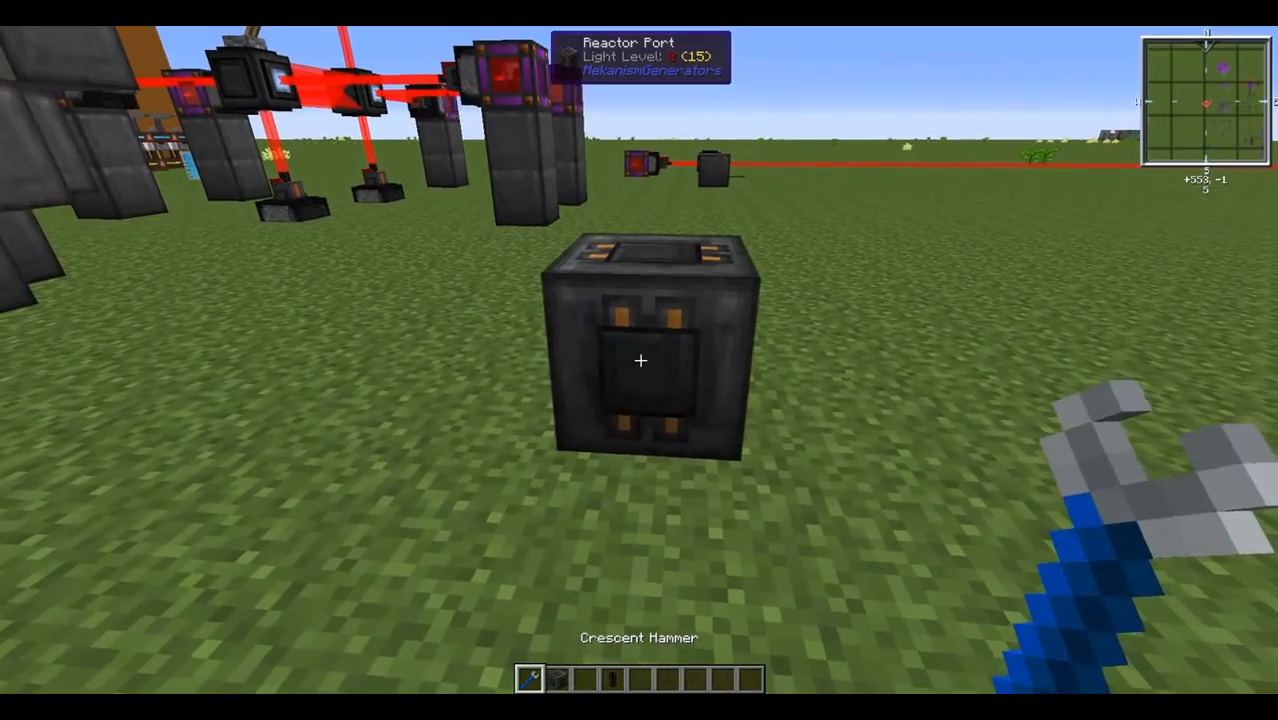
pyautogui.click(639, 360)
pyautogui.press('w')
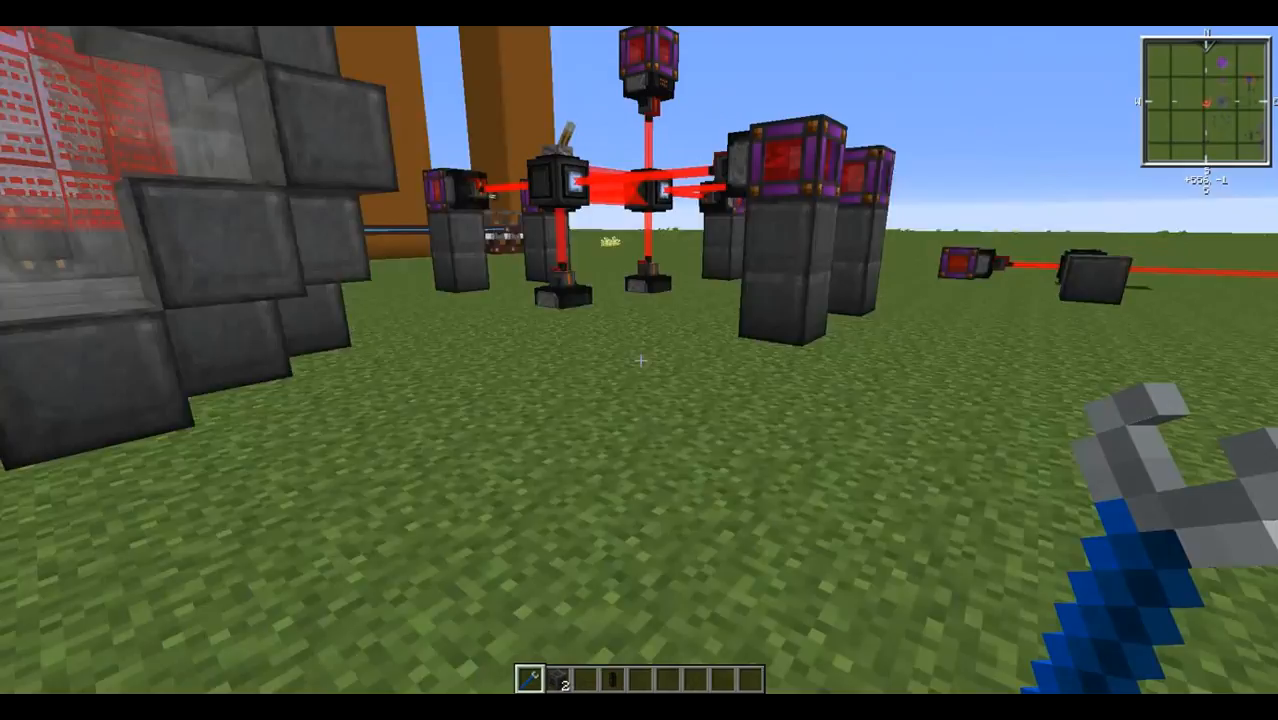
pyautogui.press('2')
pyautogui.rightClick(639, 360)
pyautogui.press('1')
pyautogui.click(639, 360)
pyautogui.press('w')
pyautogui.press('2')
pyautogui.press('space')
pyautogui.press('s')
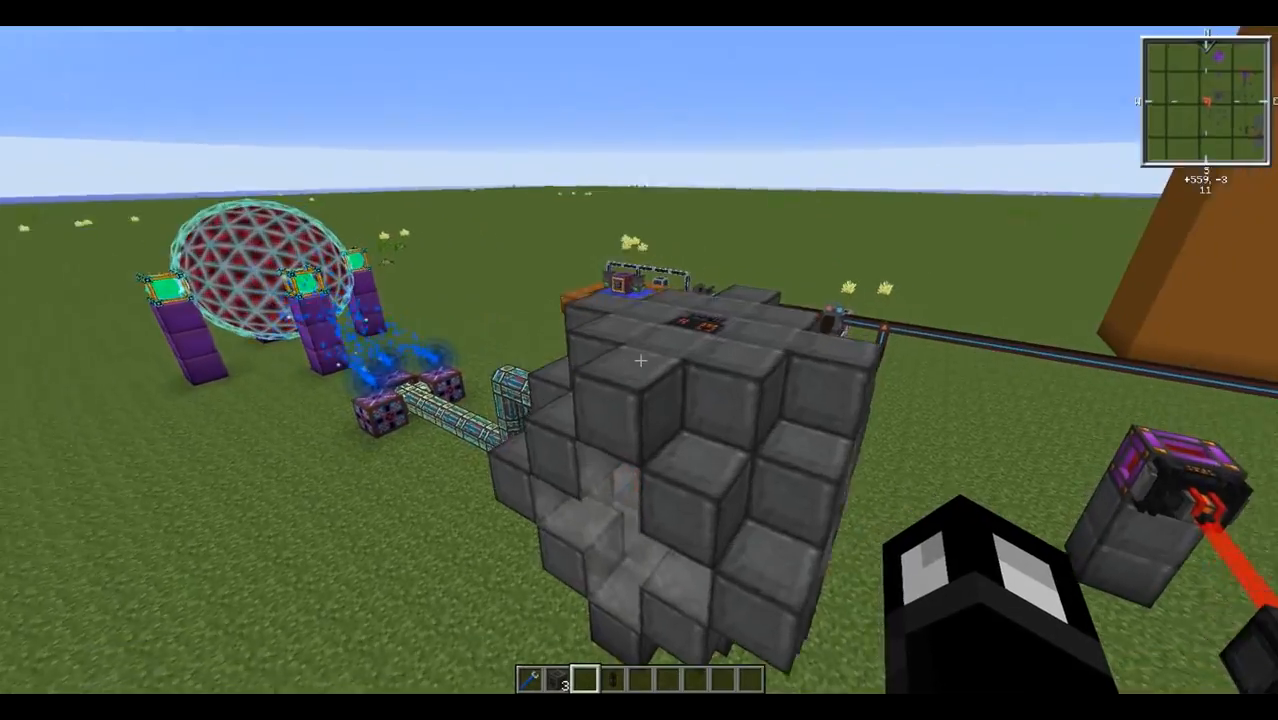
pyautogui.press('w')
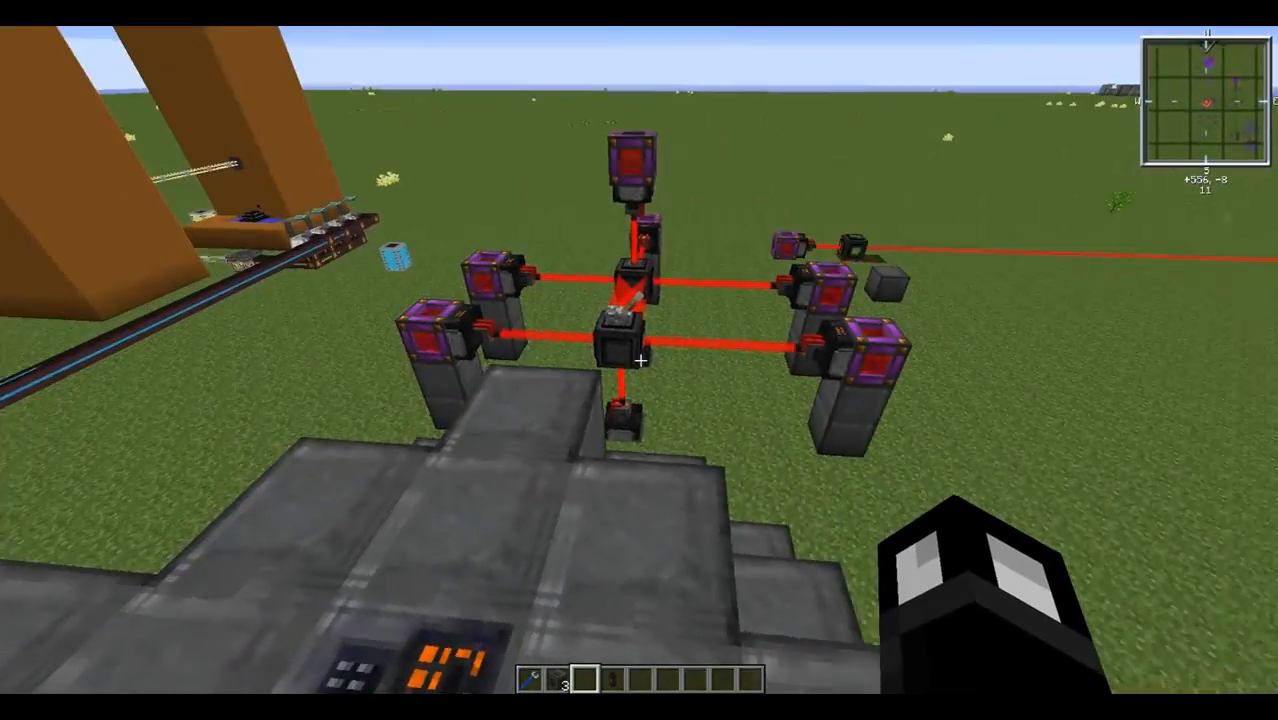
pyautogui.press('a')
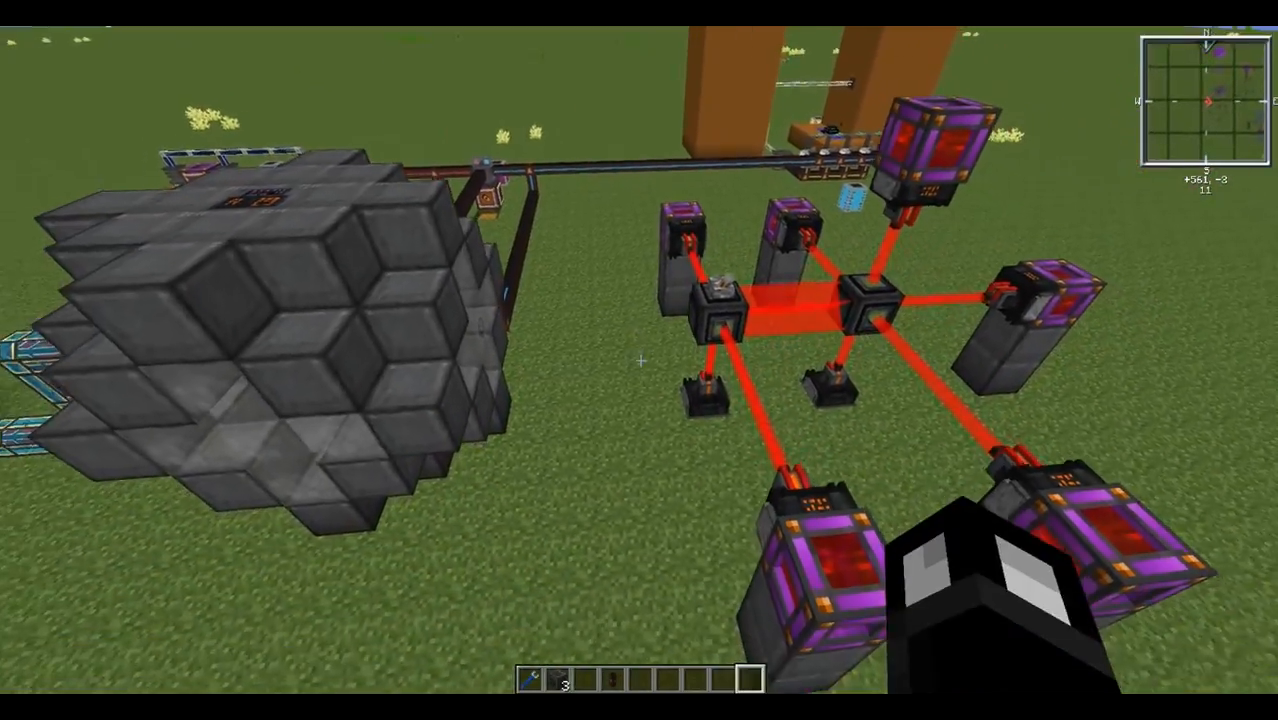
pyautogui.press('1')
pyautogui.press('s')
pyautogui.press('s')
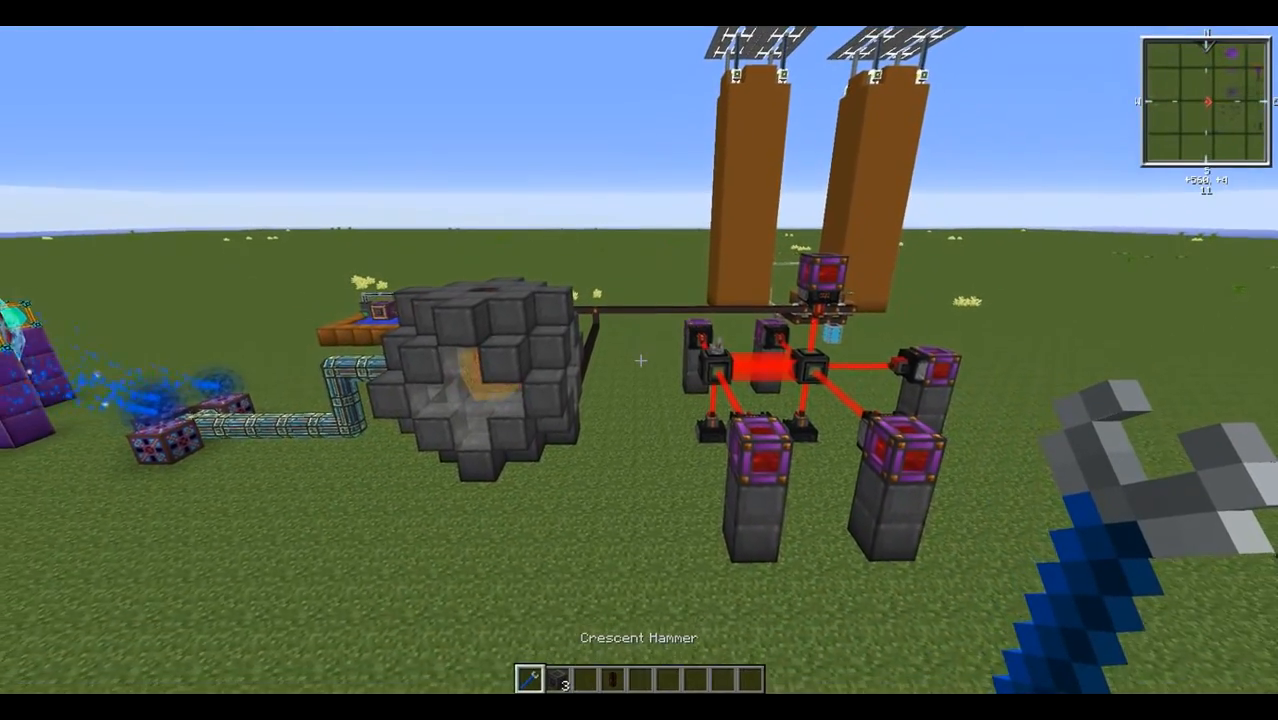
pyautogui.press('3')
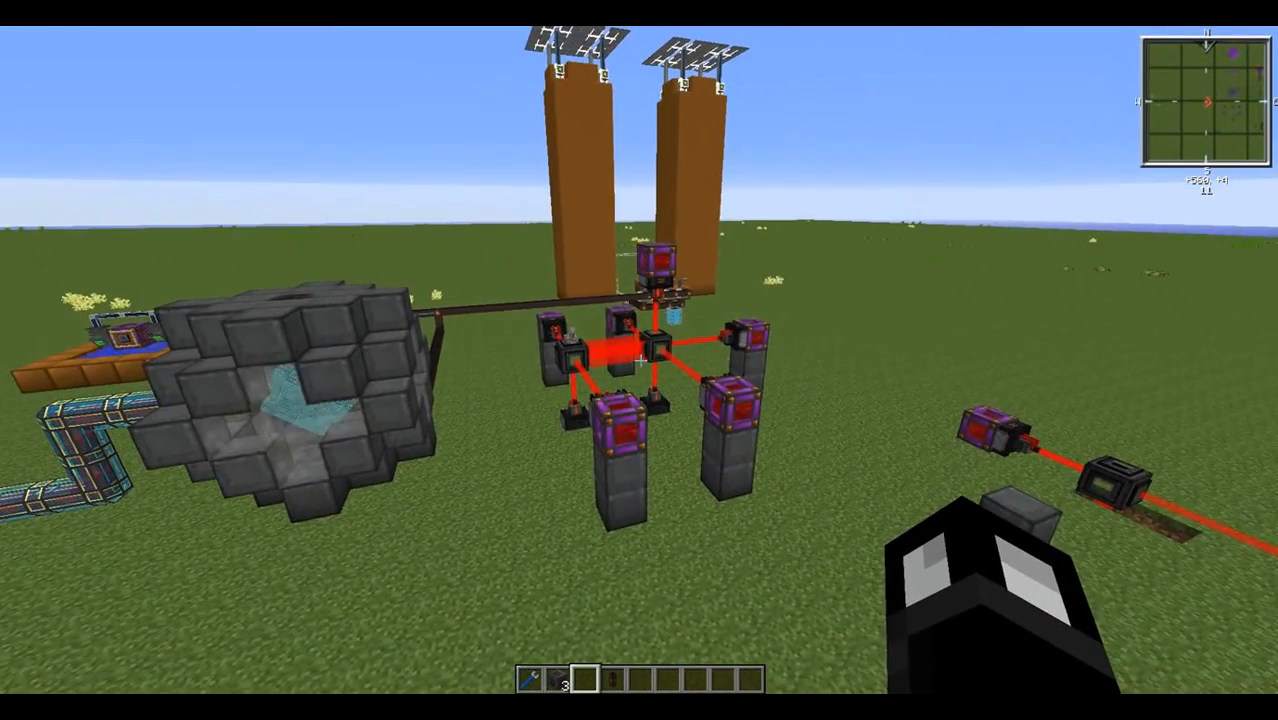
pyautogui.press('w')
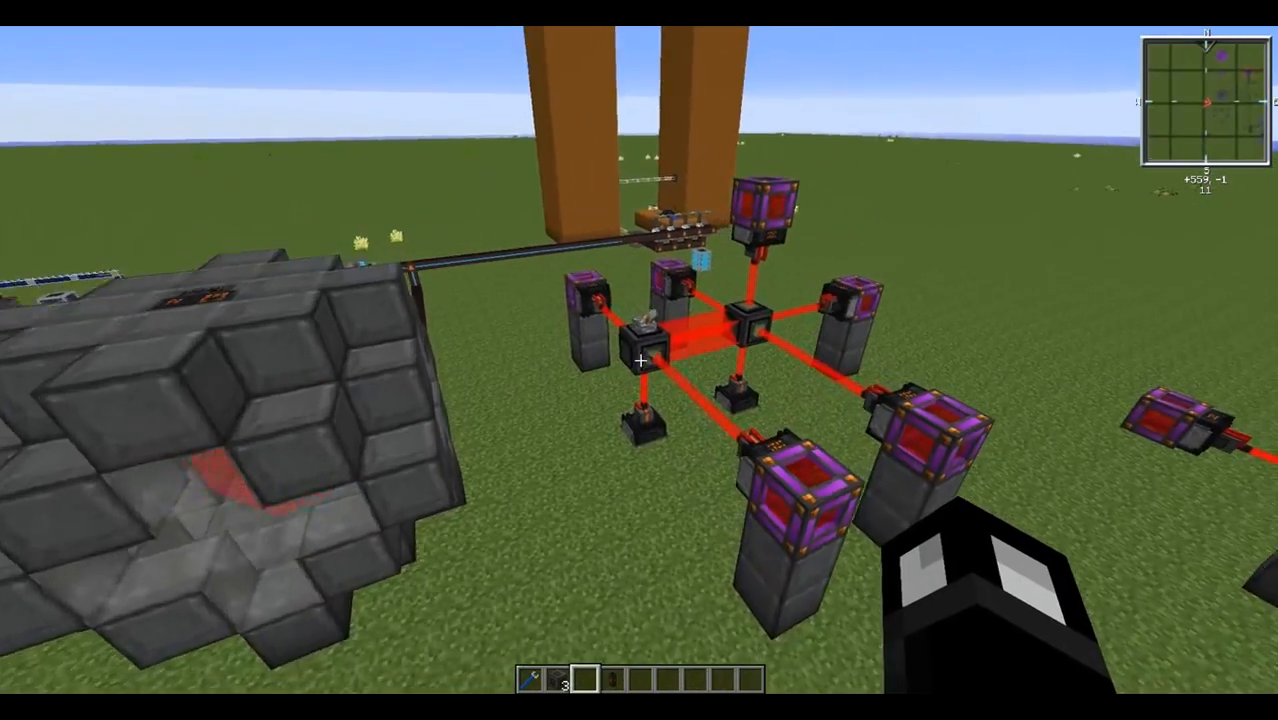
pyautogui.press('w')
pyautogui.rightClick(639, 360)
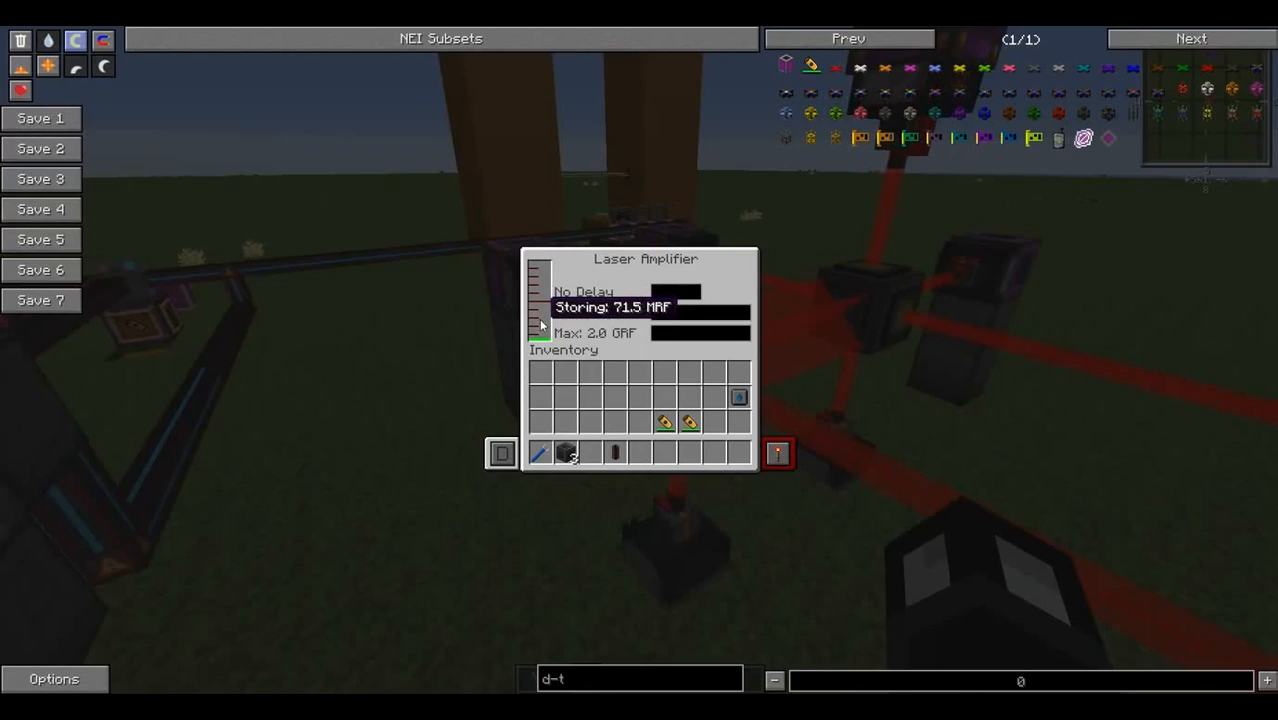
pyautogui.press('Escape')
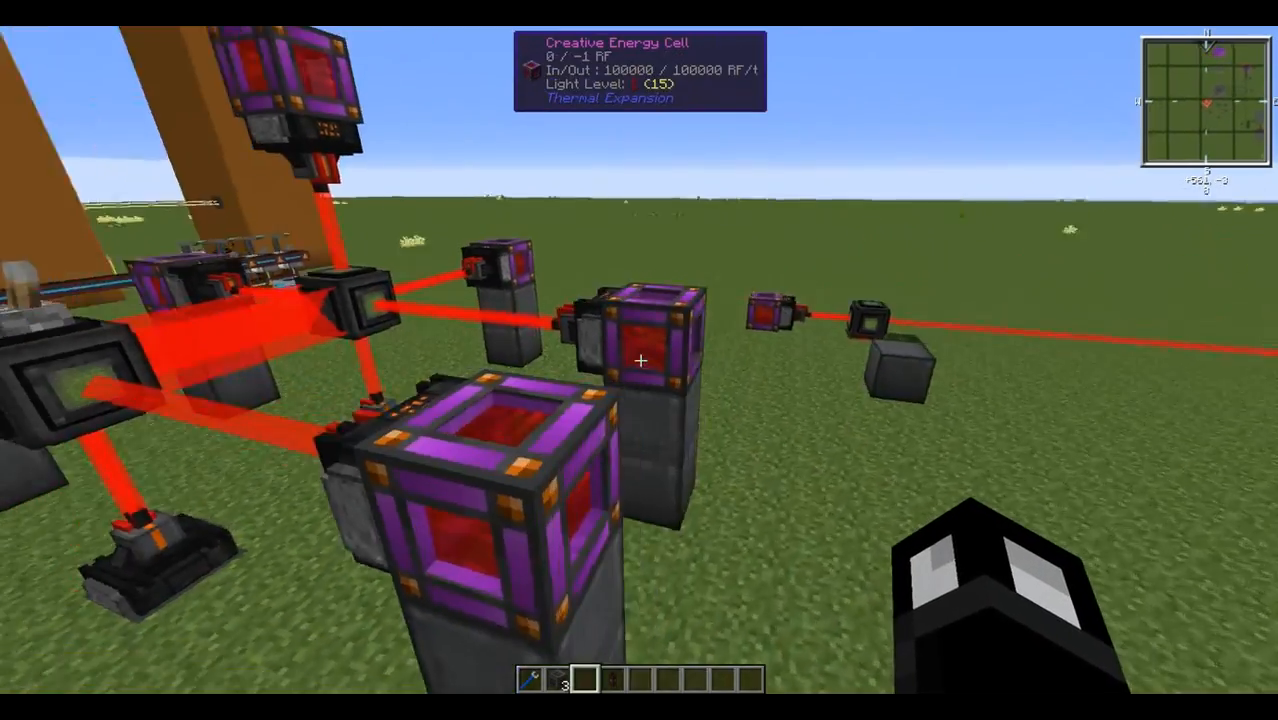
pyautogui.press('w')
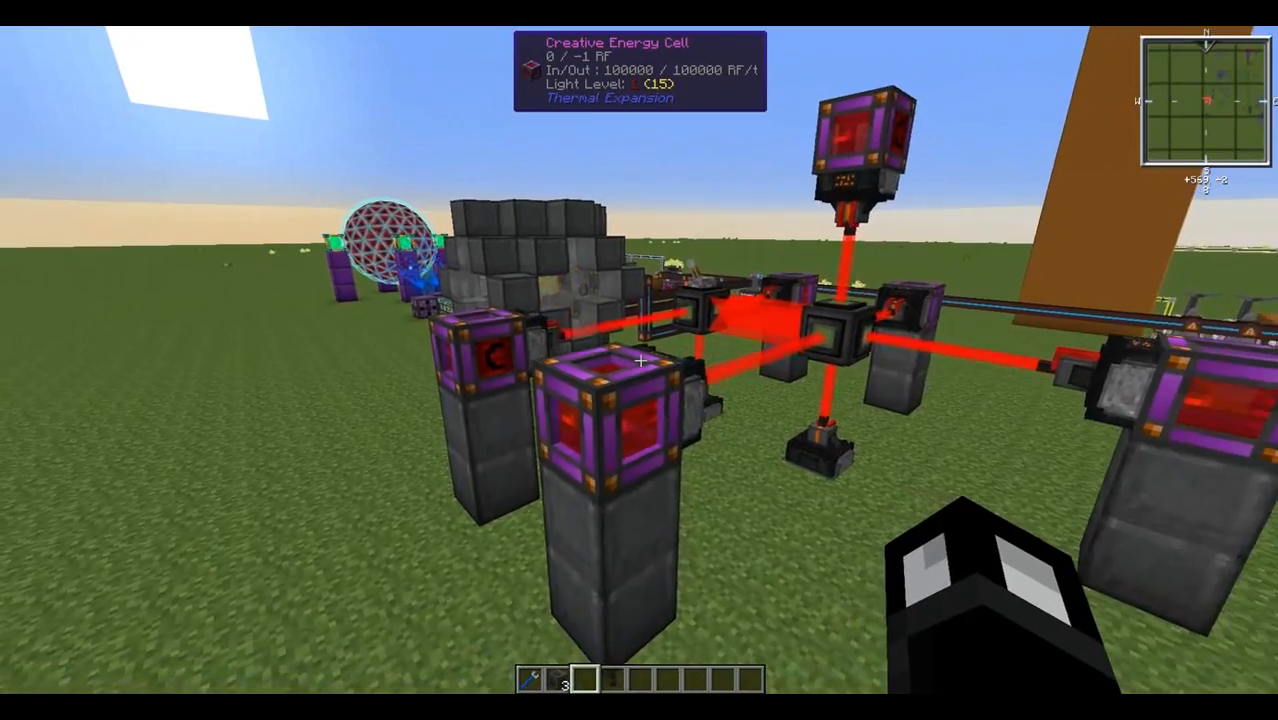
pyautogui.press('w')
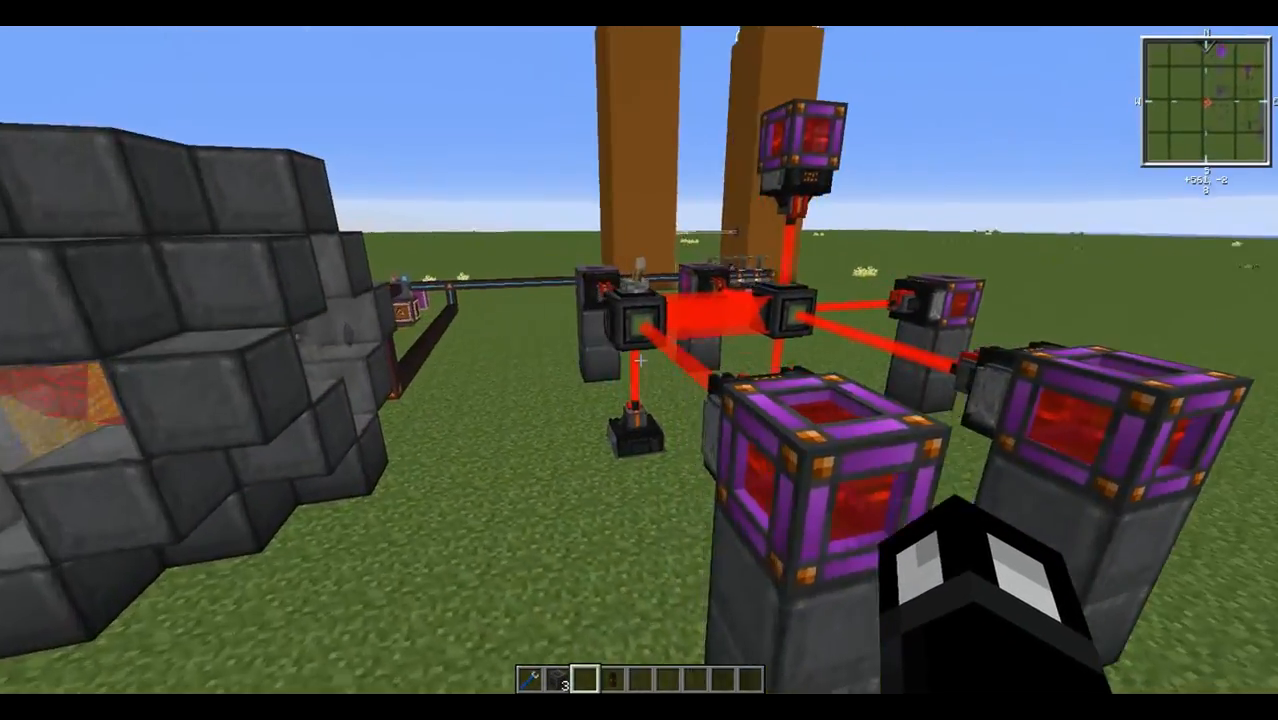
pyautogui.press('w')
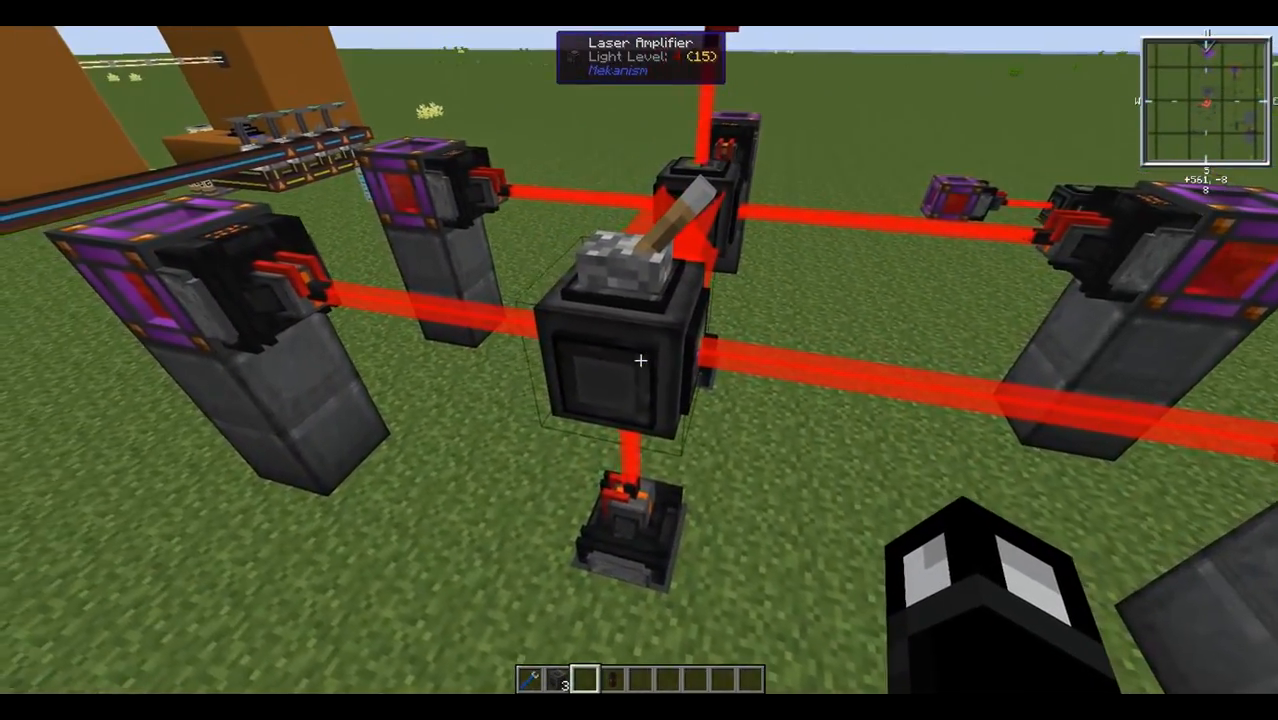
pyautogui.press('w')
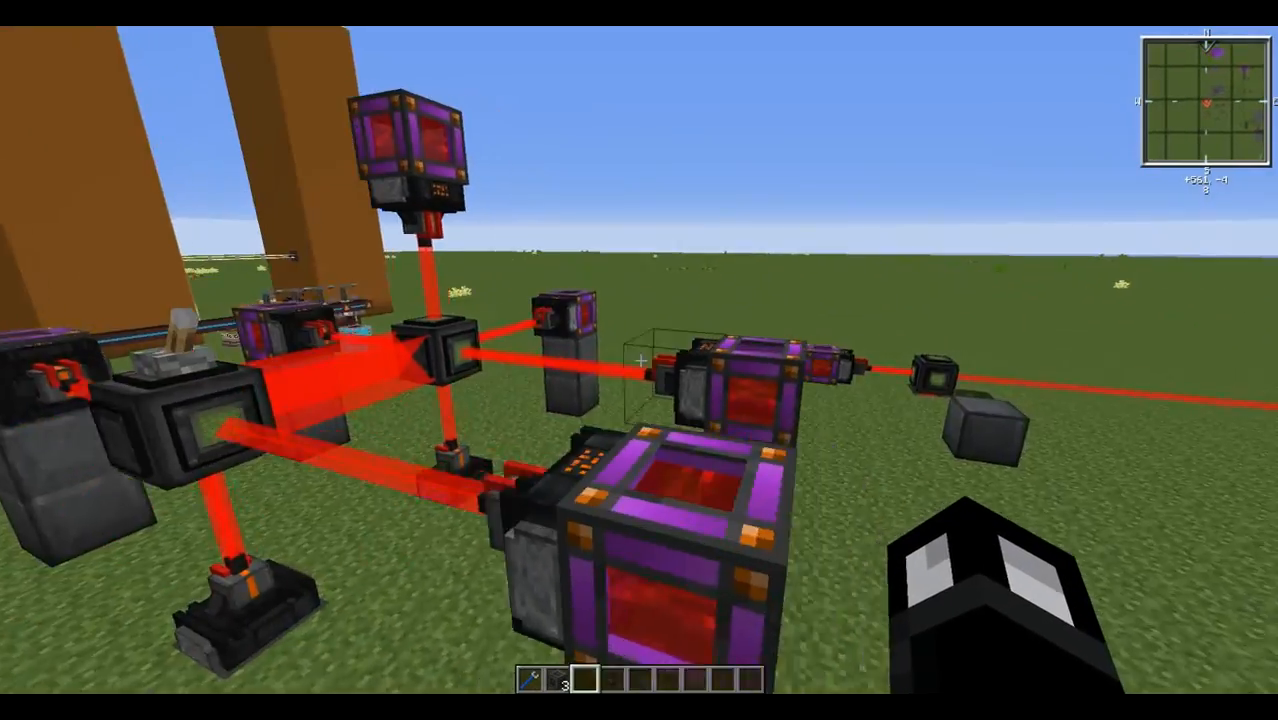
pyautogui.press('w')
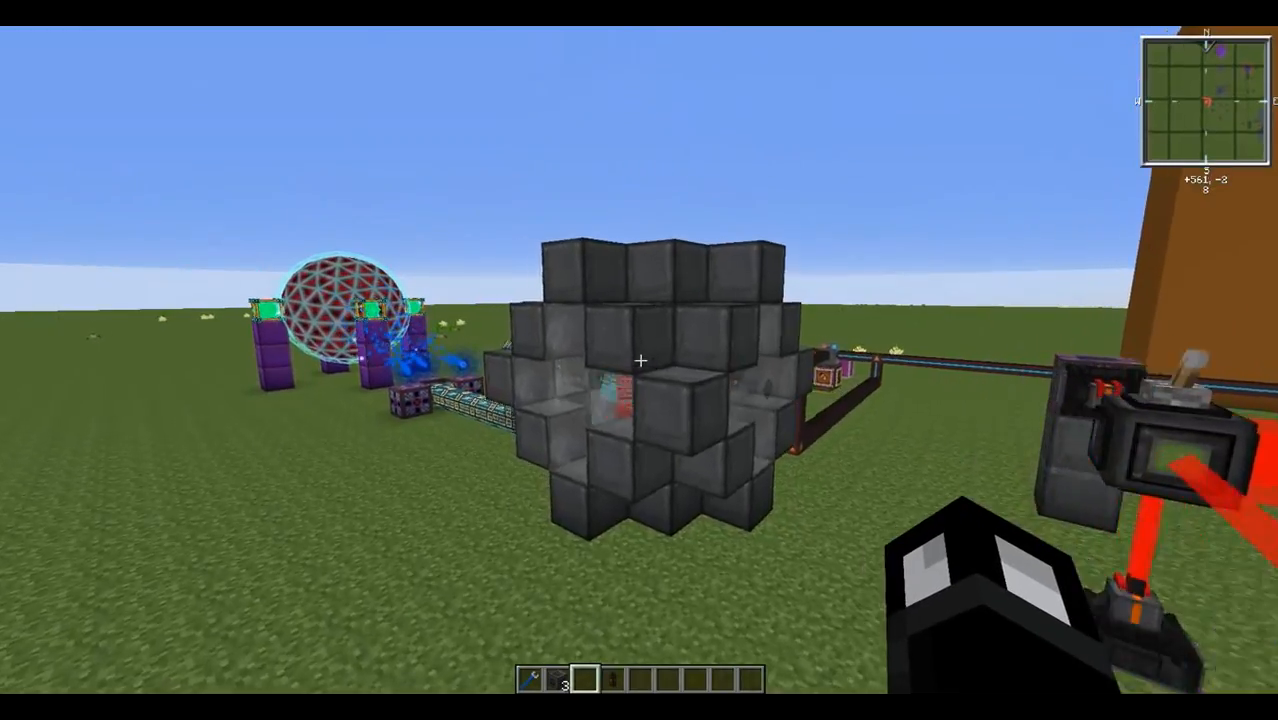
pyautogui.press('w')
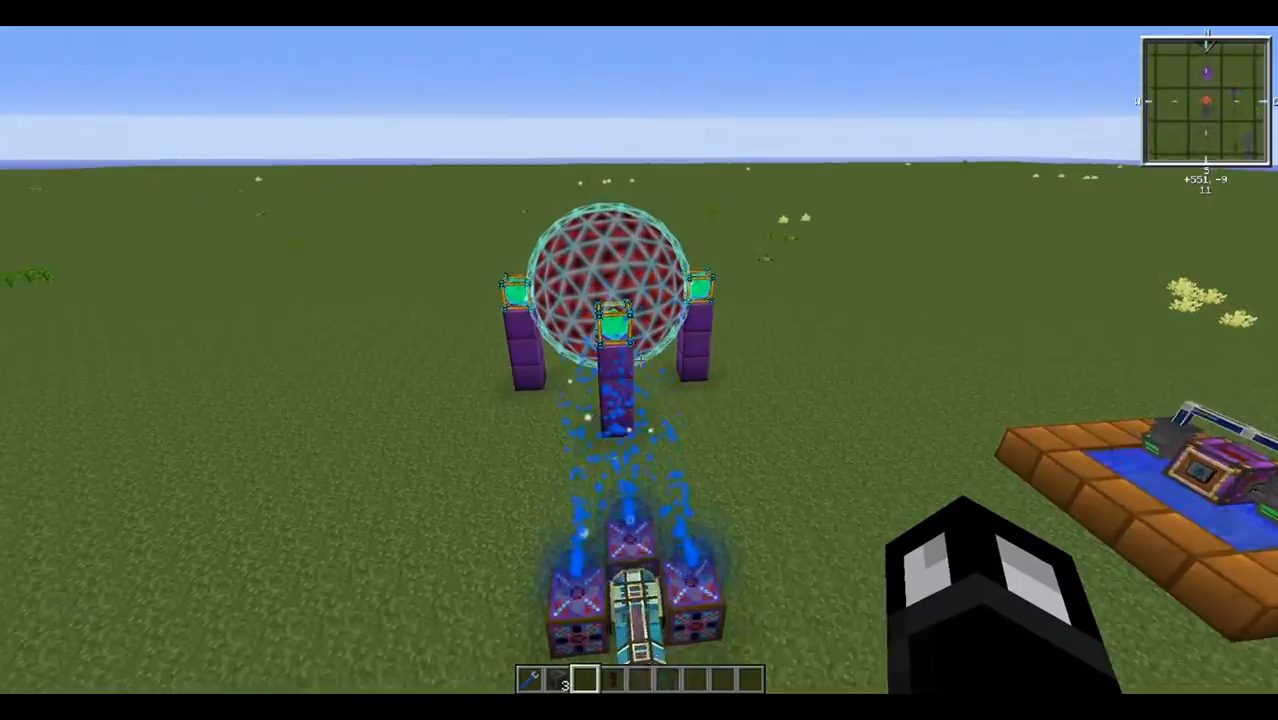
# Fly past the energy core, conduit lines and pond machinery toward the reactor.
pyautogui.press('w')
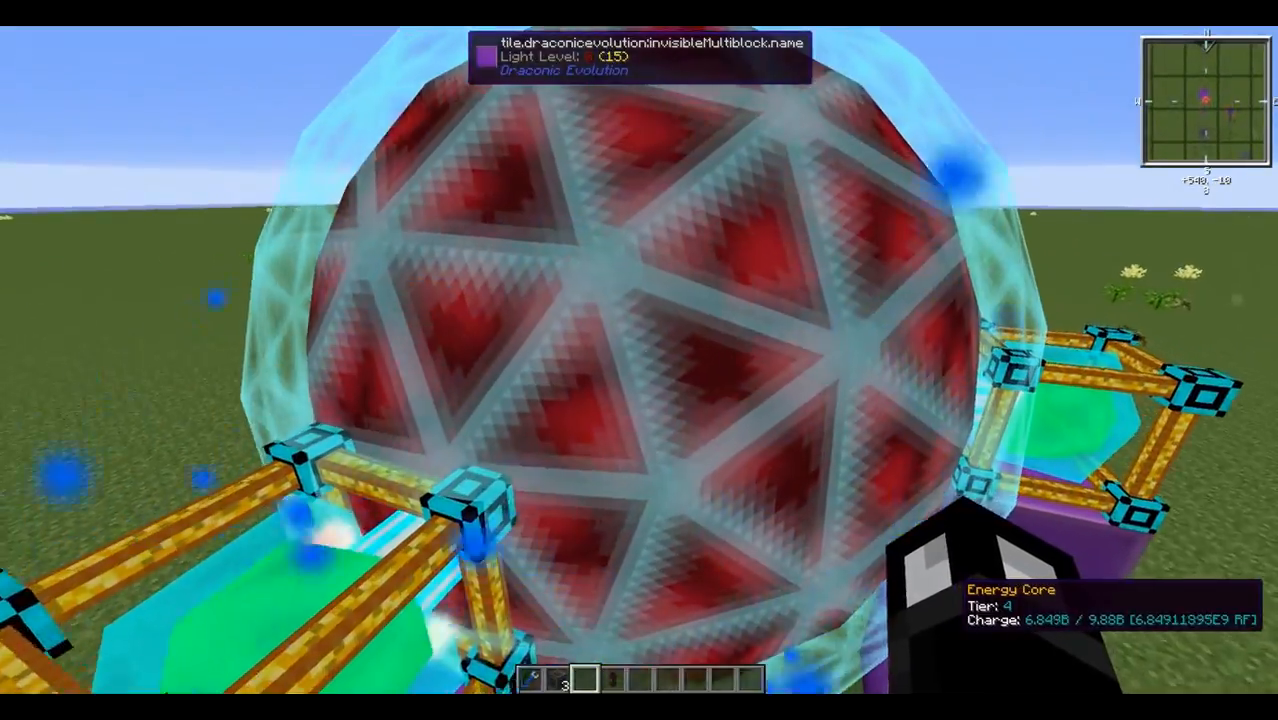
pyautogui.press('w')
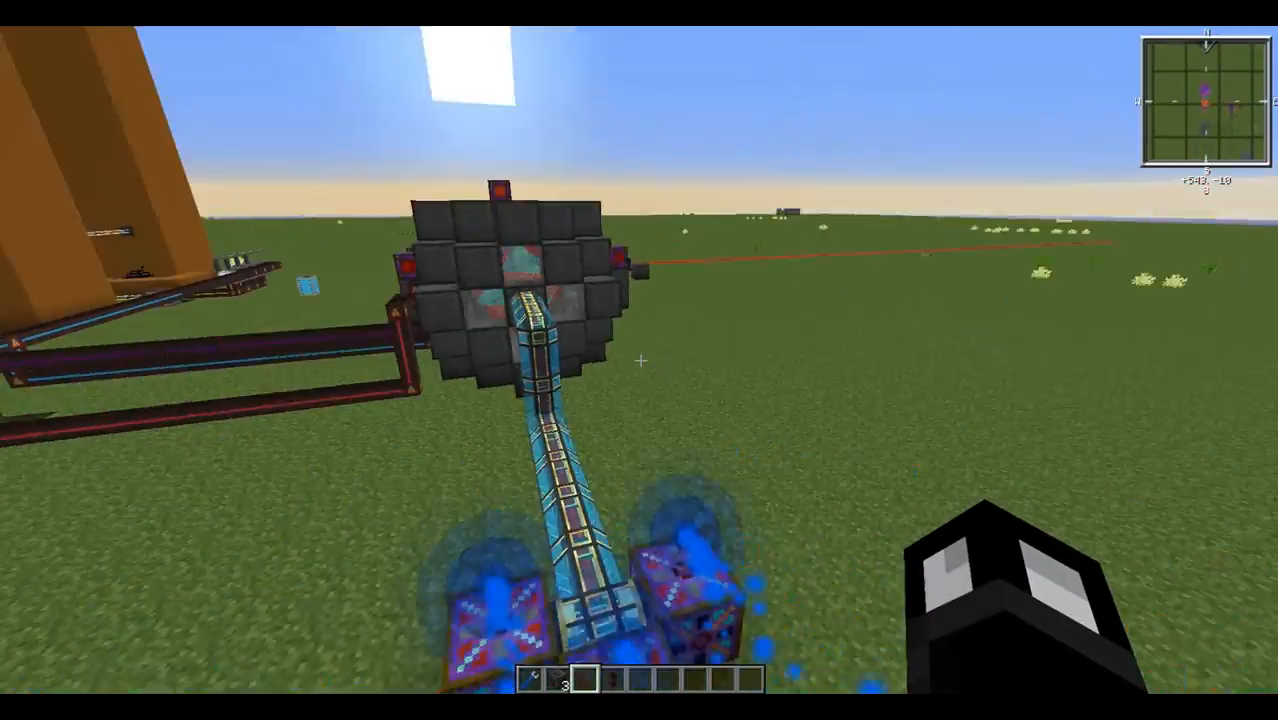
pyautogui.press('w')
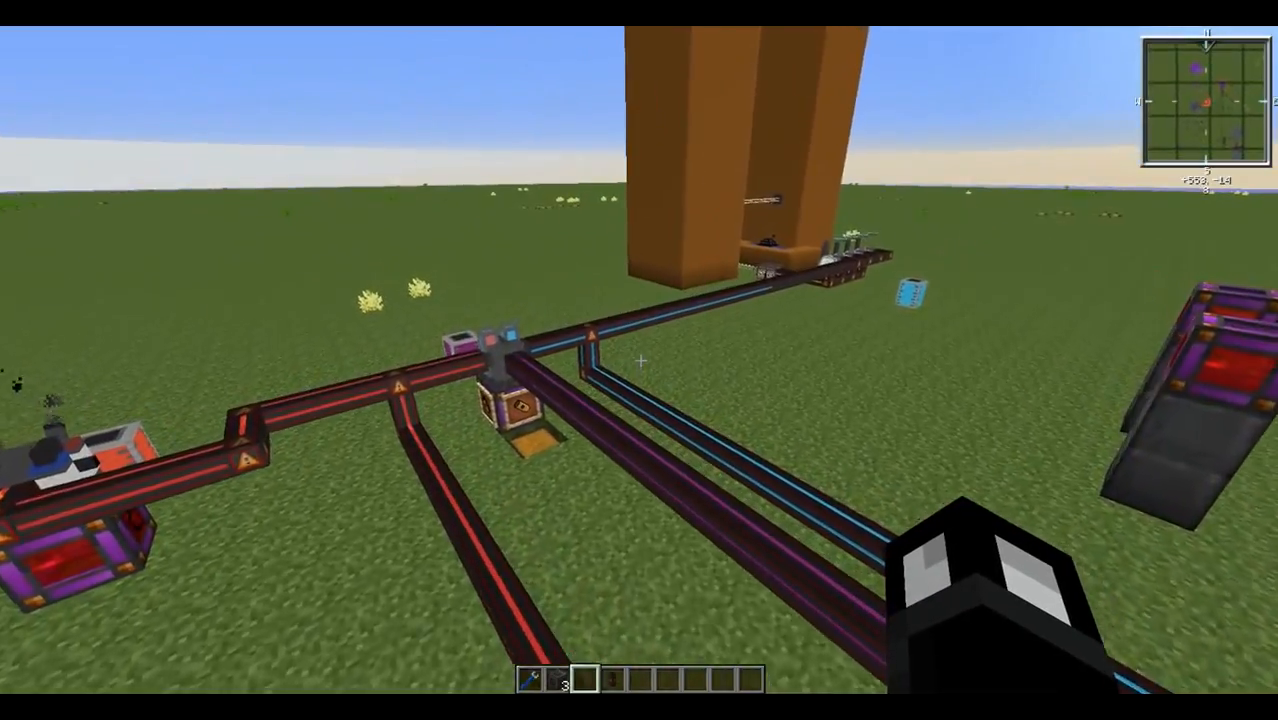
pyautogui.press('w')
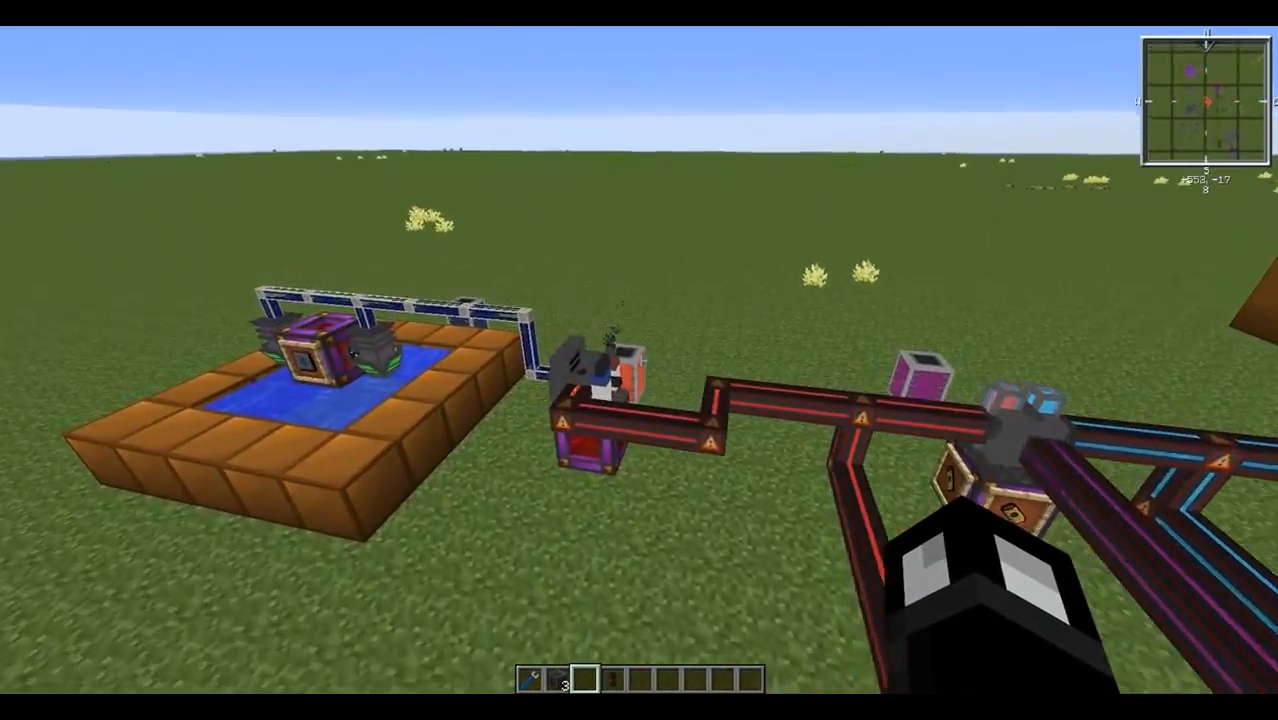
pyautogui.press('w')
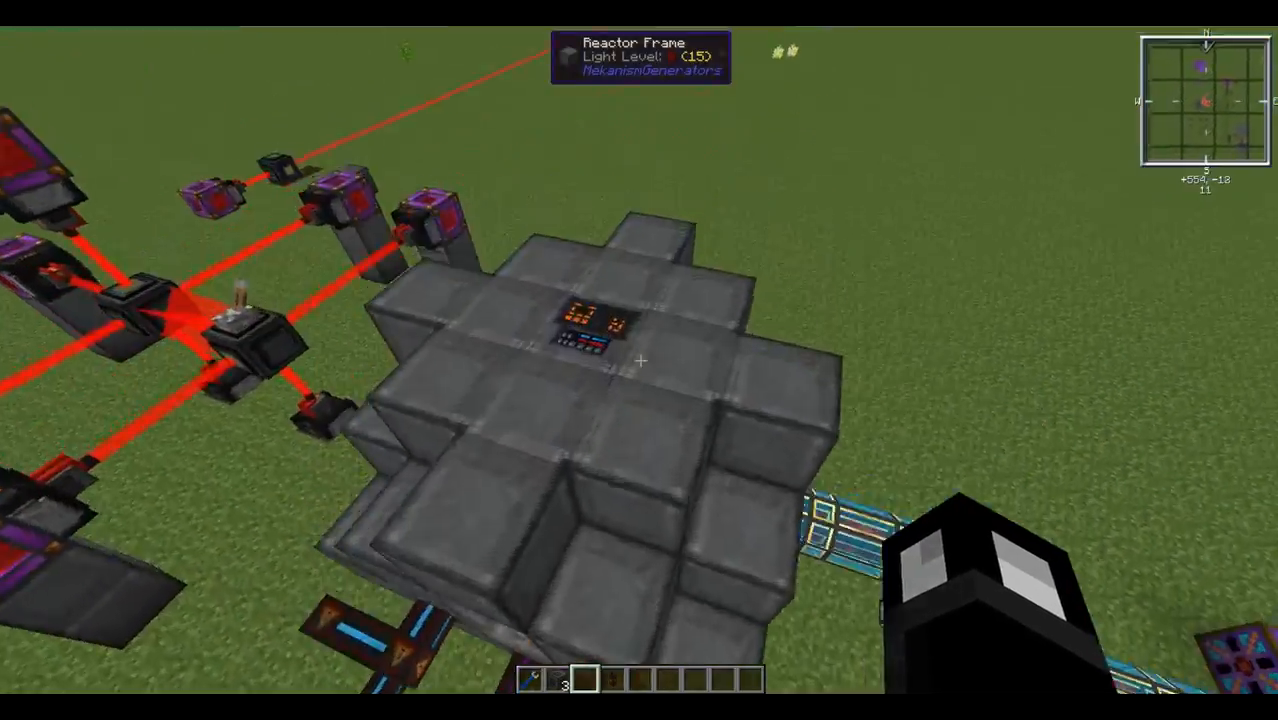
# Look over the orange towers' base machinery and fly back above the reactor and lasers.
pyautogui.press('w')
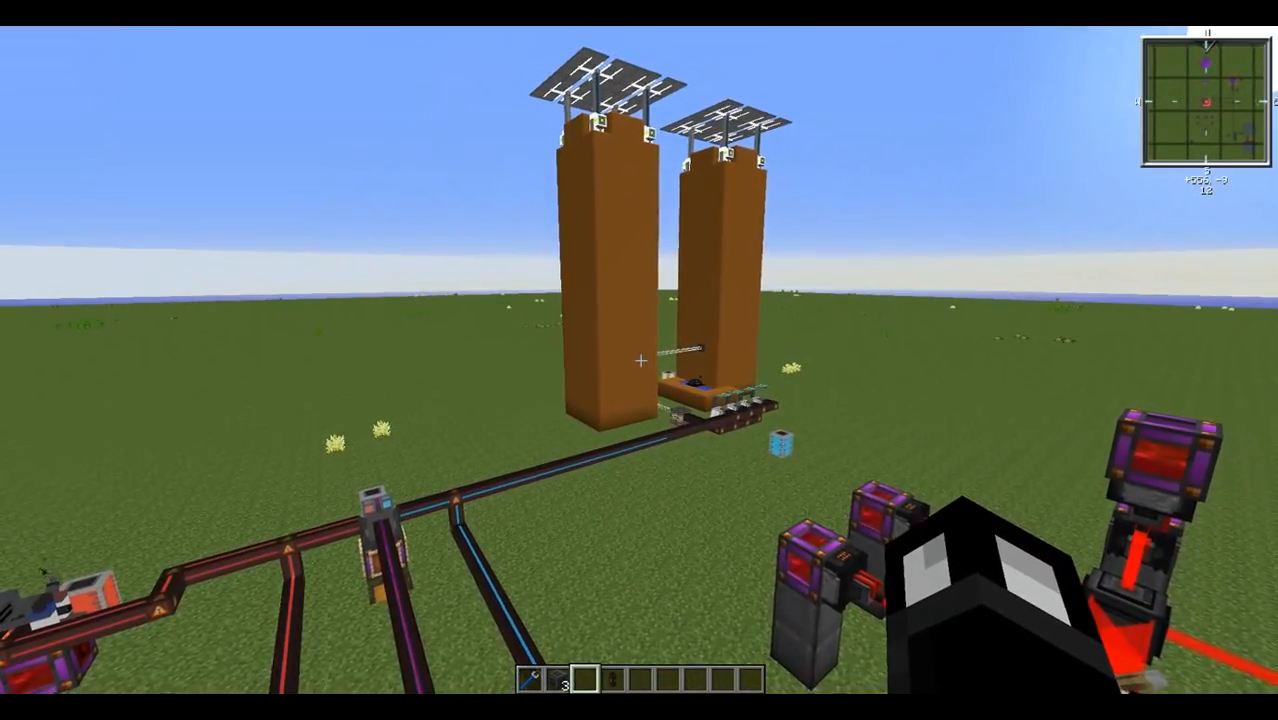
pyautogui.press('w')
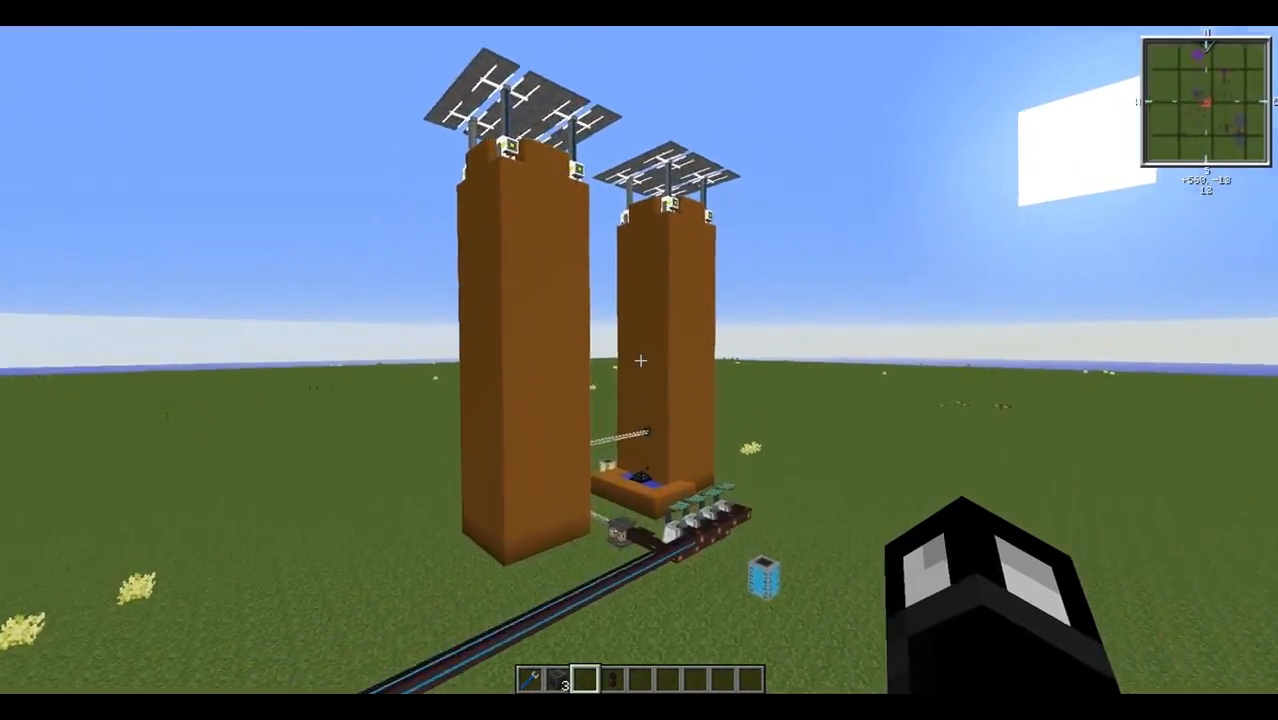
pyautogui.press('w')
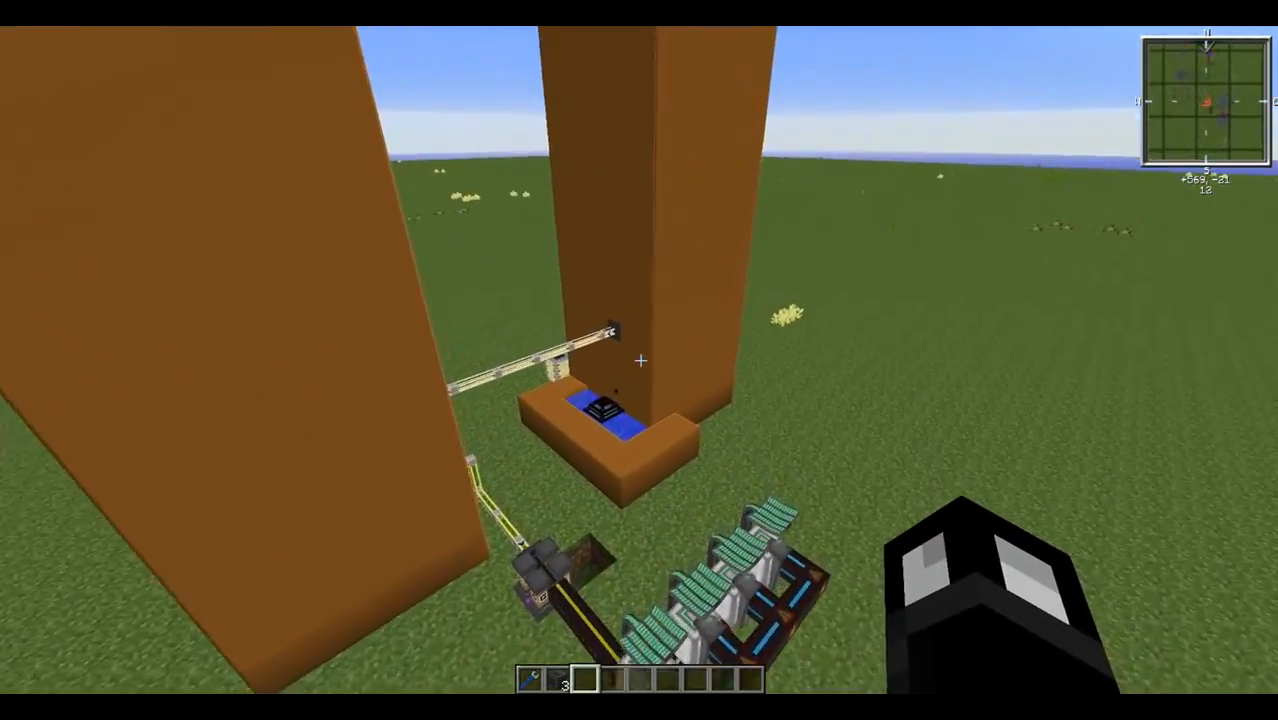
pyautogui.press('w')
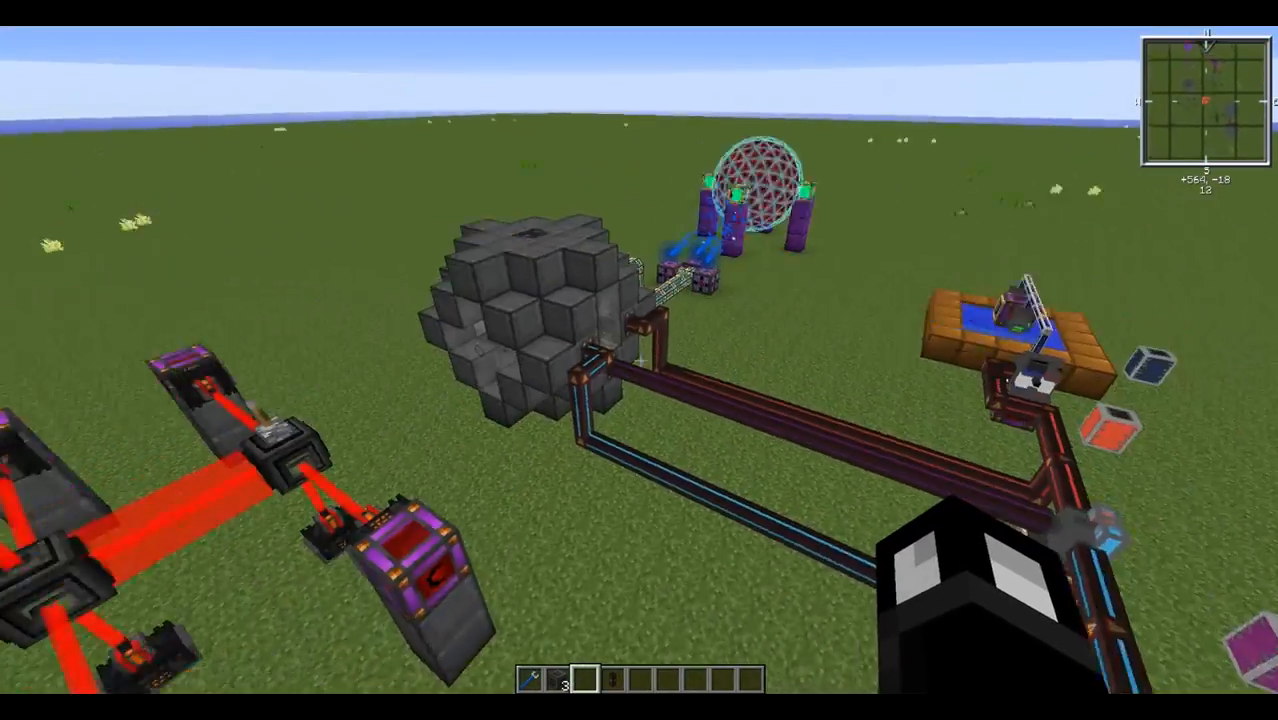
pyautogui.press('w')
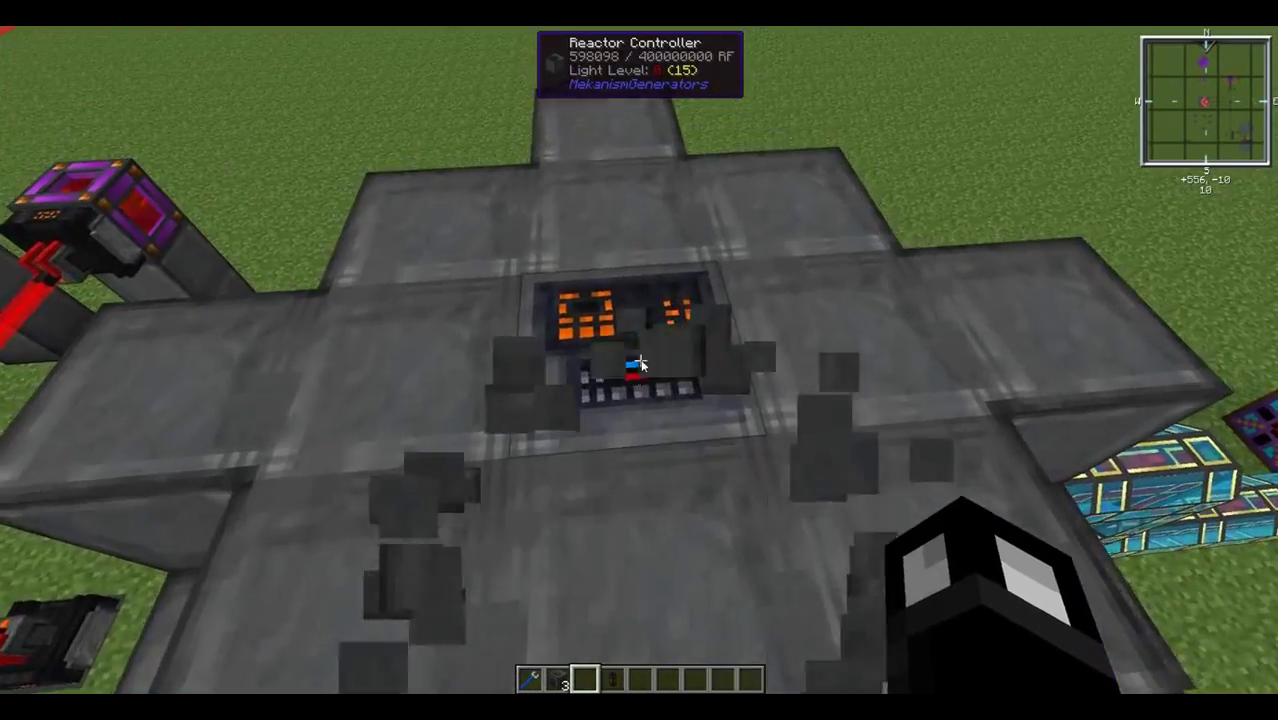
# Review the controller's fuel and heat readings, then set the injection rate to 6.
pyautogui.rightClick(640, 360)
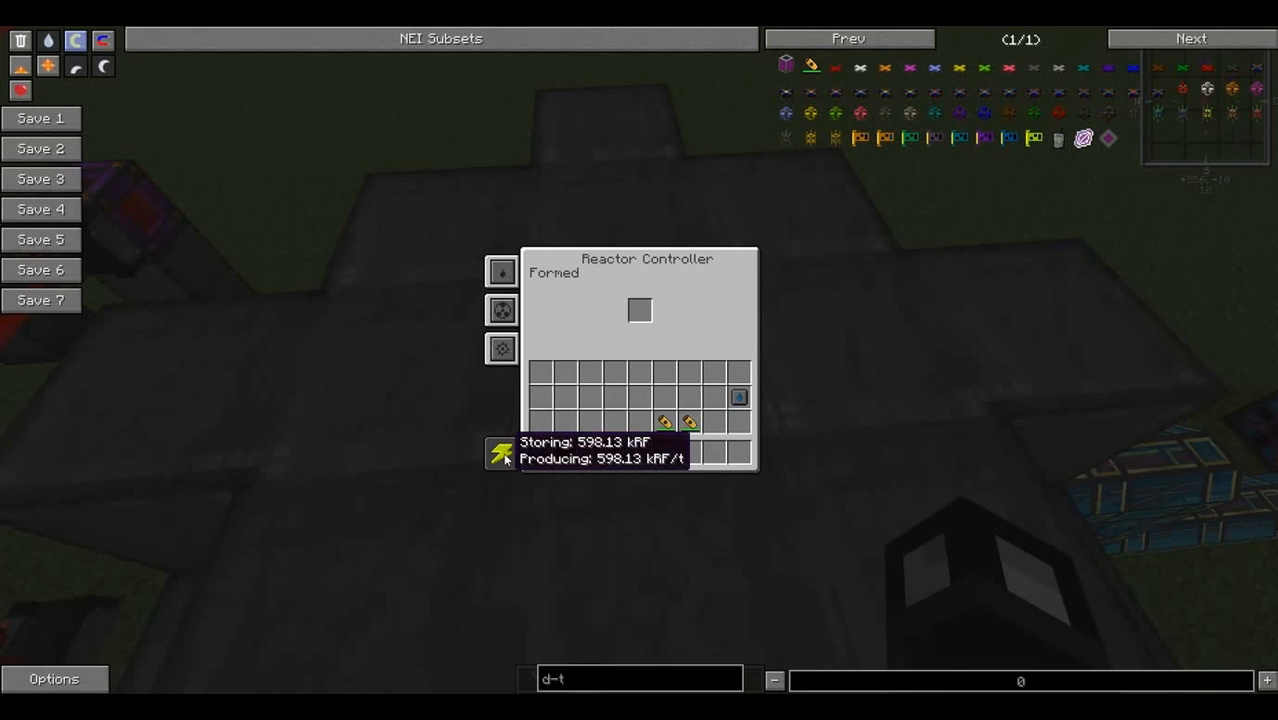
pyautogui.click(503, 312)
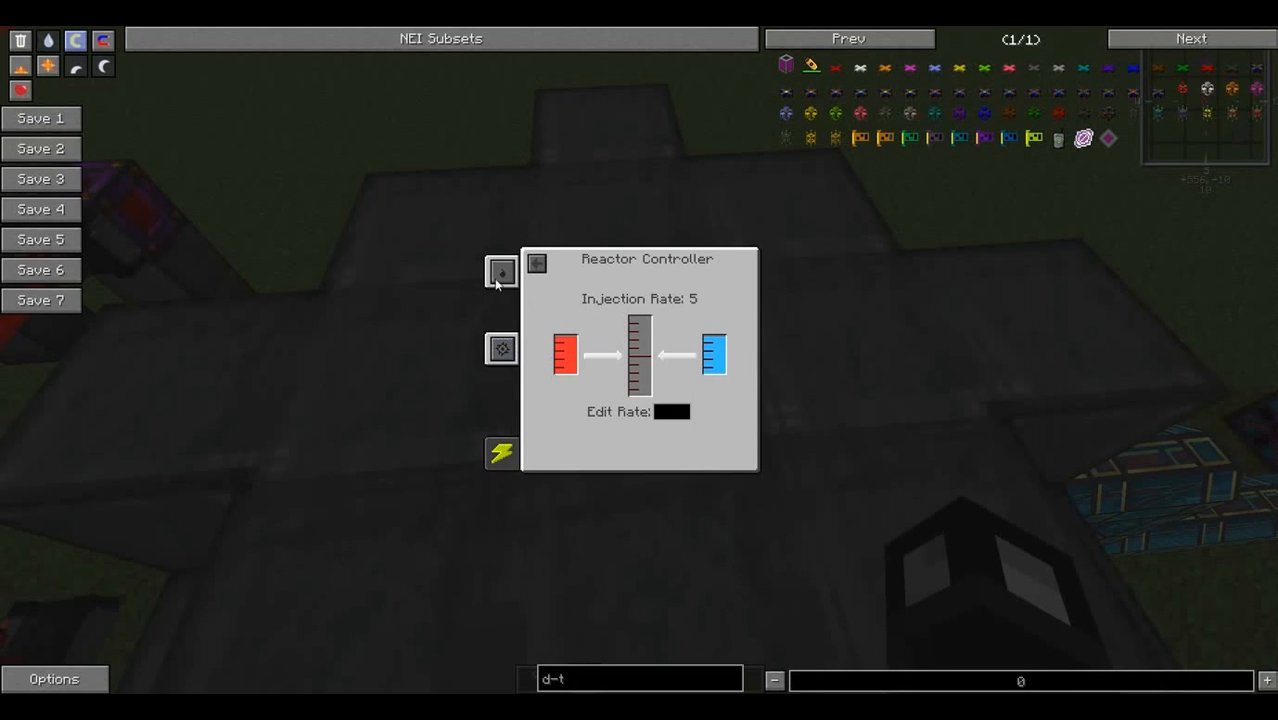
pyautogui.click(503, 272)
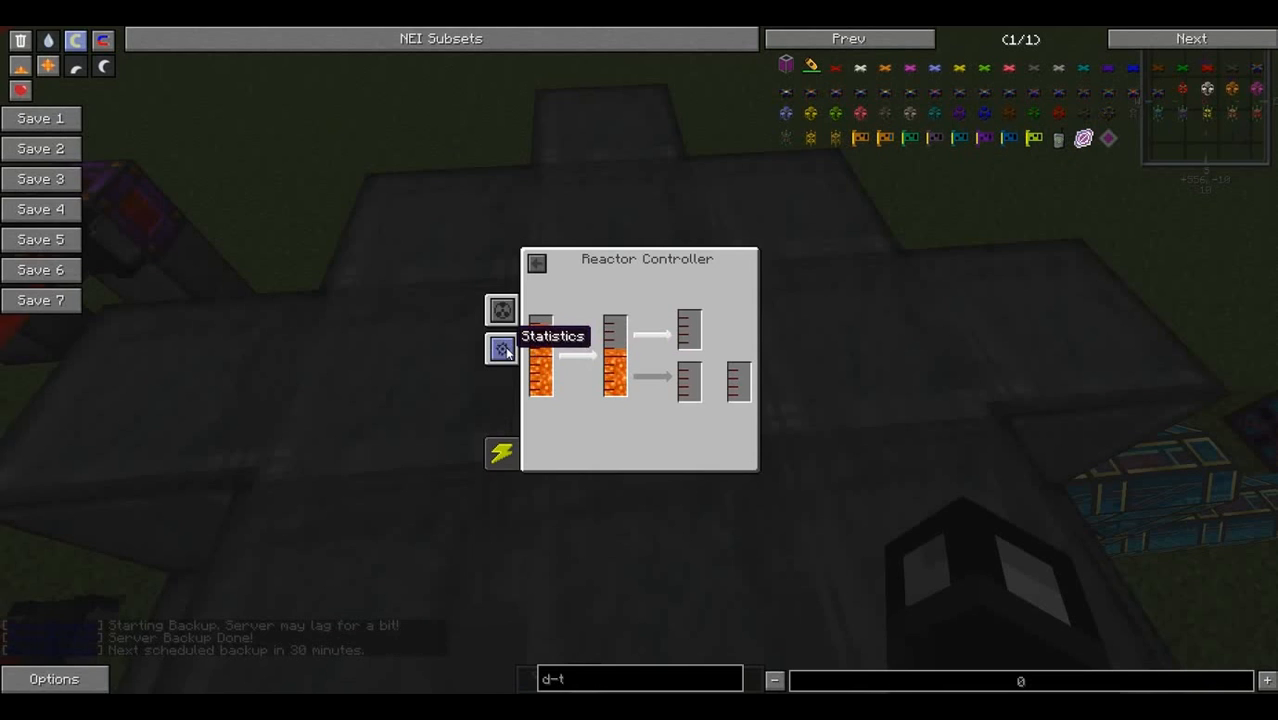
pyautogui.click(503, 312)
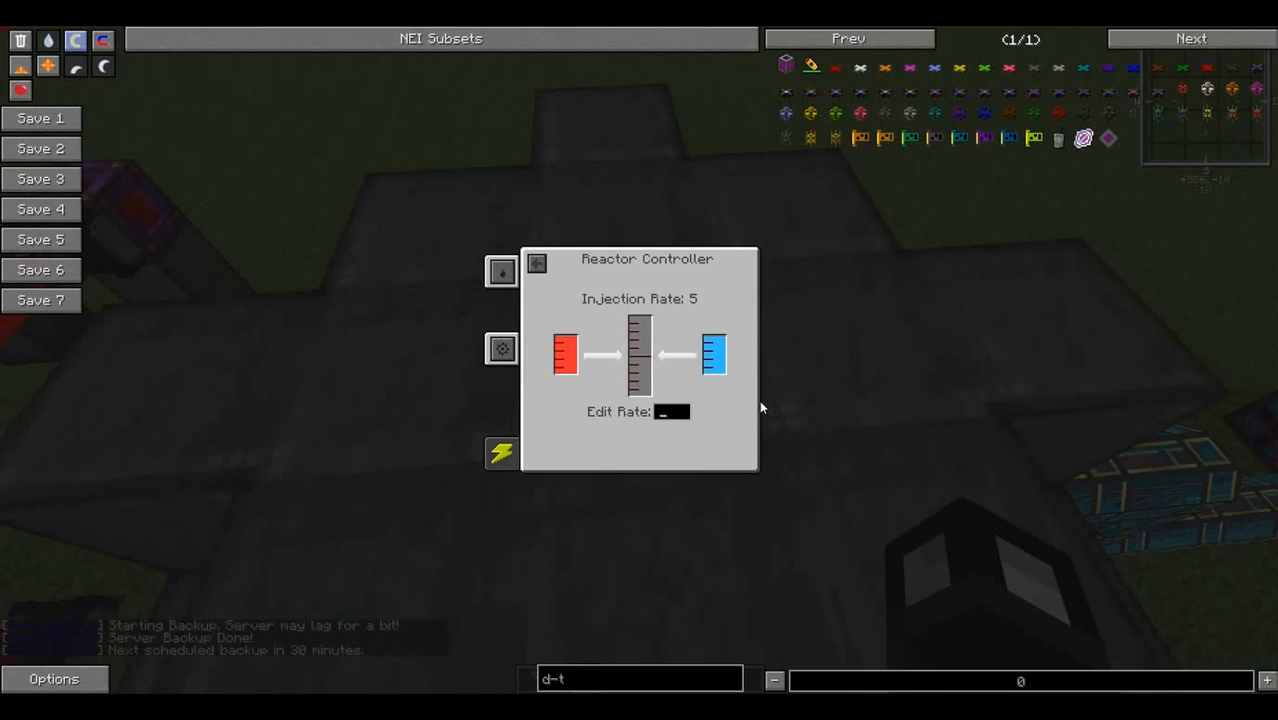
pyautogui.write('6')
pyautogui.press('Return')
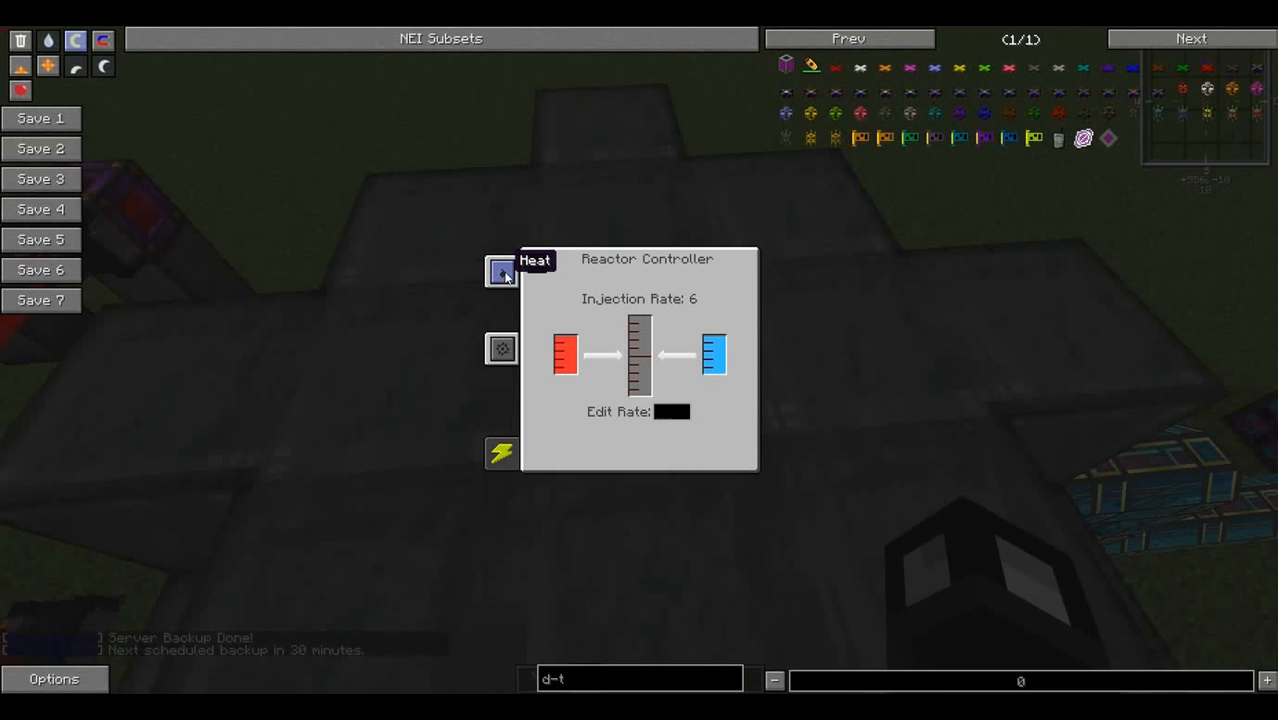
# Confirm the plasma is hot at 485.35 MK and leave the controller.
pyautogui.click(503, 271)
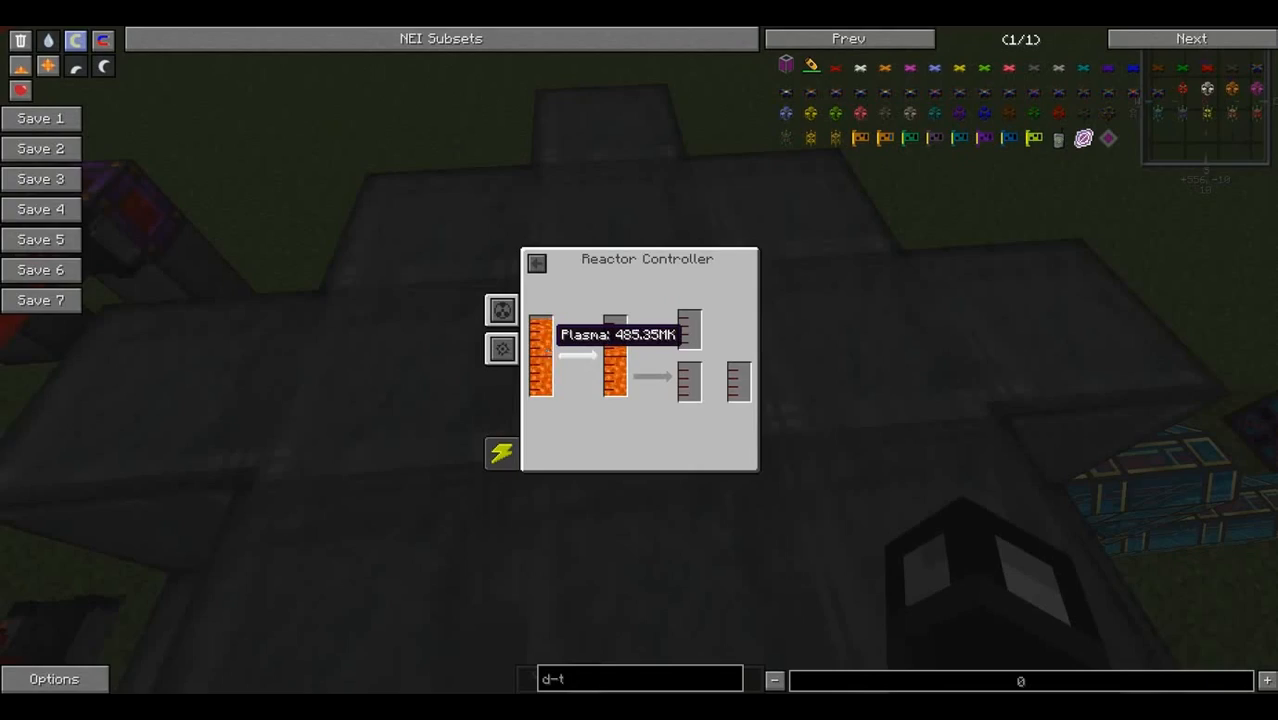
pyautogui.press('Escape')
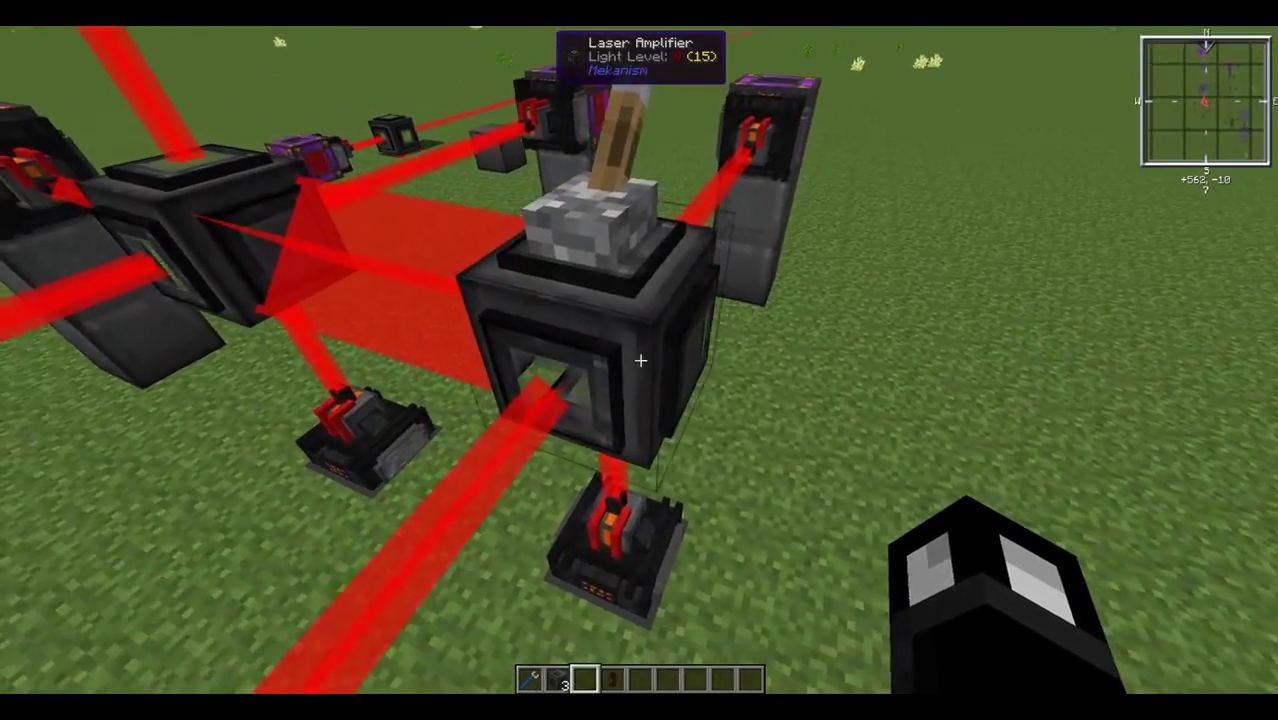
# Check the amplifier's energy, then break a reactor frame block and replace it so the reactor reforms.
pyautogui.rightClick(639, 360)
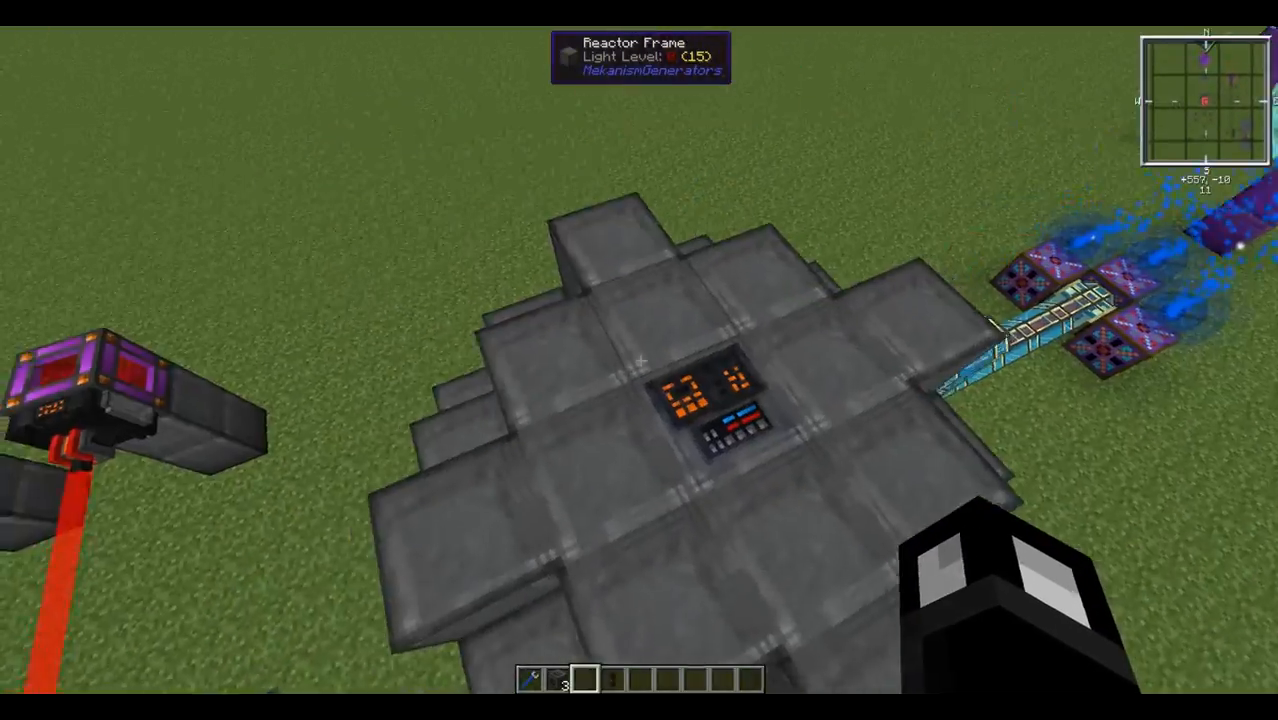
pyautogui.scroll(1, 639, 360)
pyautogui.scroll(1, 639, 360)
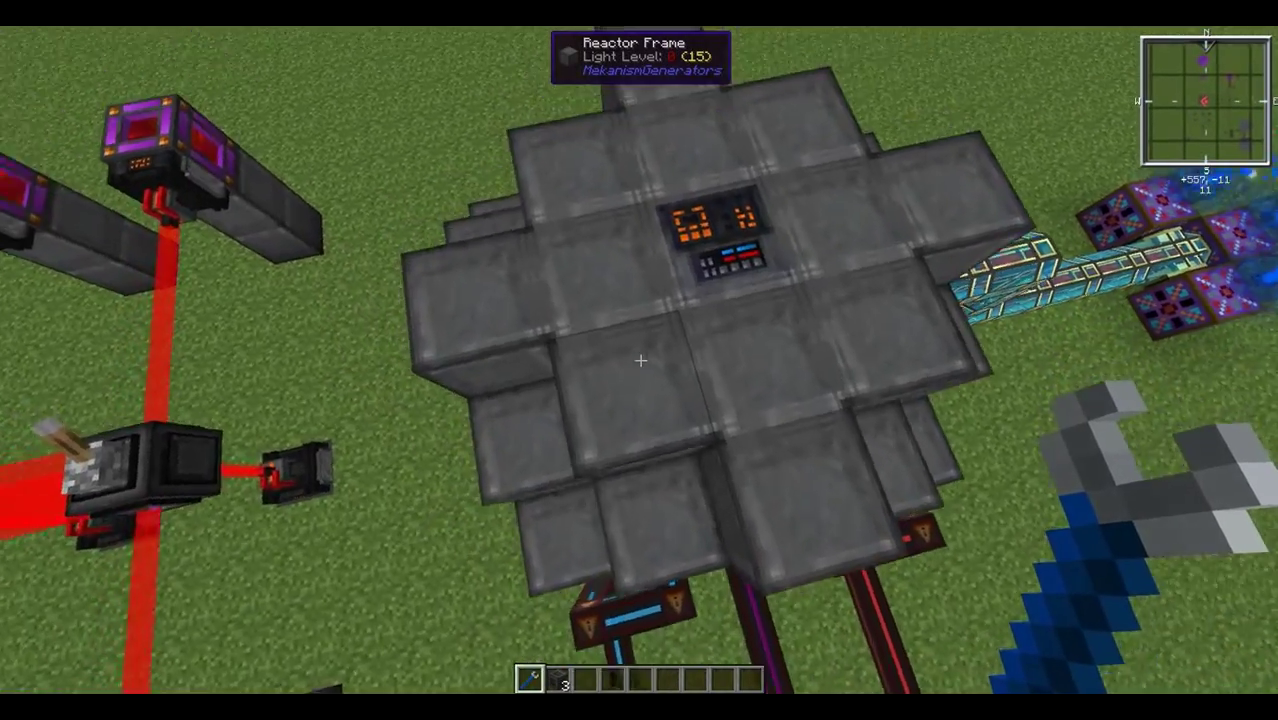
pyautogui.click(640, 360)
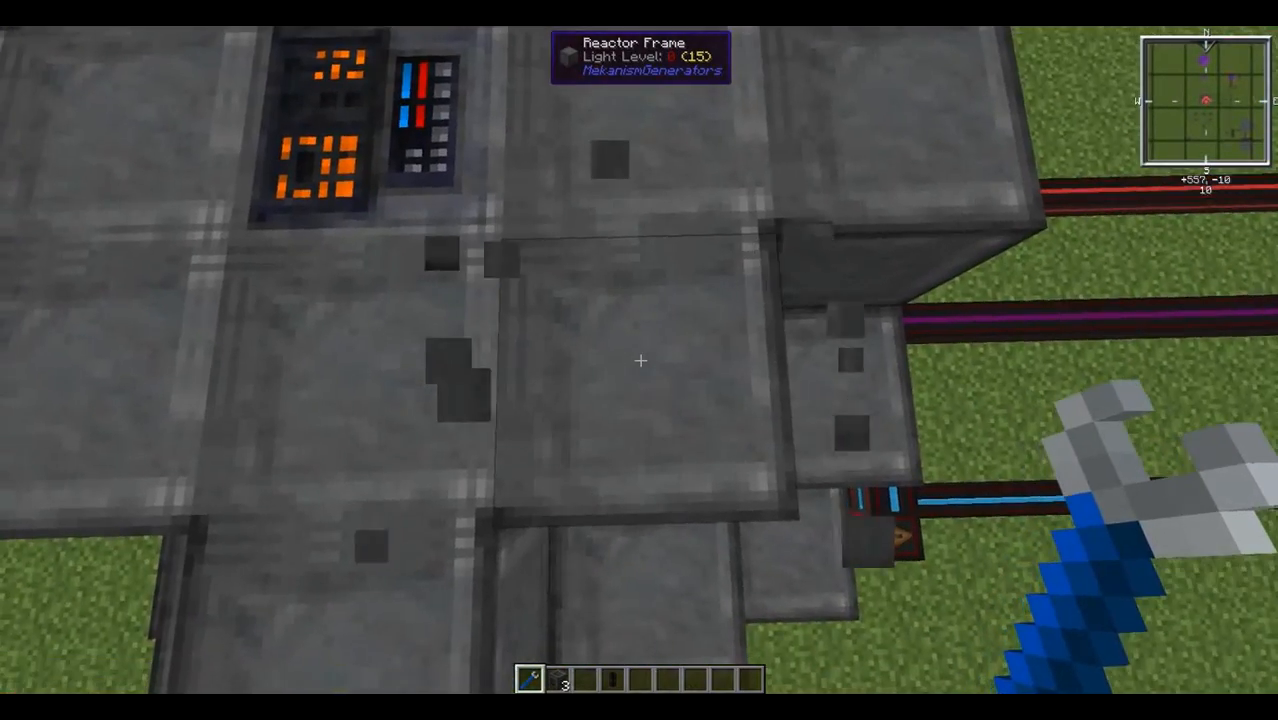
pyautogui.click(640, 360)
pyautogui.scroll(-3, 640, 360)
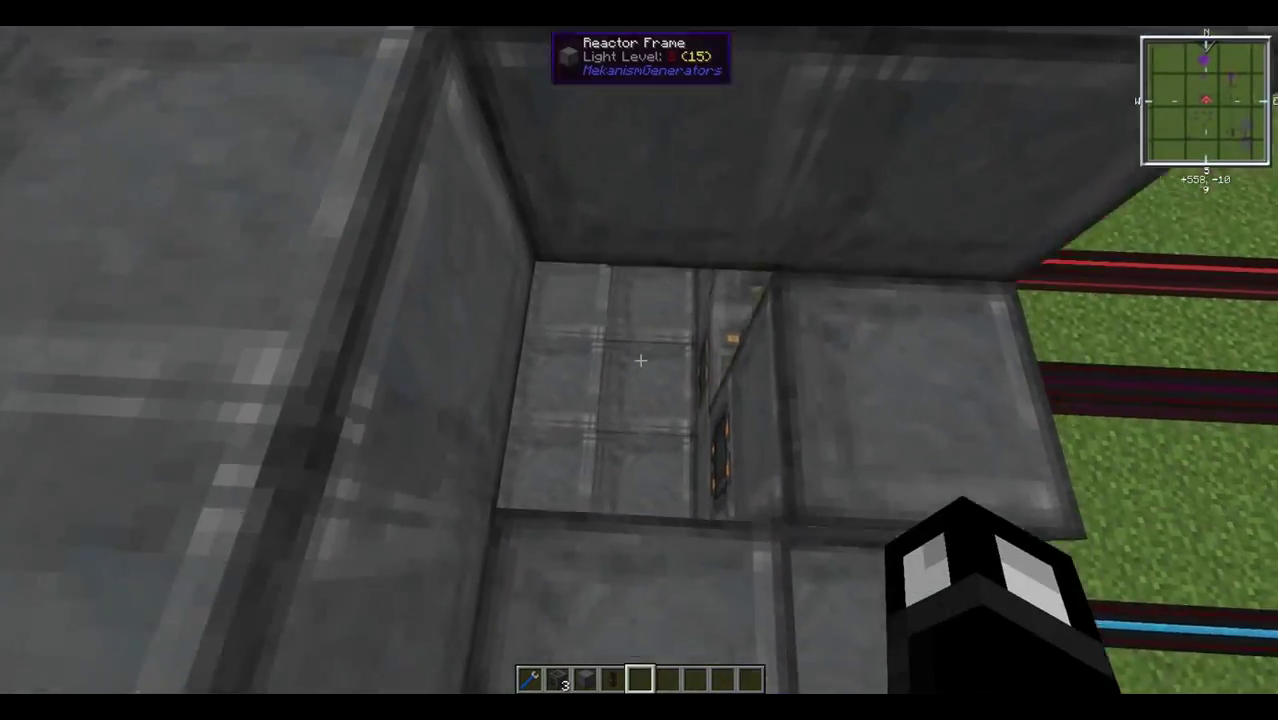
pyautogui.scroll(1, 640, 360)
pyautogui.scroll(1, 640, 360)
pyautogui.rightClick(640, 360)
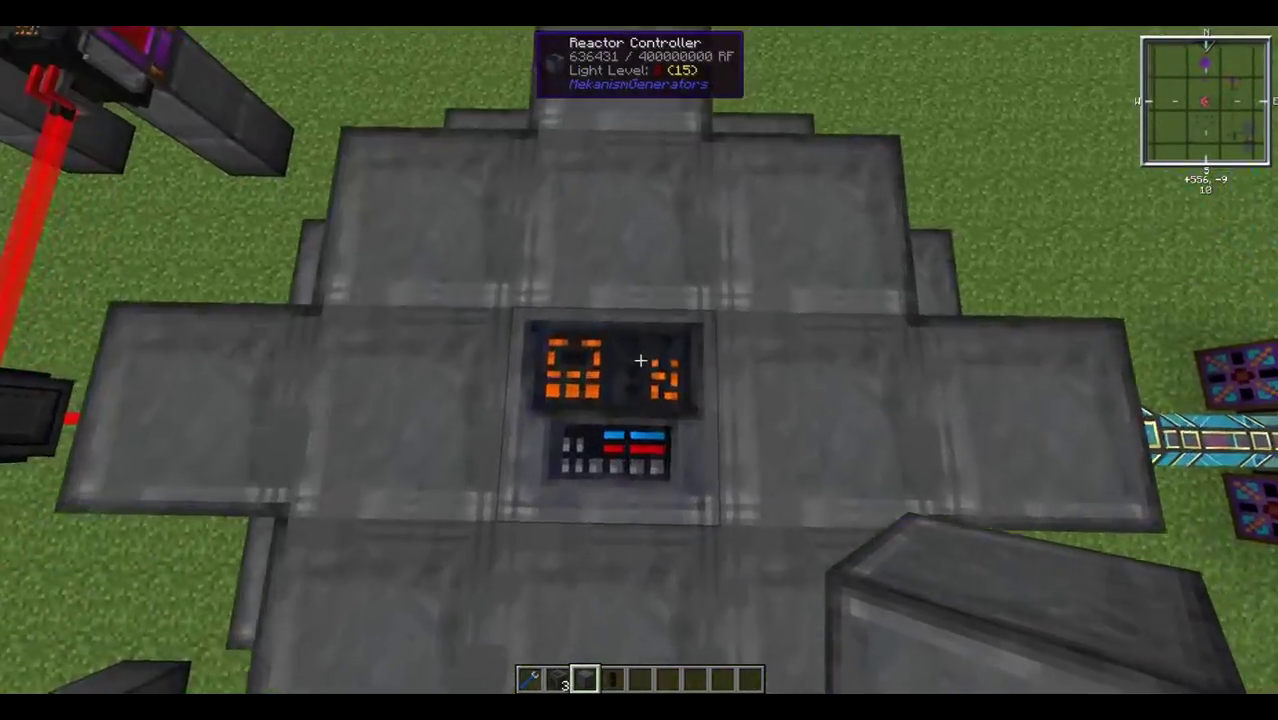
# Read the reformed reactor's plasma temperature of about 448 MK on the controller.
pyautogui.rightClick(640, 360)
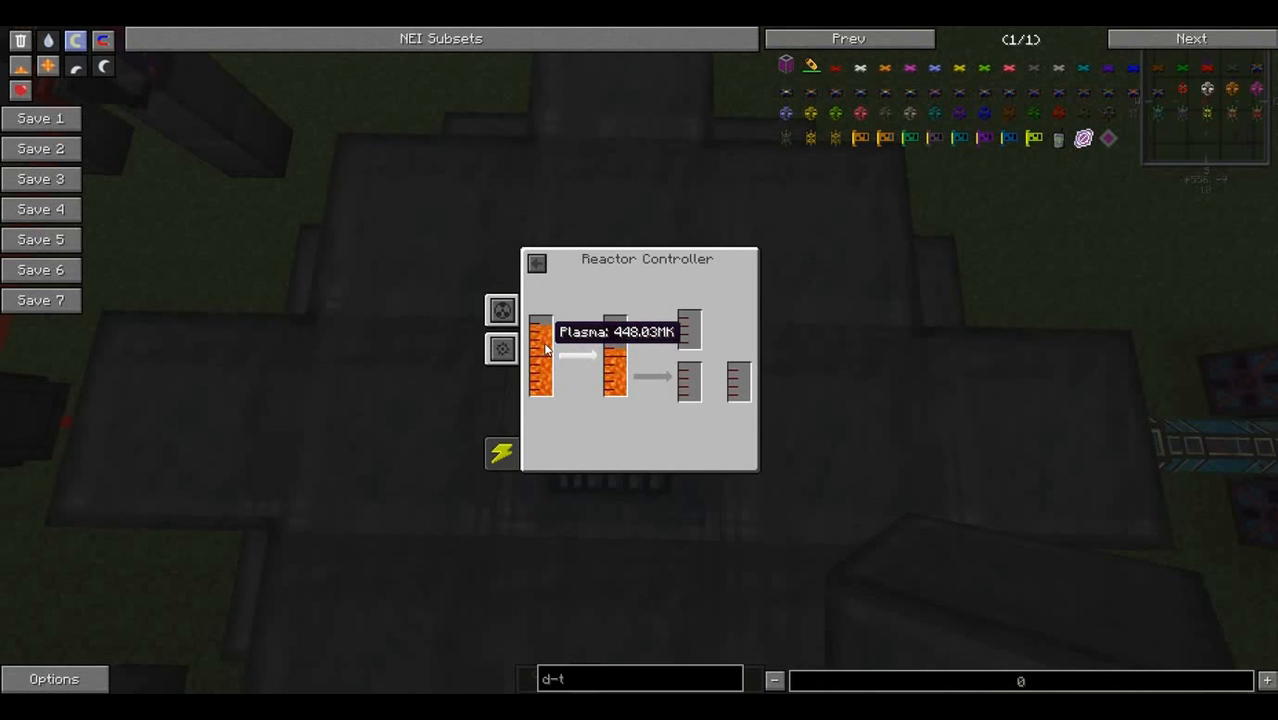
pyautogui.press('Escape')
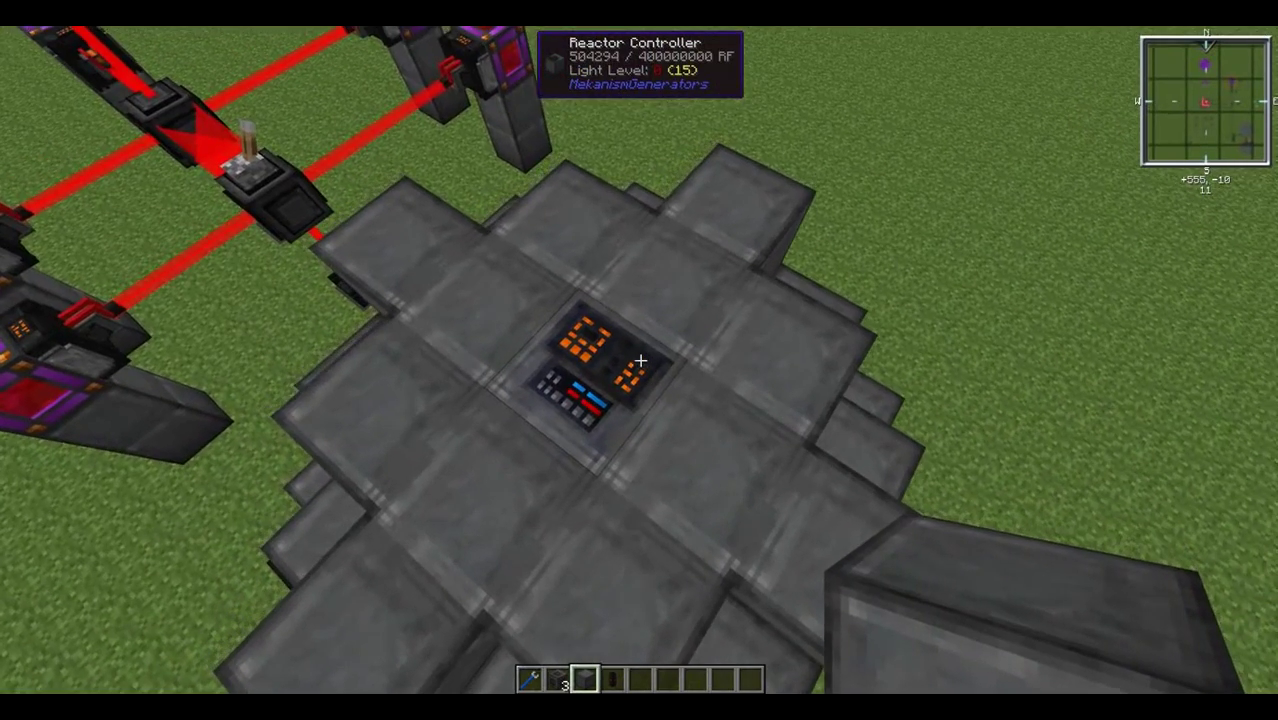
# Check the injection rate, pull the hohlraum out of the controller and confirm its slot is empty.
pyautogui.rightClick(640, 360)
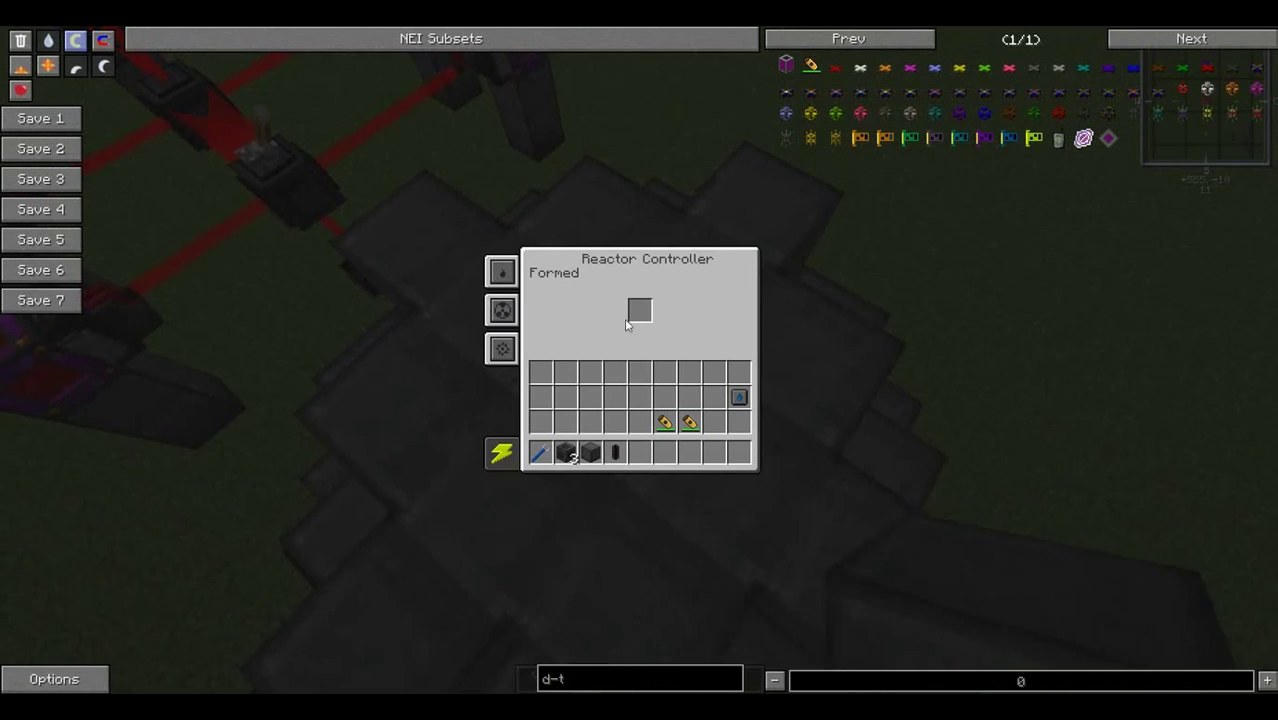
pyautogui.click(503, 310)
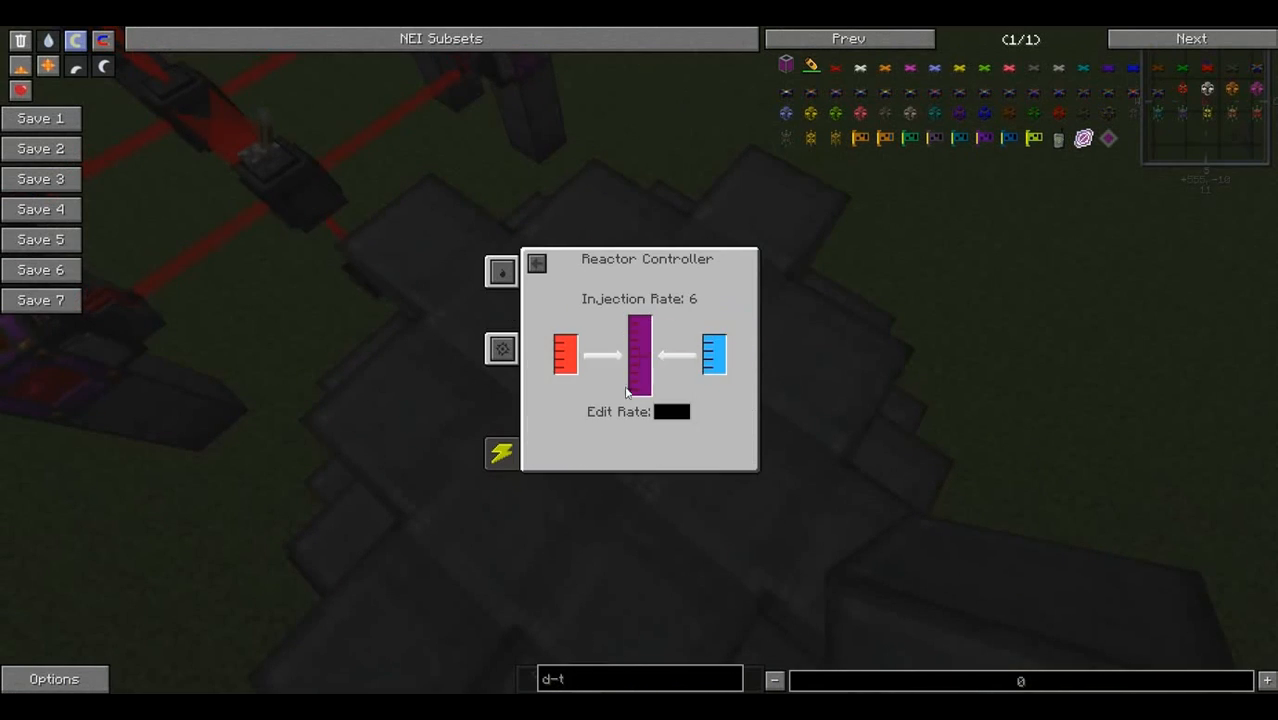
pyautogui.press('Escape')
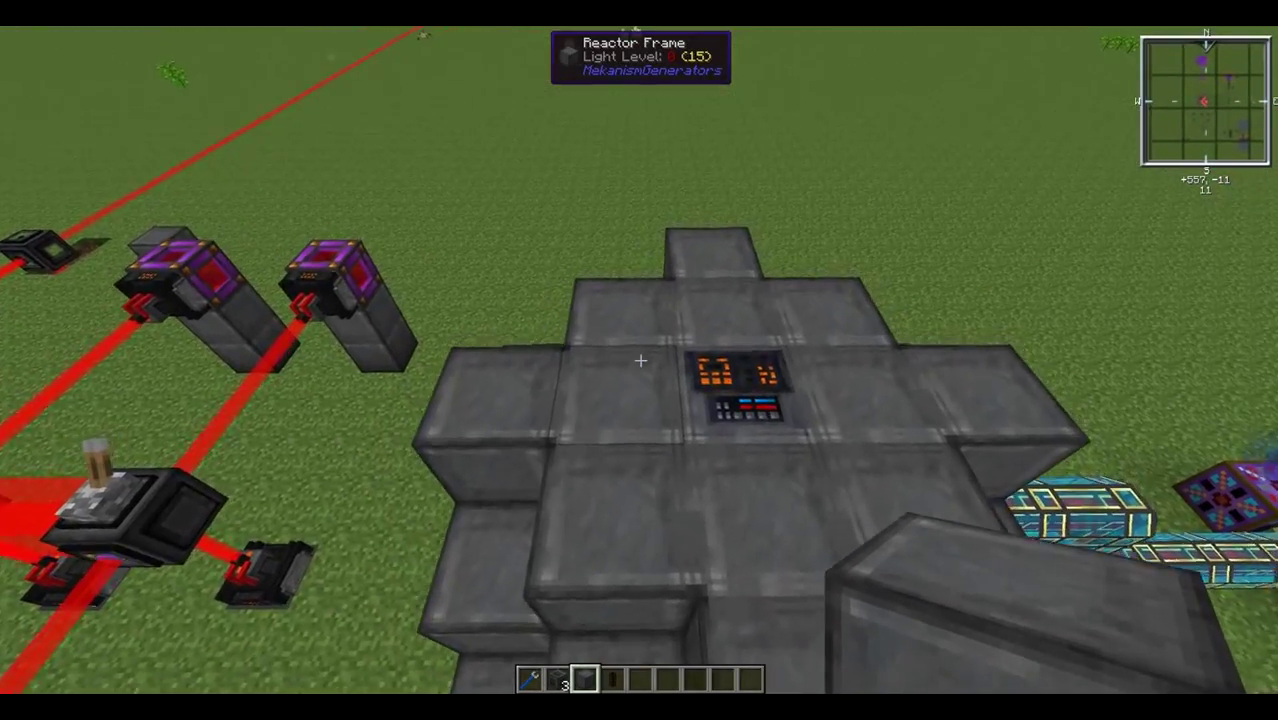
pyautogui.rightClick(640, 360)
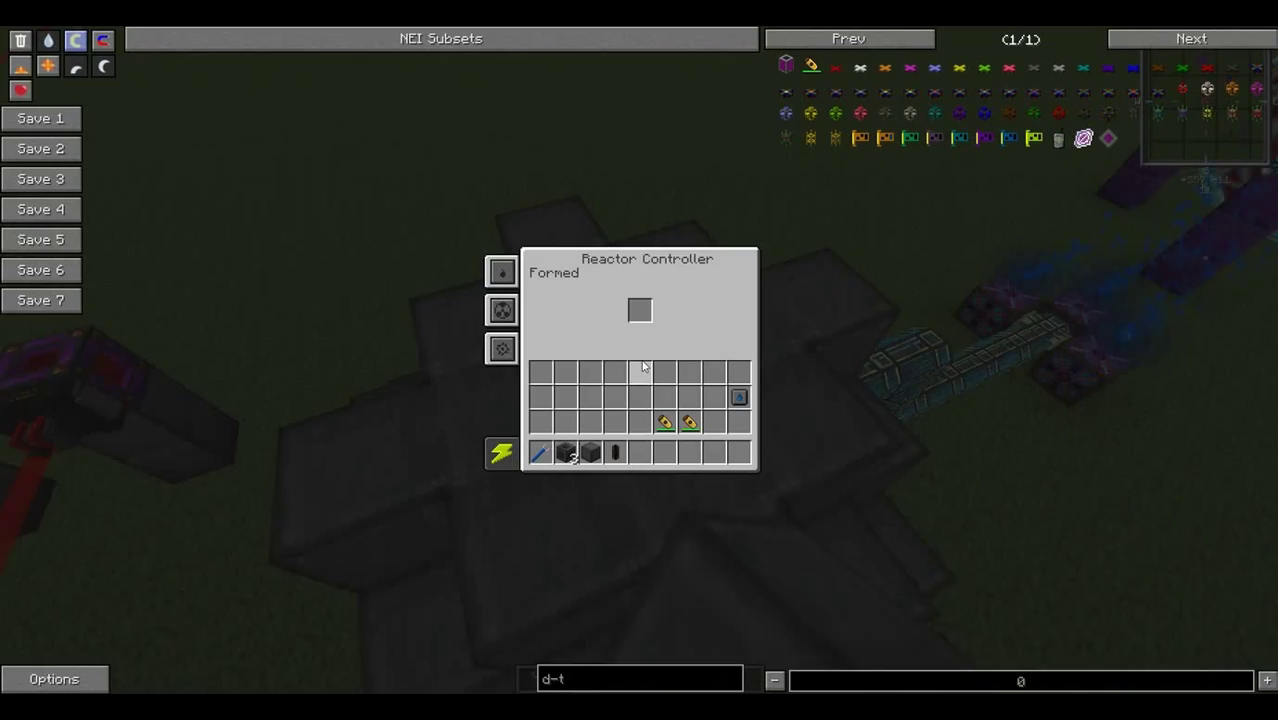
pyautogui.keyDown('shift'); pyautogui.click(638, 310); pyautogui.keyUp('shift')
pyautogui.press('Escape')
pyautogui.rightClick(640, 360)
pyautogui.press('Escape')
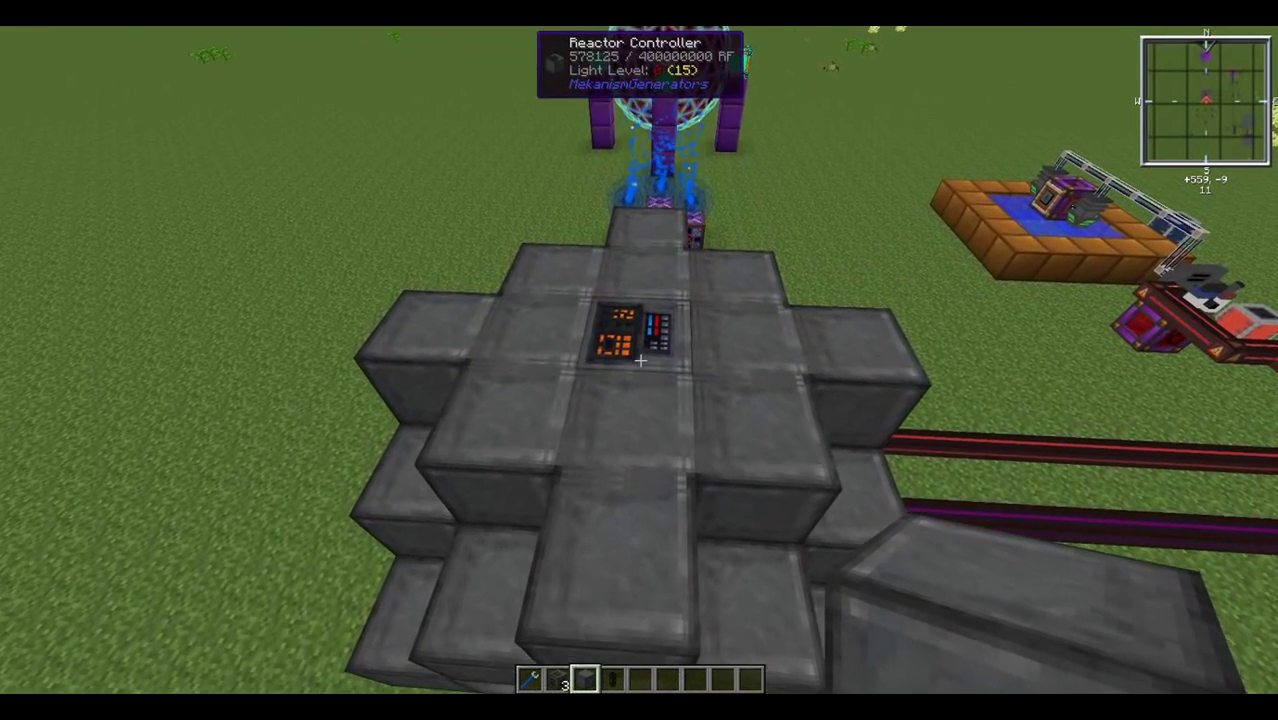
# Read injection rate 6, the statistics and plasma near 456 MK on the controller.
pyautogui.rightClick(639, 360)
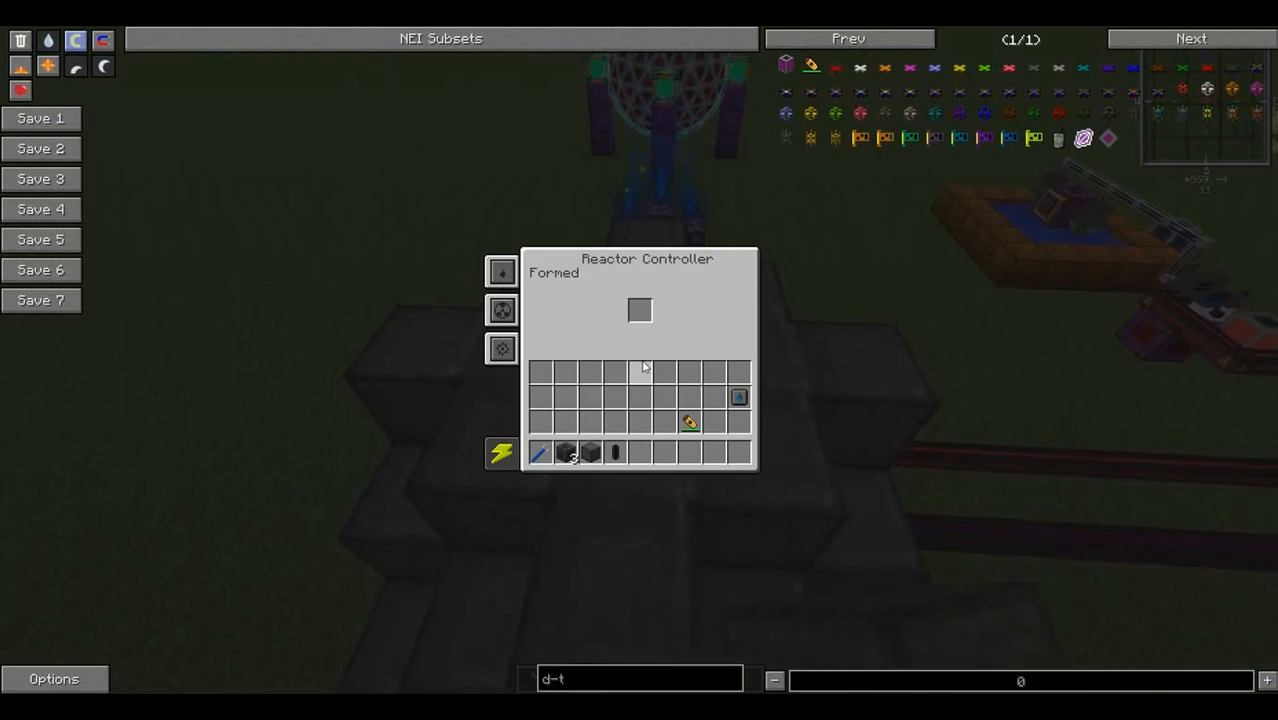
pyautogui.click(502, 309)
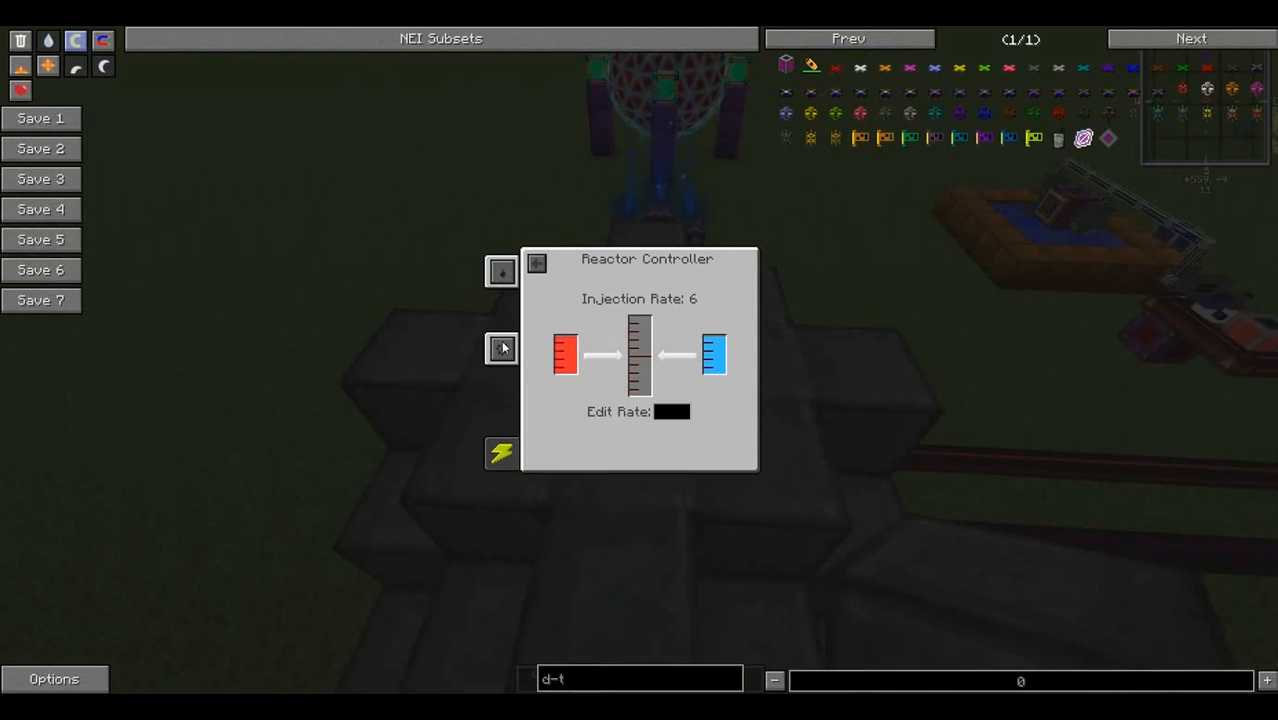
pyautogui.click(504, 347)
pyautogui.click(502, 272)
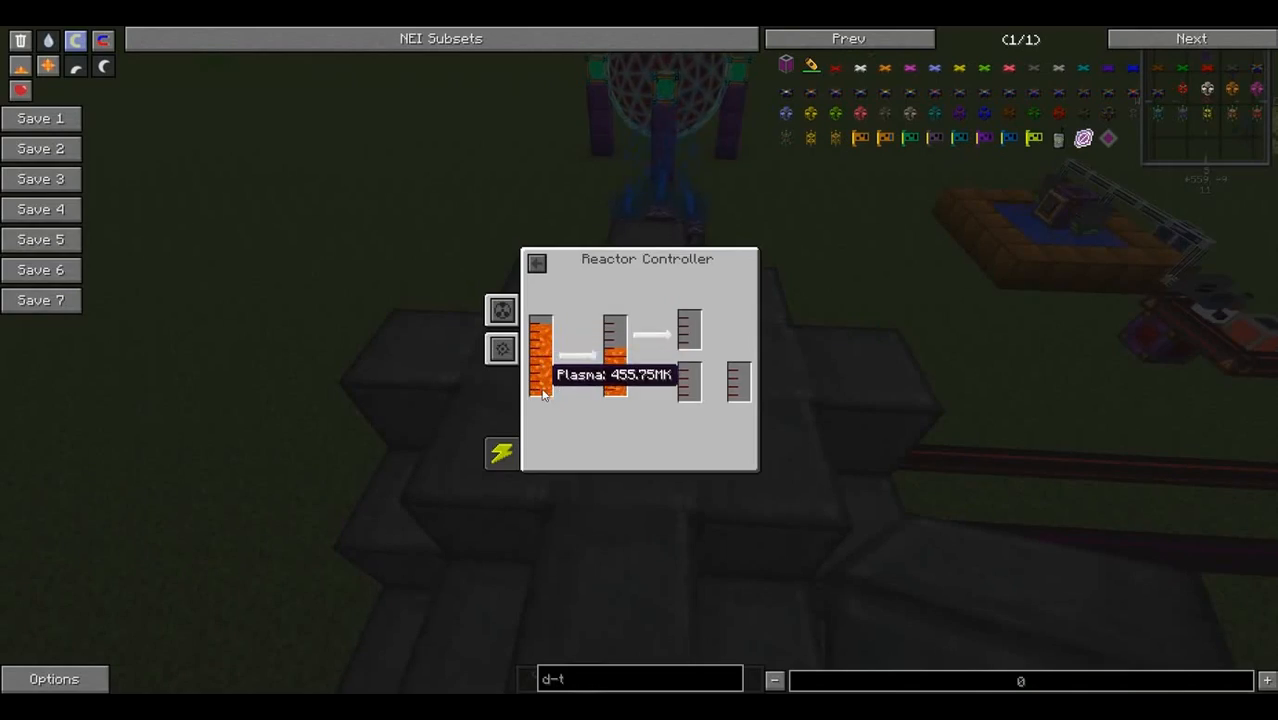
pyautogui.press('Escape')
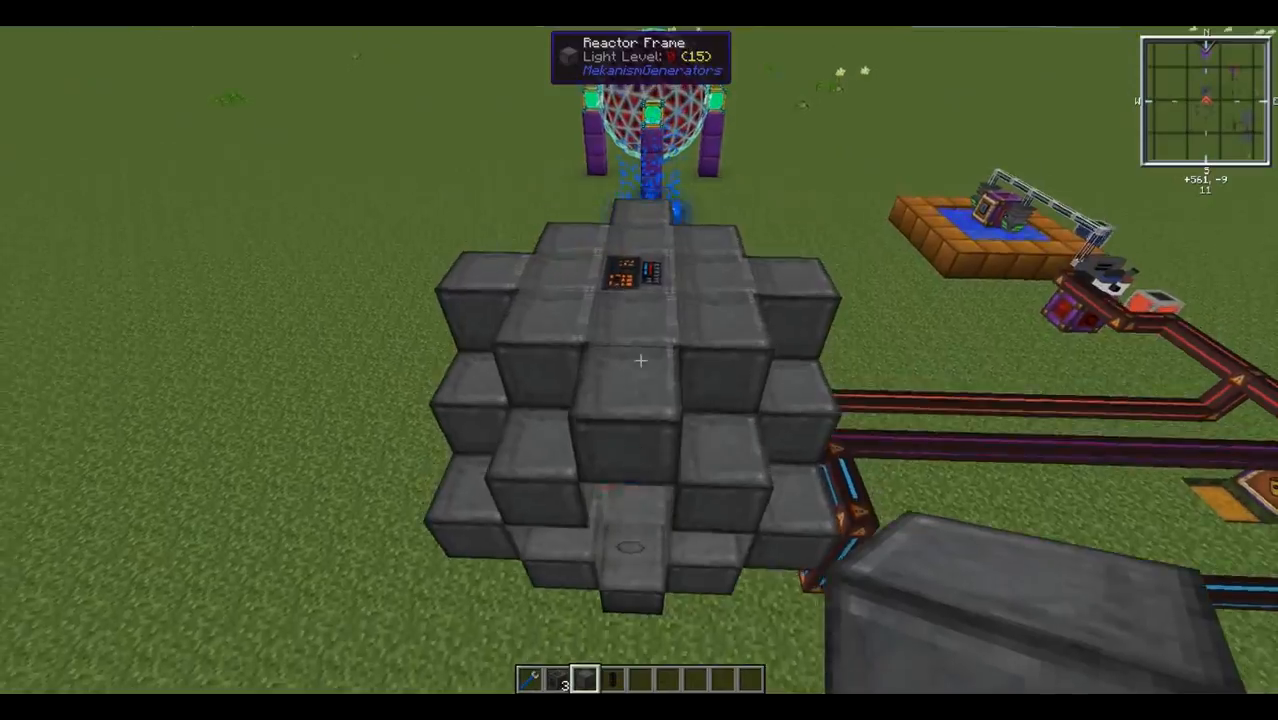
pyautogui.scroll(1, 640, 360)
pyautogui.scroll(1, 640, 360)
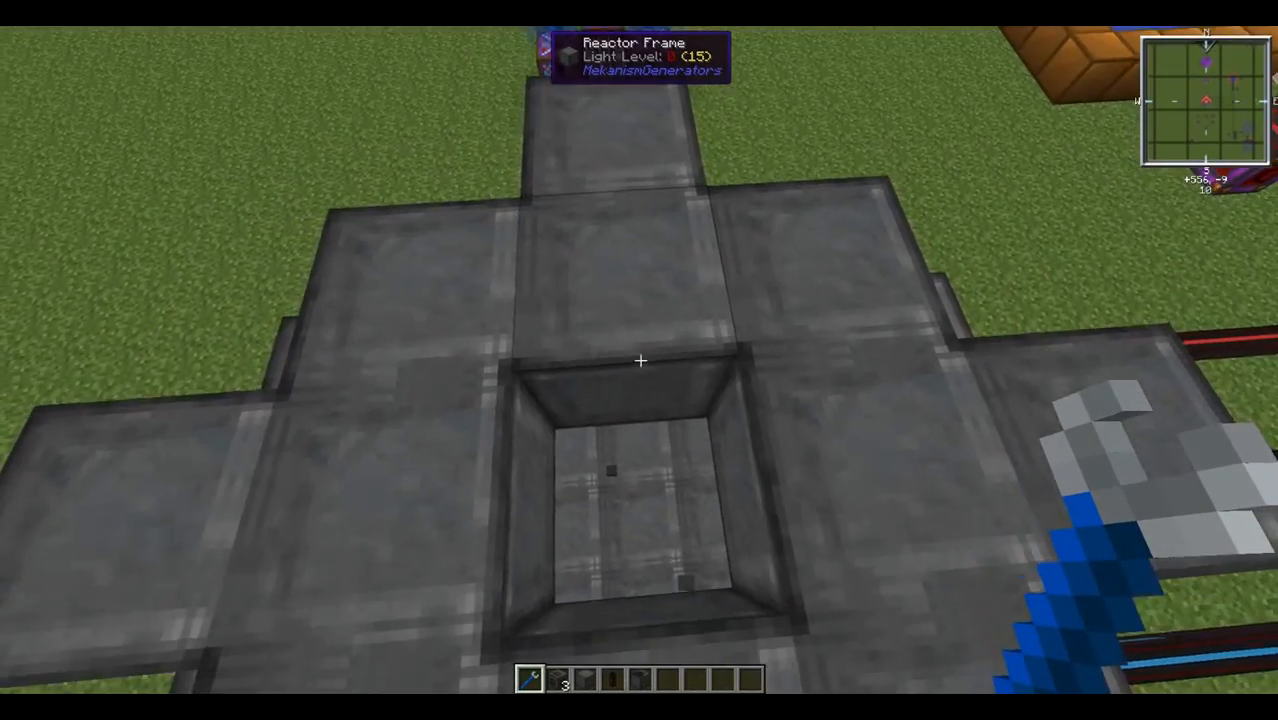
pyautogui.scroll(-1, 640, 360)
pyautogui.scroll(-3, 640, 360)
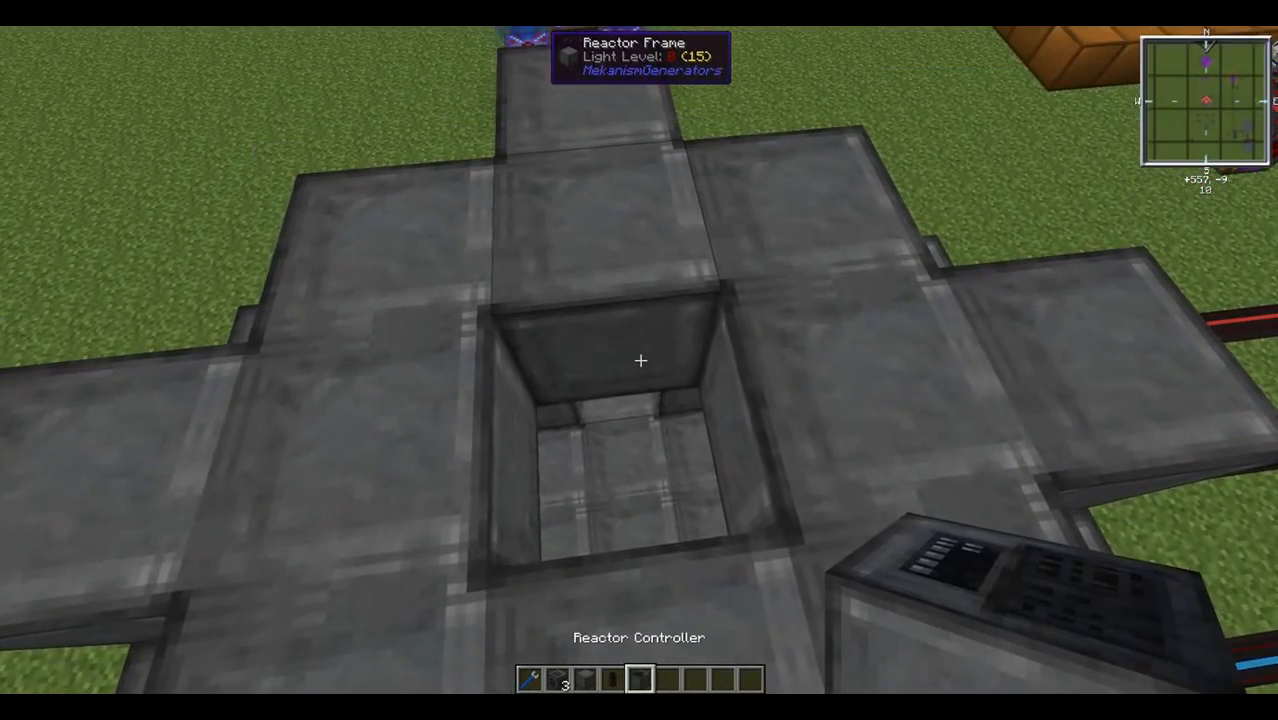
# Place the reactor controller back and confirm it reforms with injection rate 0 and empty gauges.
pyautogui.rightClick(640, 360)
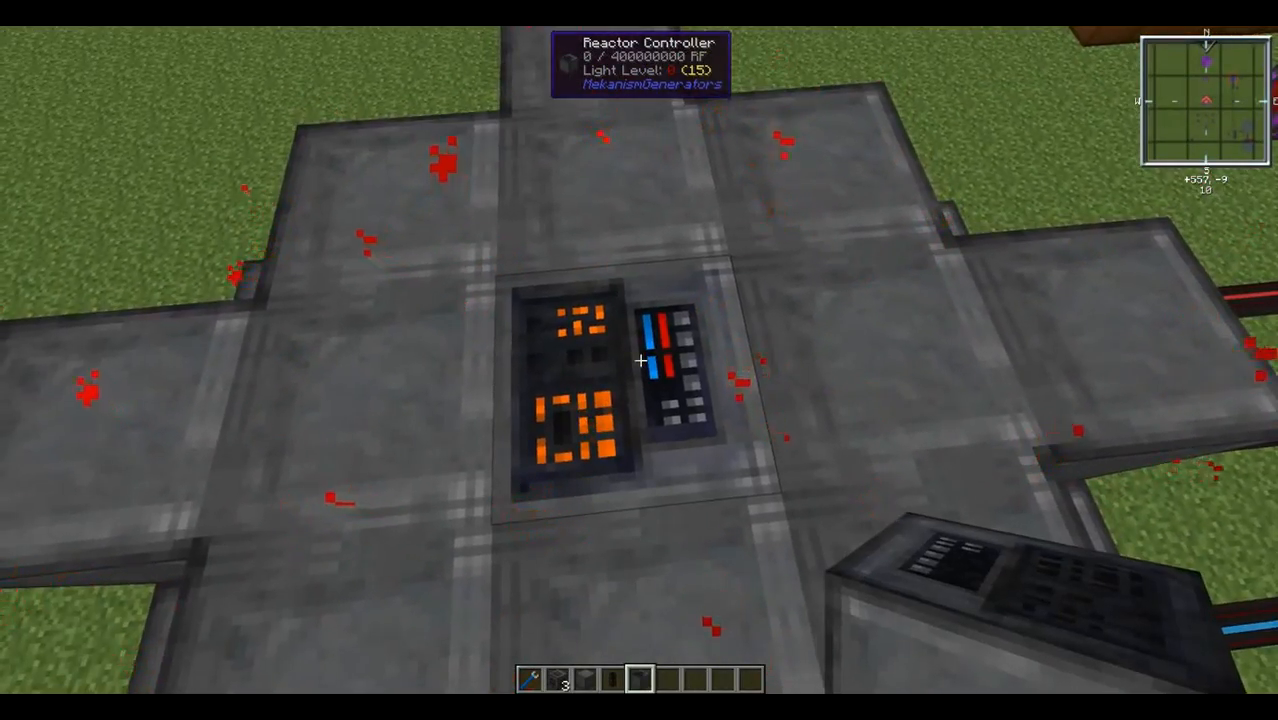
pyautogui.rightClick(640, 360)
pyautogui.click(502, 311)
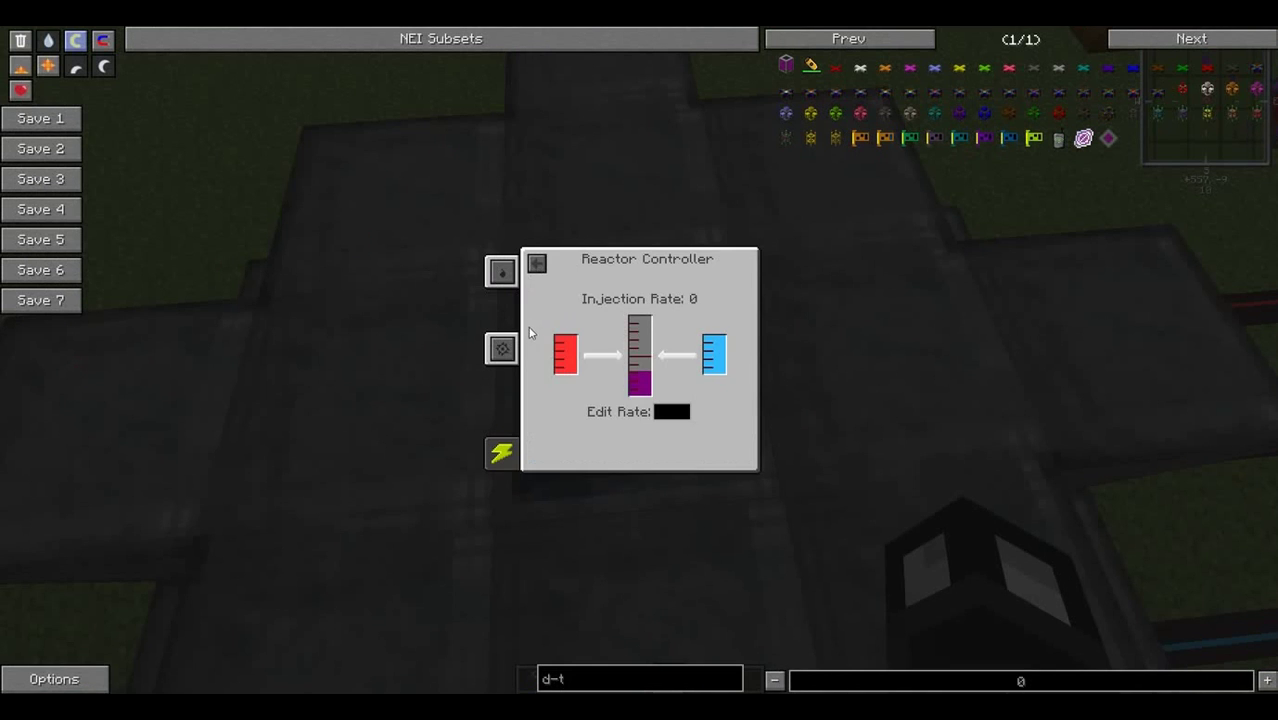
pyautogui.click(500, 349)
pyautogui.click(500, 311)
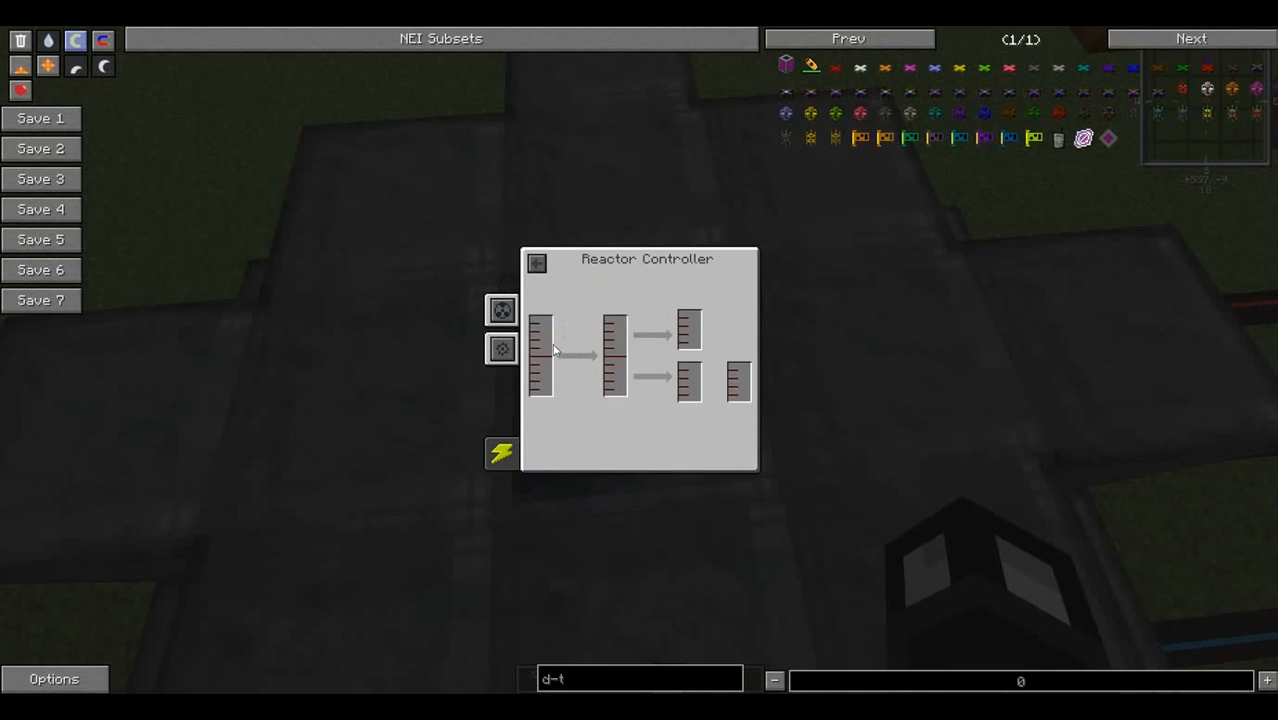
pyautogui.press('Escape')
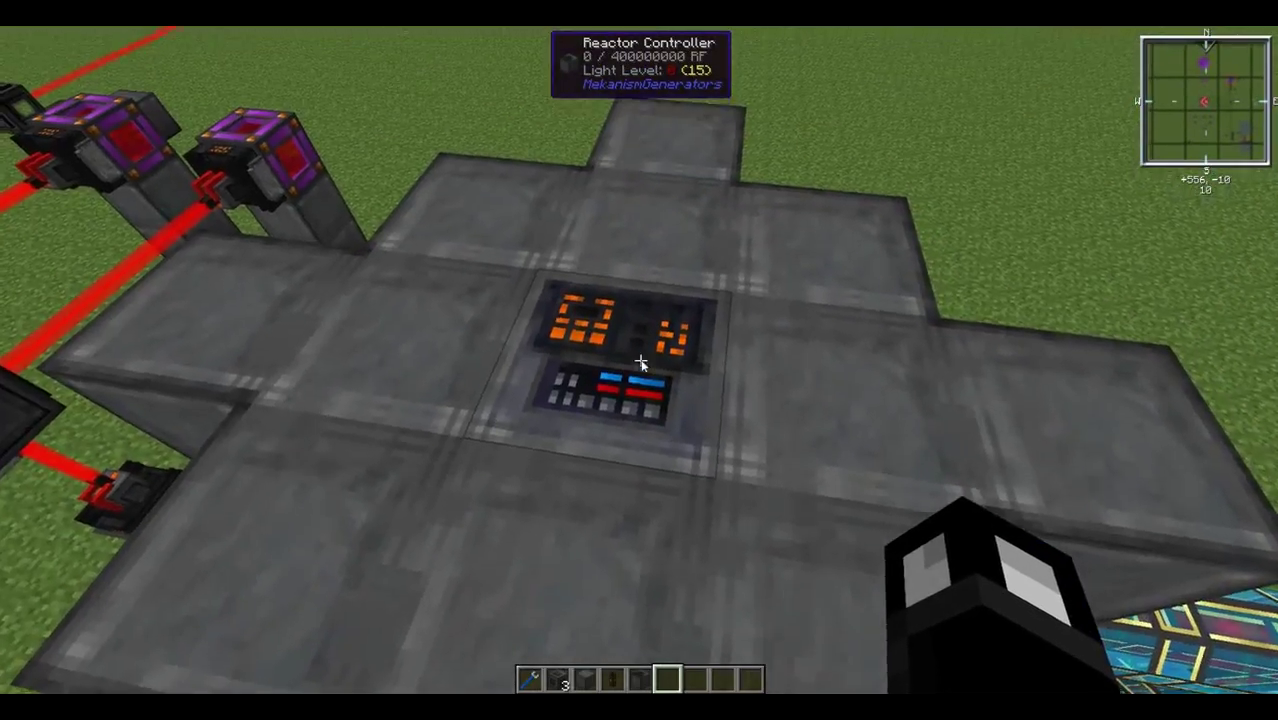
# Bring up the controller again to load the hohlraum into its slot.
pyautogui.rightClick(641, 362)
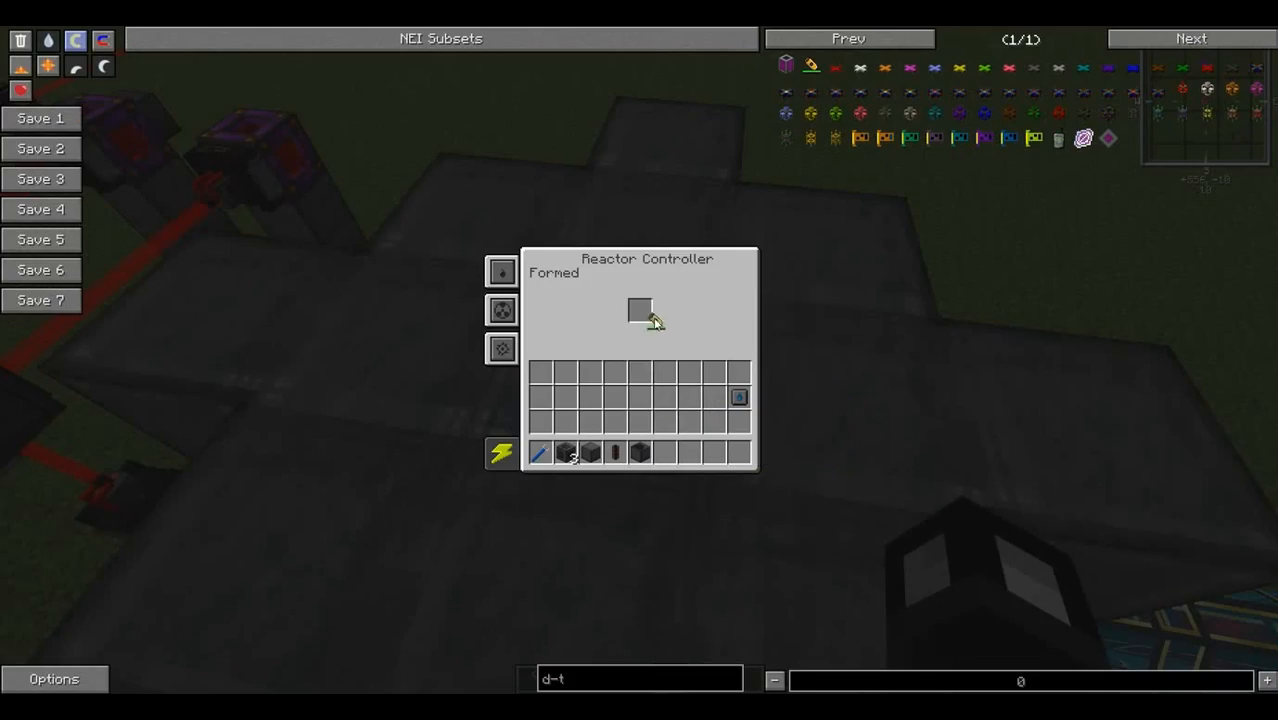
# Check the laser amplifier's stored energy, then flip its lever on to fire into the reactor.
pyautogui.press('Escape')
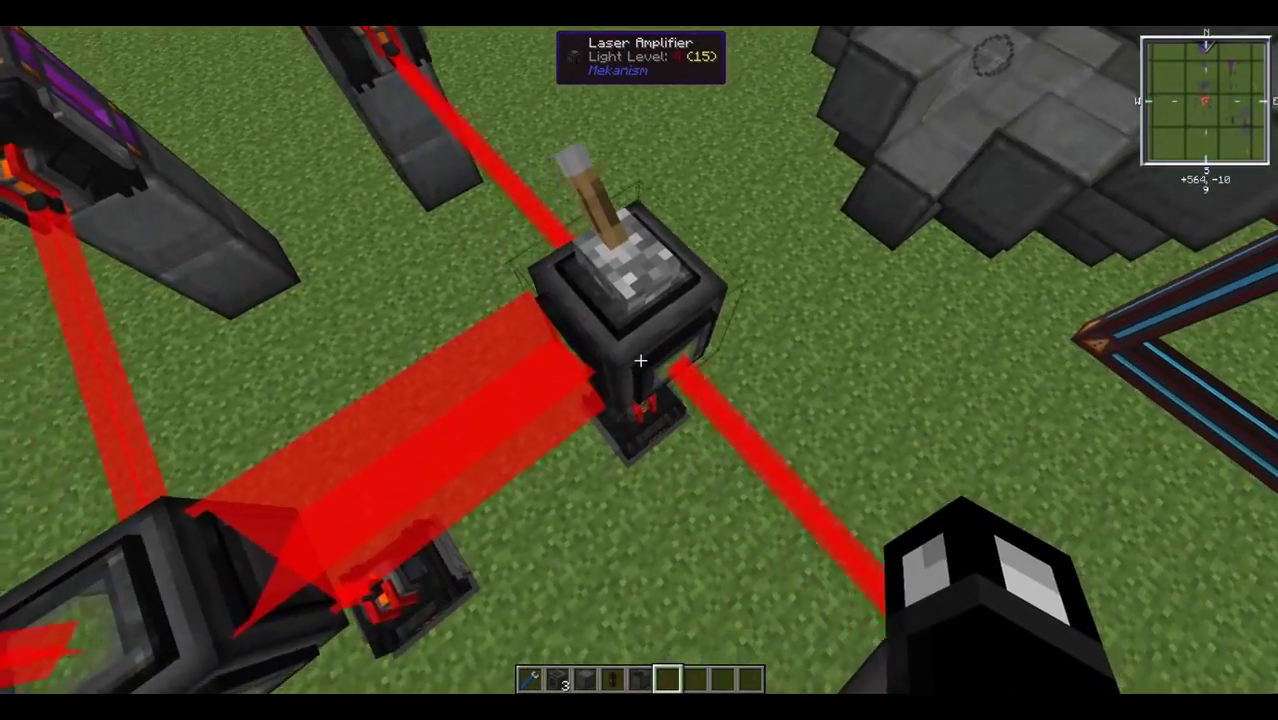
pyautogui.rightClick(639, 362)
pyautogui.moveTo(538, 301)
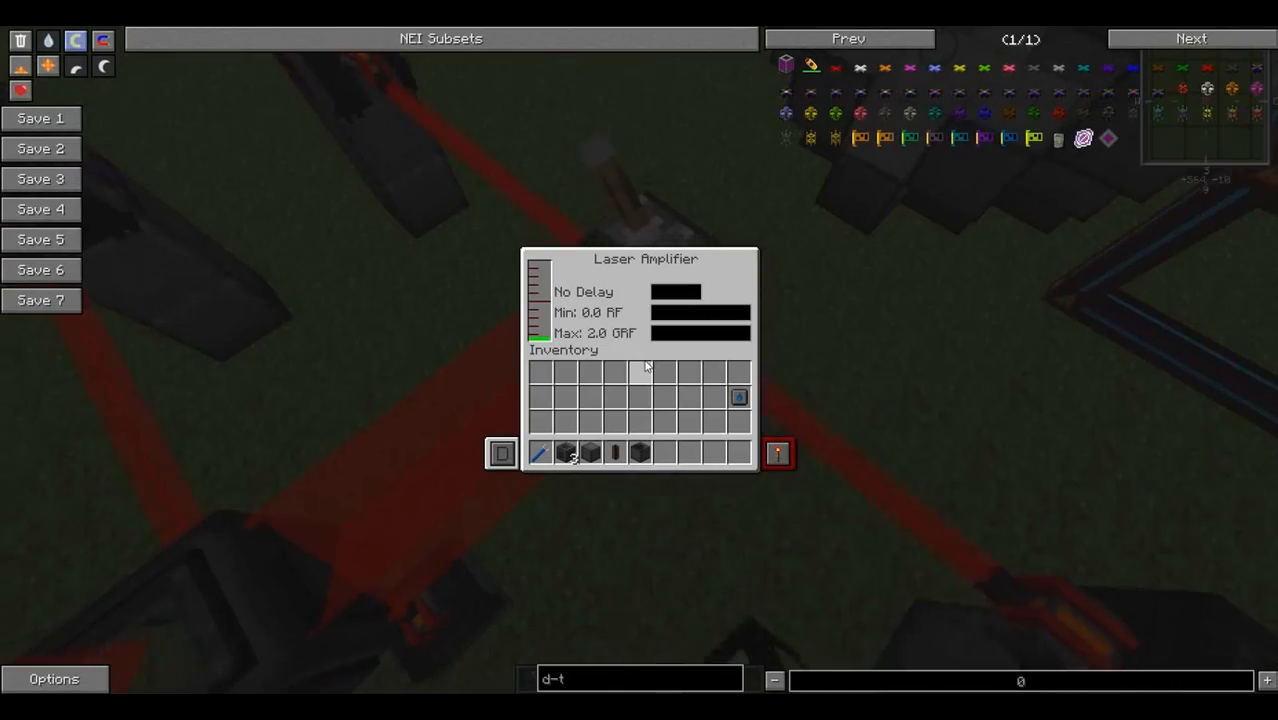
pyautogui.press('Escape')
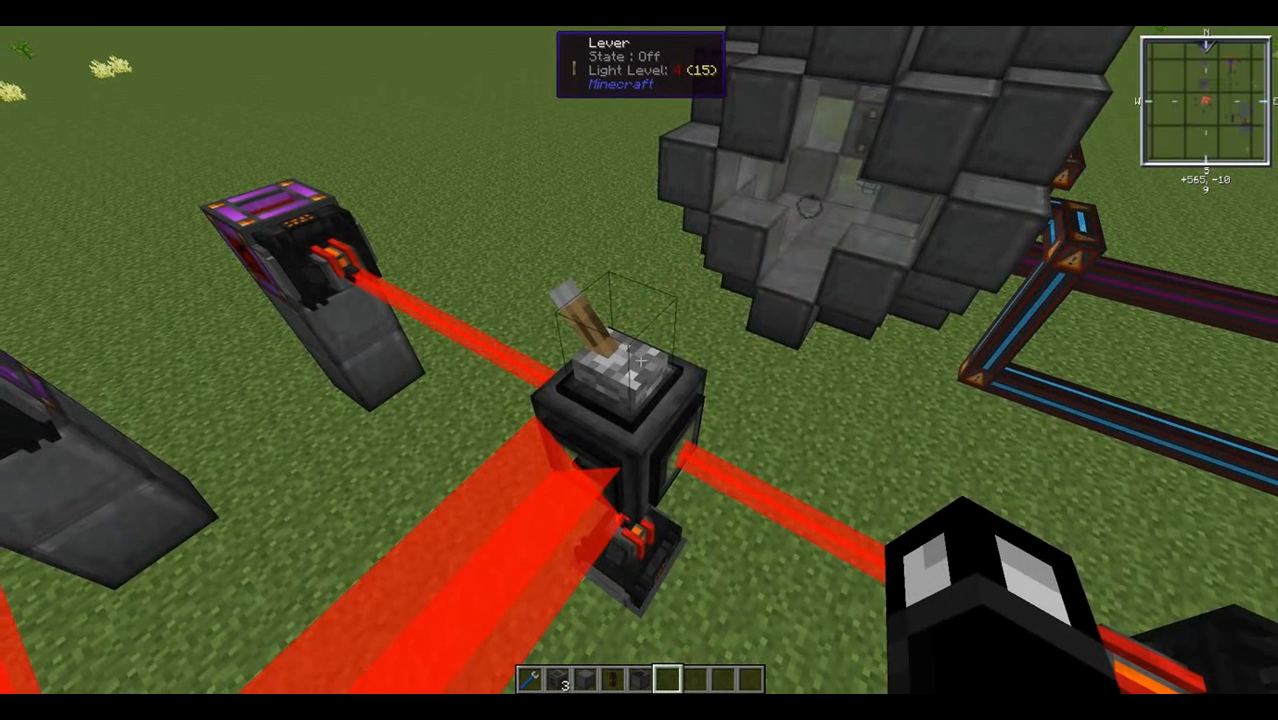
pyautogui.rightClick(639, 360)
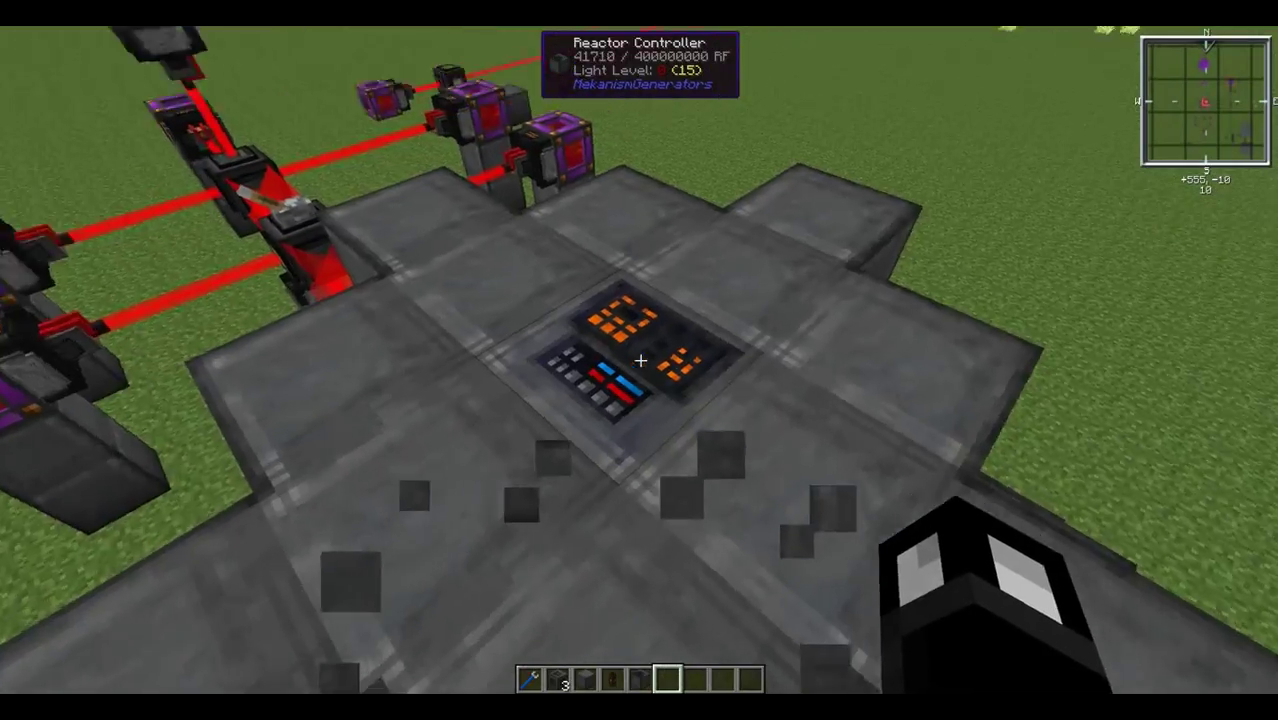
# Review the reactor controller's fuel injection rate and heat readings after the shot.
pyautogui.rightClick(639, 360)
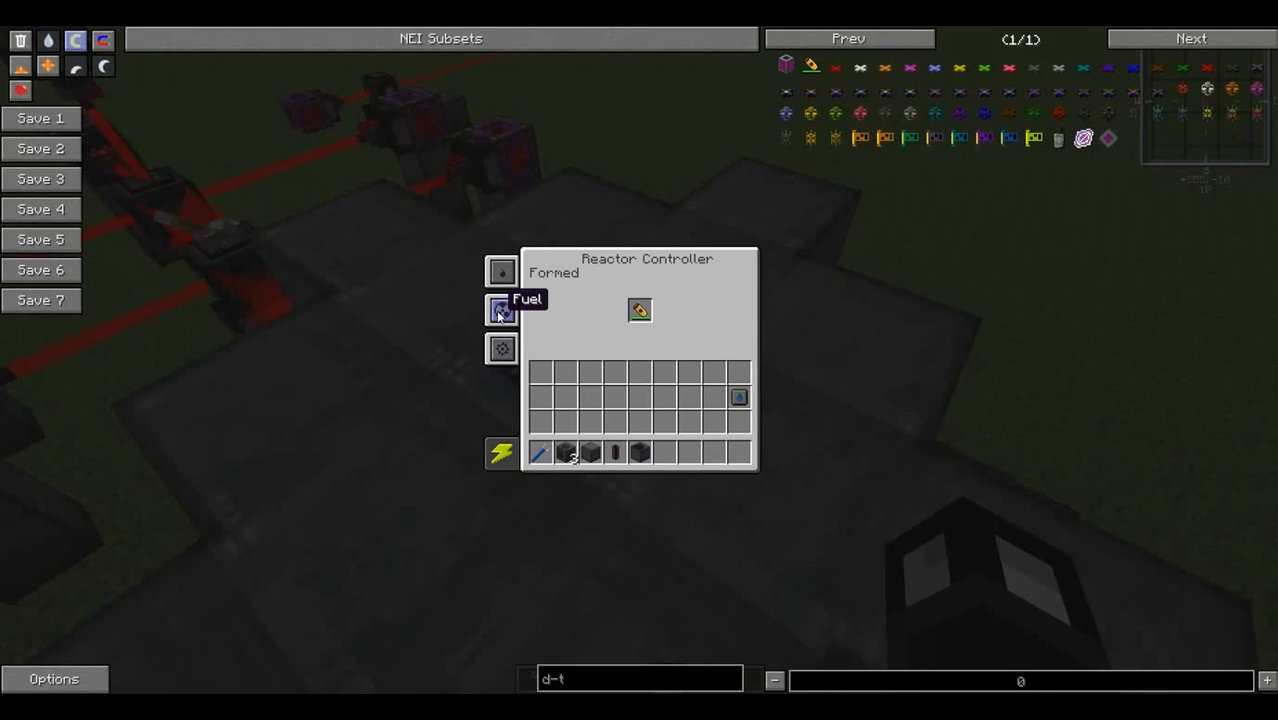
pyautogui.click(500, 311)
pyautogui.click(501, 273)
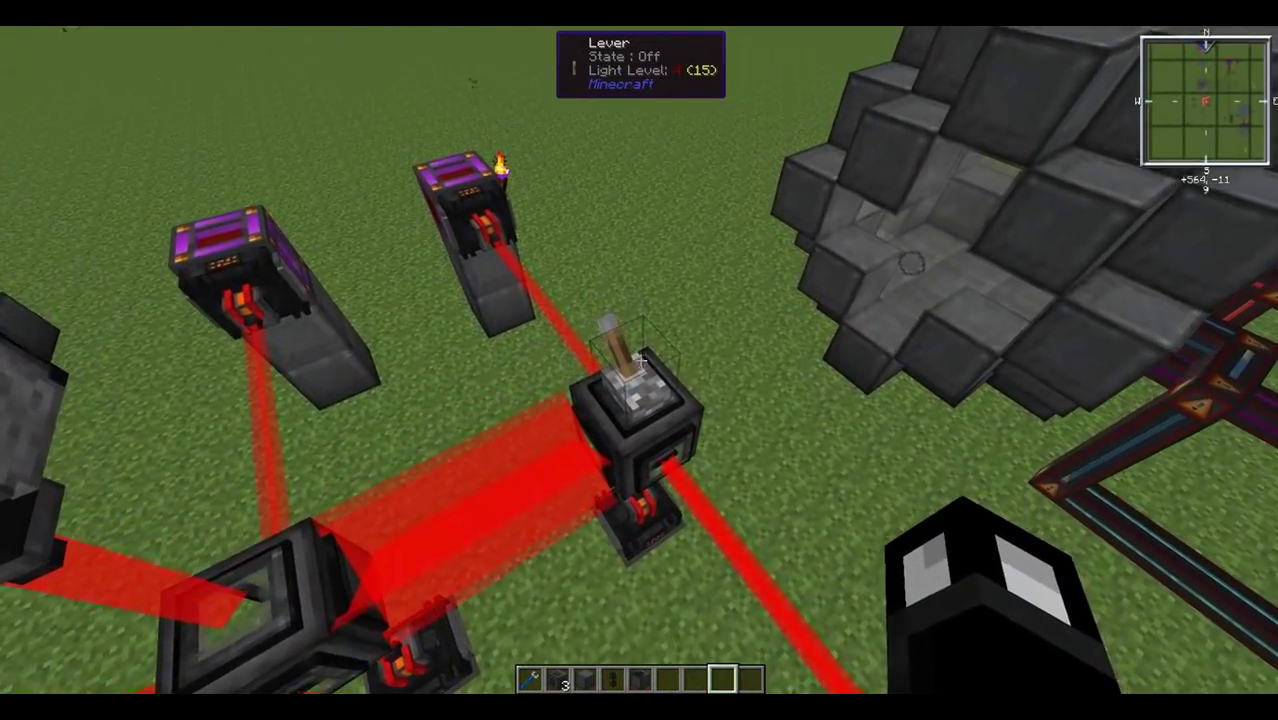
# Fire the laser again, read plasma near 73 MK, and see the amplifier recharging toward 452 MRF.
pyautogui.rightClick(639, 359)
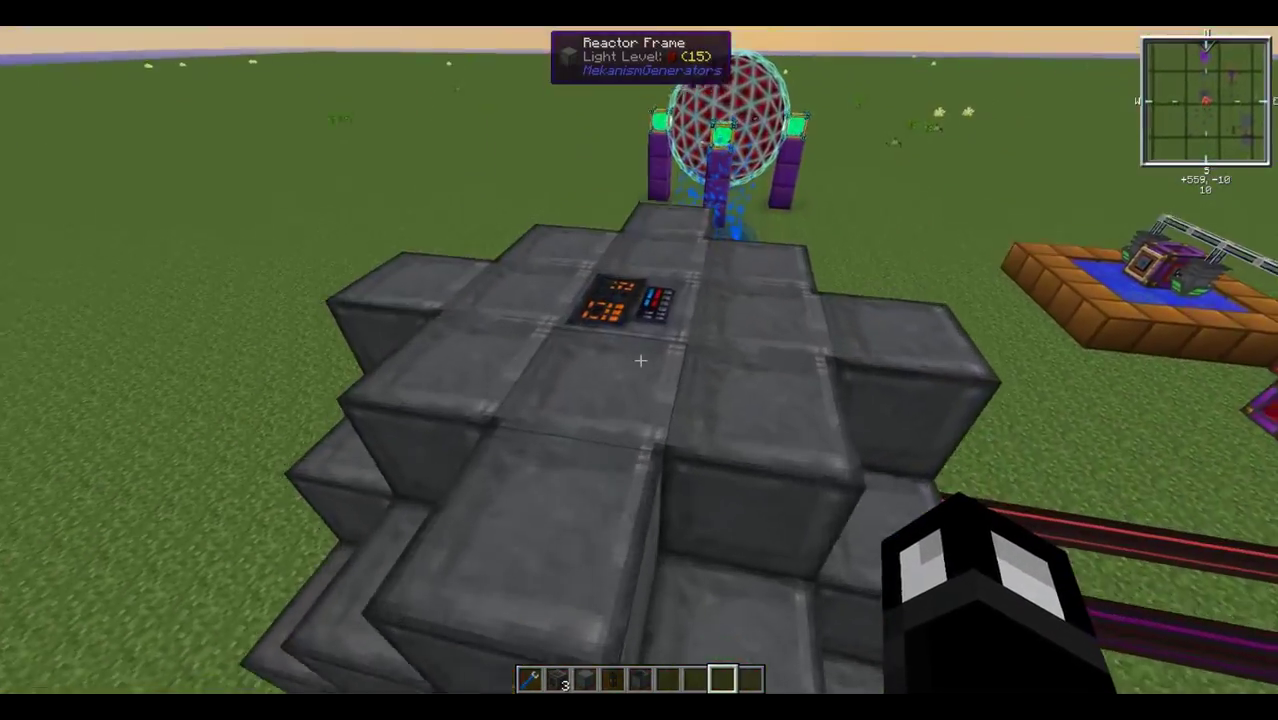
pyautogui.rightClick(639, 359)
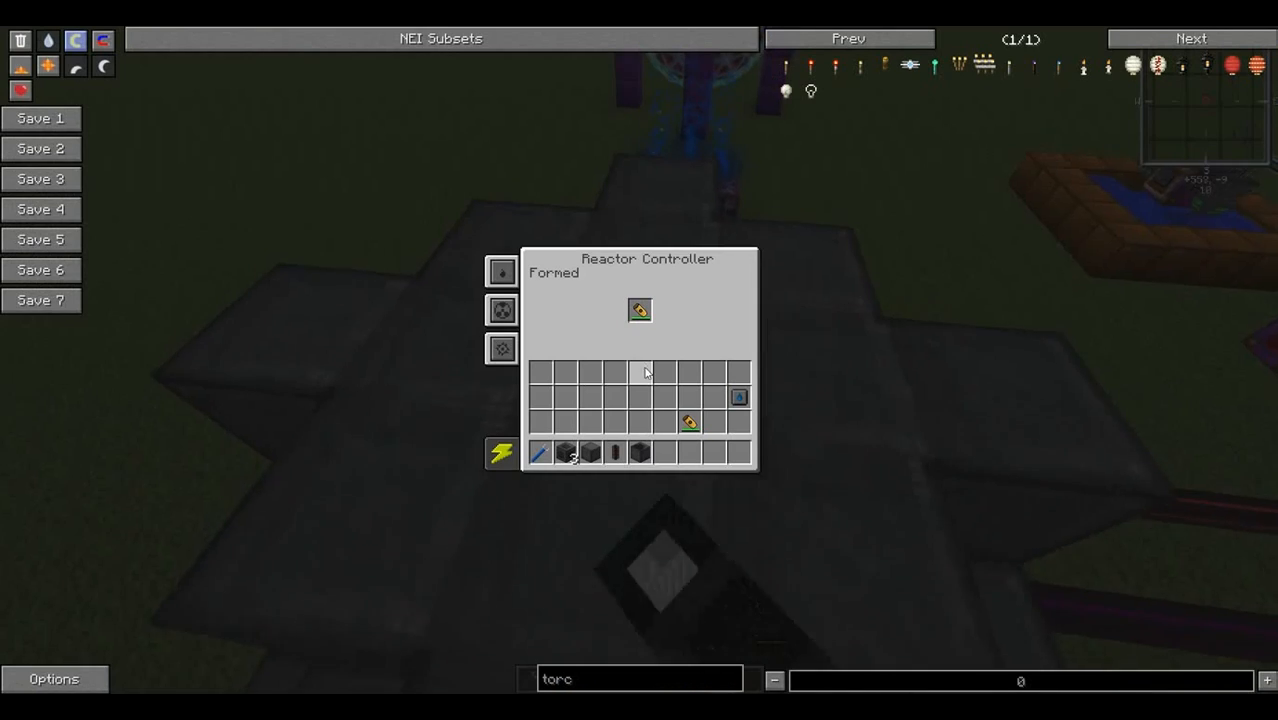
pyautogui.click(503, 272)
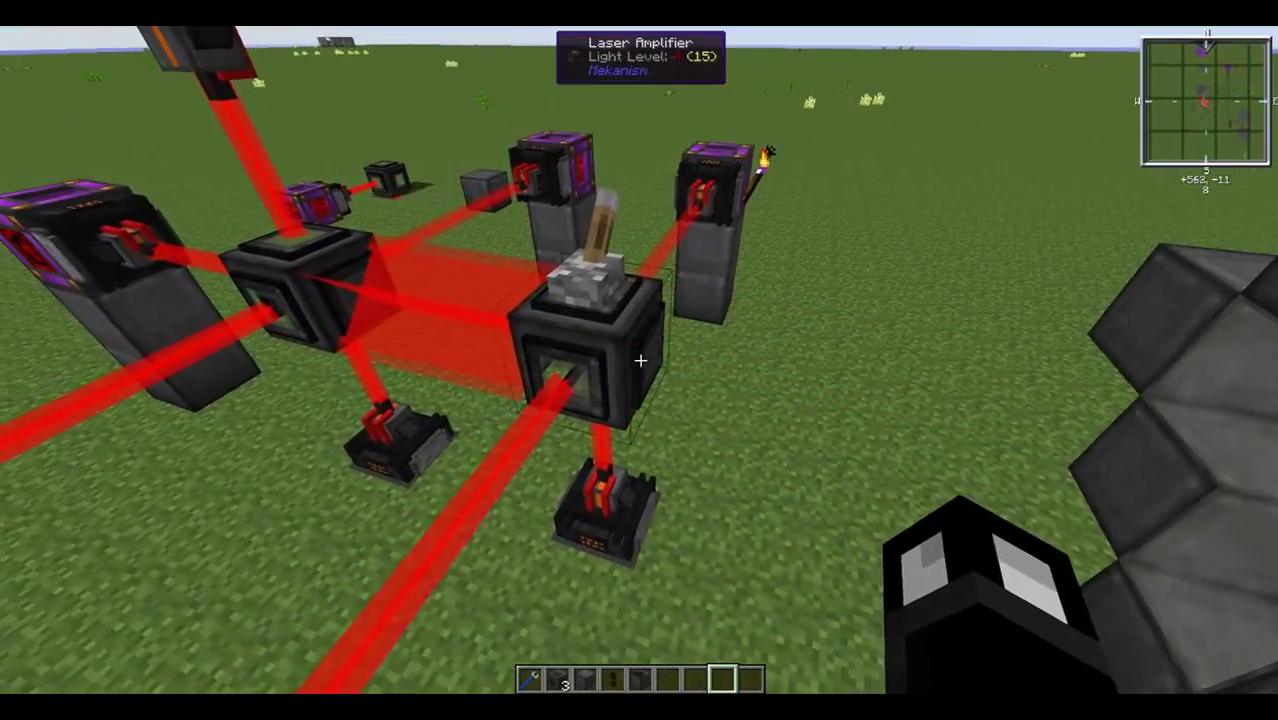
pyautogui.rightClick(639, 360)
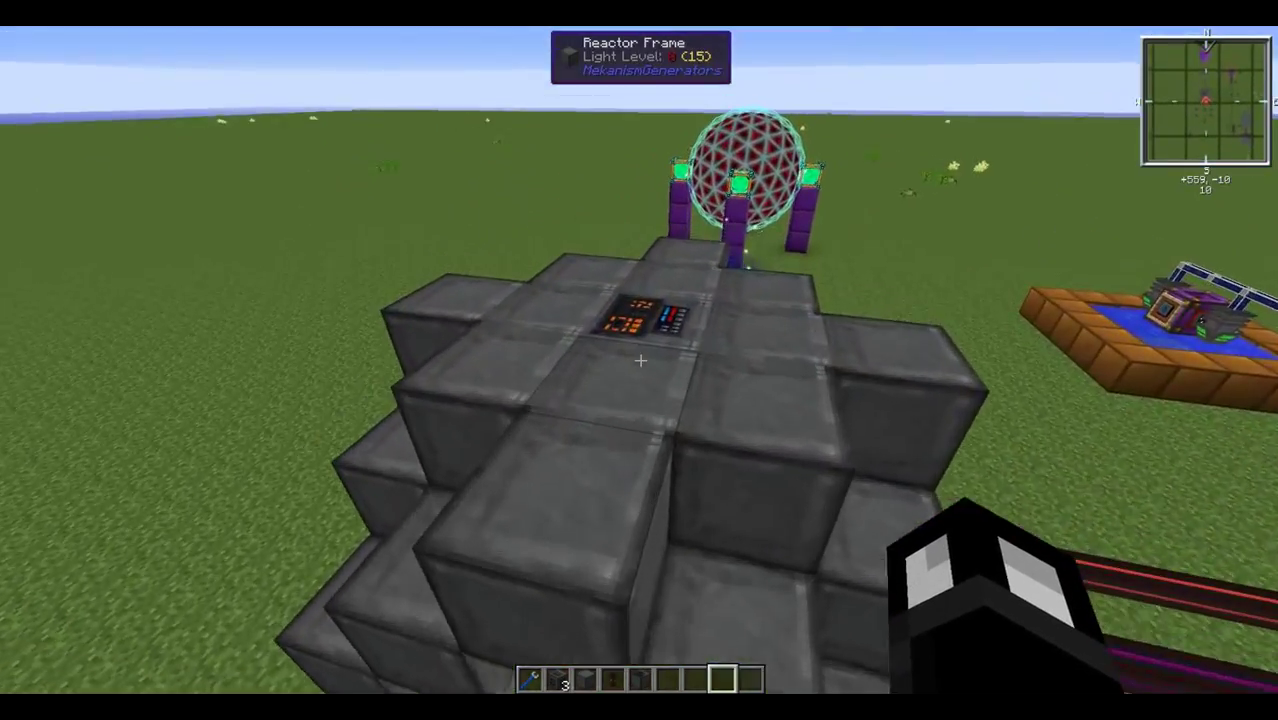
# Fire the laser to ignite the reactor and watch plasma peak near 1.05 GK, settling around 984 MK.
pyautogui.rightClick(640, 330)
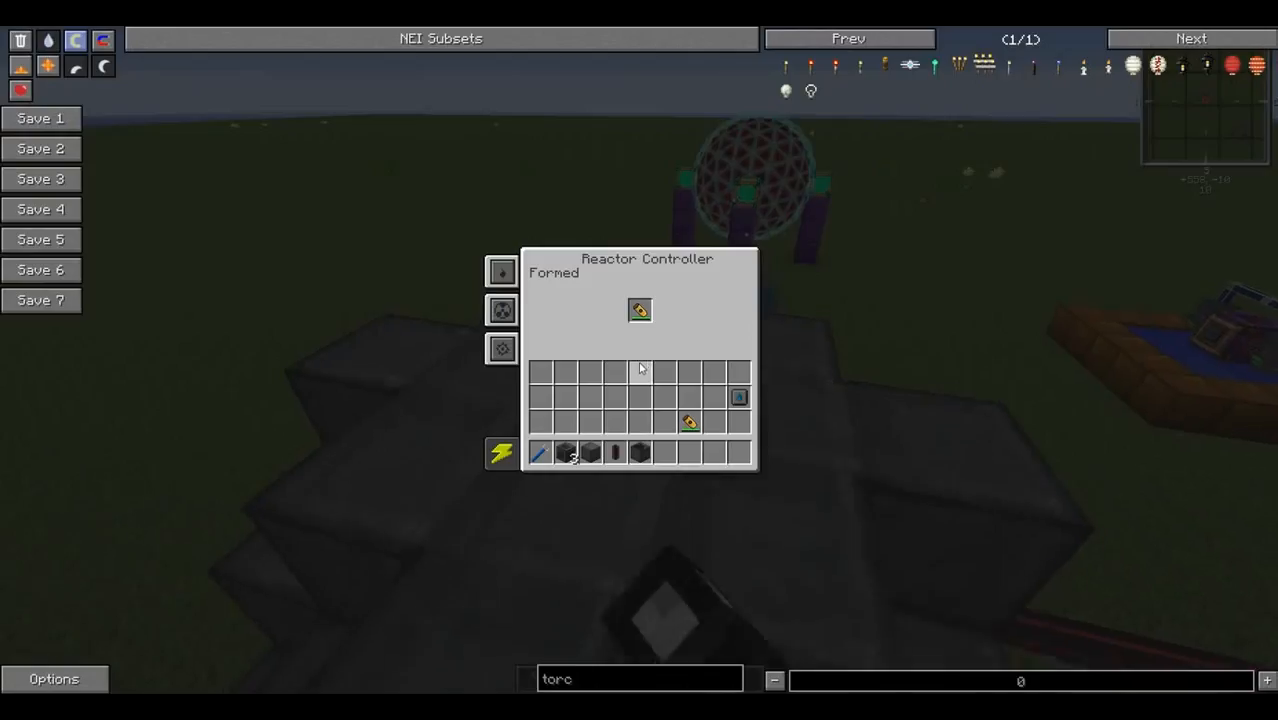
pyautogui.press('Escape')
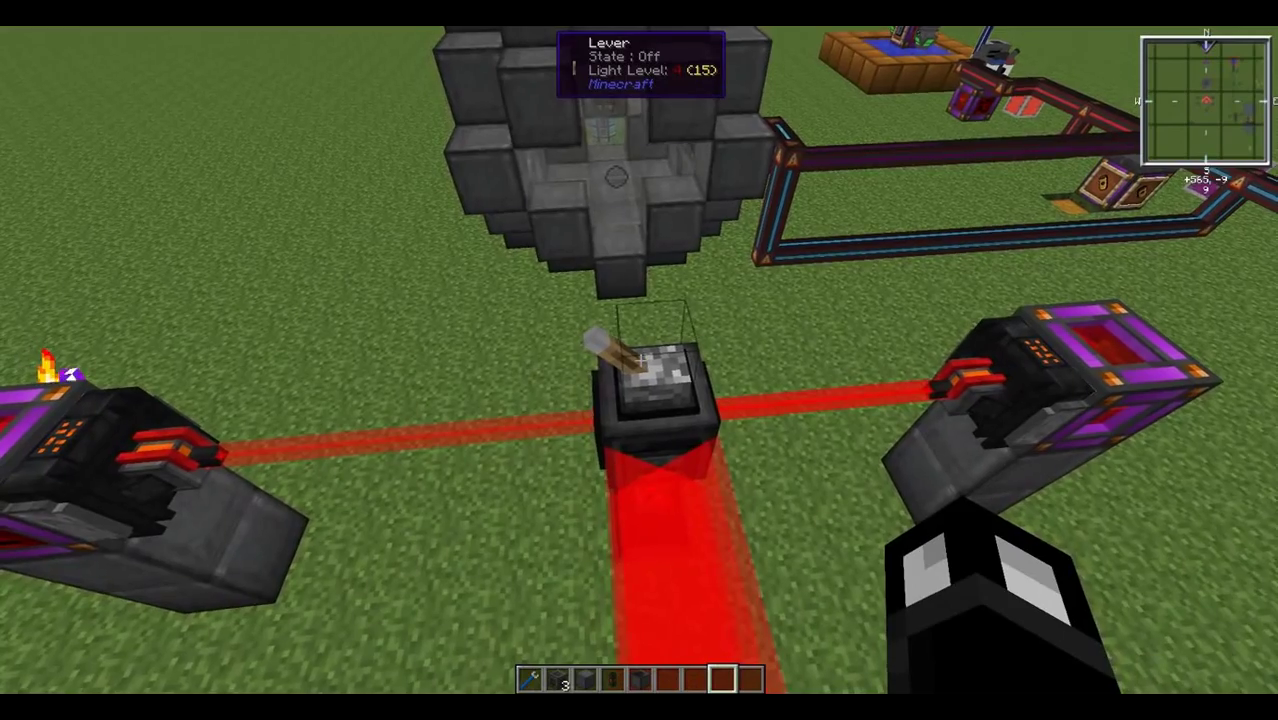
pyautogui.rightClick(639, 360)
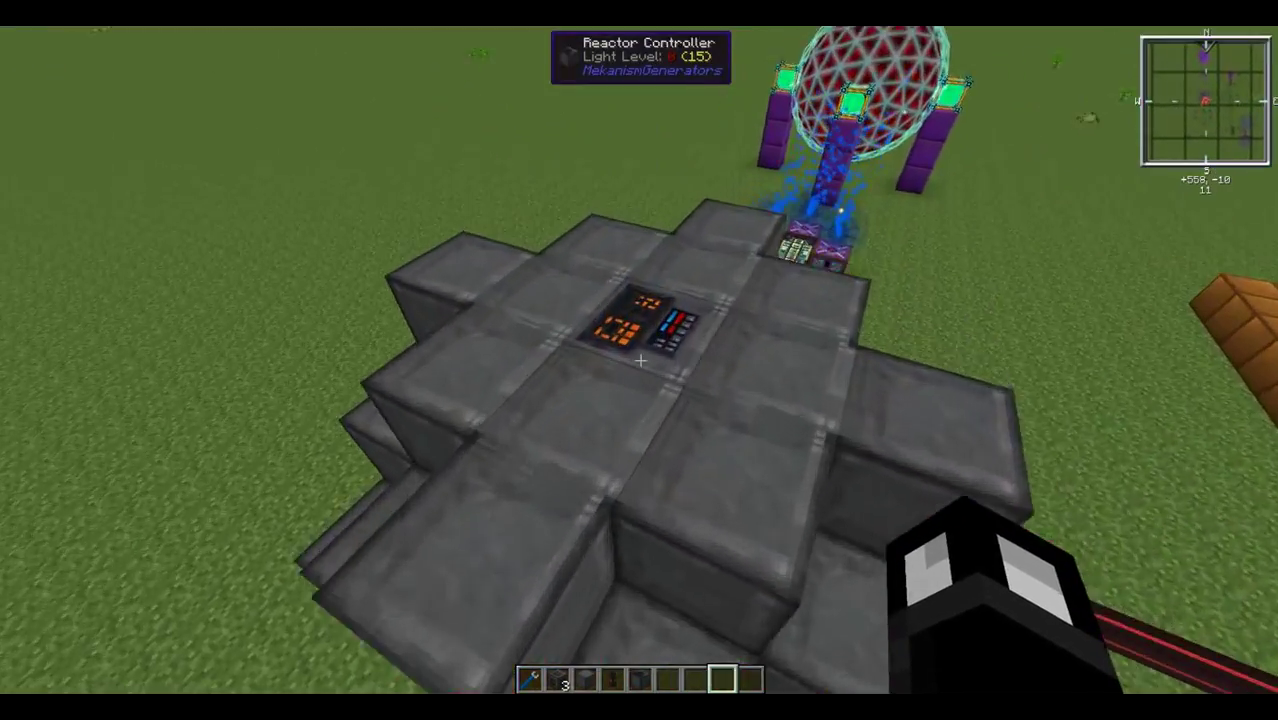
pyautogui.rightClick(639, 360)
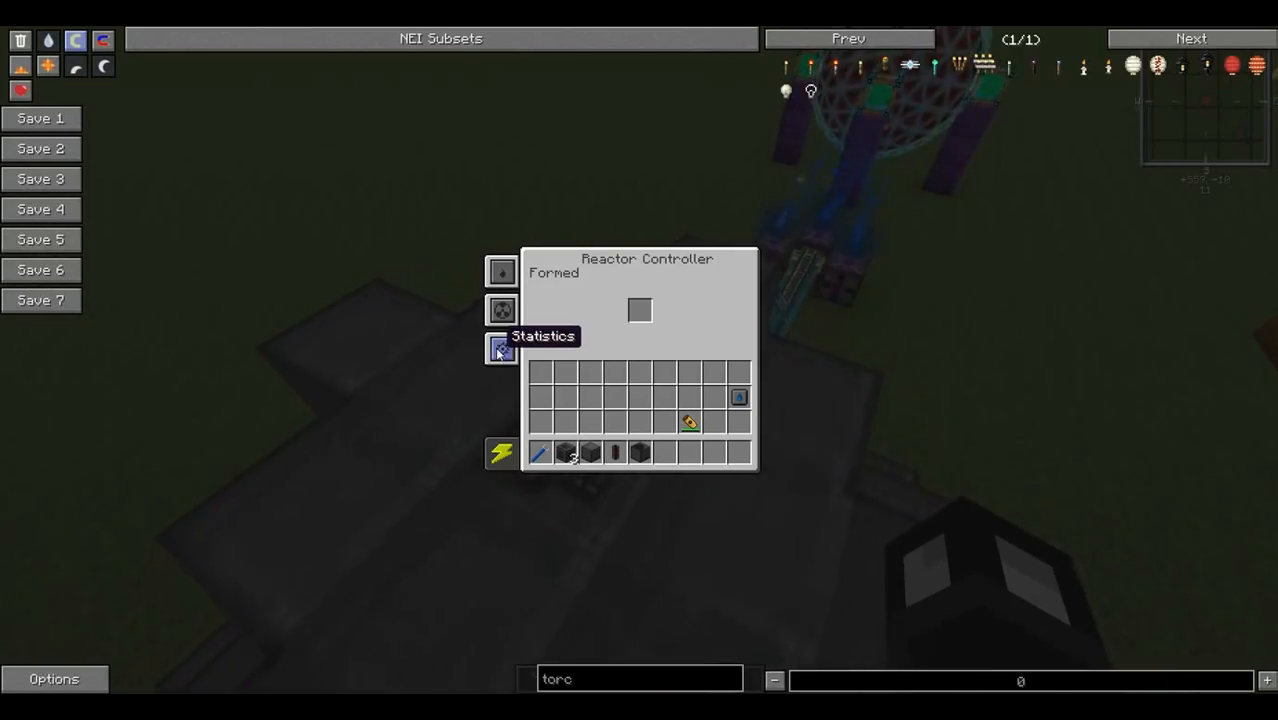
pyautogui.click(501, 270)
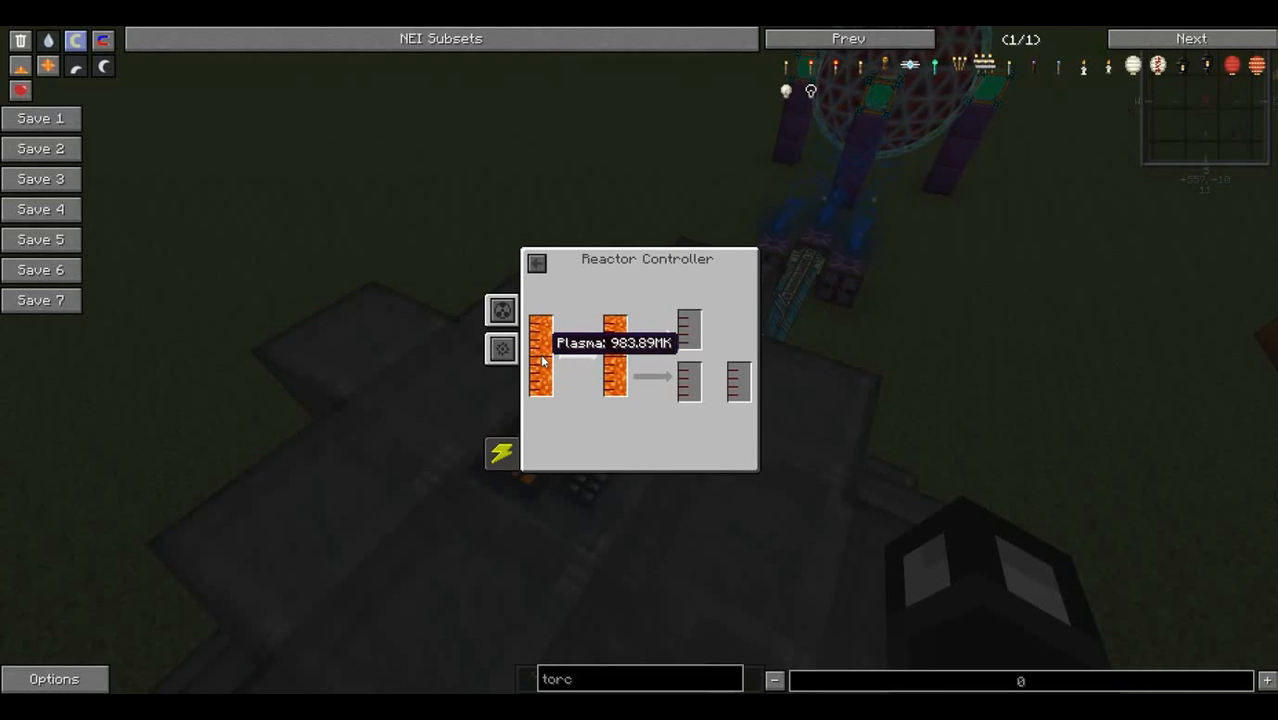
# Set the injection rate to 10 and watch plasma hold near 864 MK as stored energy climbs.
pyautogui.click(503, 312)
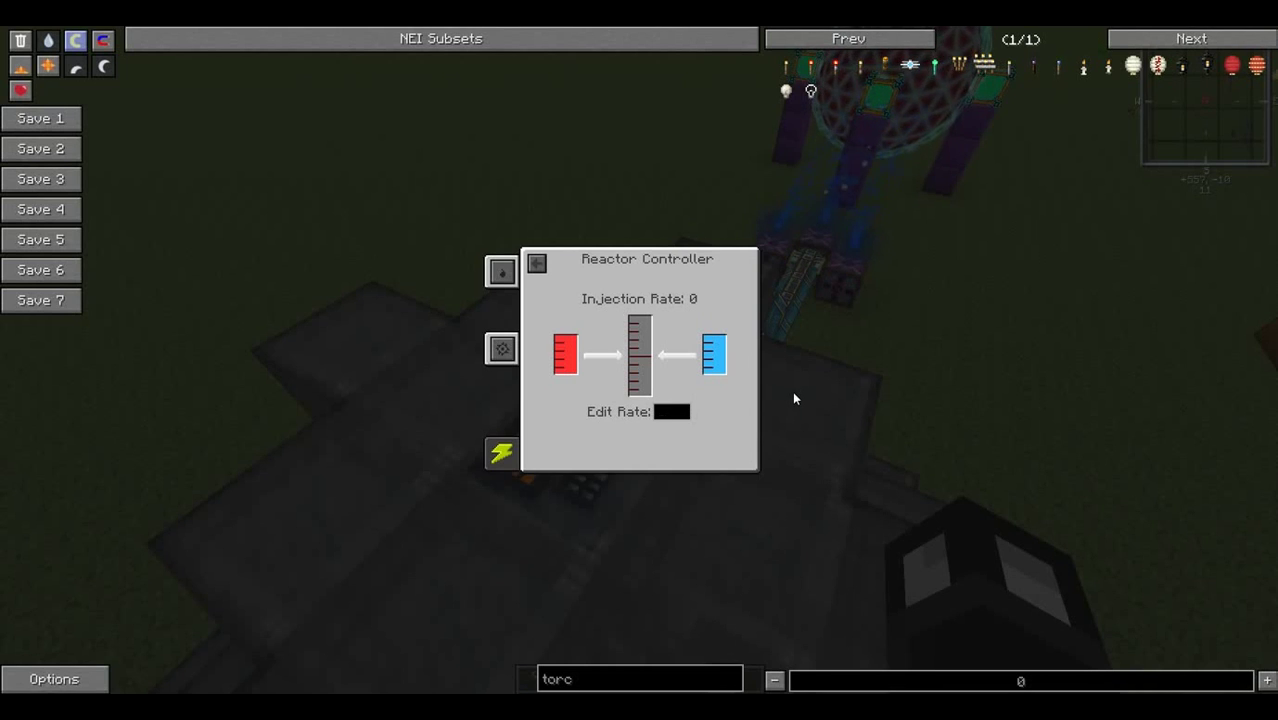
pyautogui.write('7')
pyautogui.press('Return')
pyautogui.click(500, 270)
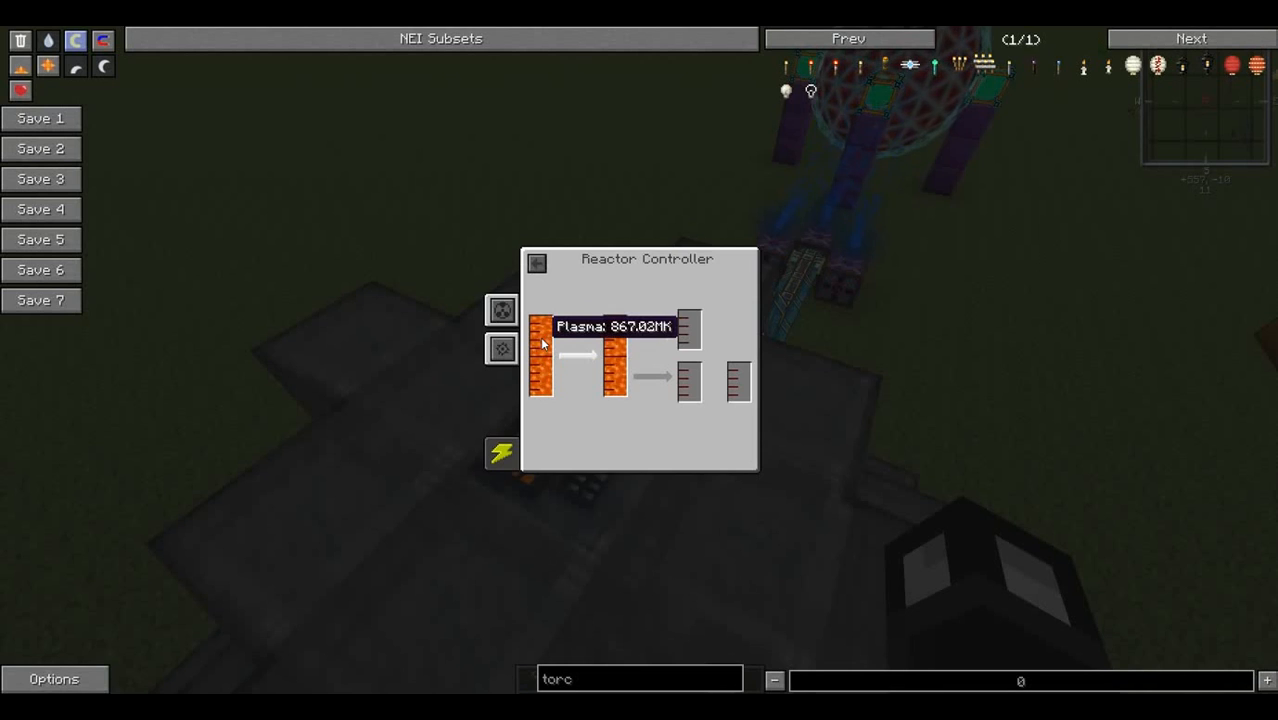
pyautogui.moveTo(540, 355)
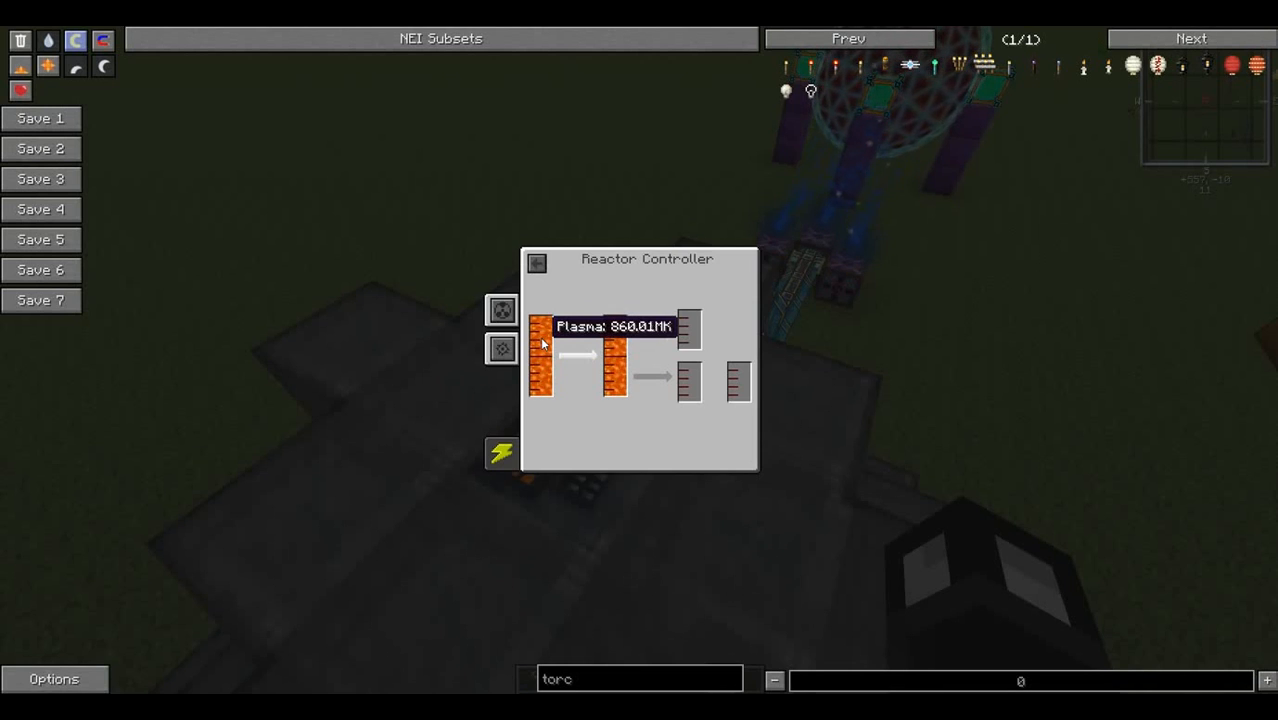
pyautogui.click(500, 310)
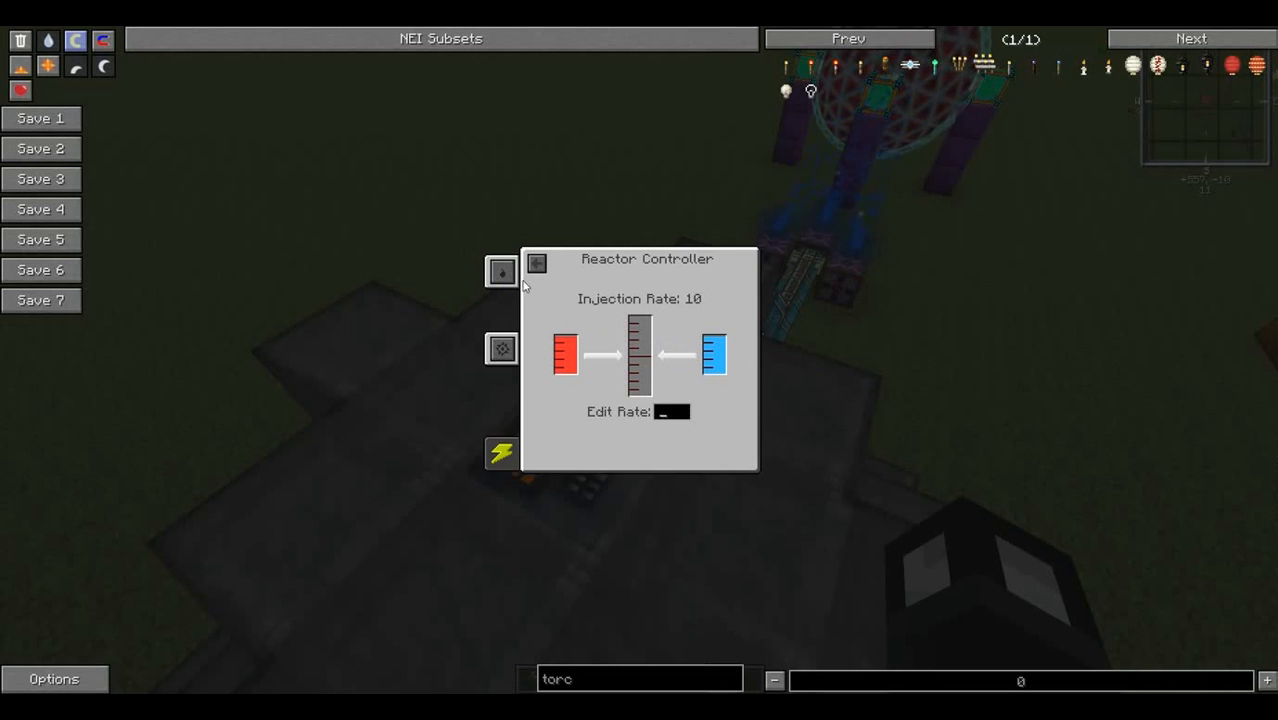
pyautogui.click(501, 271)
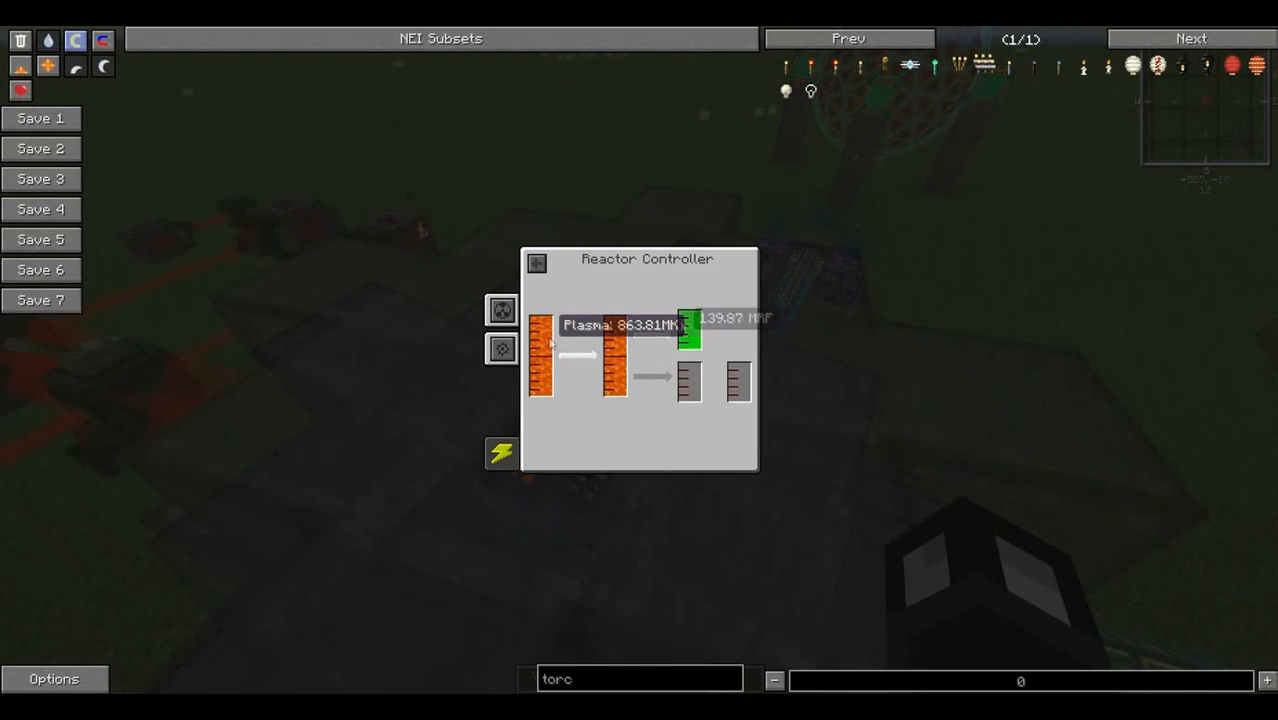
# Walk to the laser amplifier and recheck its stored energy.
pyautogui.press('Escape')
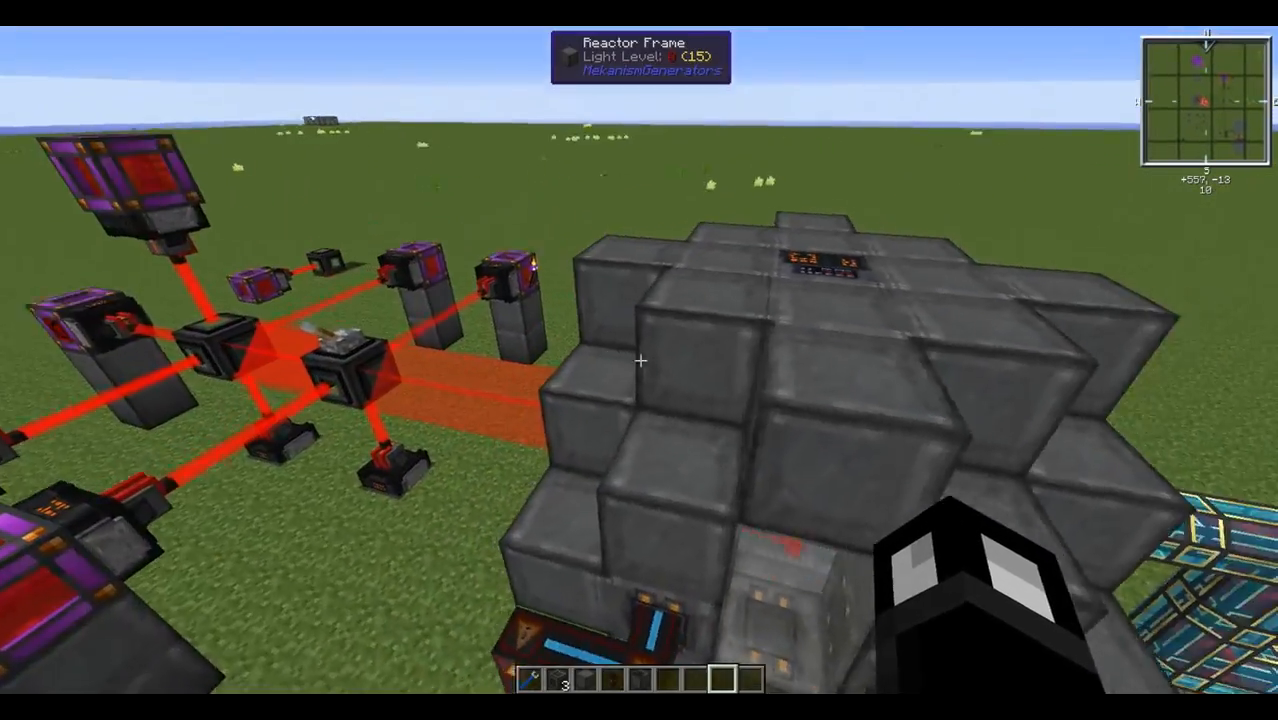
pyautogui.press('w')
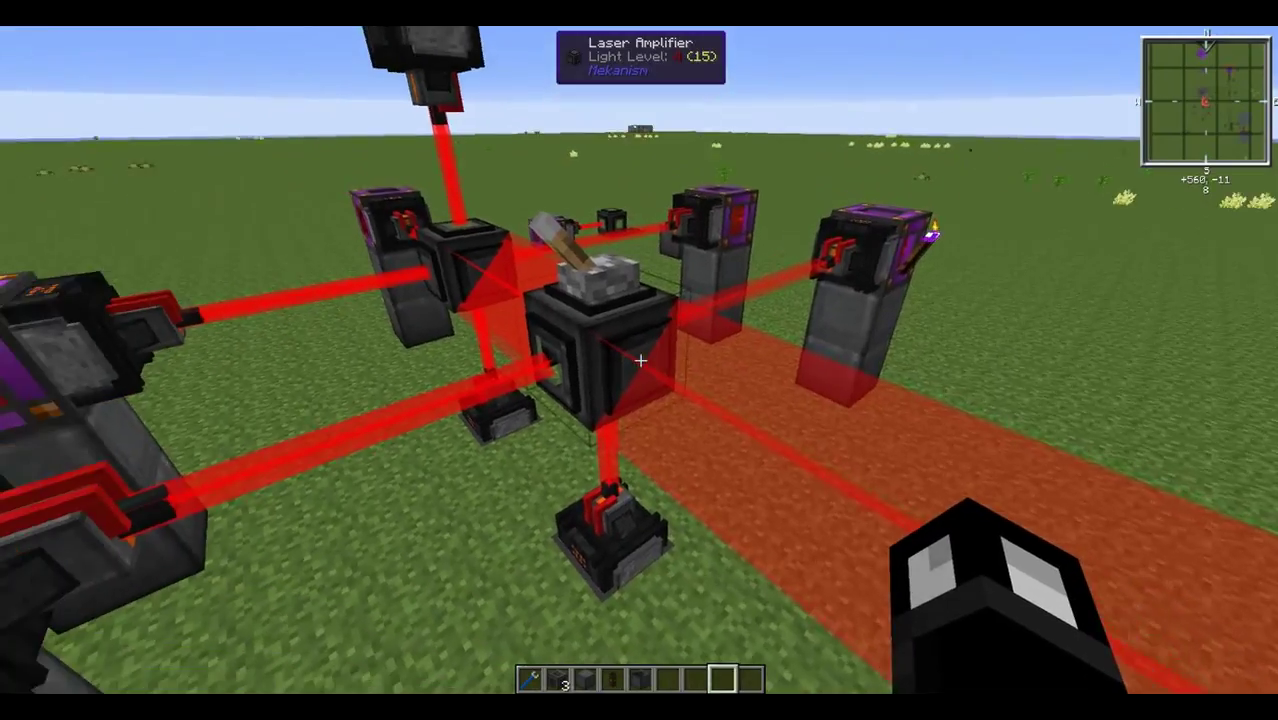
pyautogui.rightClick(640, 360)
pyautogui.moveTo(538, 300)
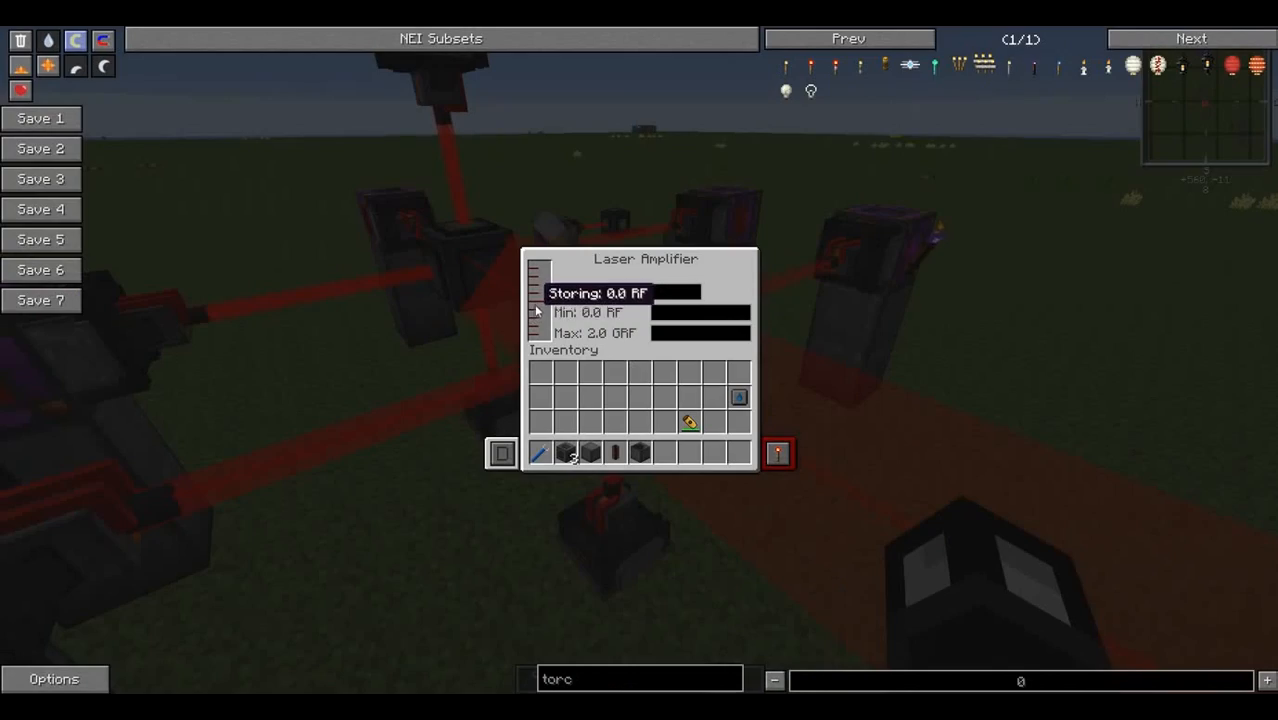
pyautogui.press('Escape')
pyautogui.rightClick(640, 360)
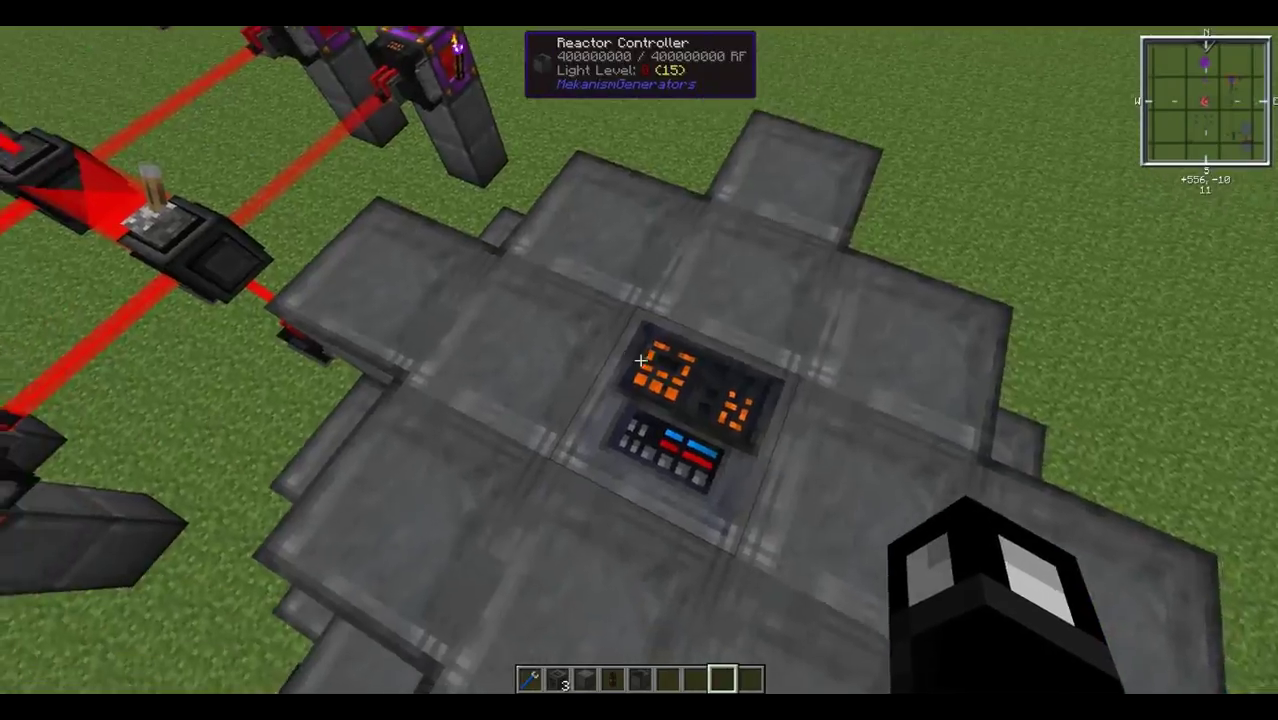
# Lower the injection rate to 9, reaching 1.13 MRF/t with the 400 MRF buffer full.
pyautogui.rightClick(640, 360)
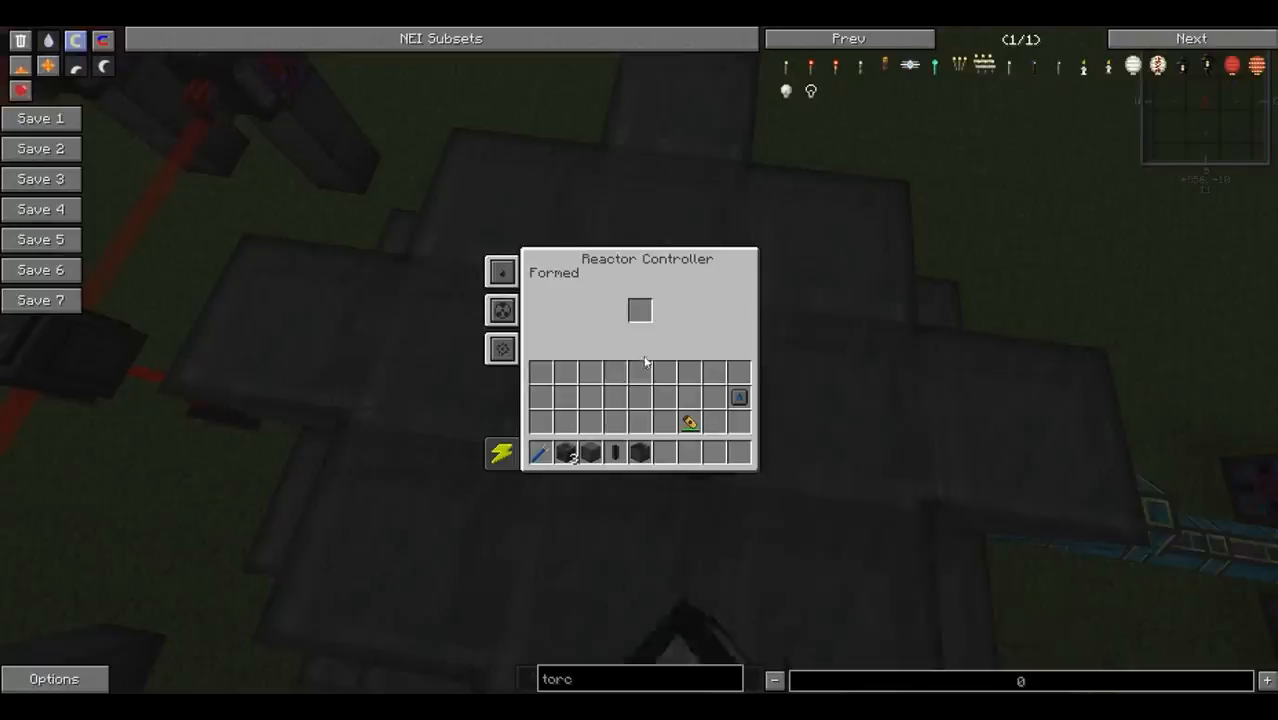
pyautogui.click(502, 270)
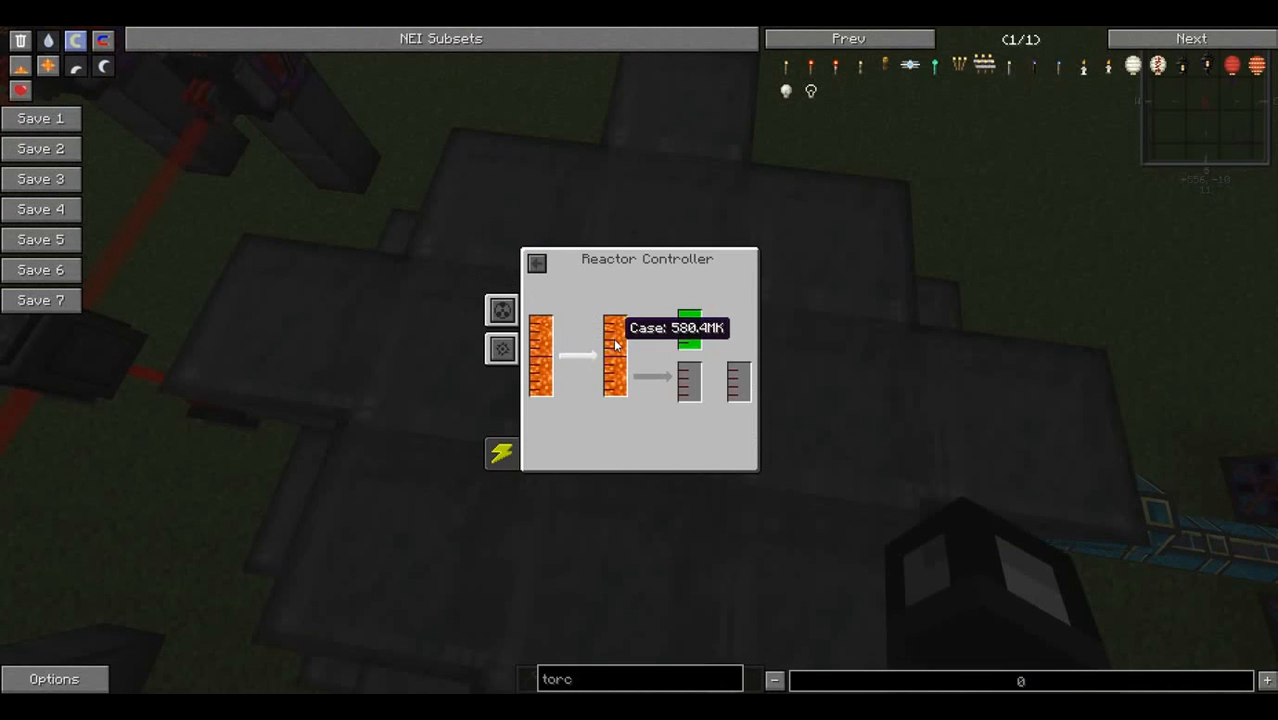
pyautogui.click(504, 313)
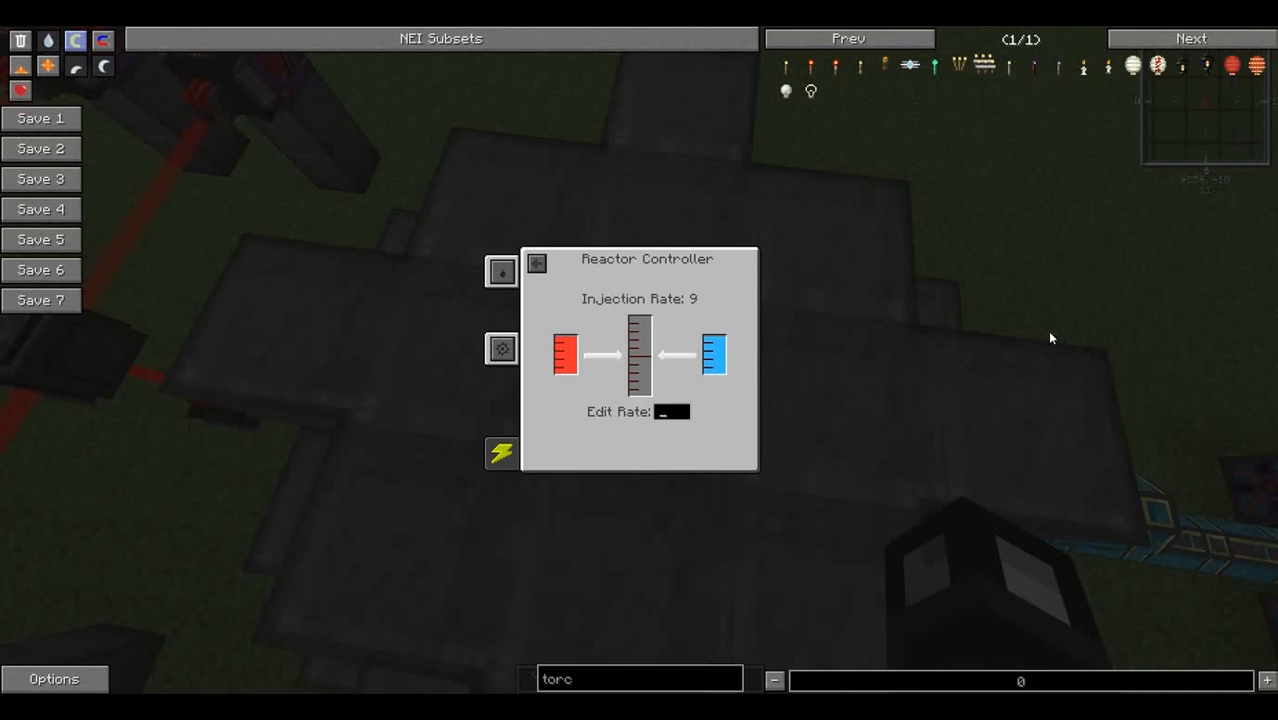
pyautogui.click(501, 272)
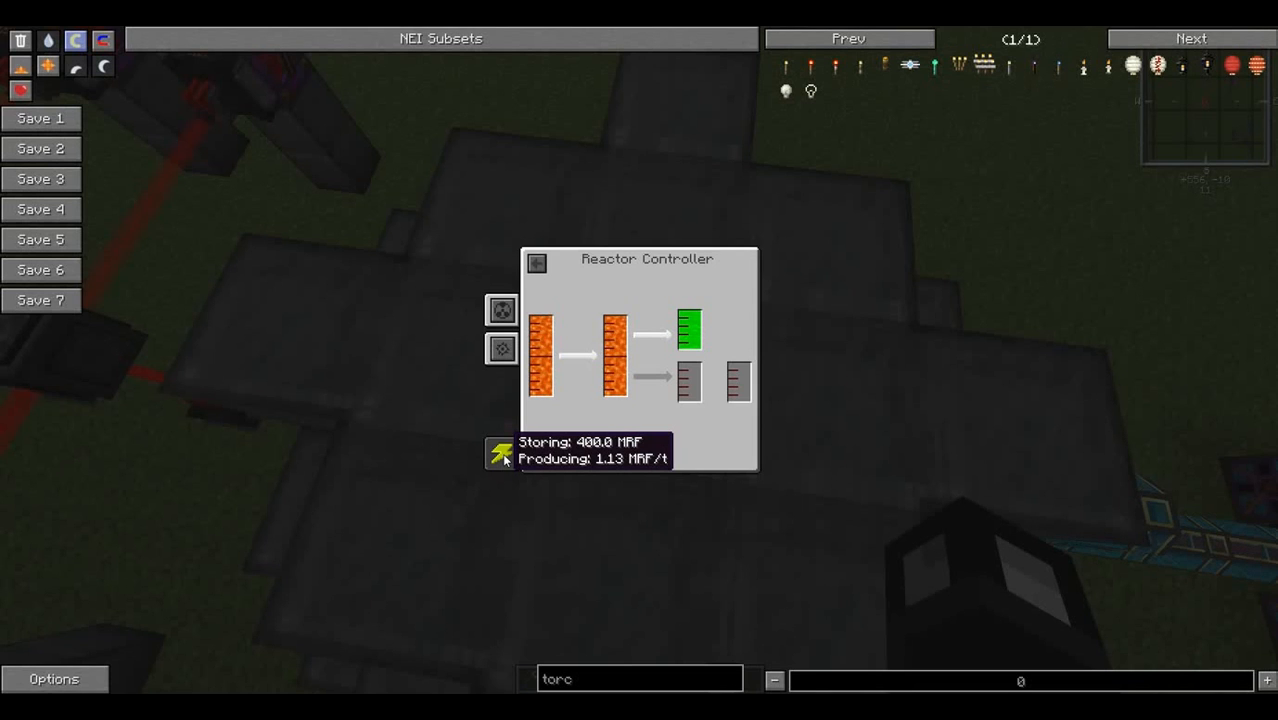
pyautogui.press('Escape')
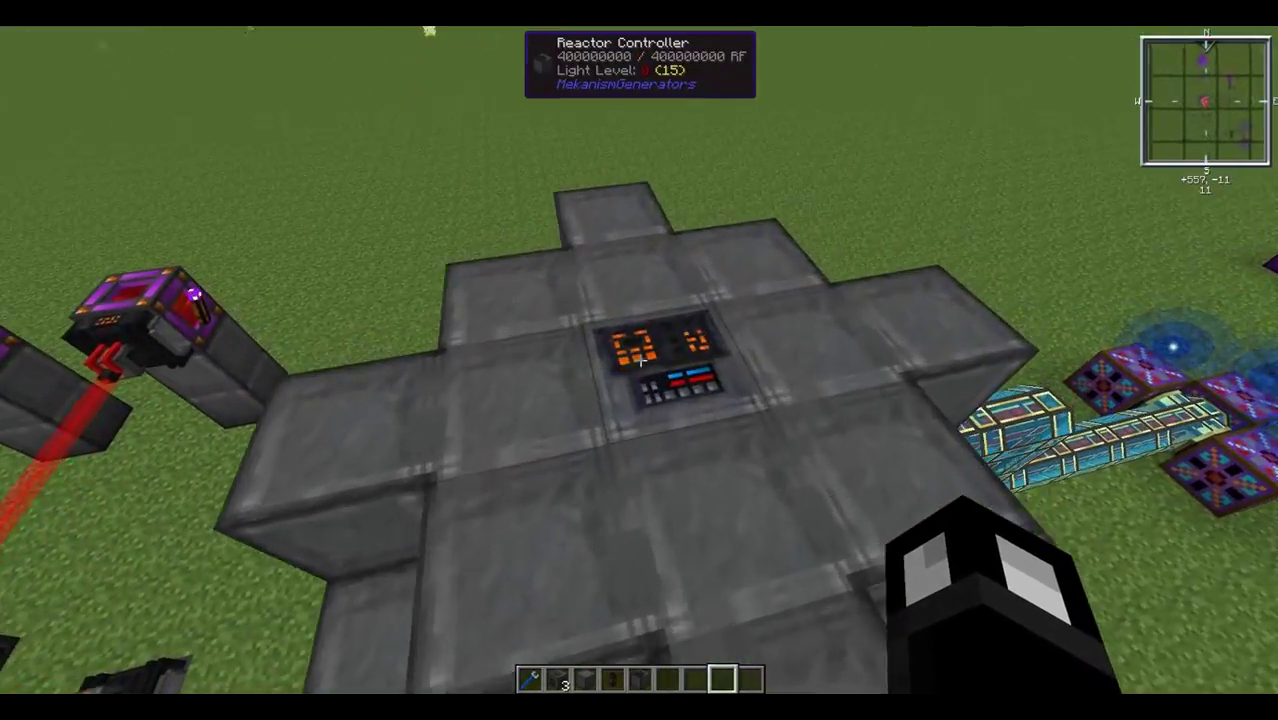
# Confirm injection rate 9 and plasma around 814 MK in the reactor controller.
pyautogui.rightClick(639, 360)
pyautogui.click(501, 312)
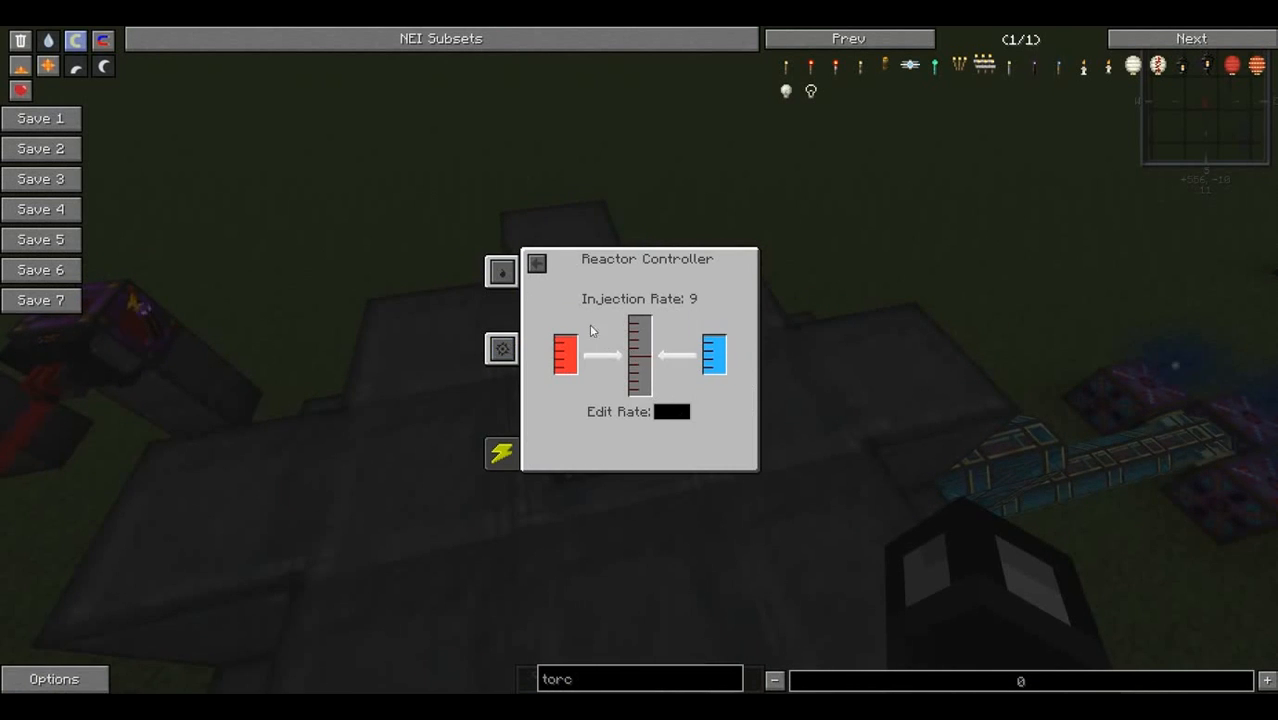
pyautogui.press('Escape')
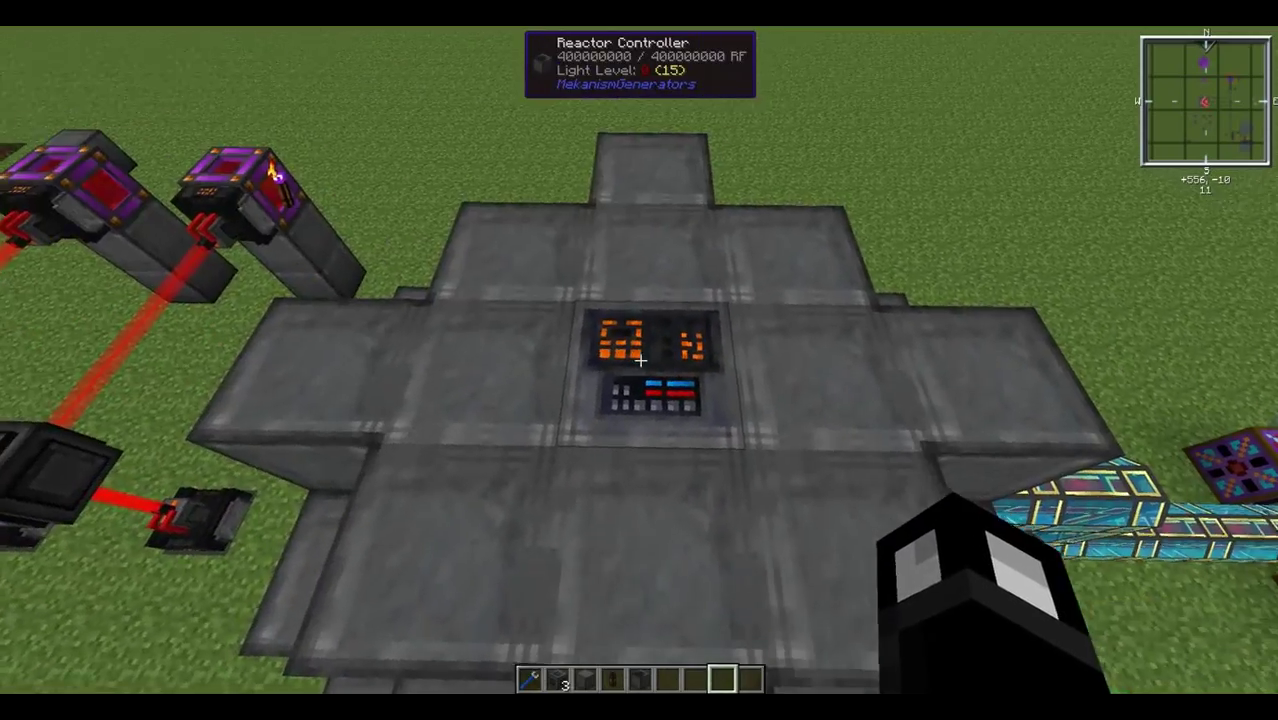
pyautogui.rightClick(640, 360)
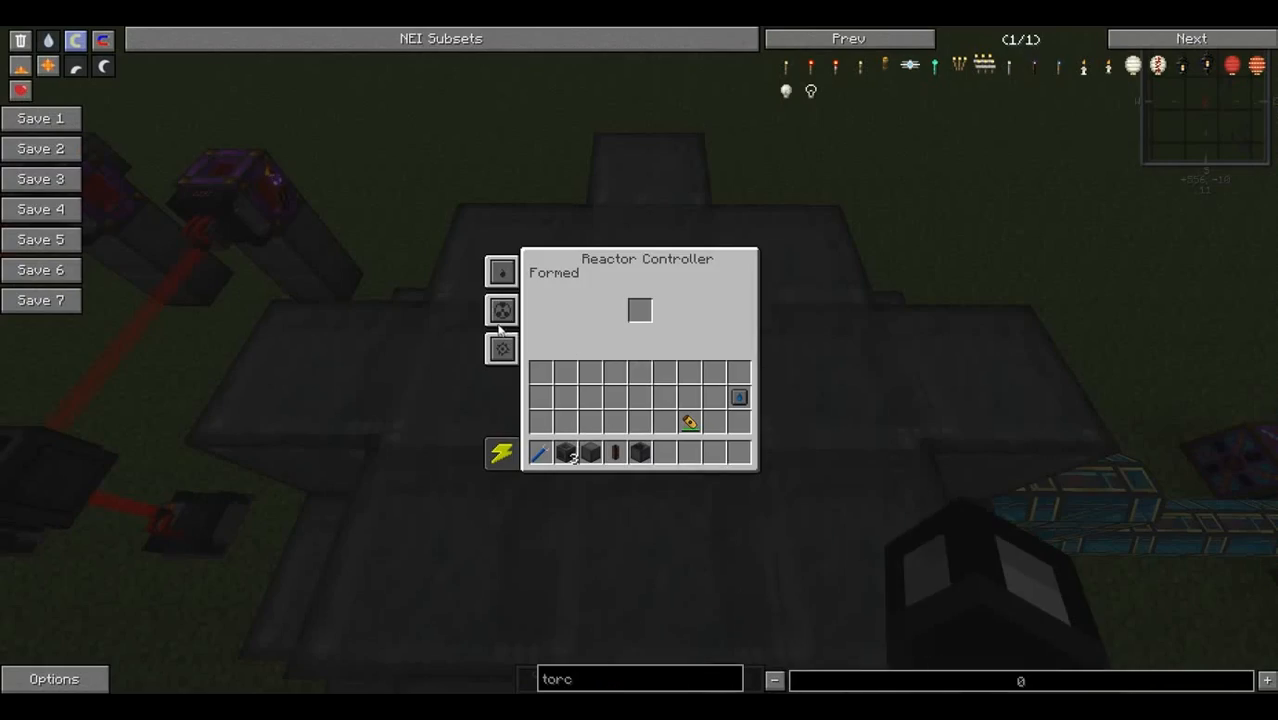
pyautogui.press('Escape')
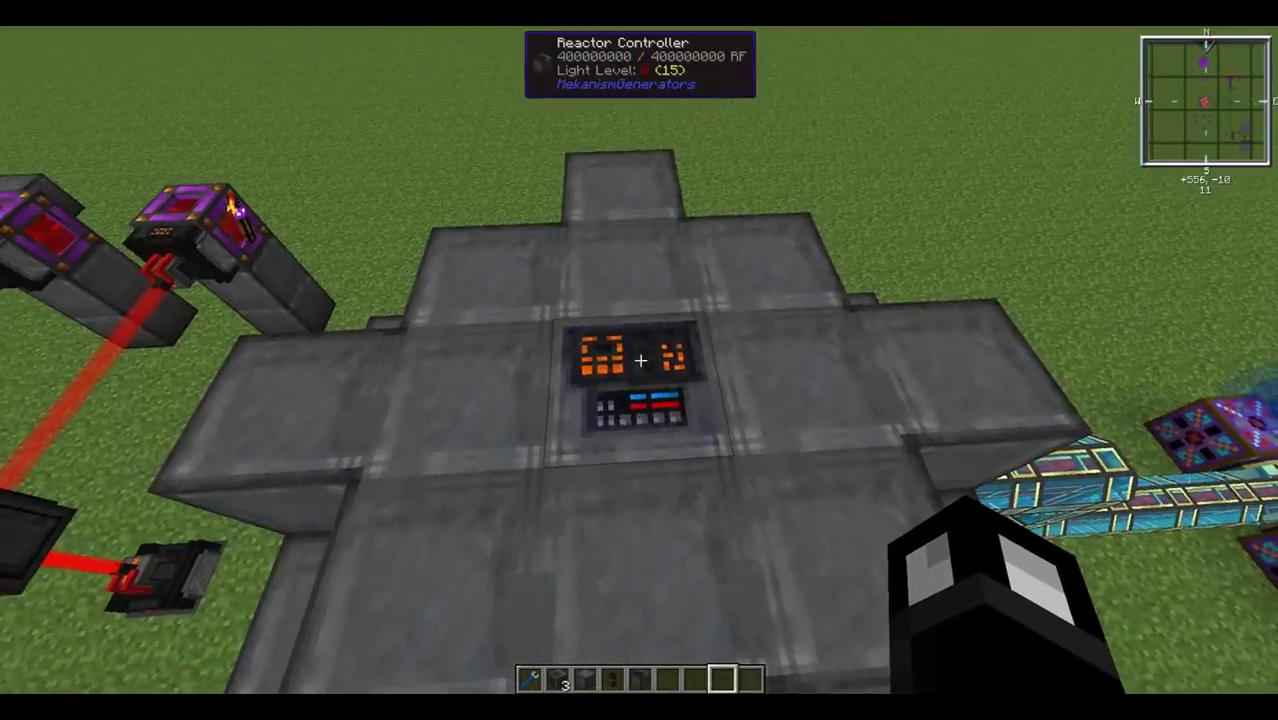
pyautogui.rightClick(640, 360)
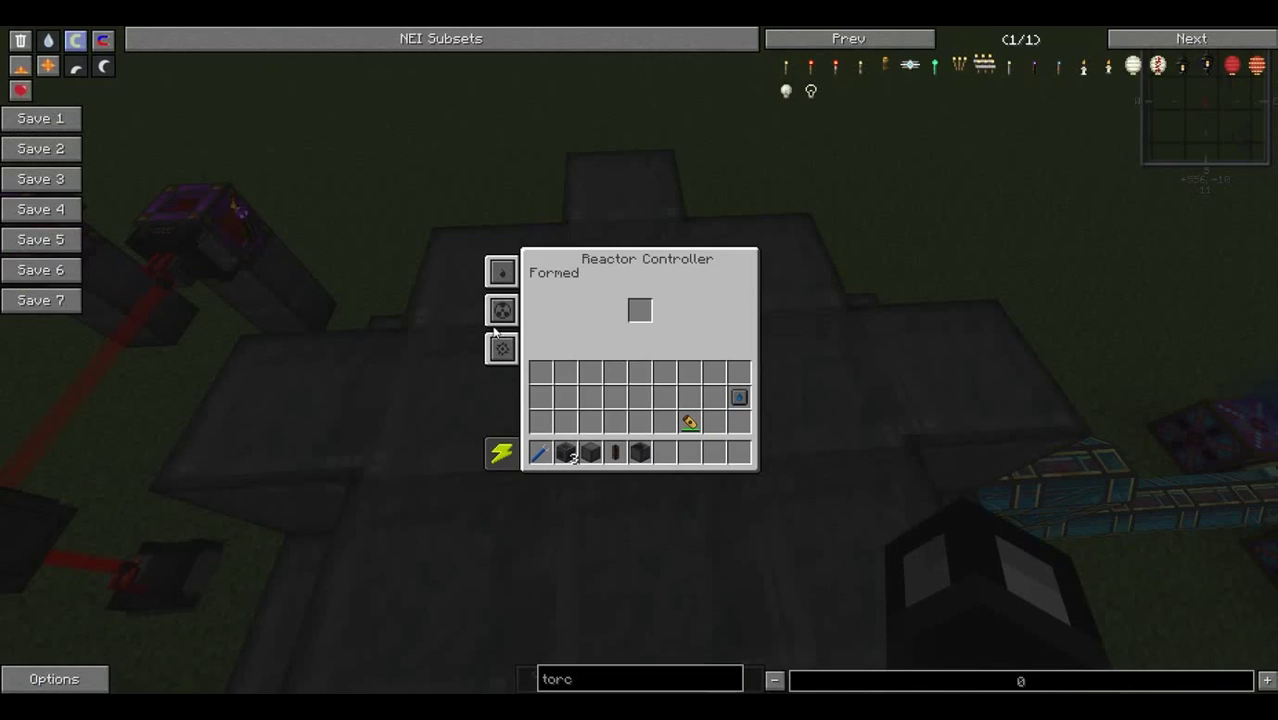
pyautogui.click(503, 312)
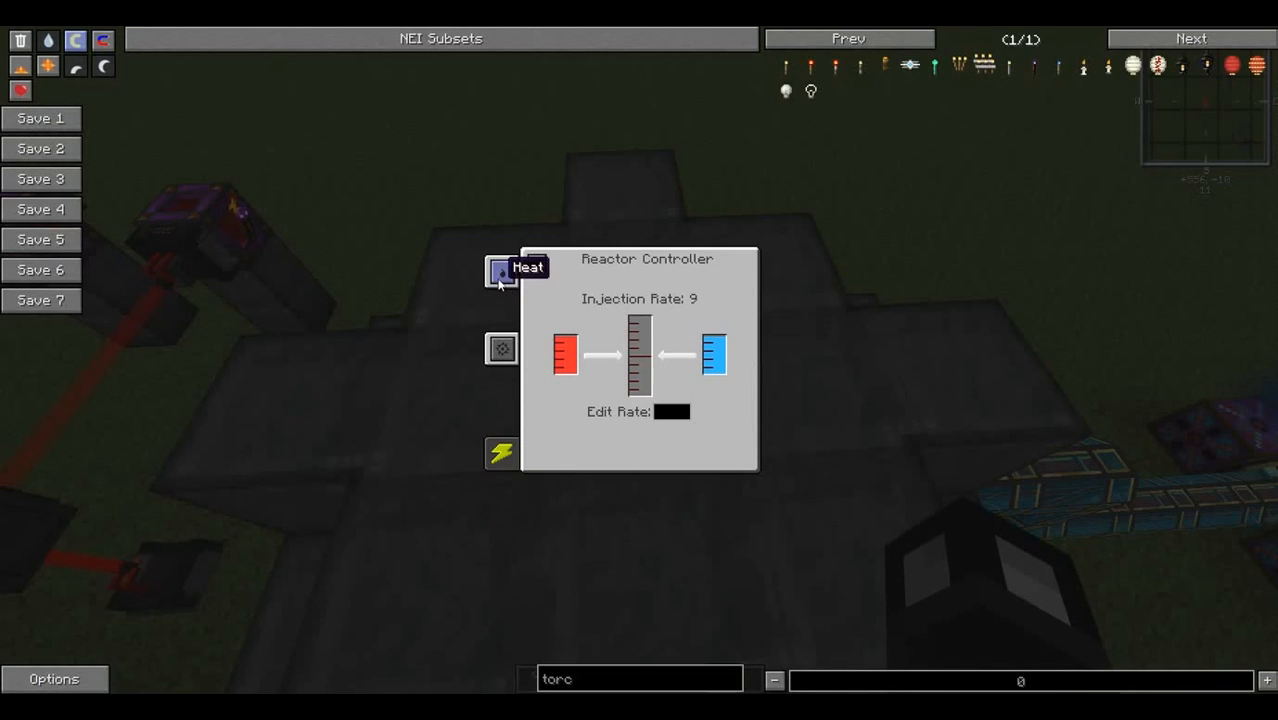
pyautogui.click(500, 270)
pyautogui.moveTo(615, 356)
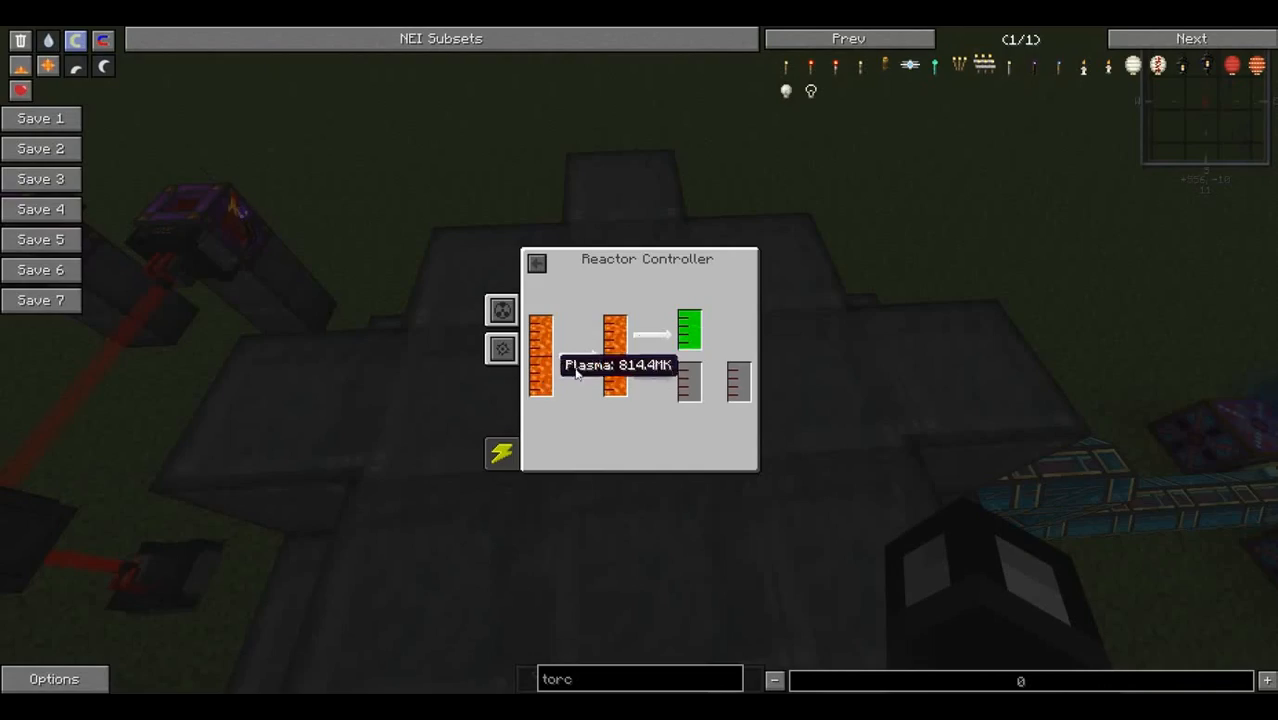
# Close the controller and survey the running reactor with its lasers and evaporation towers.
pyautogui.press('Escape')
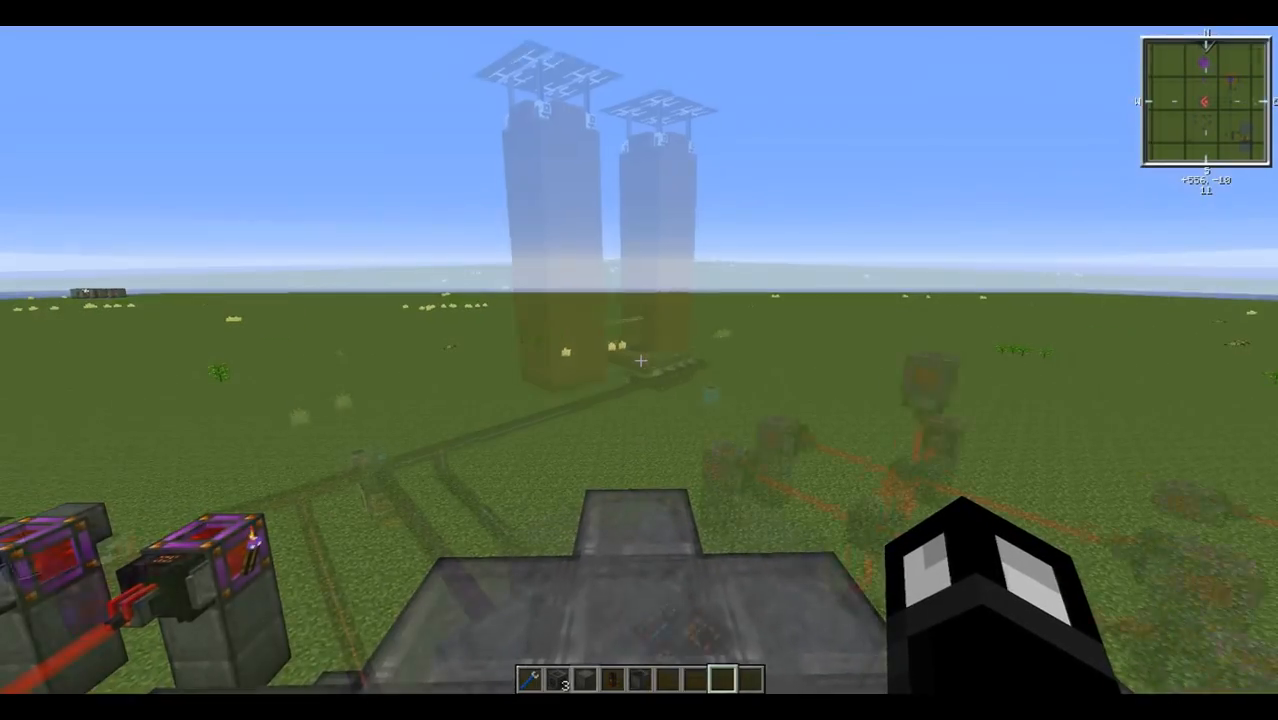